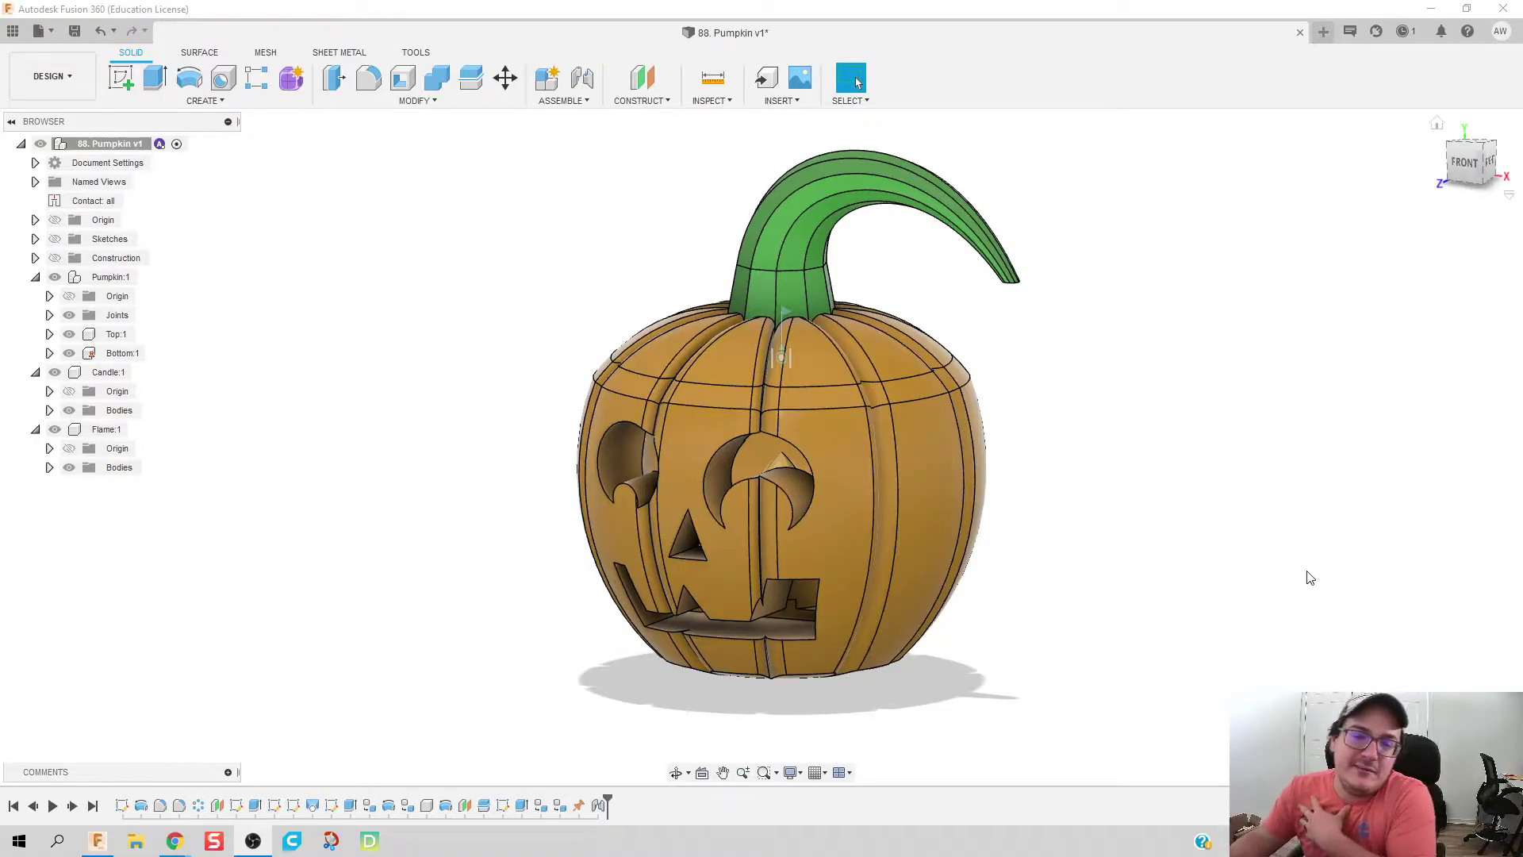
Step: Swing the Top:1 lid open on its joint, then start a new blank design
left_click_drag(840, 238, 723, 337)
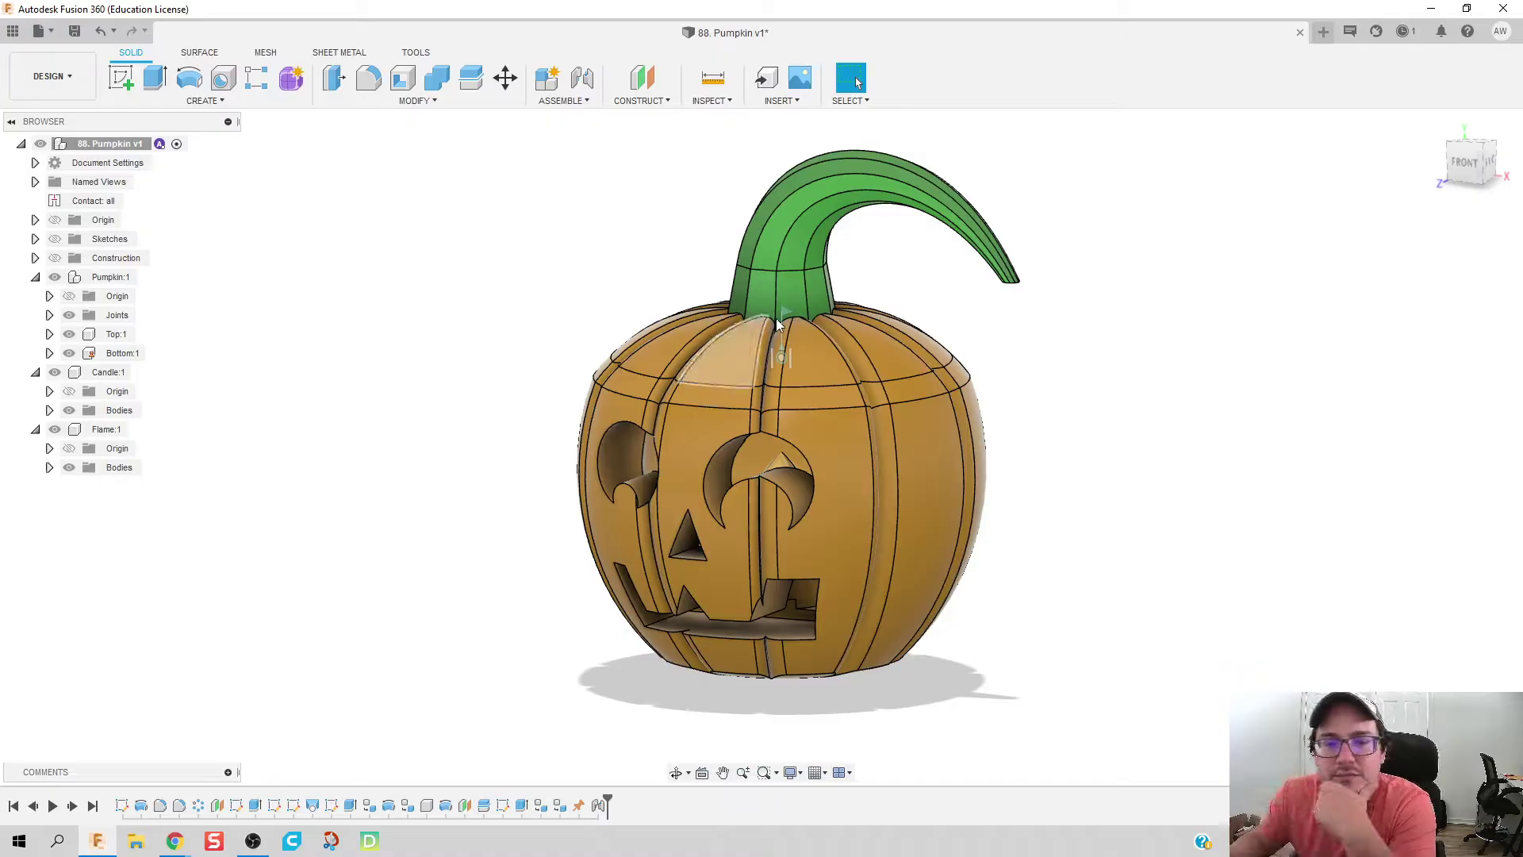
left_click_drag(716, 336, 749, 339)
left_click(1322, 33)
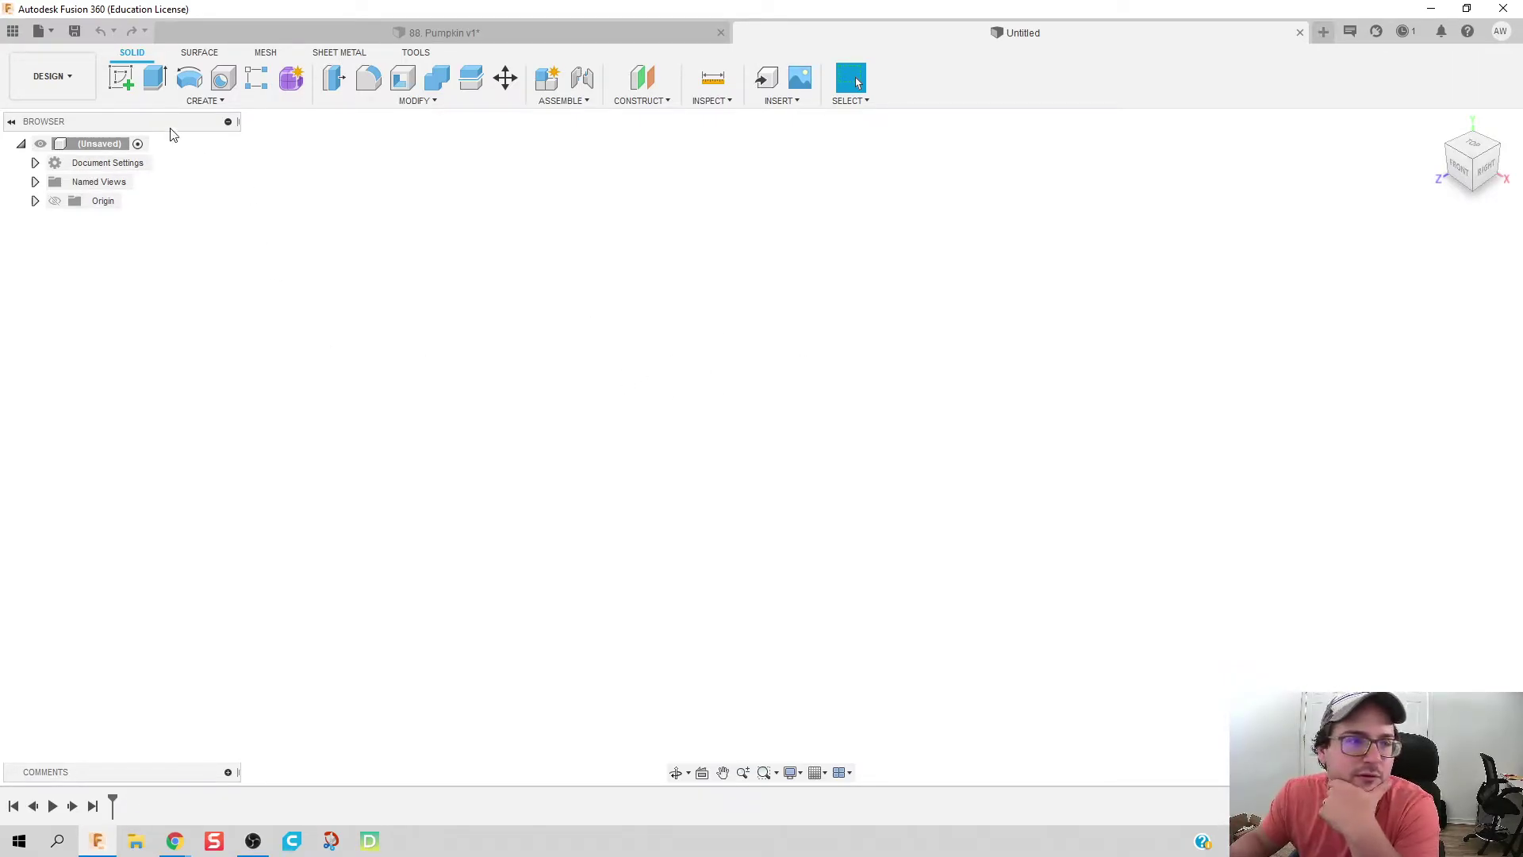
Step: Start a sketch on the front plane using the 3-Point Arc tool
left_click(120, 77)
left_click(786, 426)
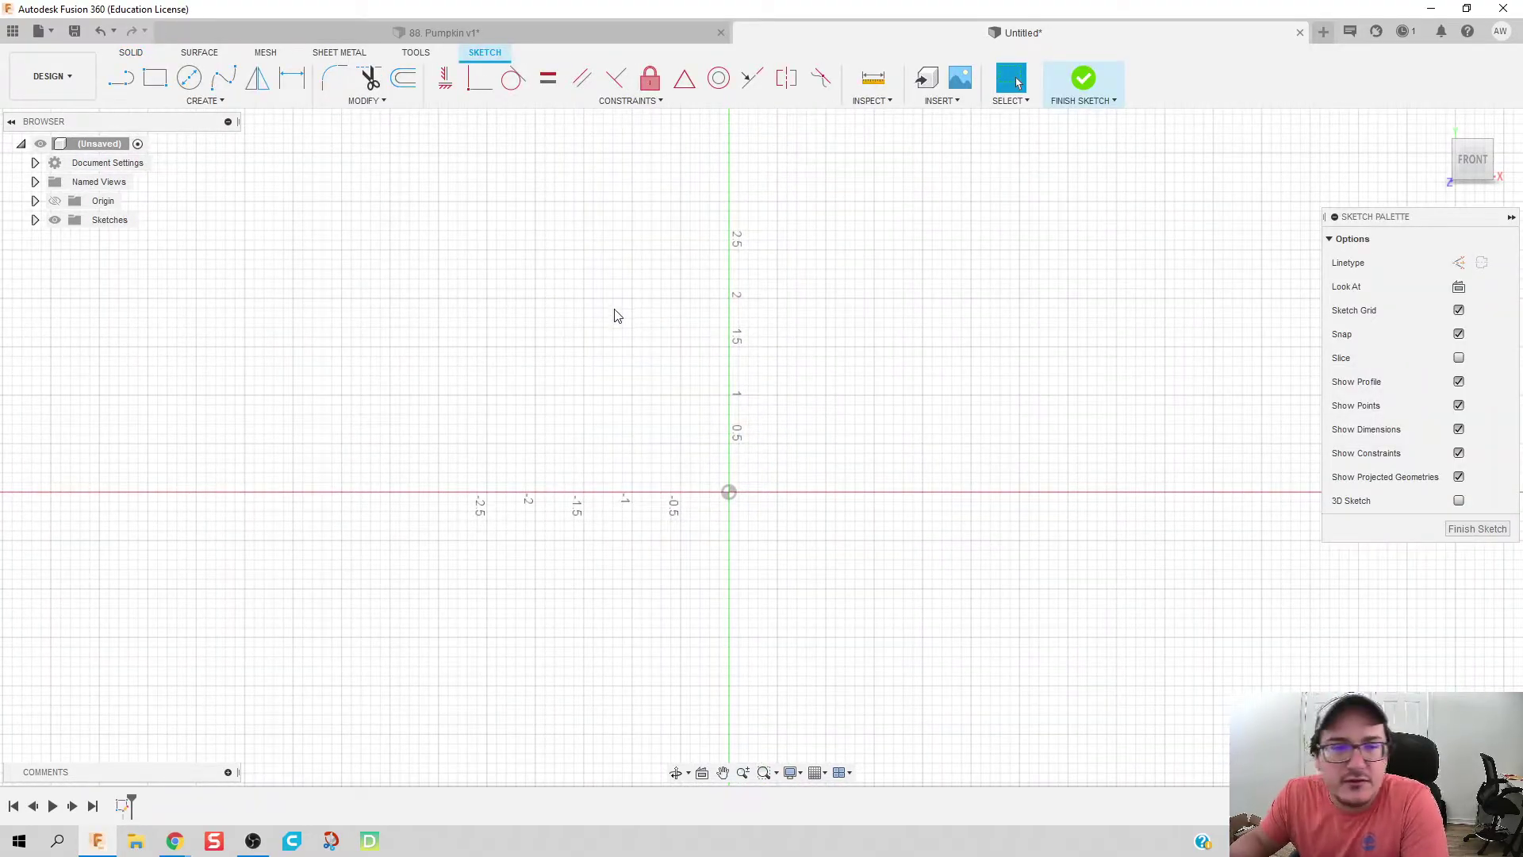
left_click(183, 105)
mouse_move(157, 174)
left_click(289, 171)
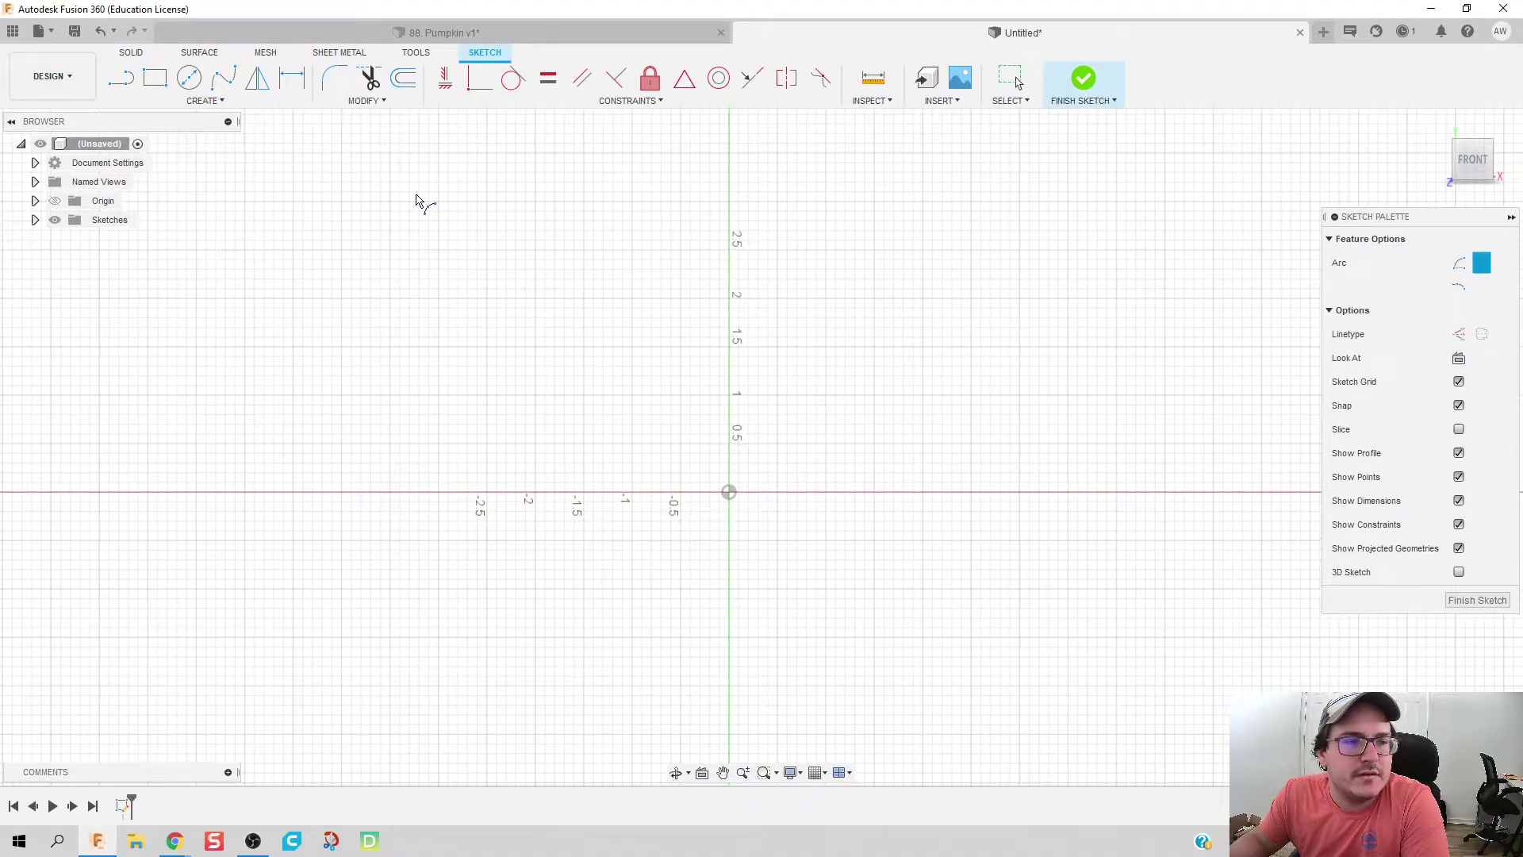
Step: Draw three chained arcs from the vertical axis out and back to the axis
left_click(729, 269)
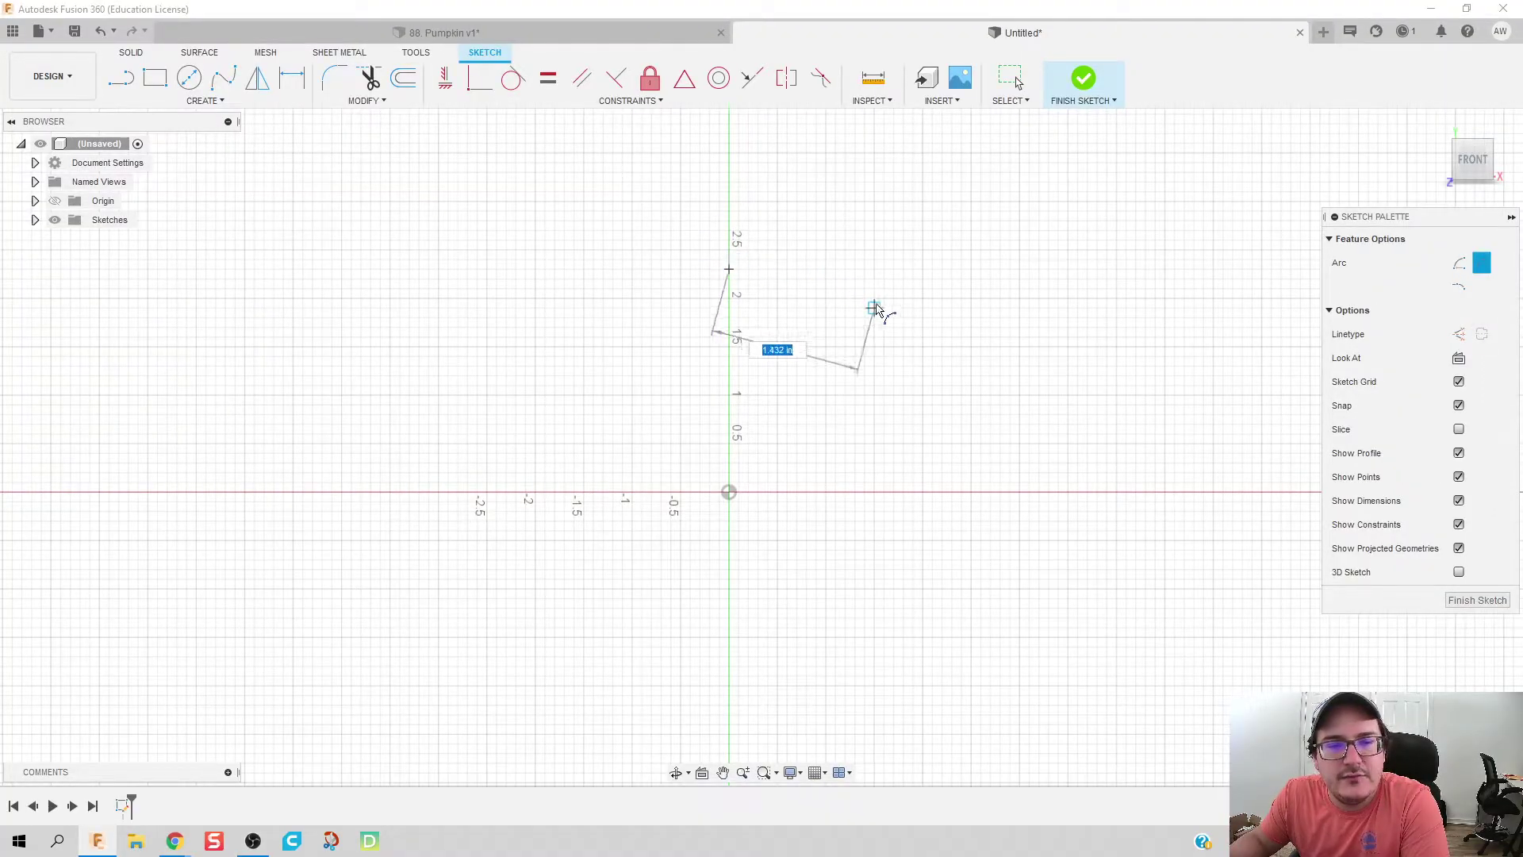
left_click(903, 336)
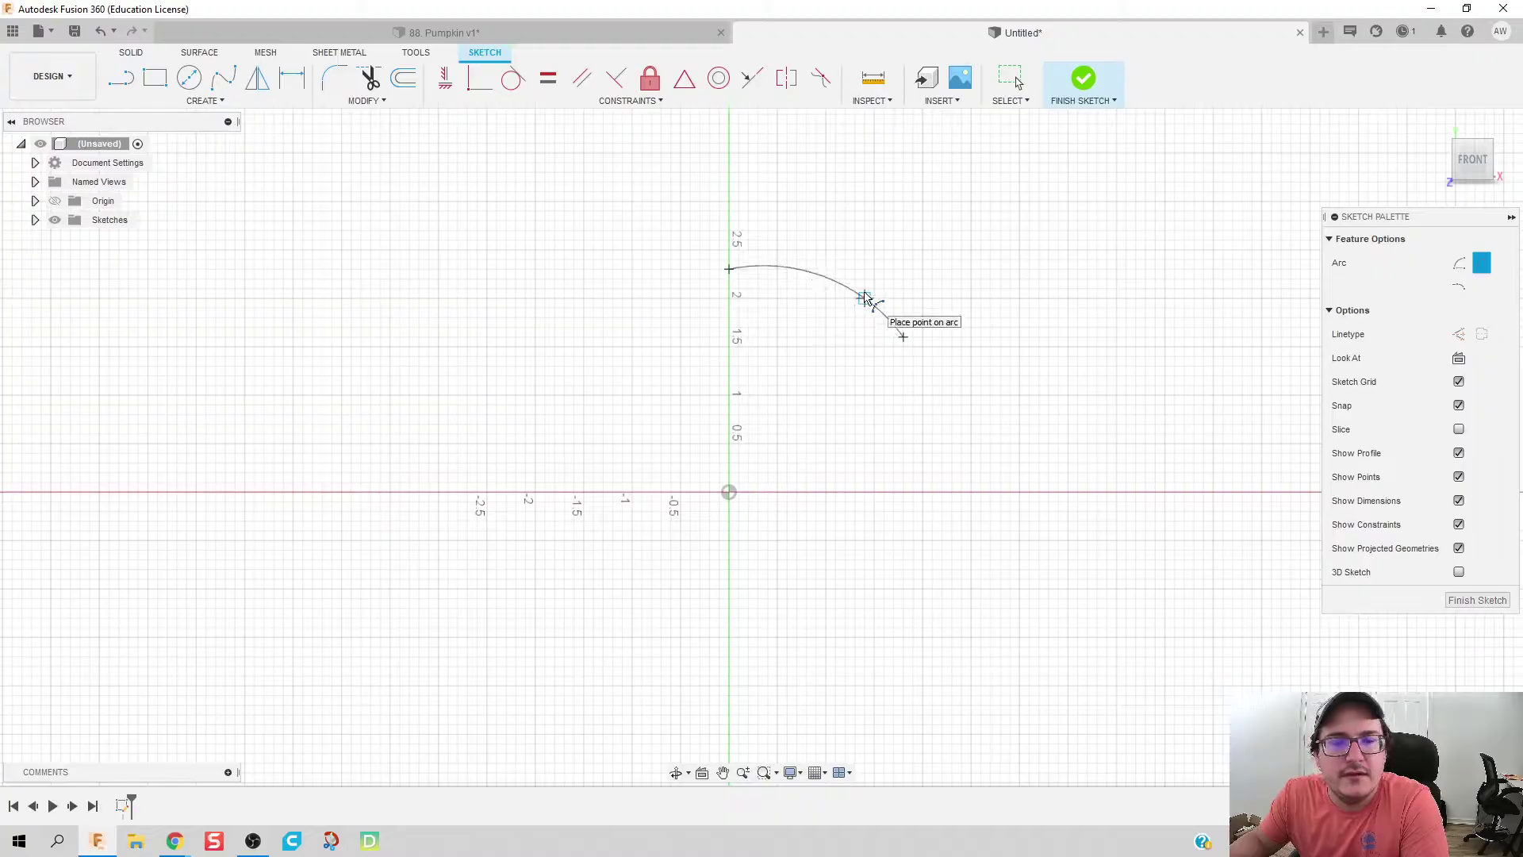
left_click(865, 298)
left_click(904, 336)
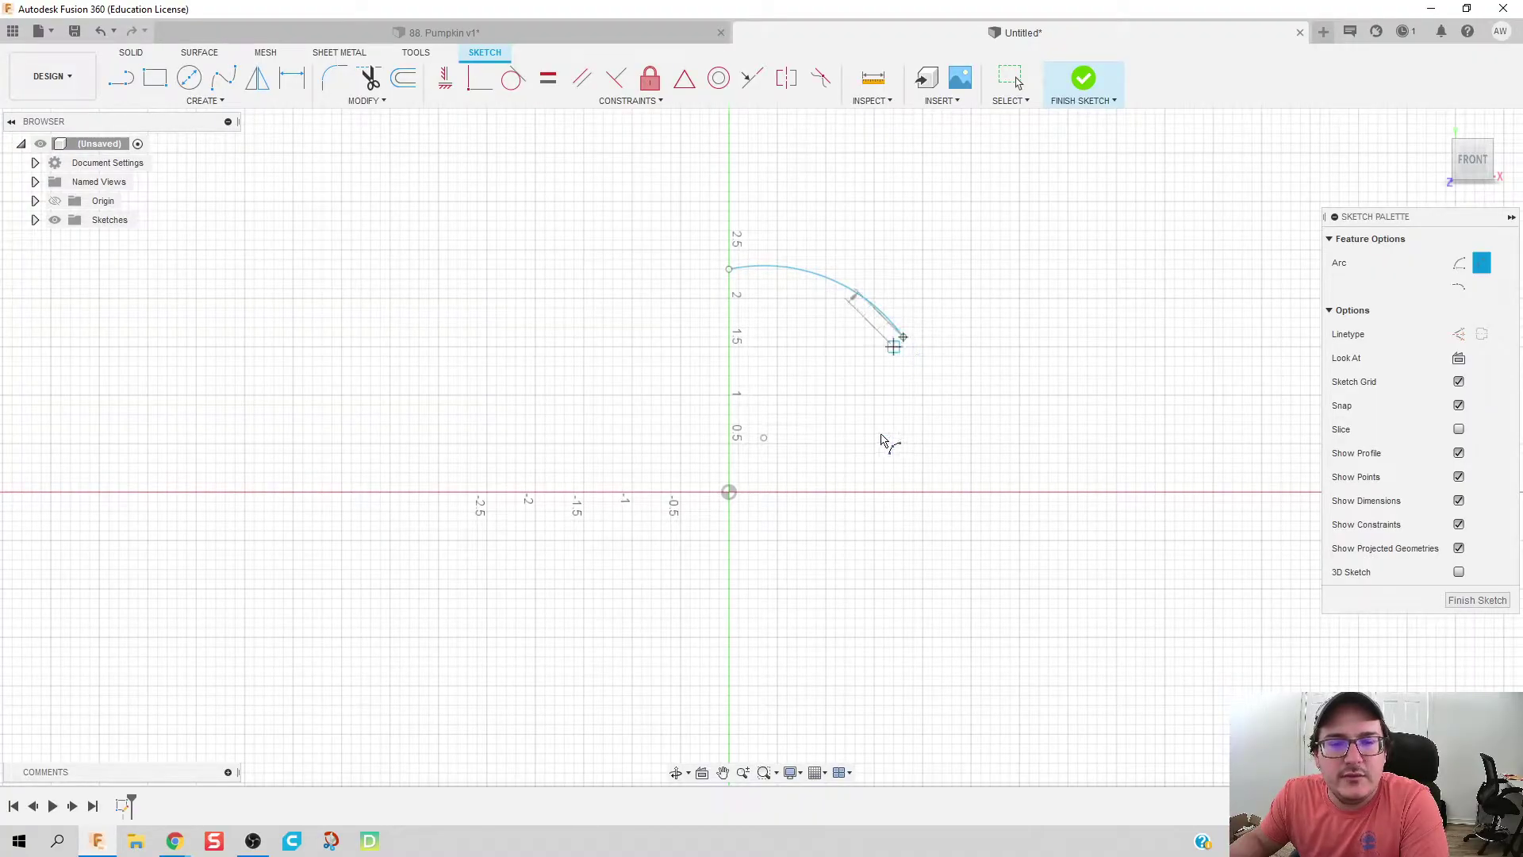
left_click(844, 579)
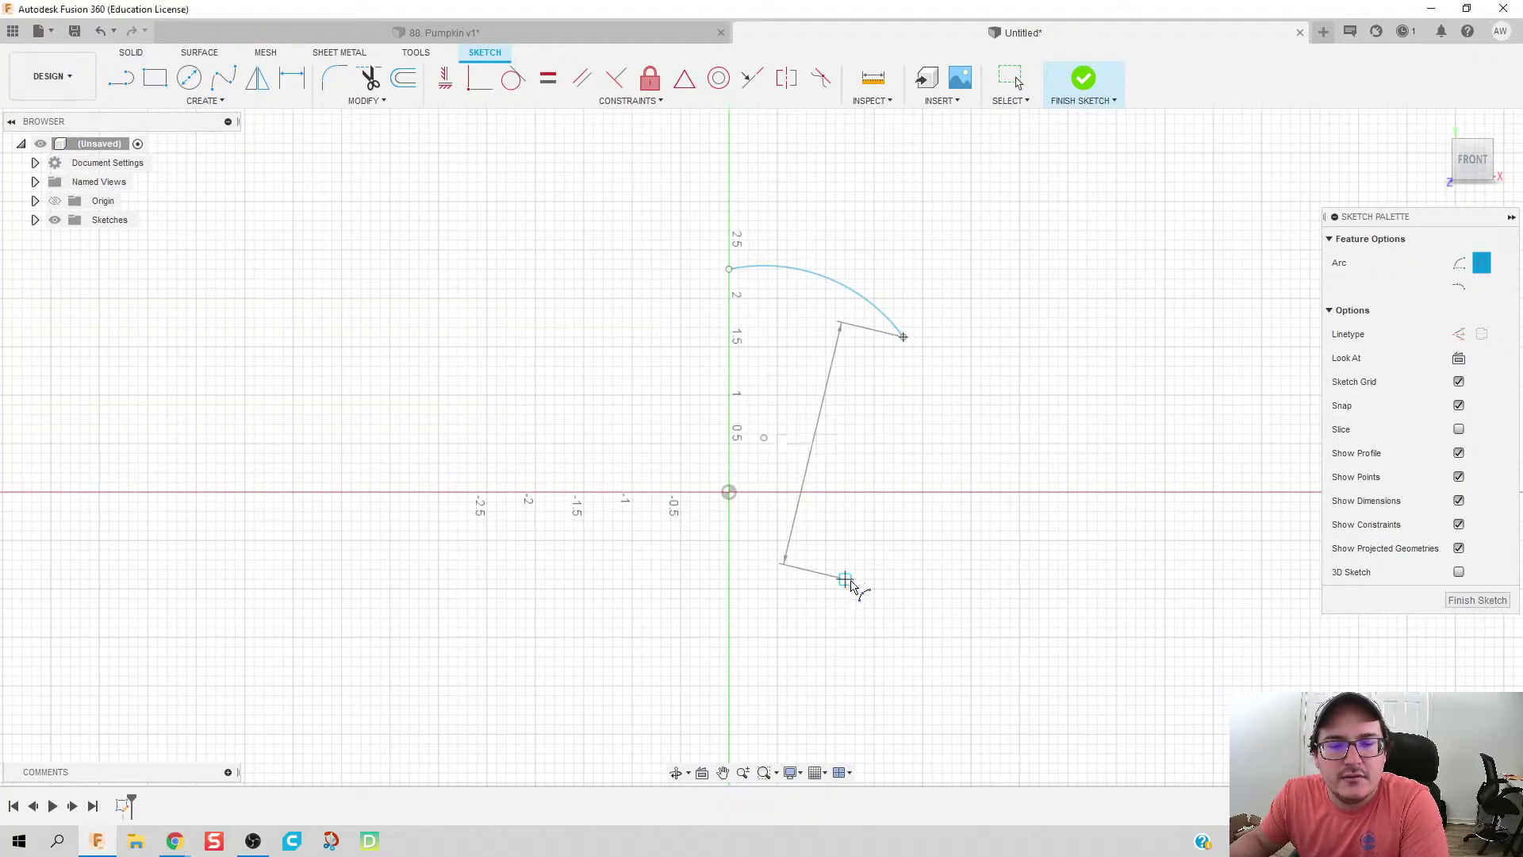
left_click(886, 522)
left_click(845, 579)
left_click(729, 551)
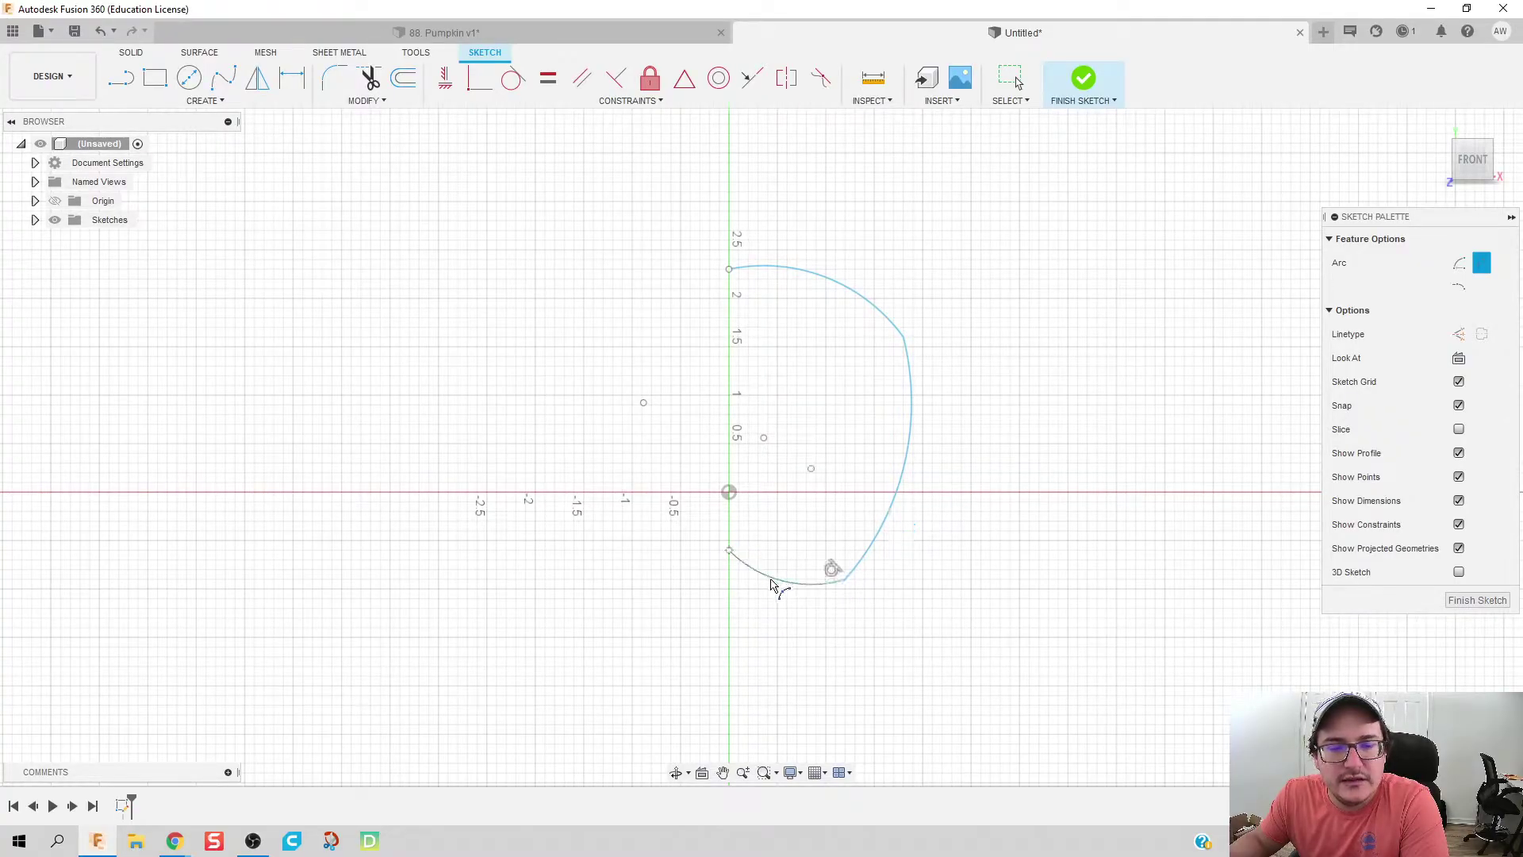
left_click(767, 578)
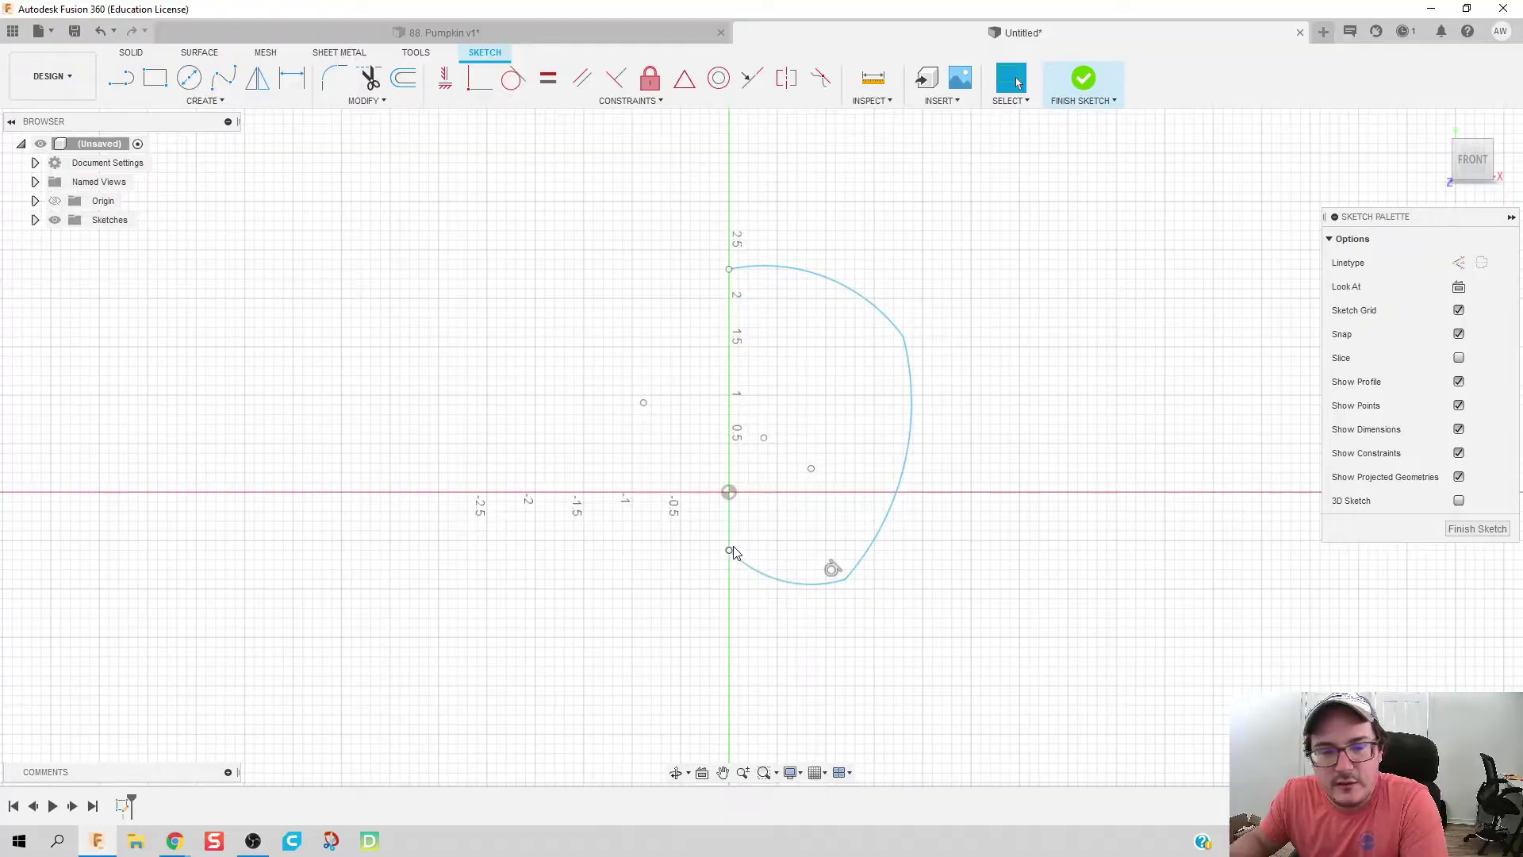
Step: Refine the outline by moving the bottom endpoint and both arc junction points
left_click_drag(733, 553, 731, 563)
key("Escape")
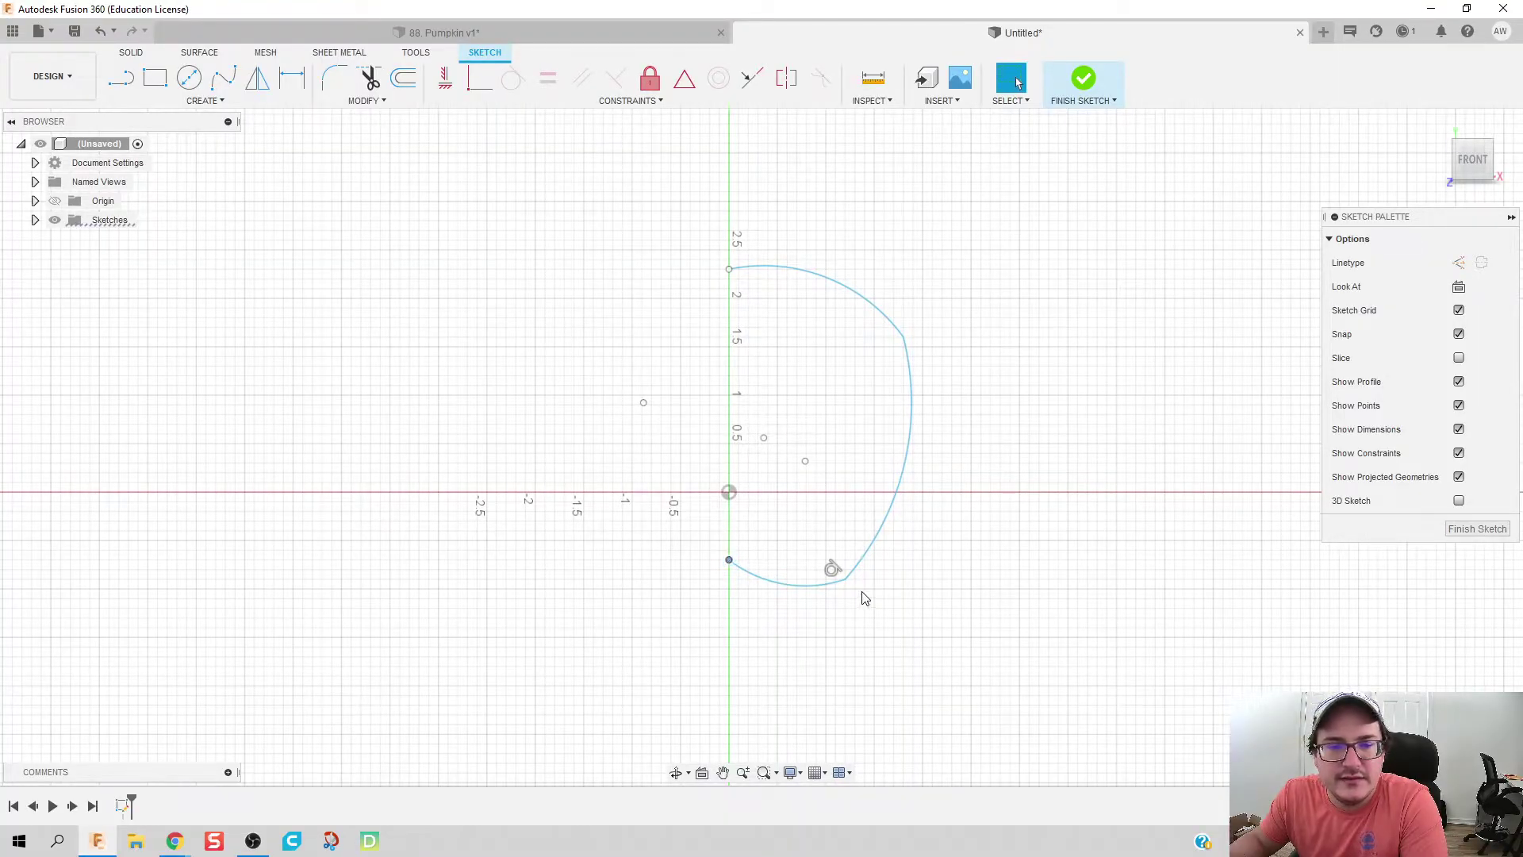
mouse_move(844, 583)
left_mouse_down()
mouse_move(833, 554)
mouse_move(840, 593)
mouse_move(863, 586)
left_mouse_up()
key("Escape")
left_click_drag(905, 328, 904, 318)
key("l")
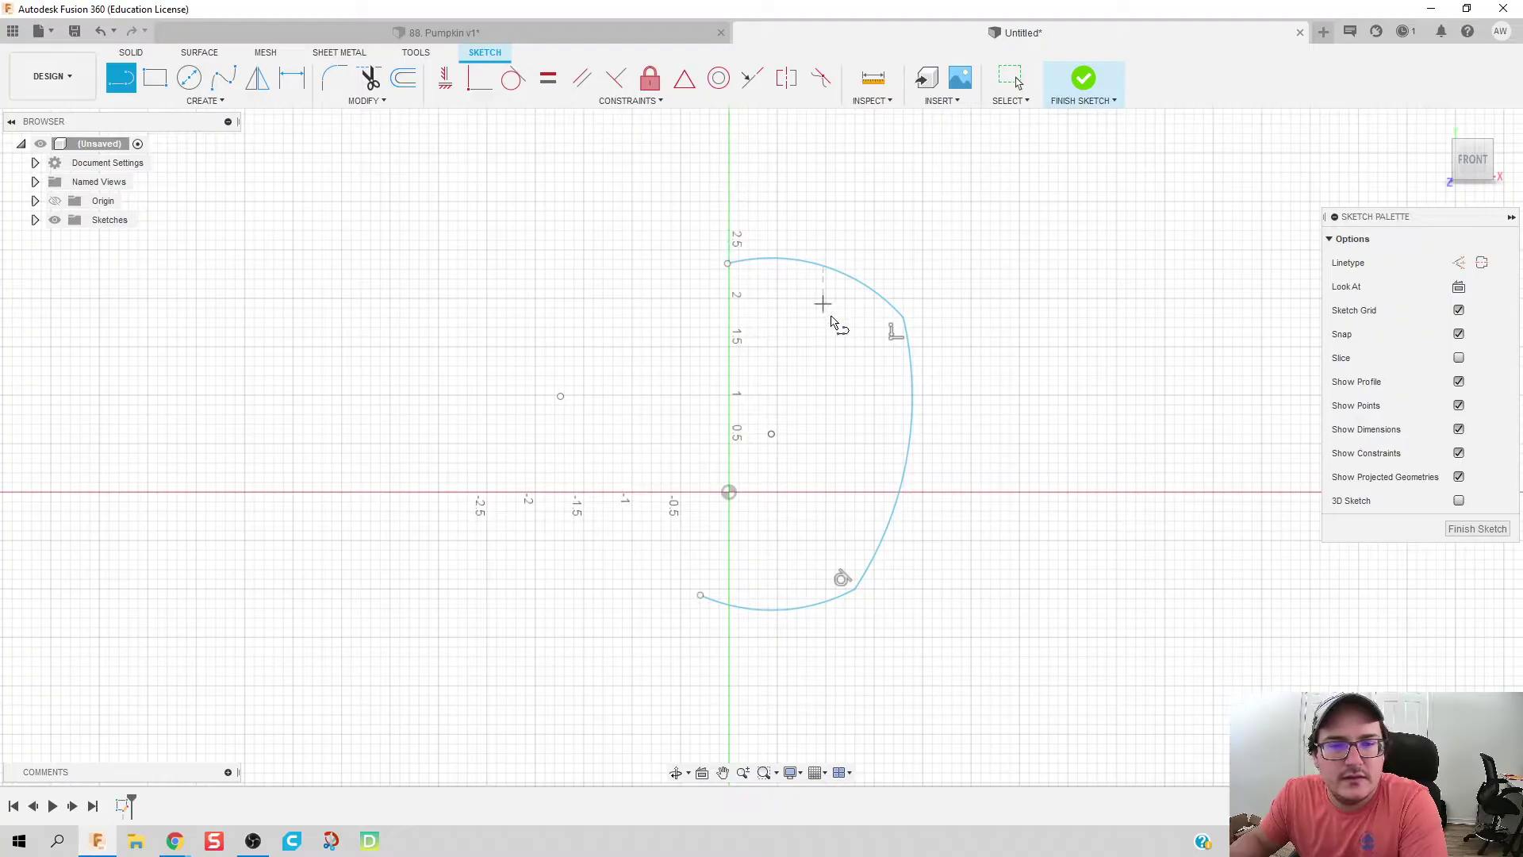
key("Escape")
Step: Push the upper junction outward and snap the lower arc's end onto the vertical axis
left_click_drag(903, 320, 913, 337)
left_click(916, 434)
key("Escape")
left_click_drag(701, 599, 729, 579)
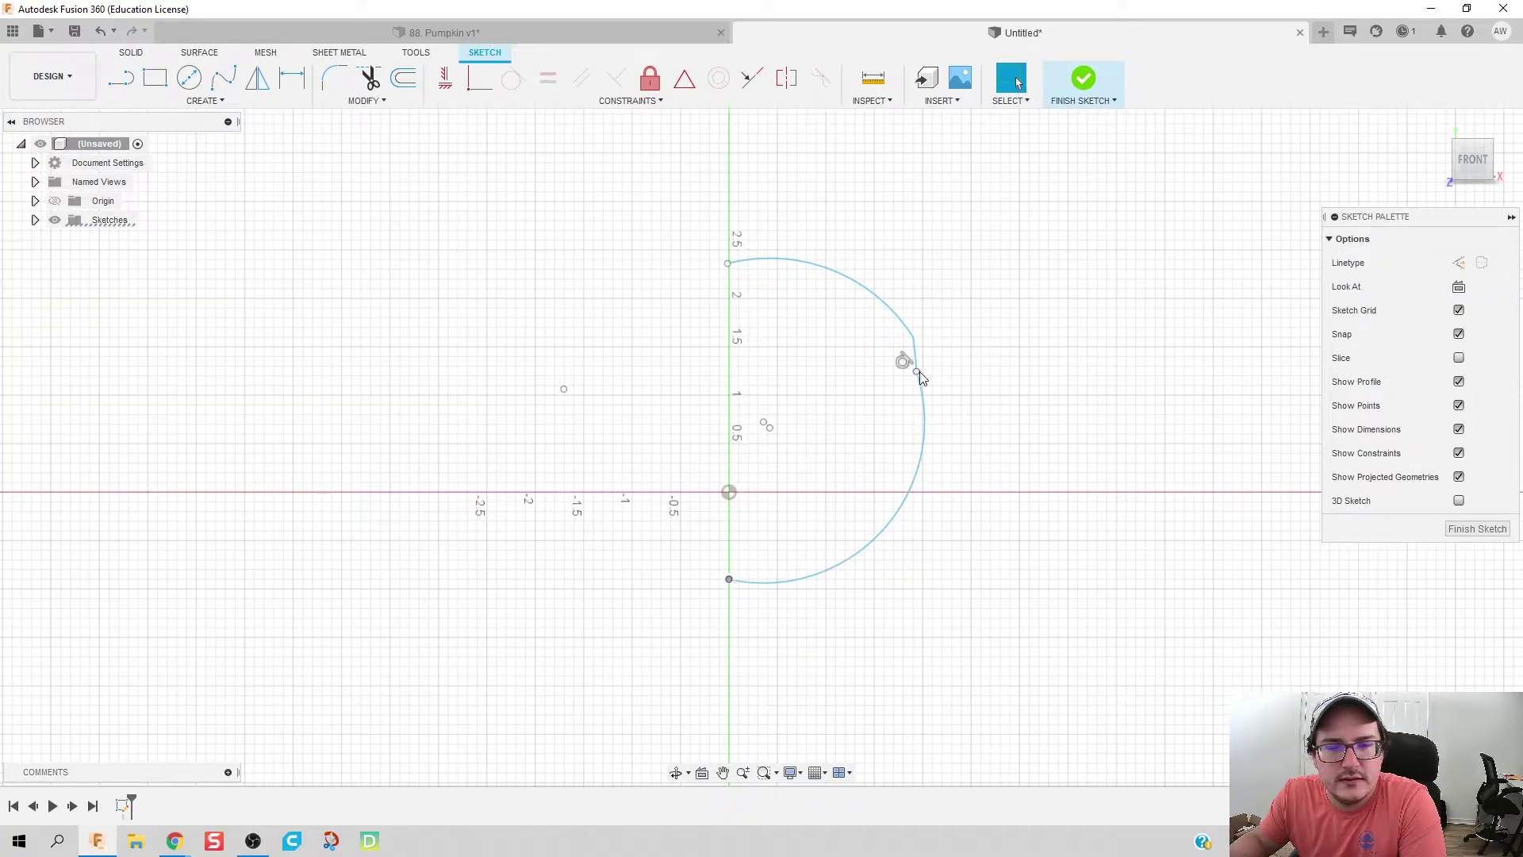
mouse_move(917, 372)
left_mouse_down()
mouse_move(894, 571)
mouse_move(847, 582)
left_mouse_up()
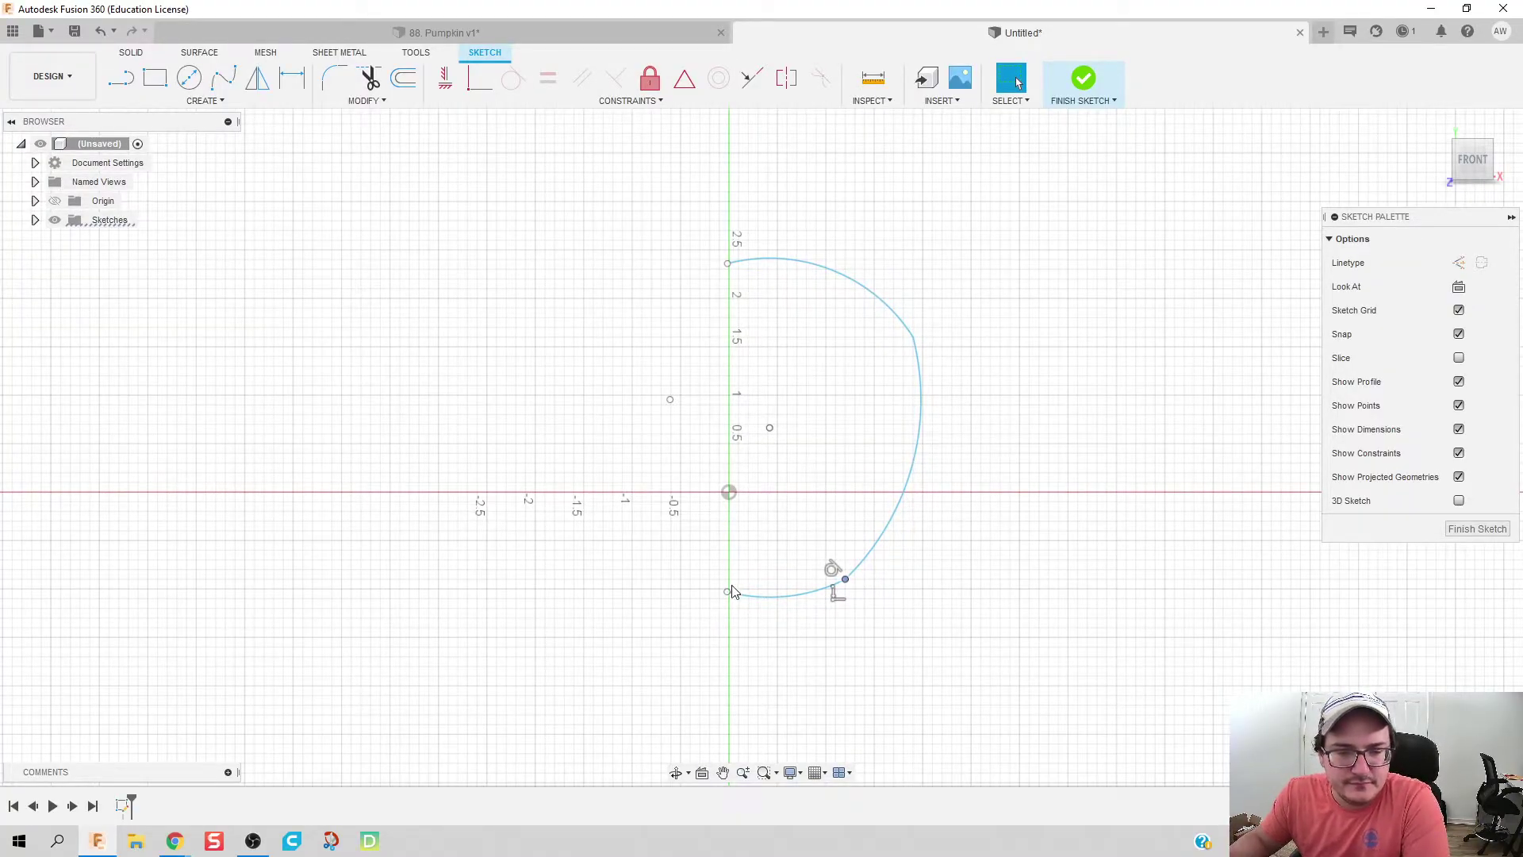
left_click_drag(729, 593, 729, 568)
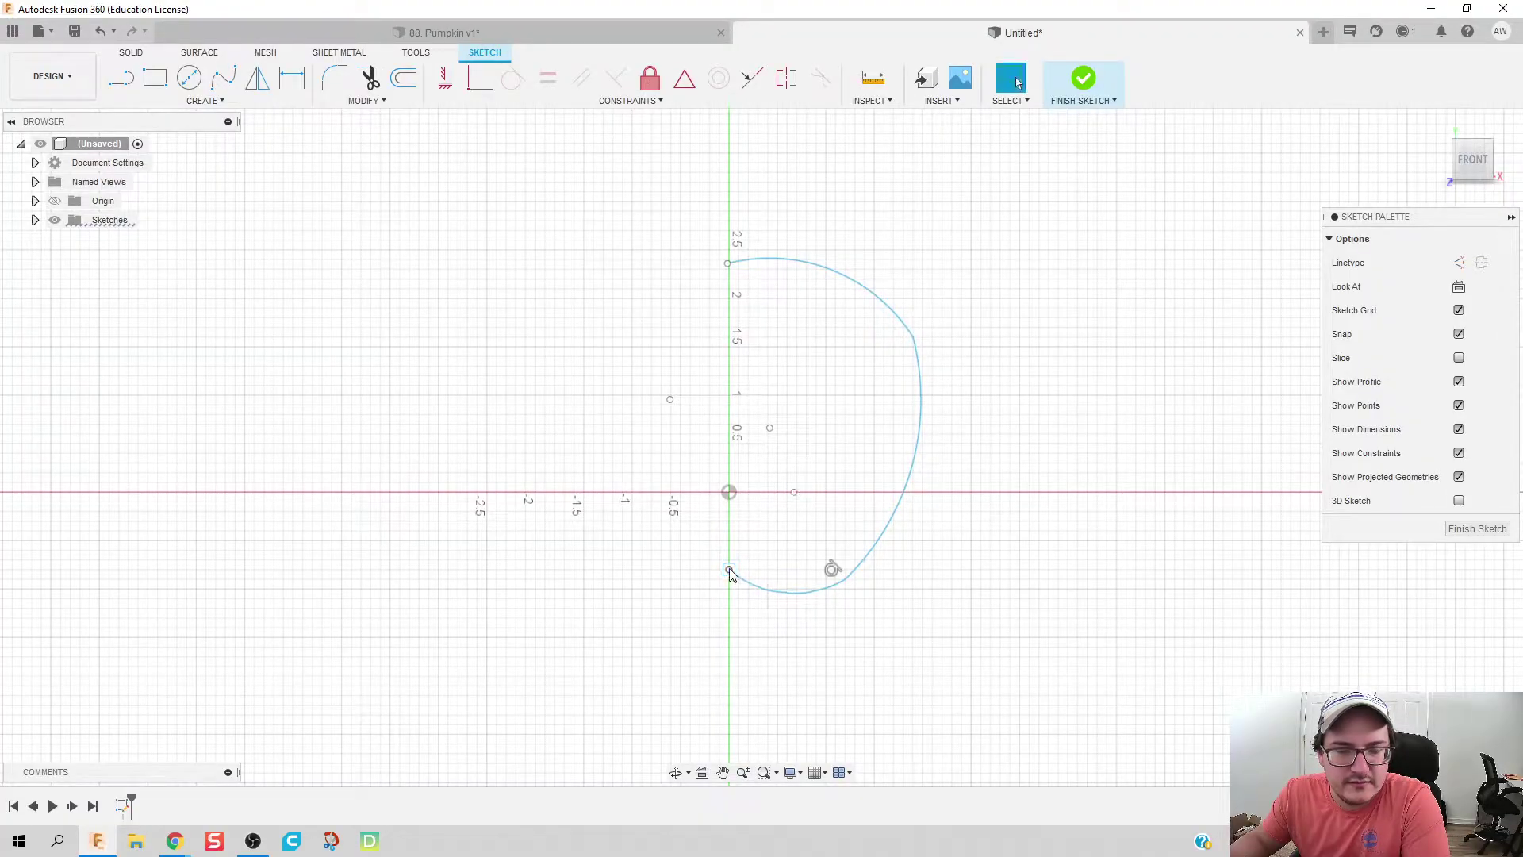
Step: Draw a vertical line along the axis to close the profile
key("l")
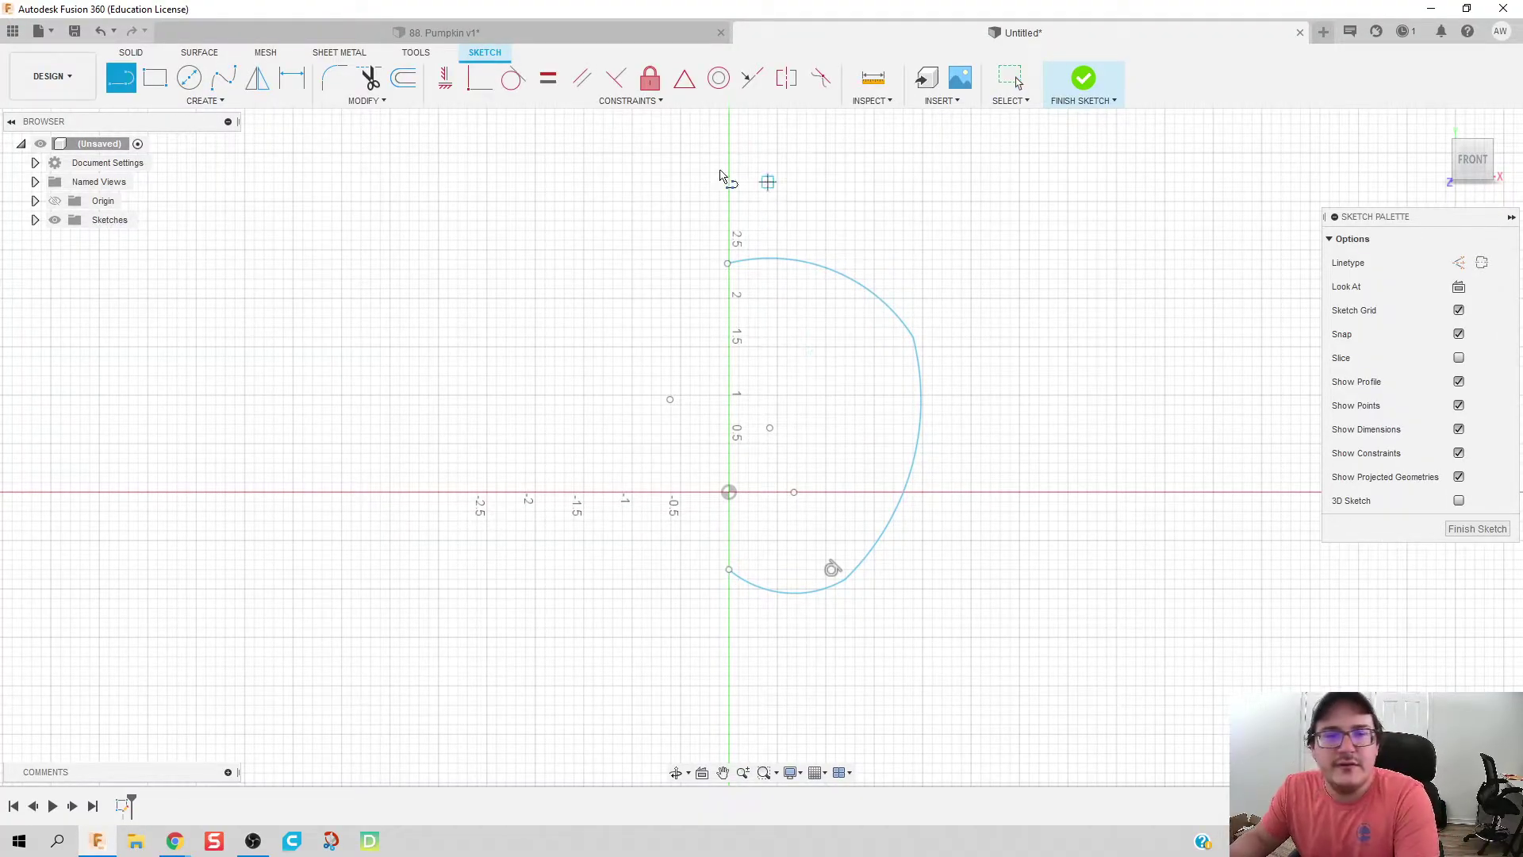
left_click(729, 173)
left_click(729, 637)
key("Escape")
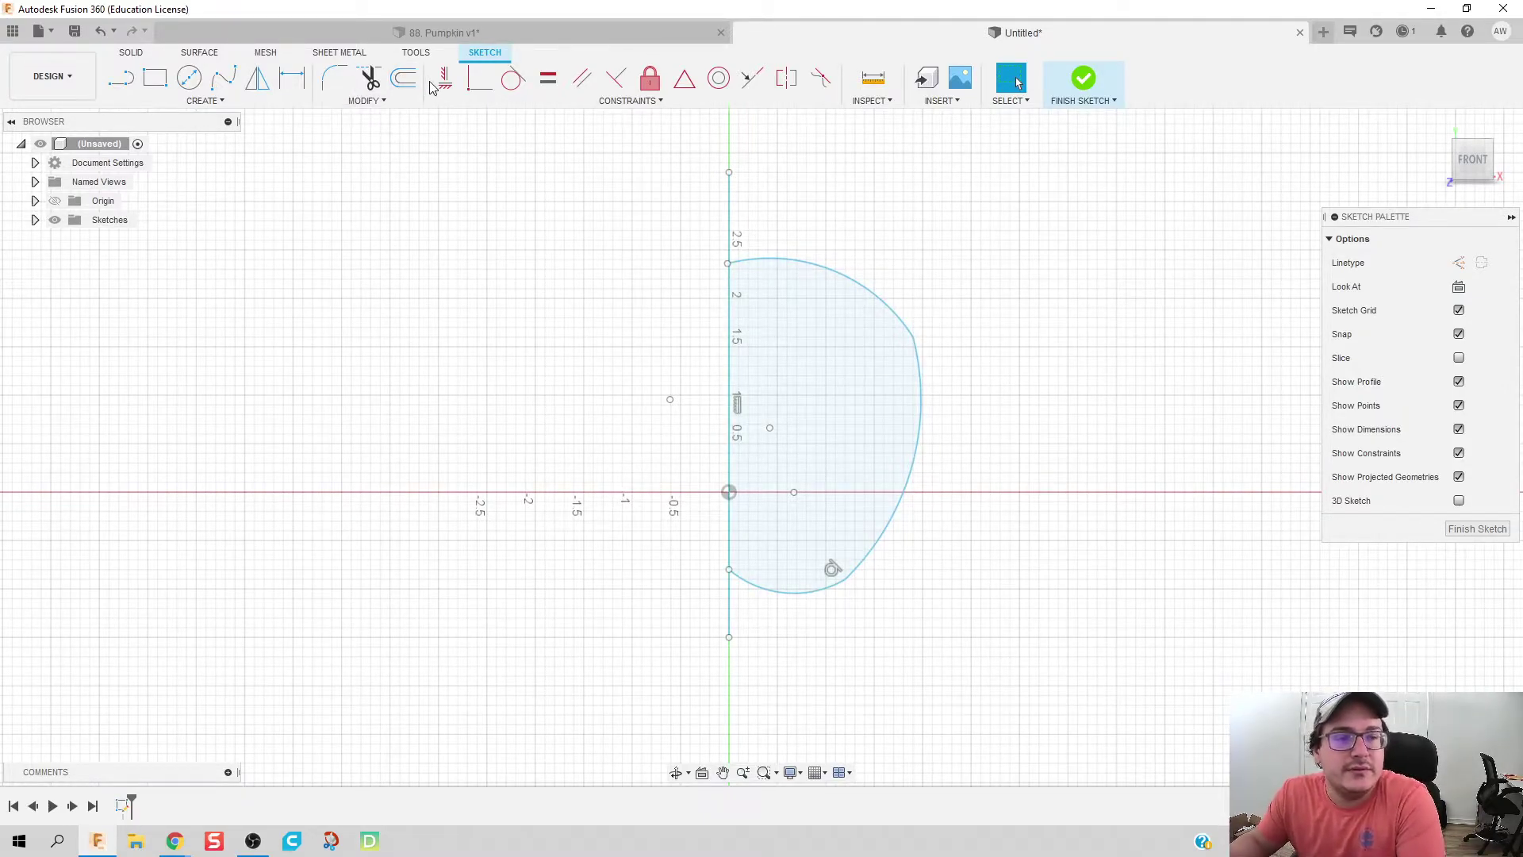
Step: Offset the outline 0.50 in outward and trim the excess axis line and arc stub
left_click(403, 78)
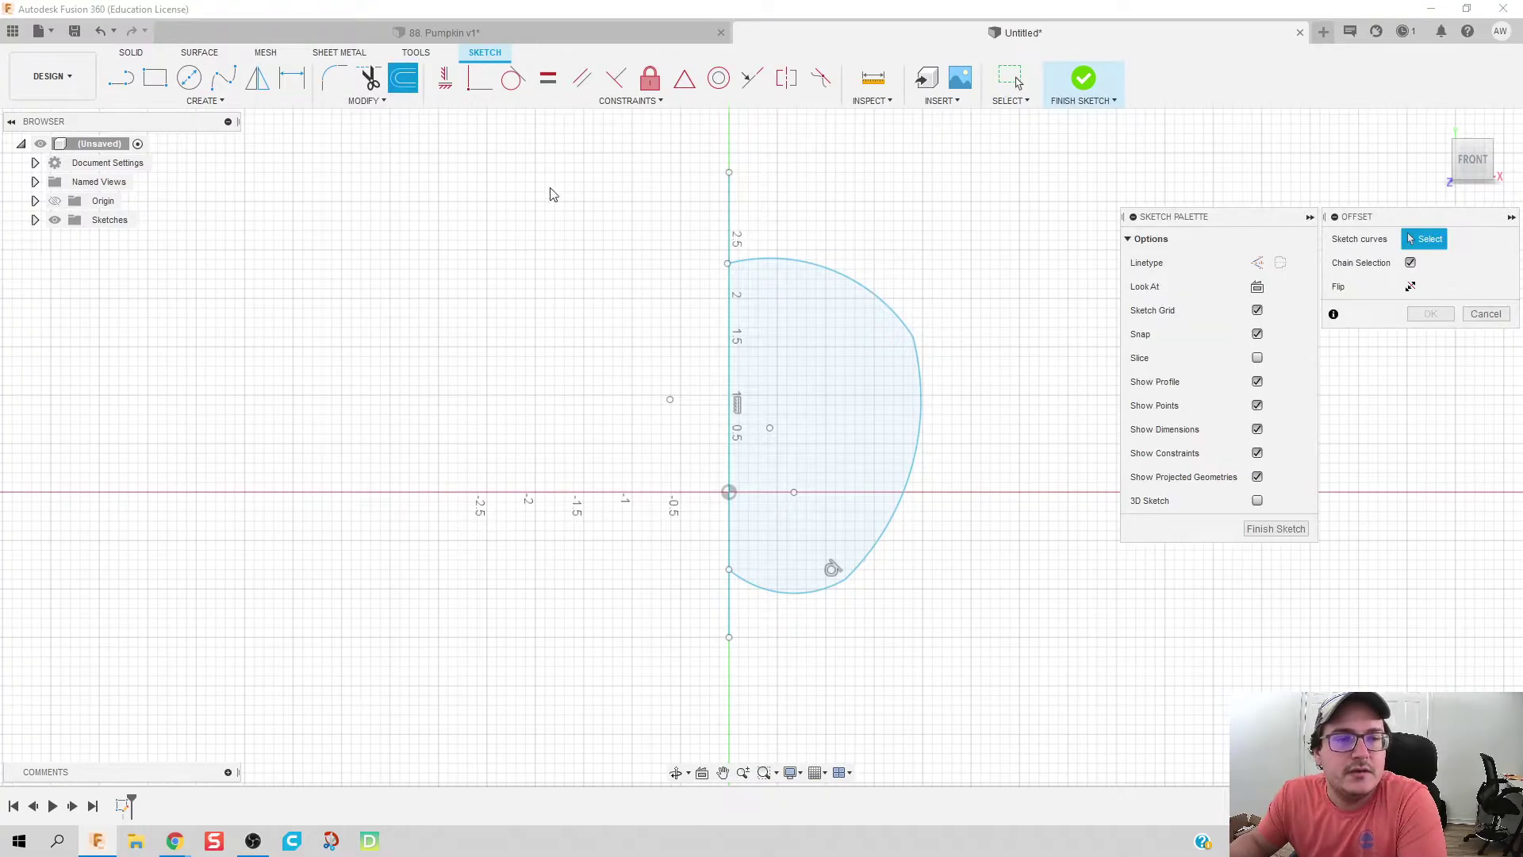
left_click(823, 265)
type(".5")
key("Return")
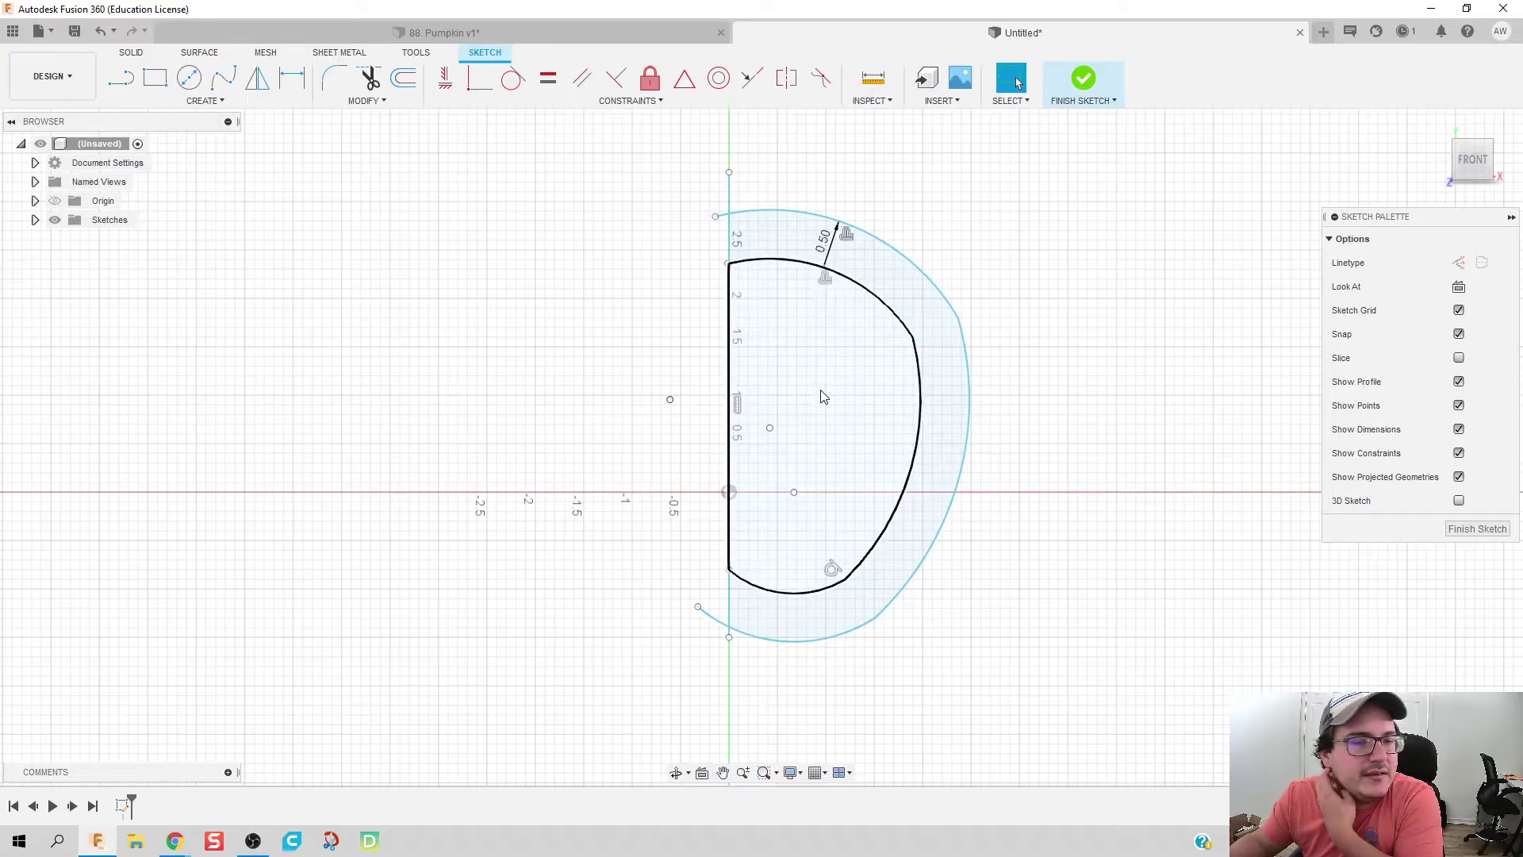
left_click(369, 78)
left_click(729, 190)
left_click(707, 617)
Step: Draw the stepped candle base profile with lines meeting the vertical axis
left_click(120, 78)
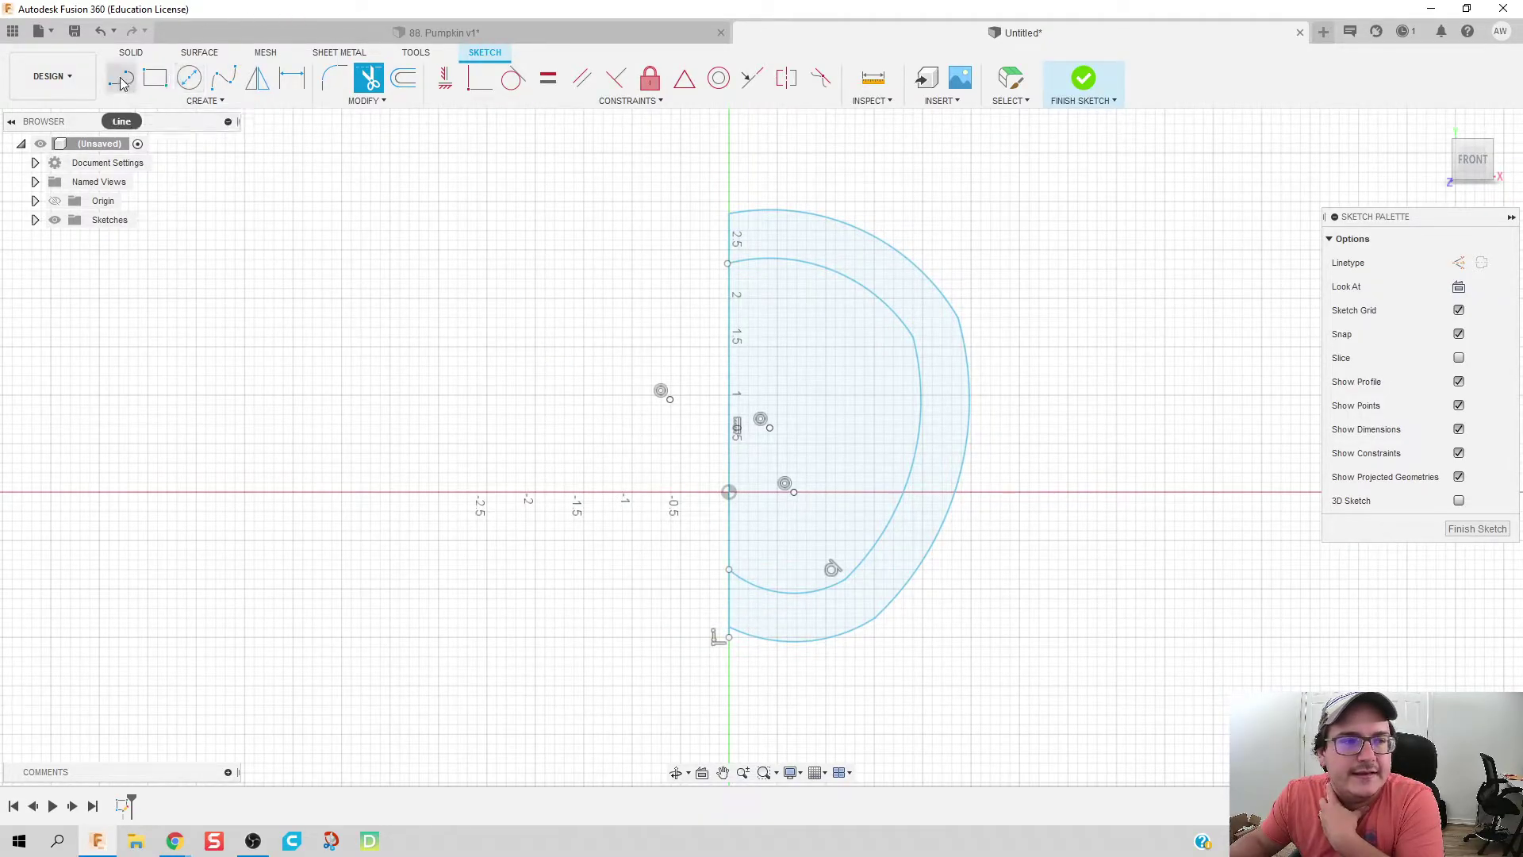
left_click(776, 592)
left_click(775, 540)
left_click(730, 540)
key("Escape")
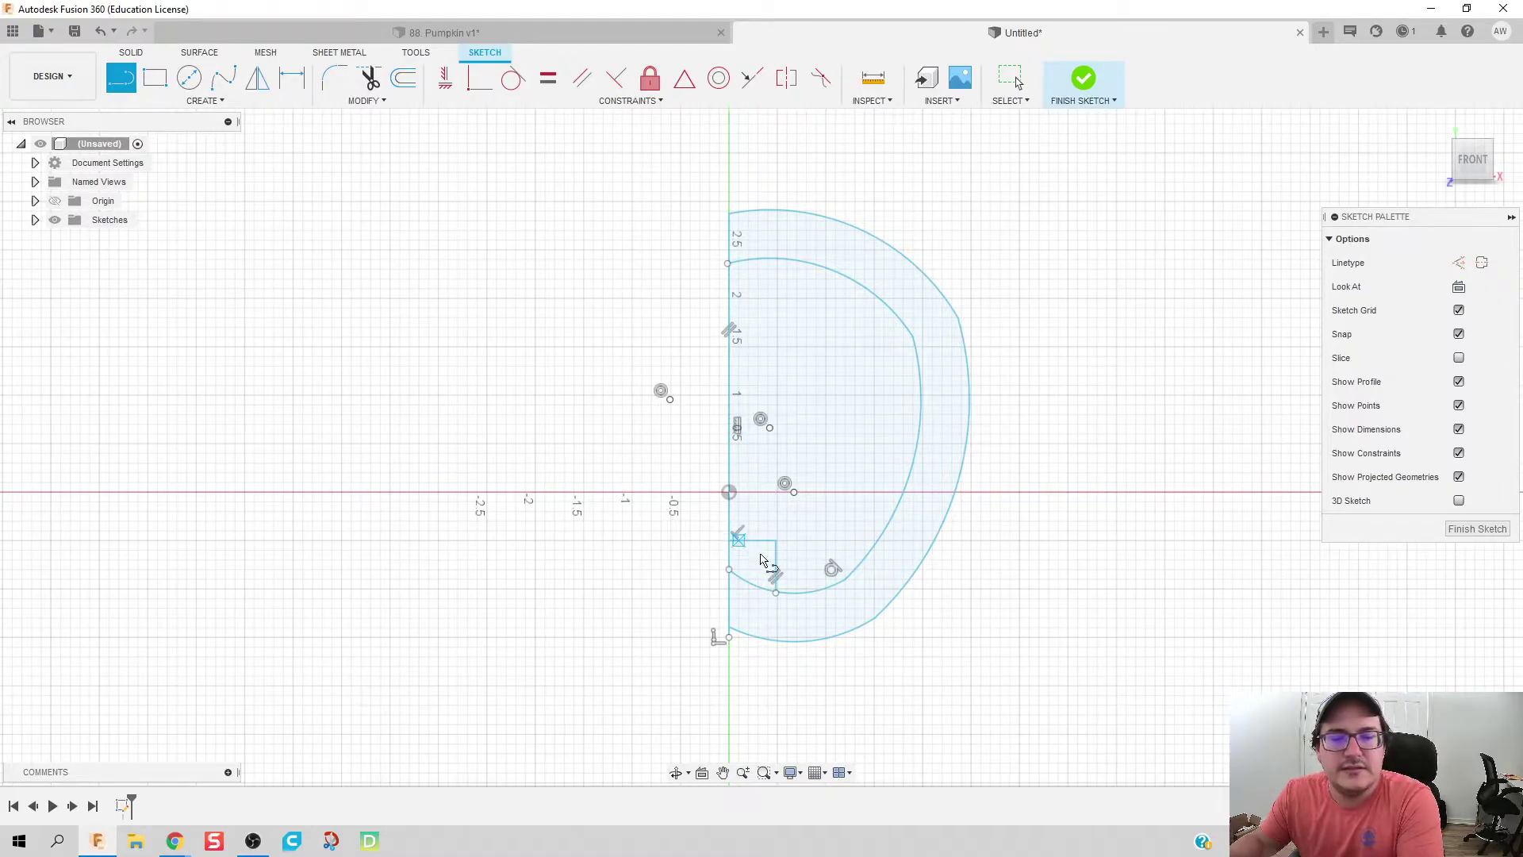
left_click(768, 540)
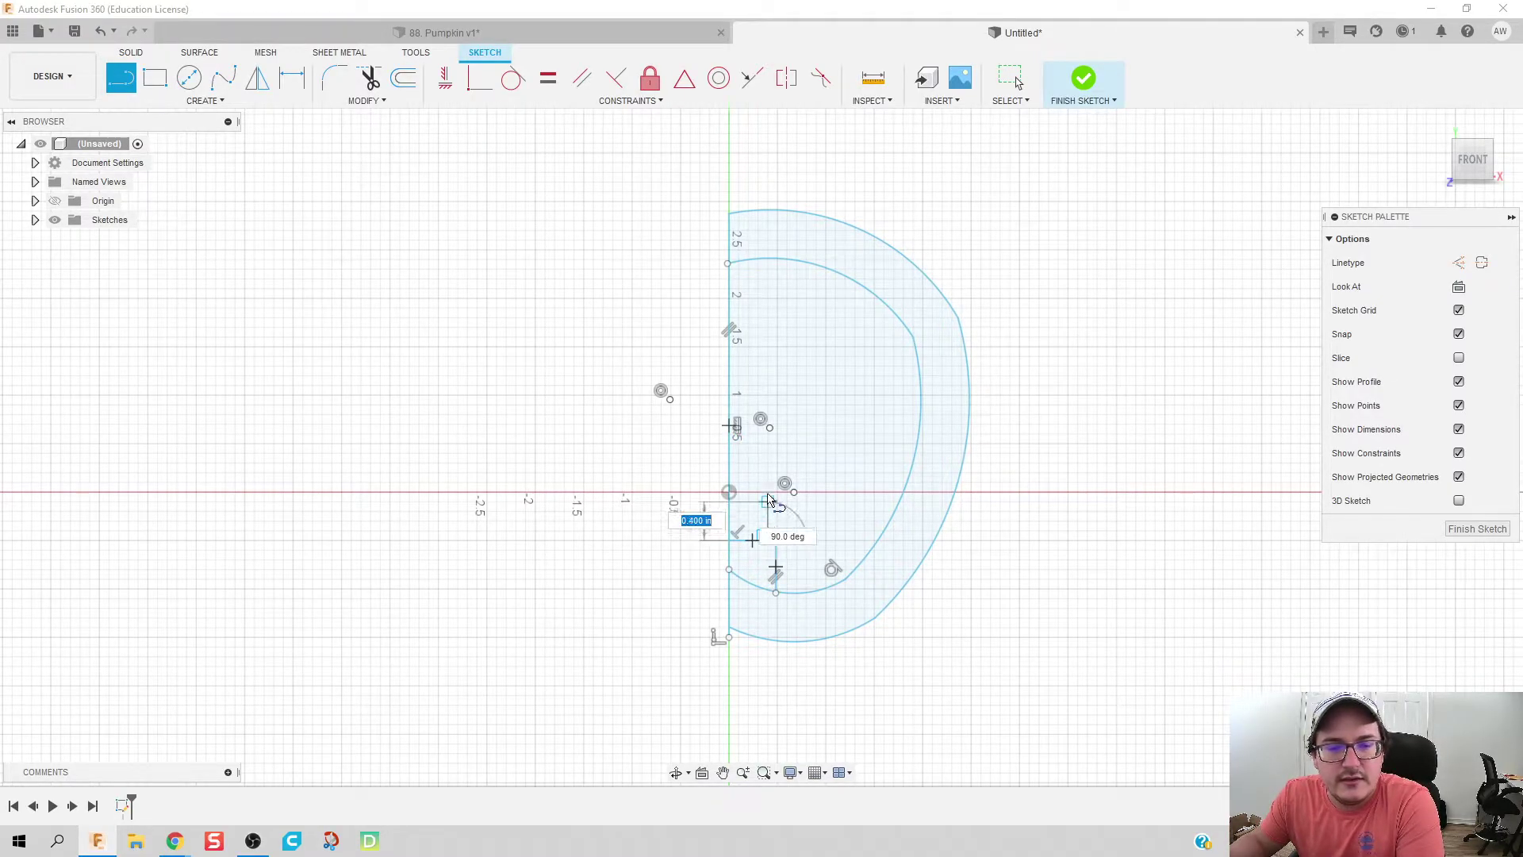
left_click(768, 491)
left_click(728, 492)
Step: Sketch a fit-point spline flame from the origin to the axis and finish the sketch
left_click(222, 77)
scroll(728, 491, "up", 5)
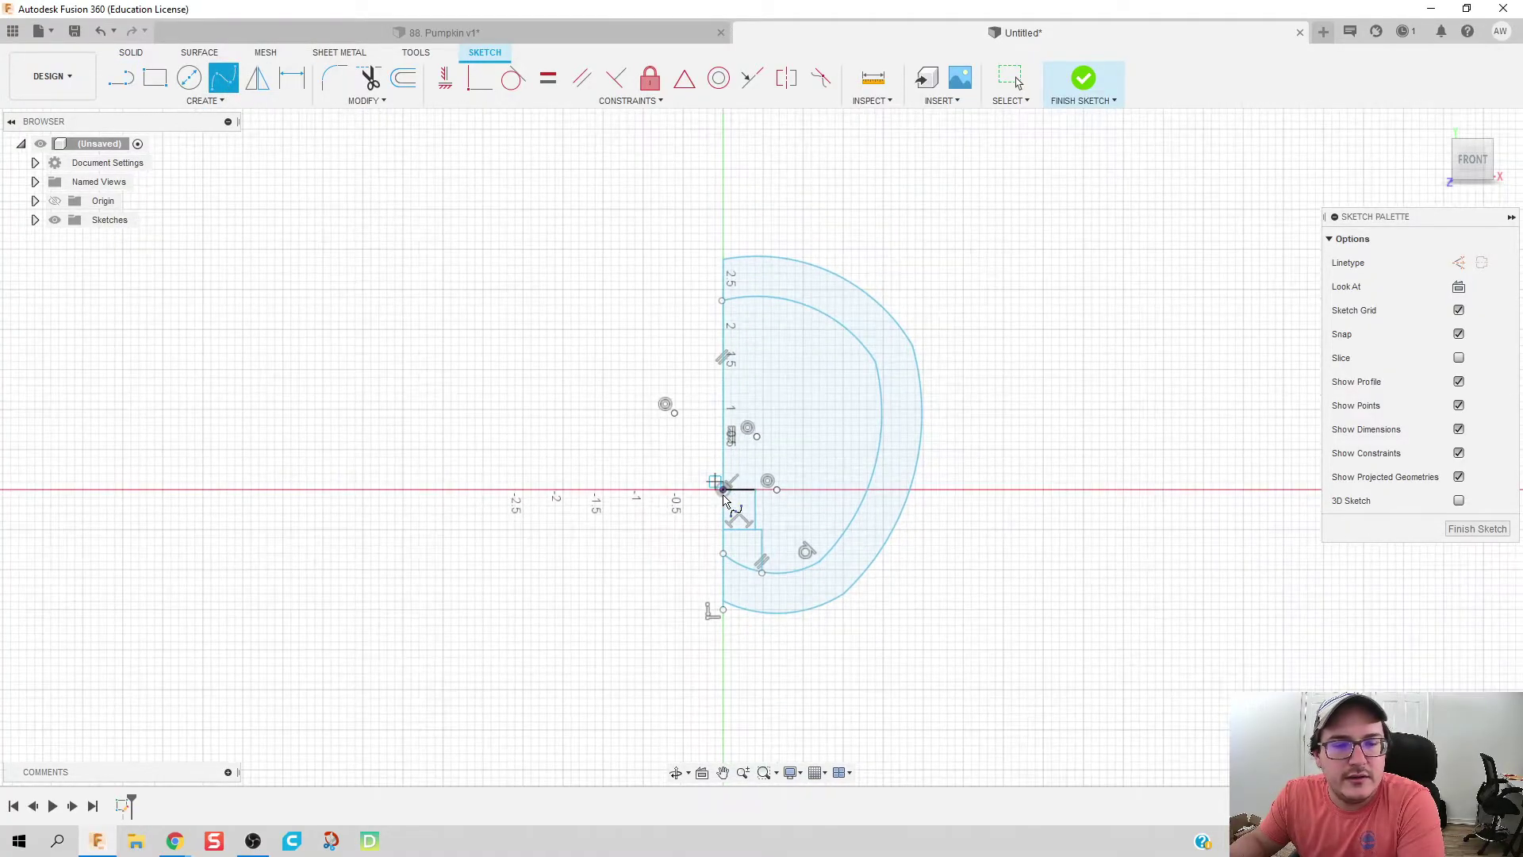
left_click(737, 461)
left_click(799, 387)
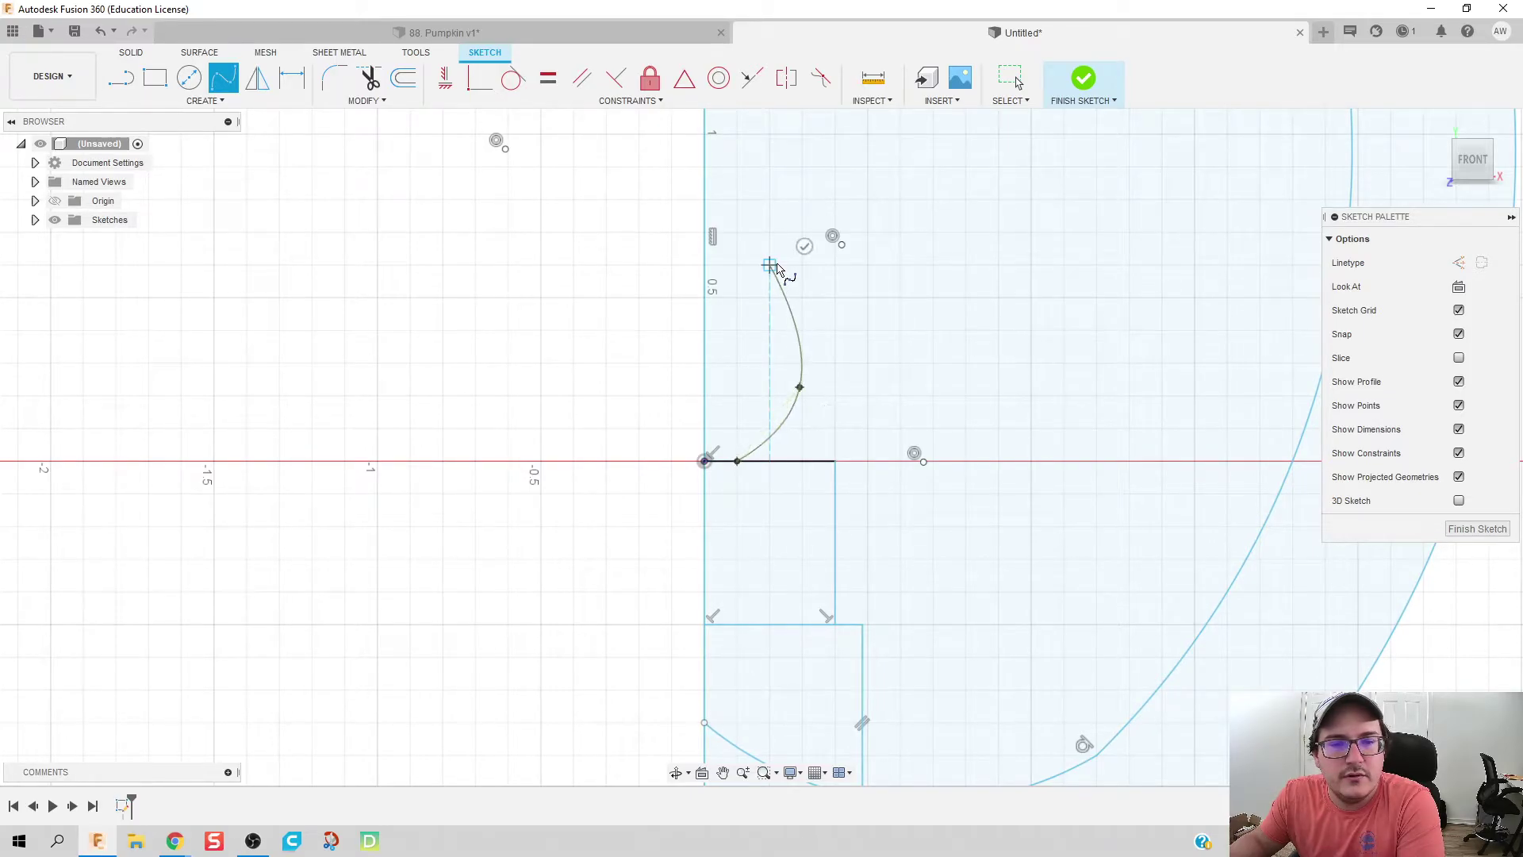
left_click(770, 265)
double_click(705, 136)
key("Escape")
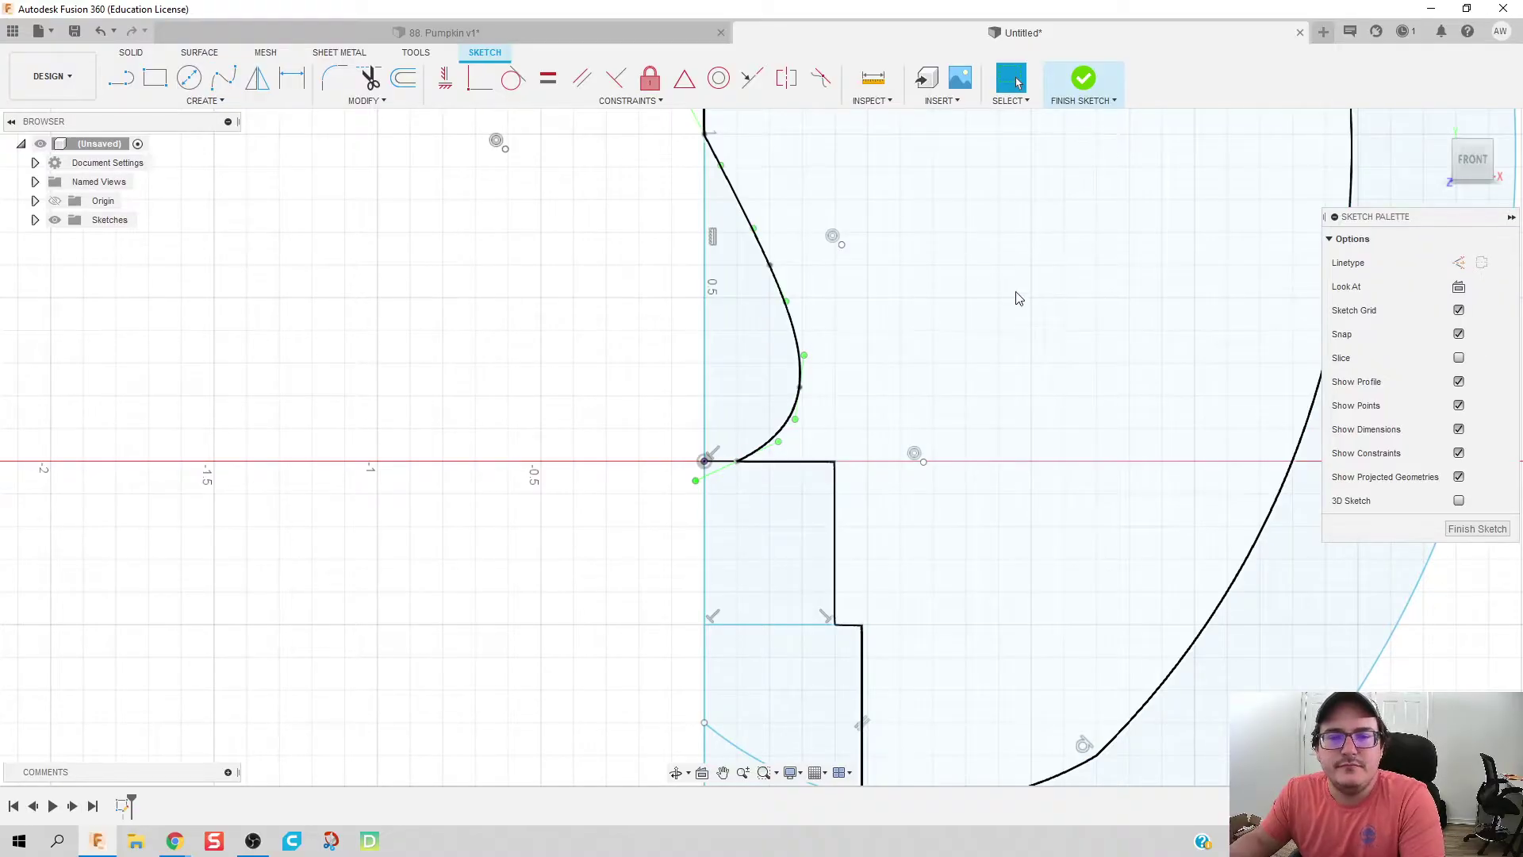
scroll(1021, 302, "down", 5)
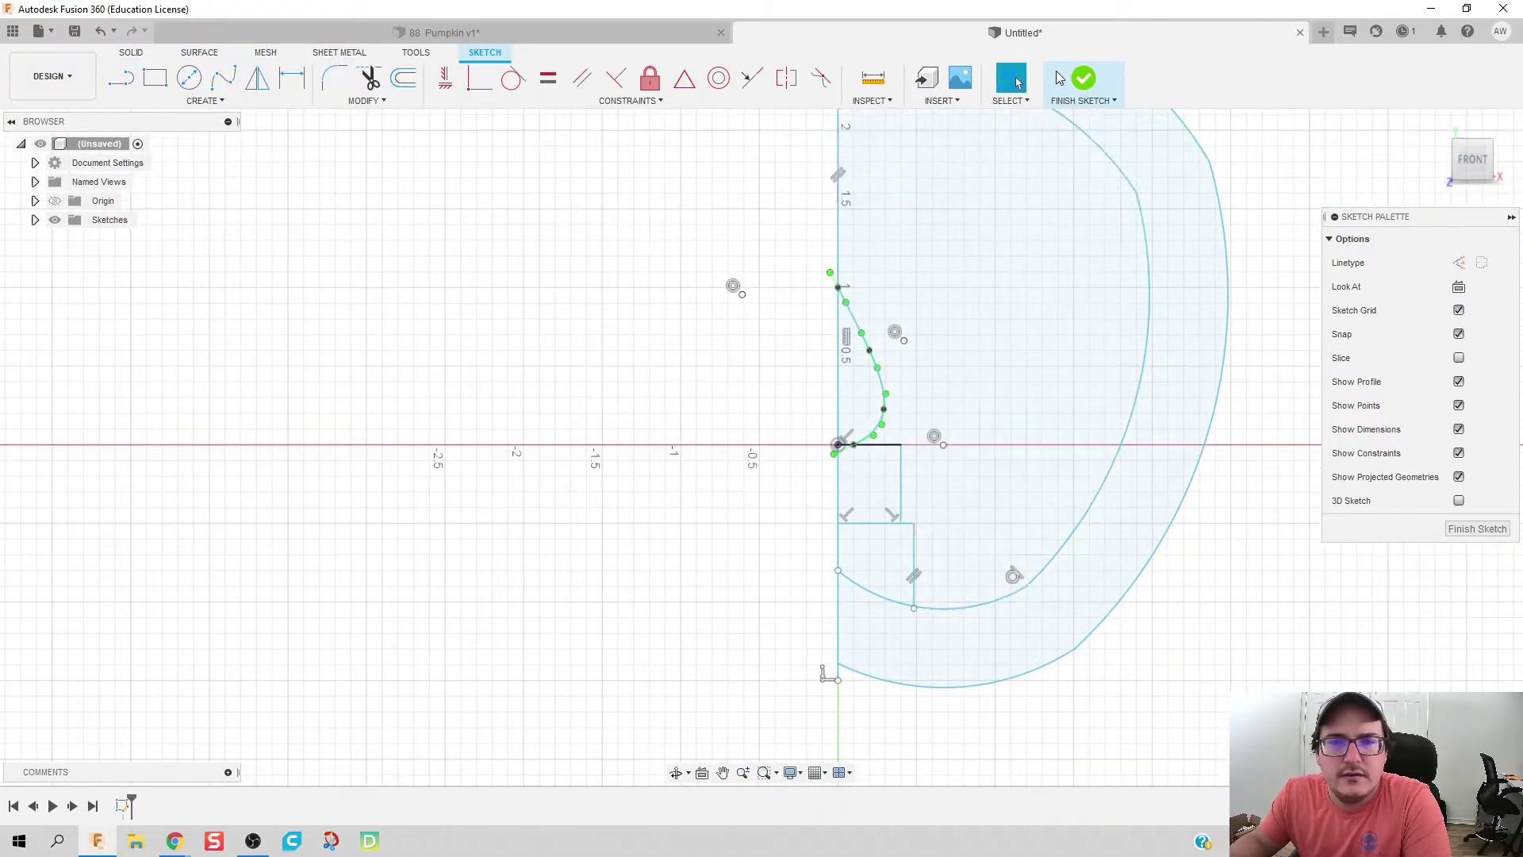
left_click(1082, 77)
Step: Revolve the candle base and flame profiles around the vertical line as a new component, then show Sketch1
mouse_move(1074, 251)
middle_mouse_down("shift")
mouse_move(1020, 283)
mouse_move(962, 377)
mouse_move(928, 380)
middle_mouse_up("shift")
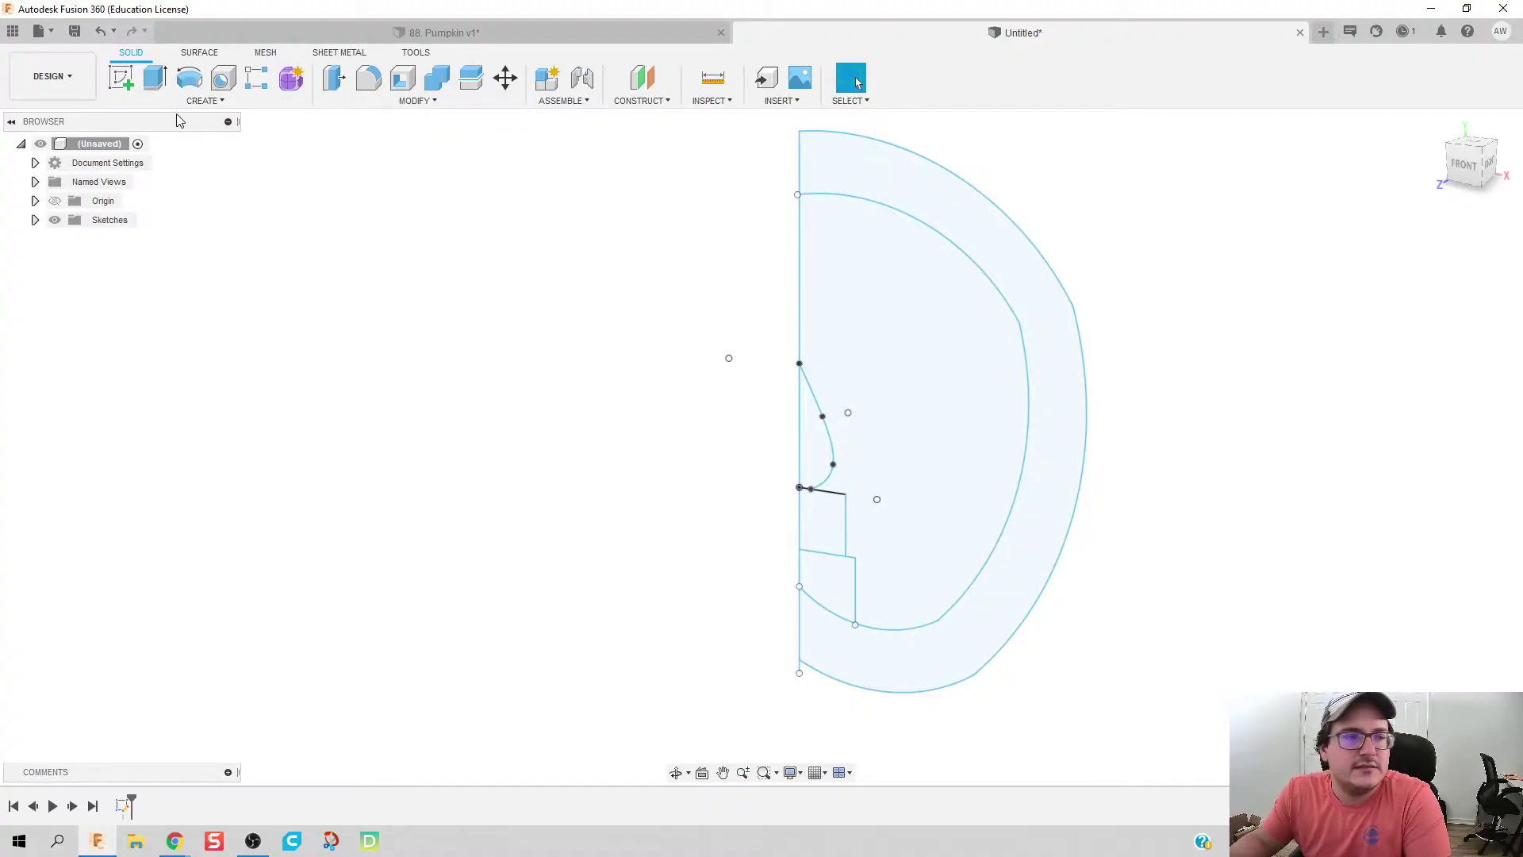
left_click(189, 77)
left_click(830, 528)
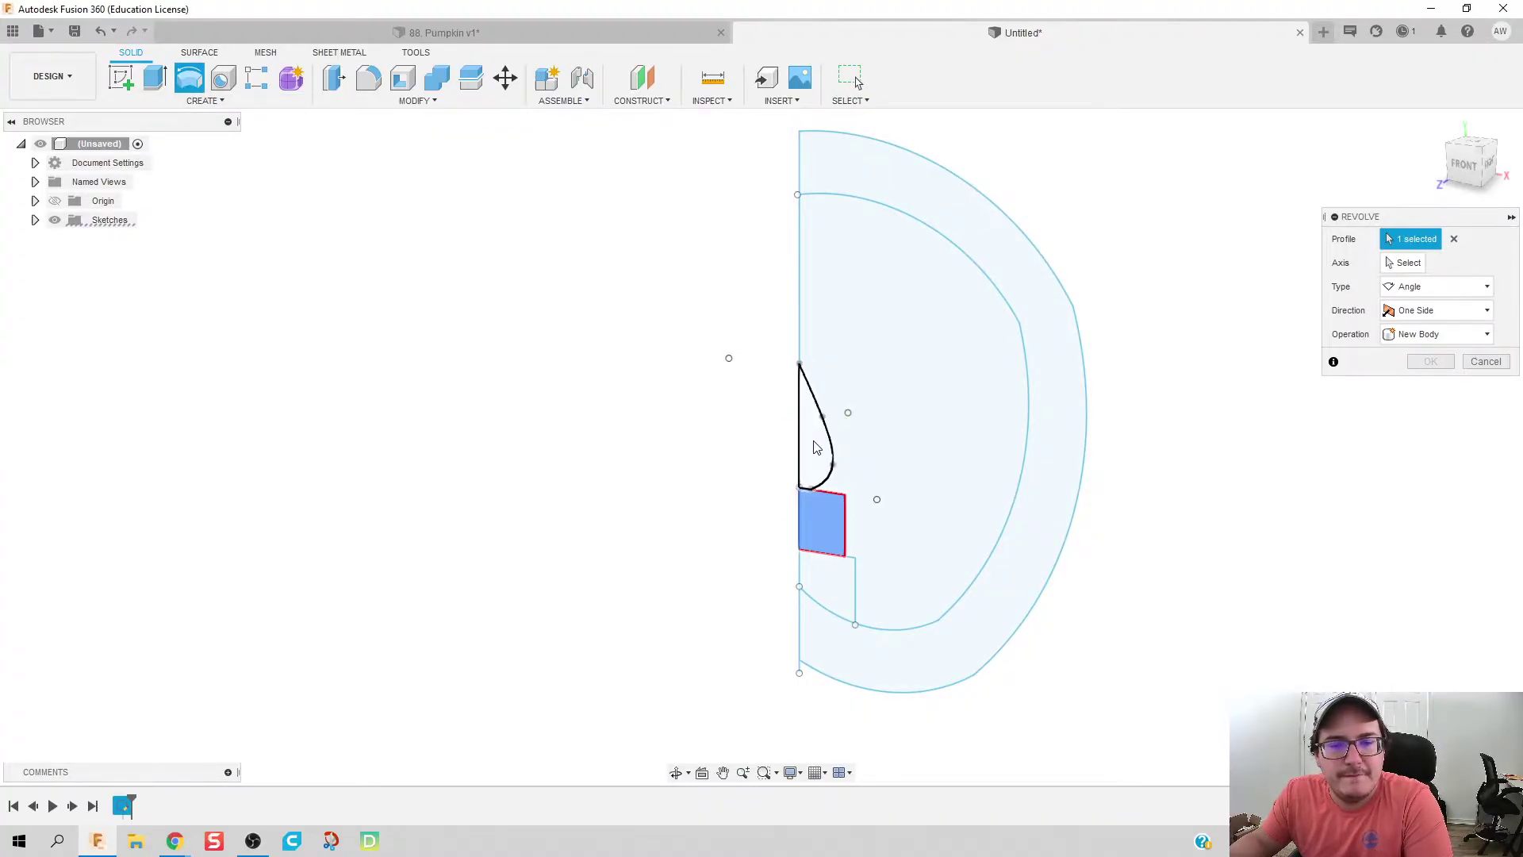
left_click(816, 445)
left_click(1400, 265)
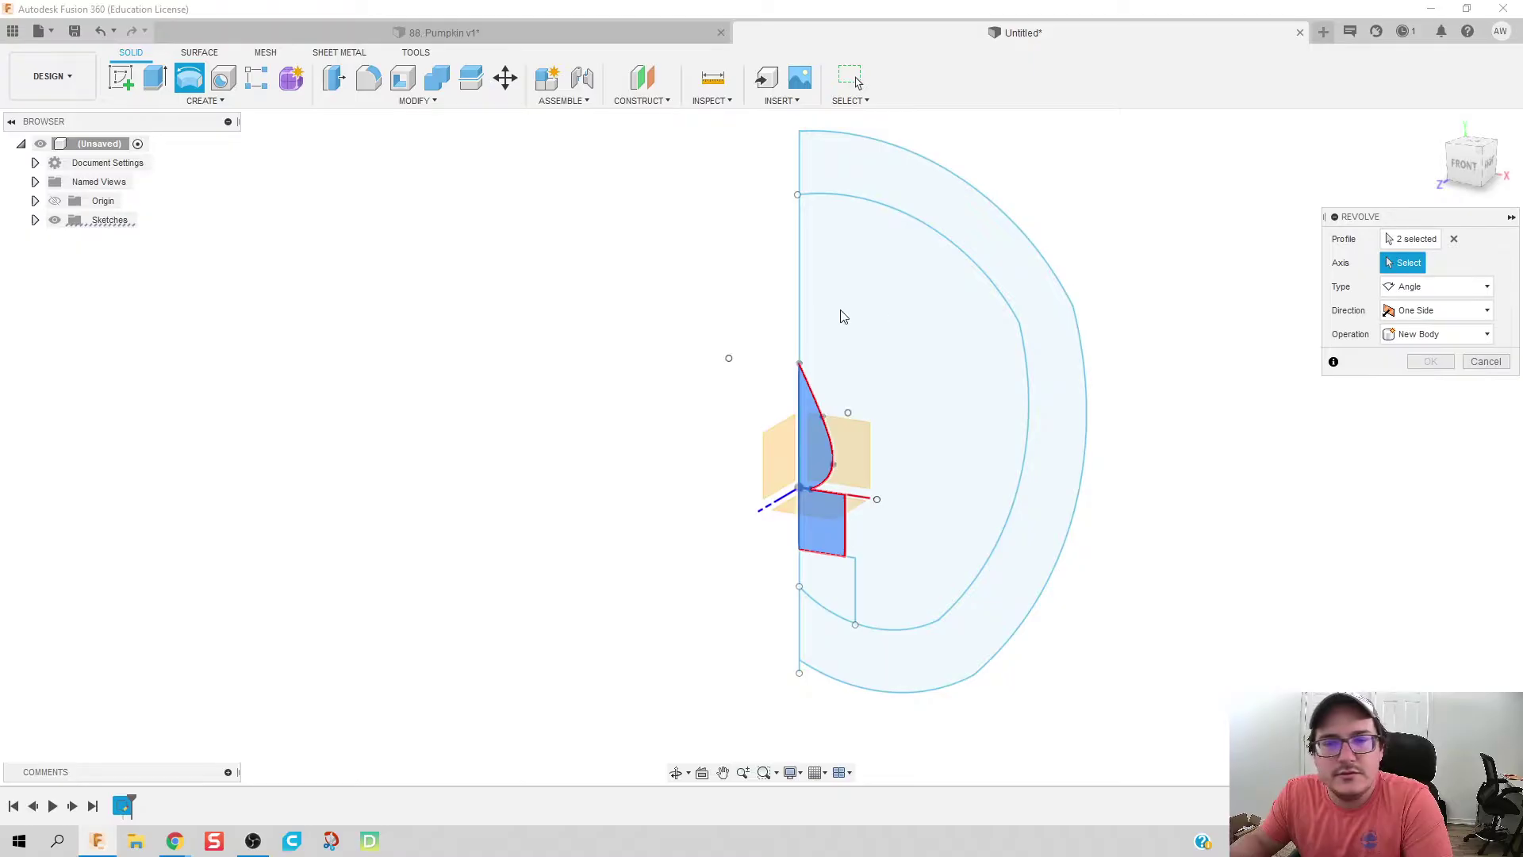
left_click(799, 325)
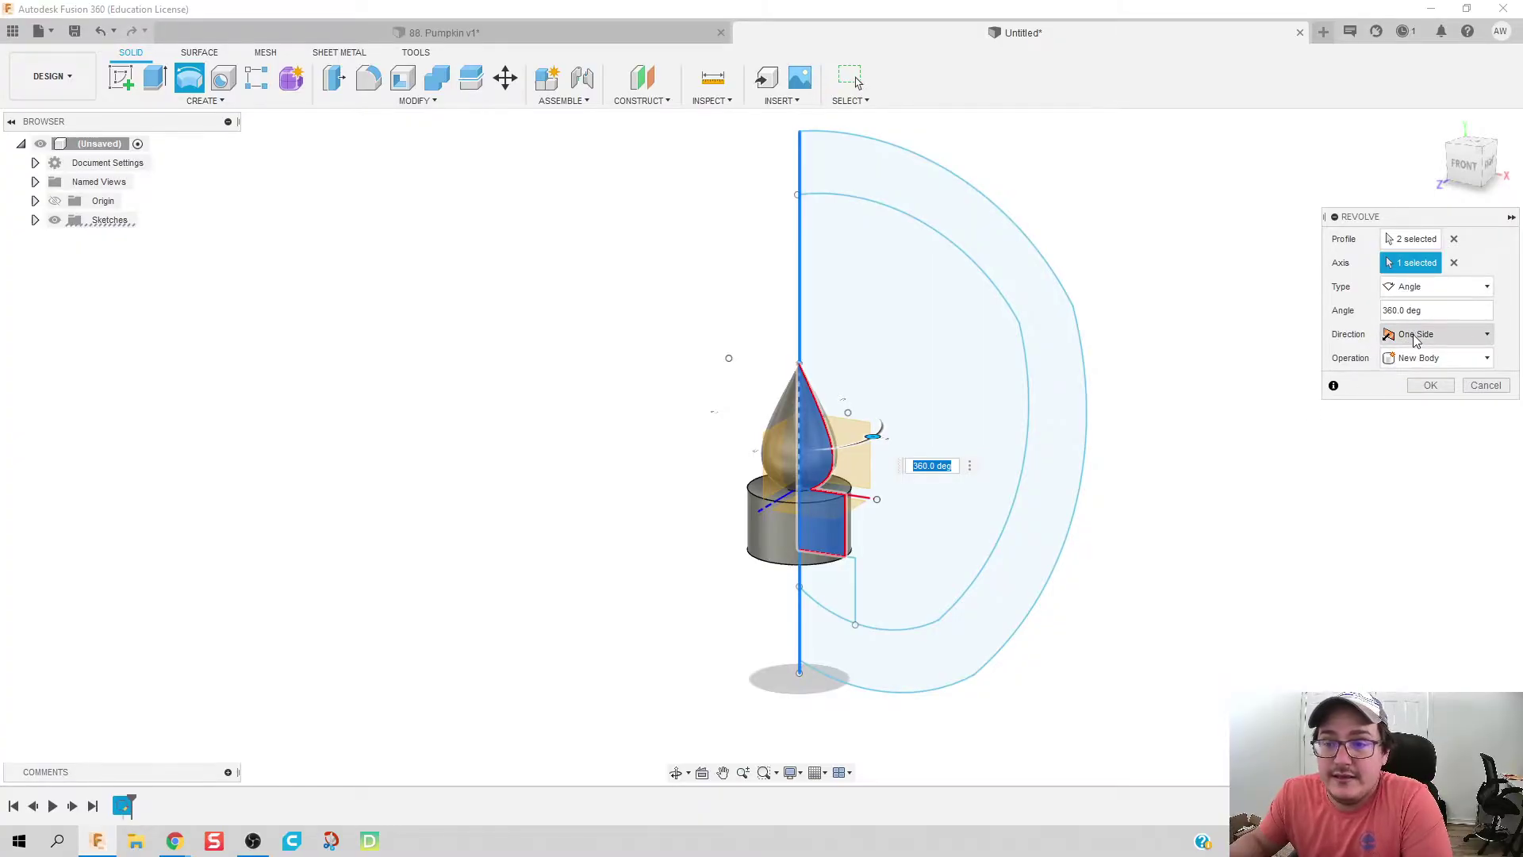
left_click(1421, 358)
left_click(1428, 451)
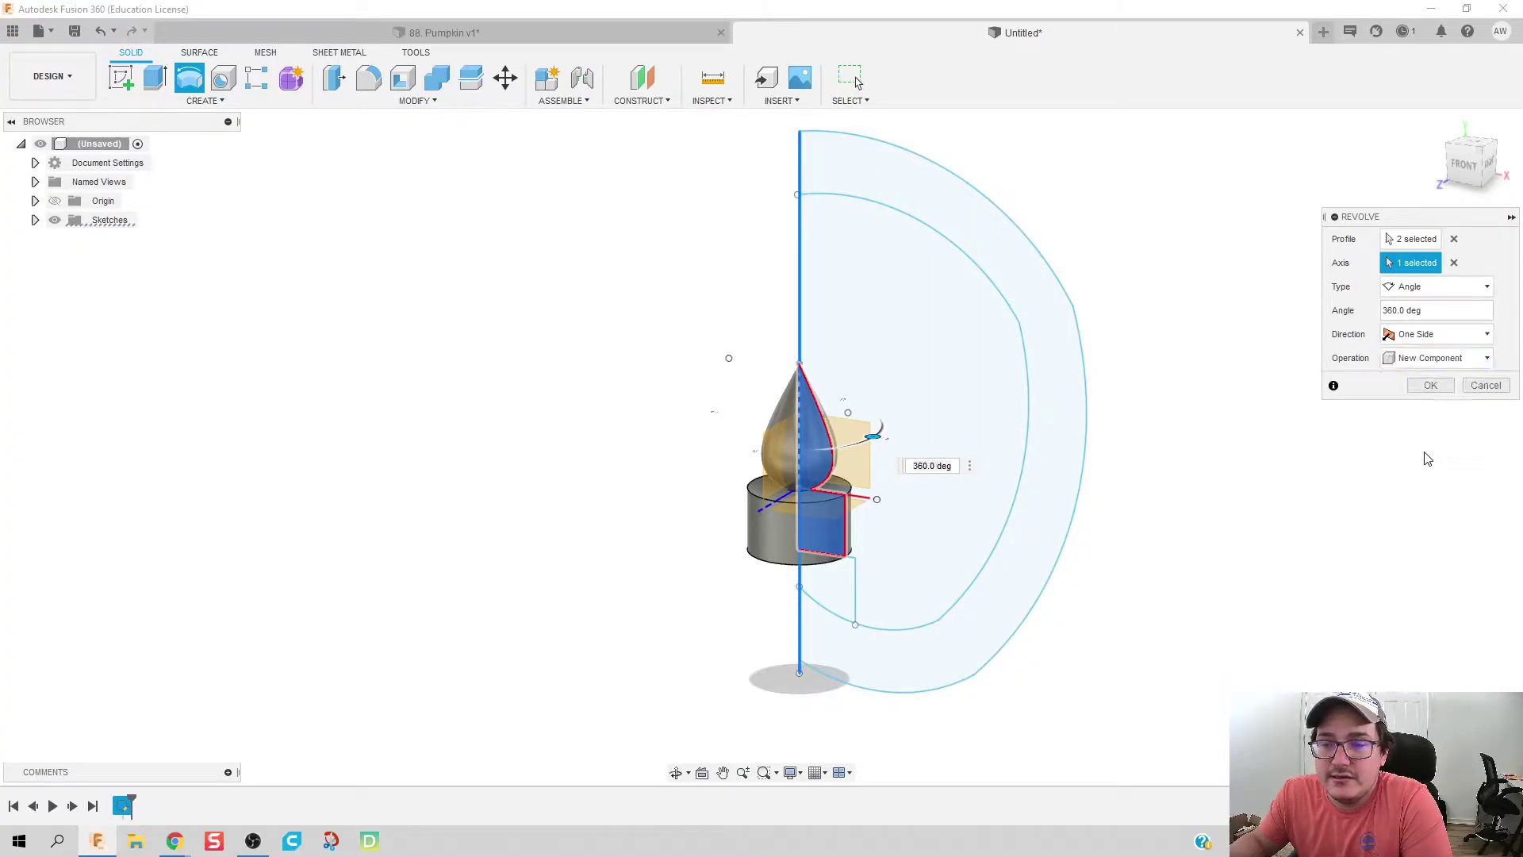
left_click(1425, 386)
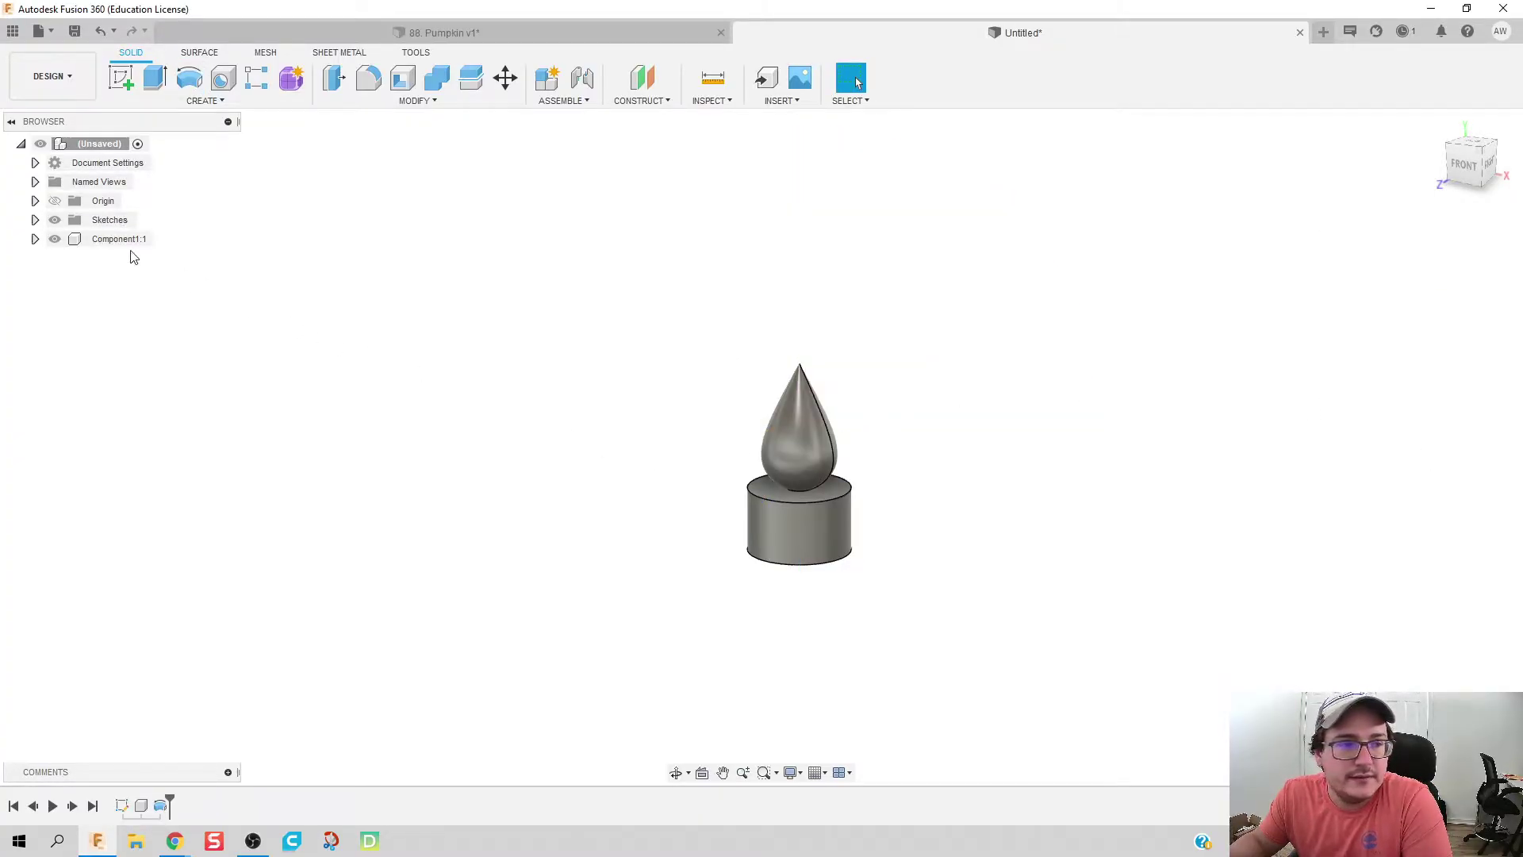
left_click(35, 220)
left_click(70, 240)
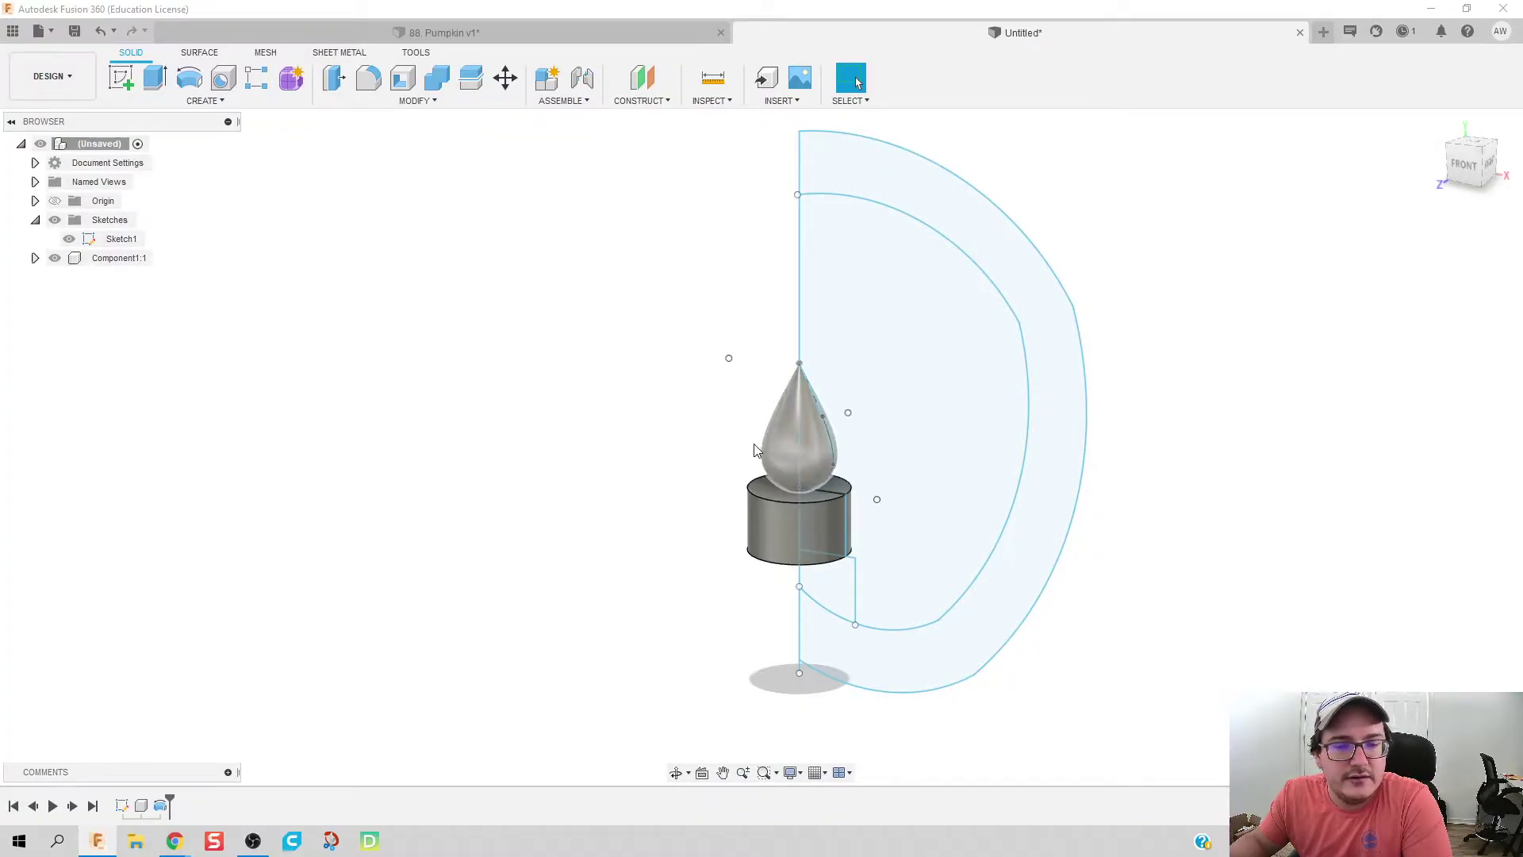
Step: Hide the sketch and apply ABS (White) to the whole candle
left_click(69, 239)
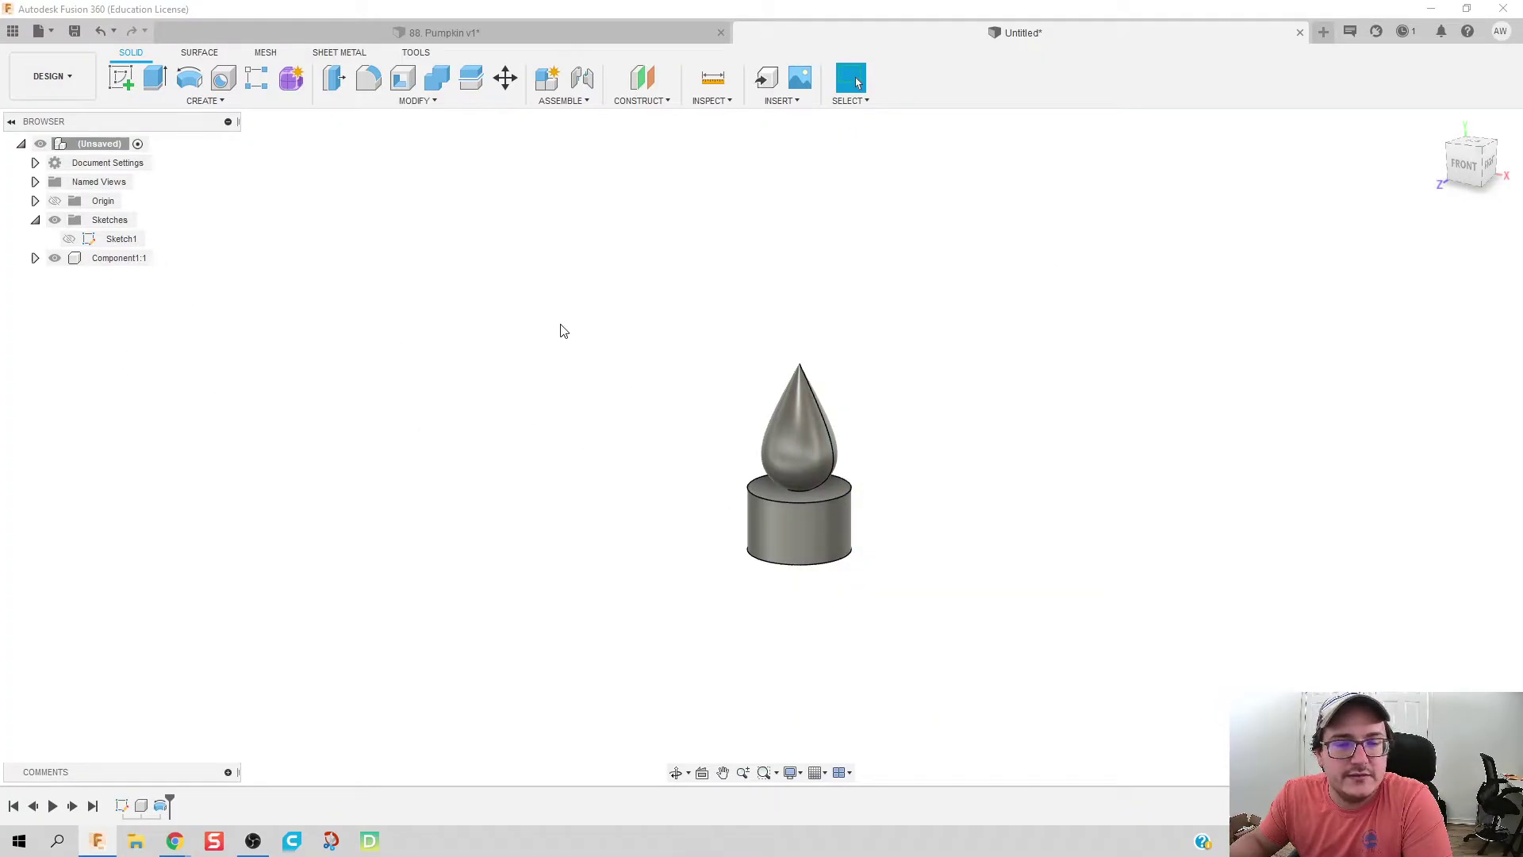
scroll(812, 454, "down", 2)
scroll(796, 449, "up", 4)
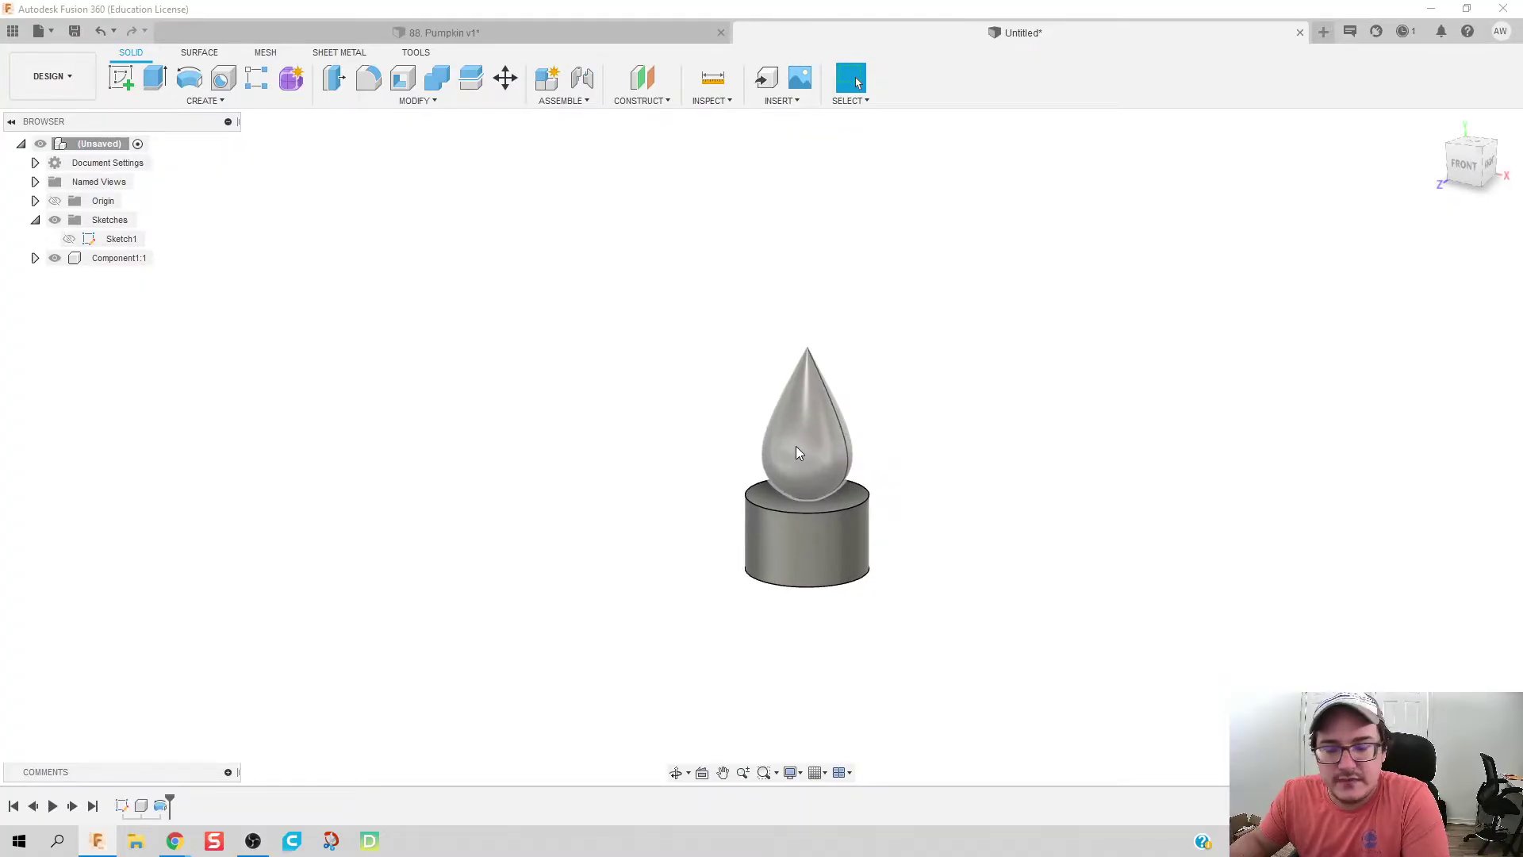
key("a")
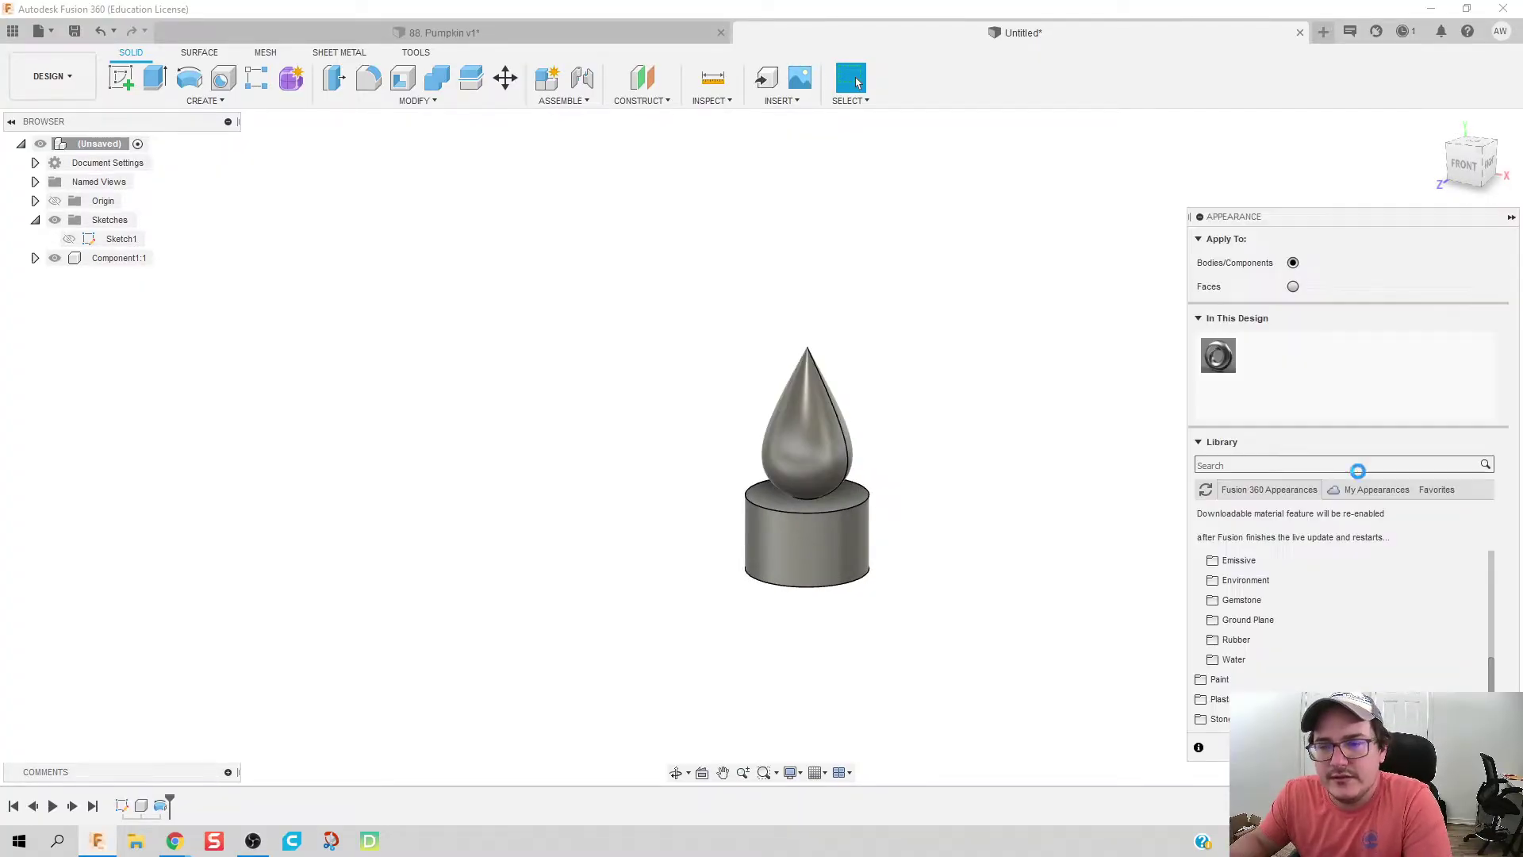
left_click(1257, 464)
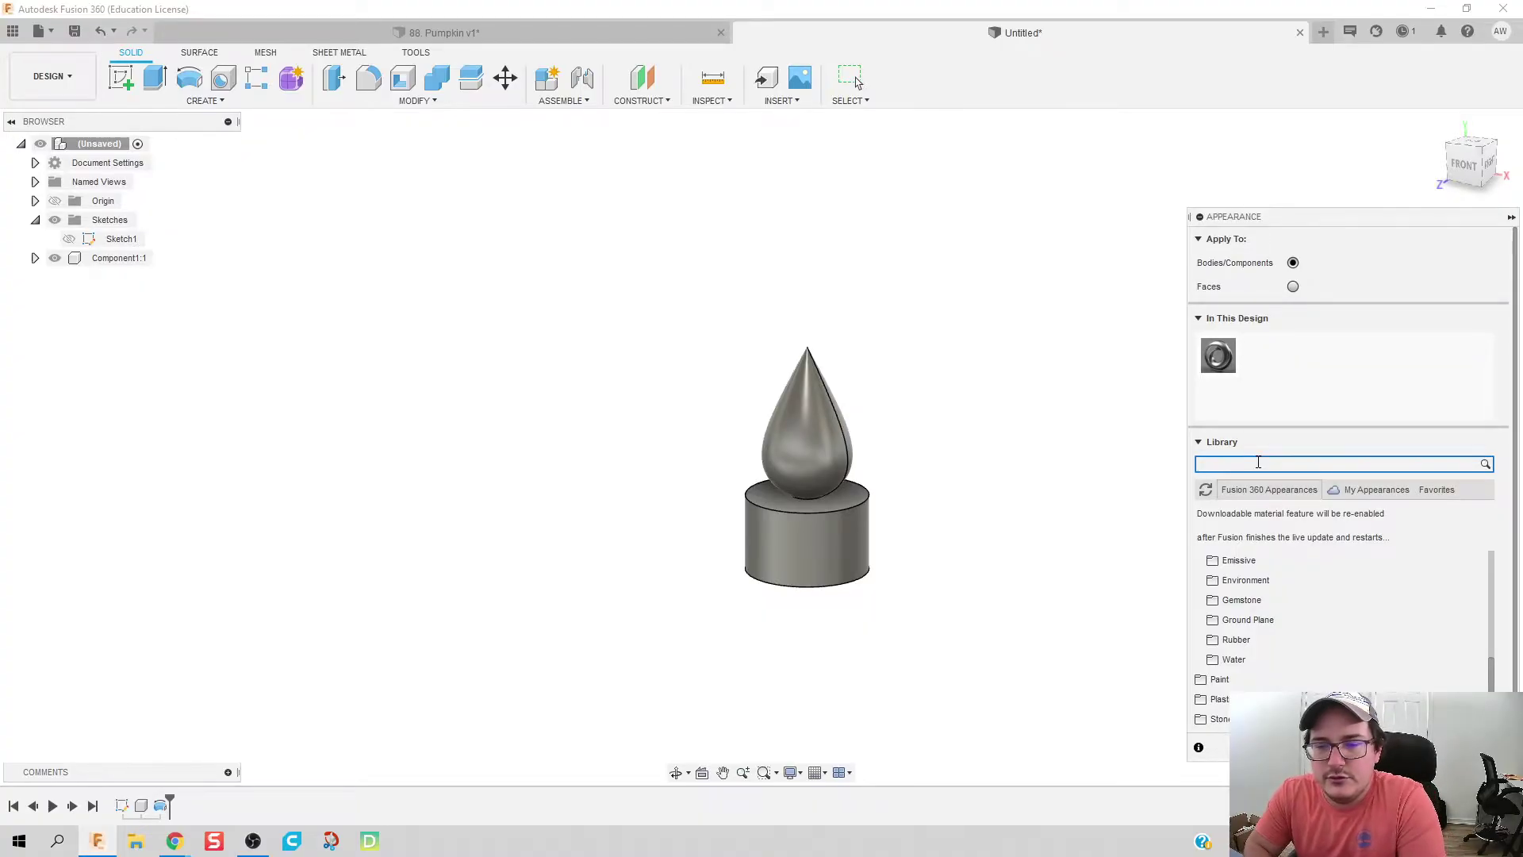
key("Return")
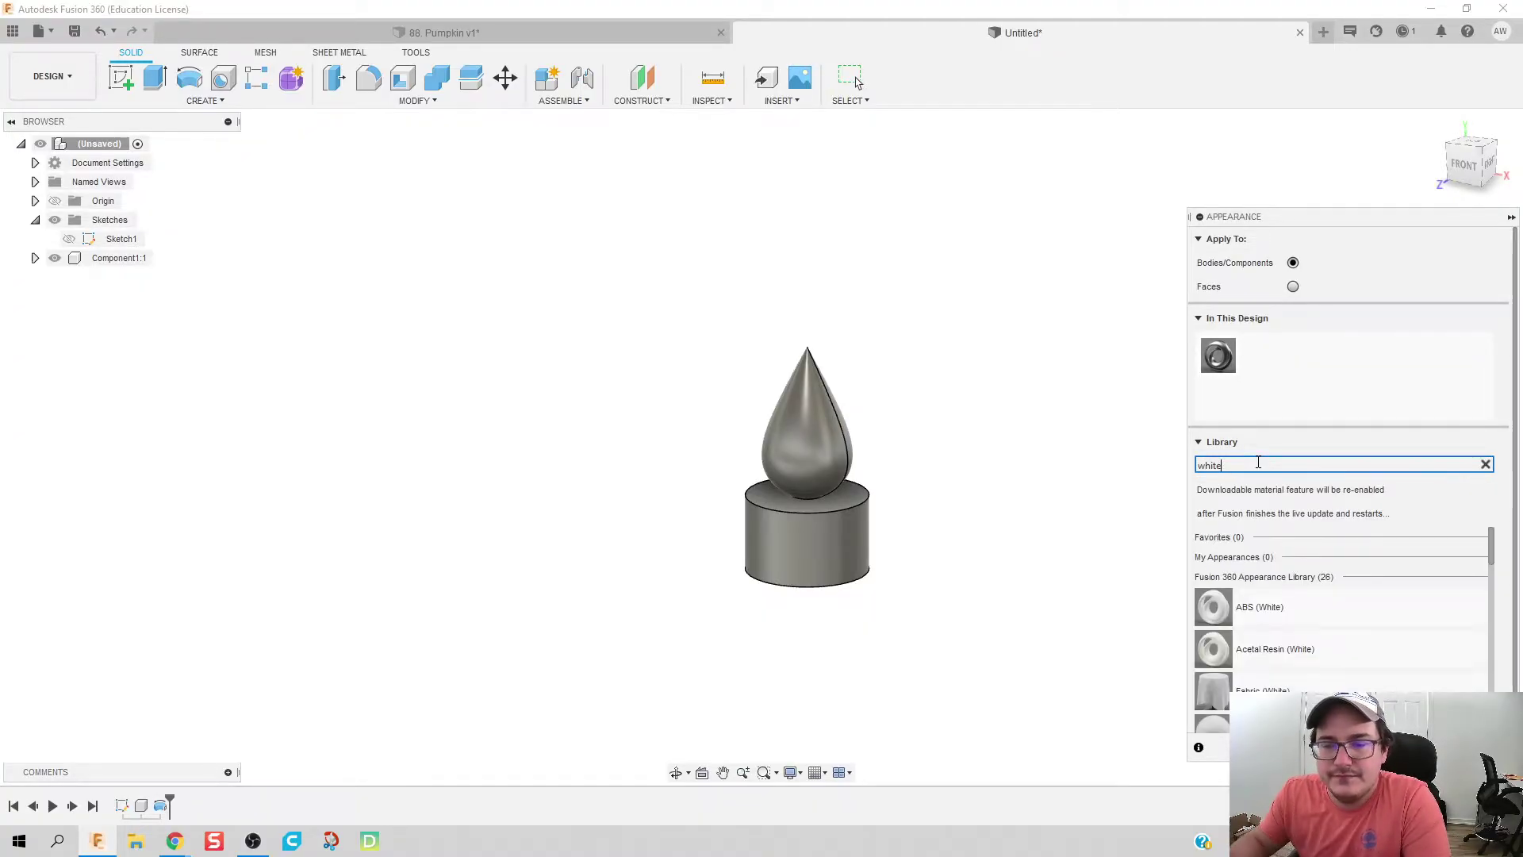
left_click_drag(1201, 604, 825, 534)
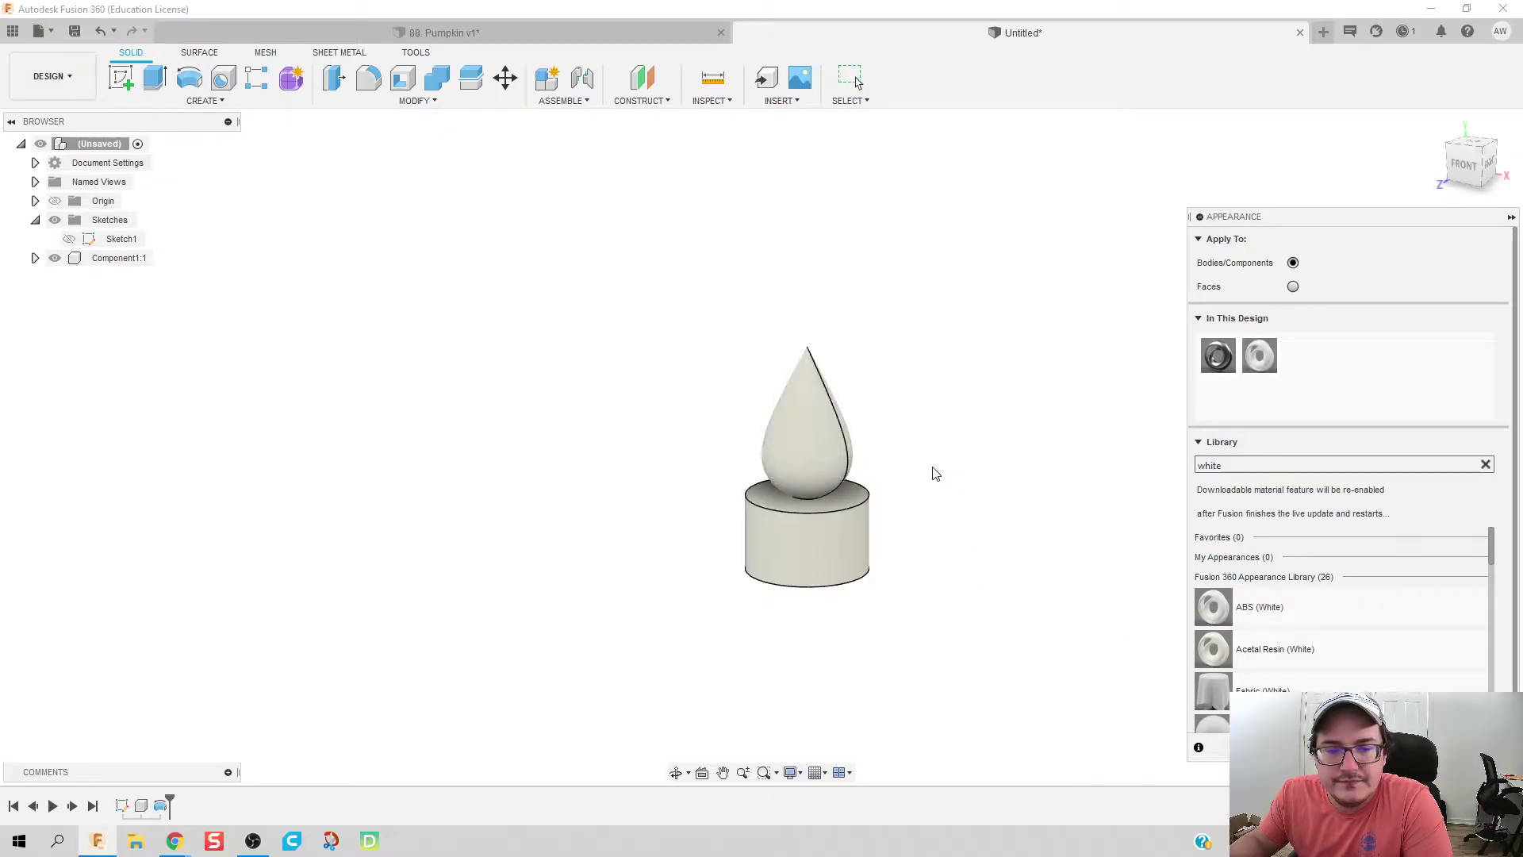
Step: Give the teardrop flame a Brass - Polished appearance
scroll(812, 412, "up", 2)
scroll(813, 413, "up", 2)
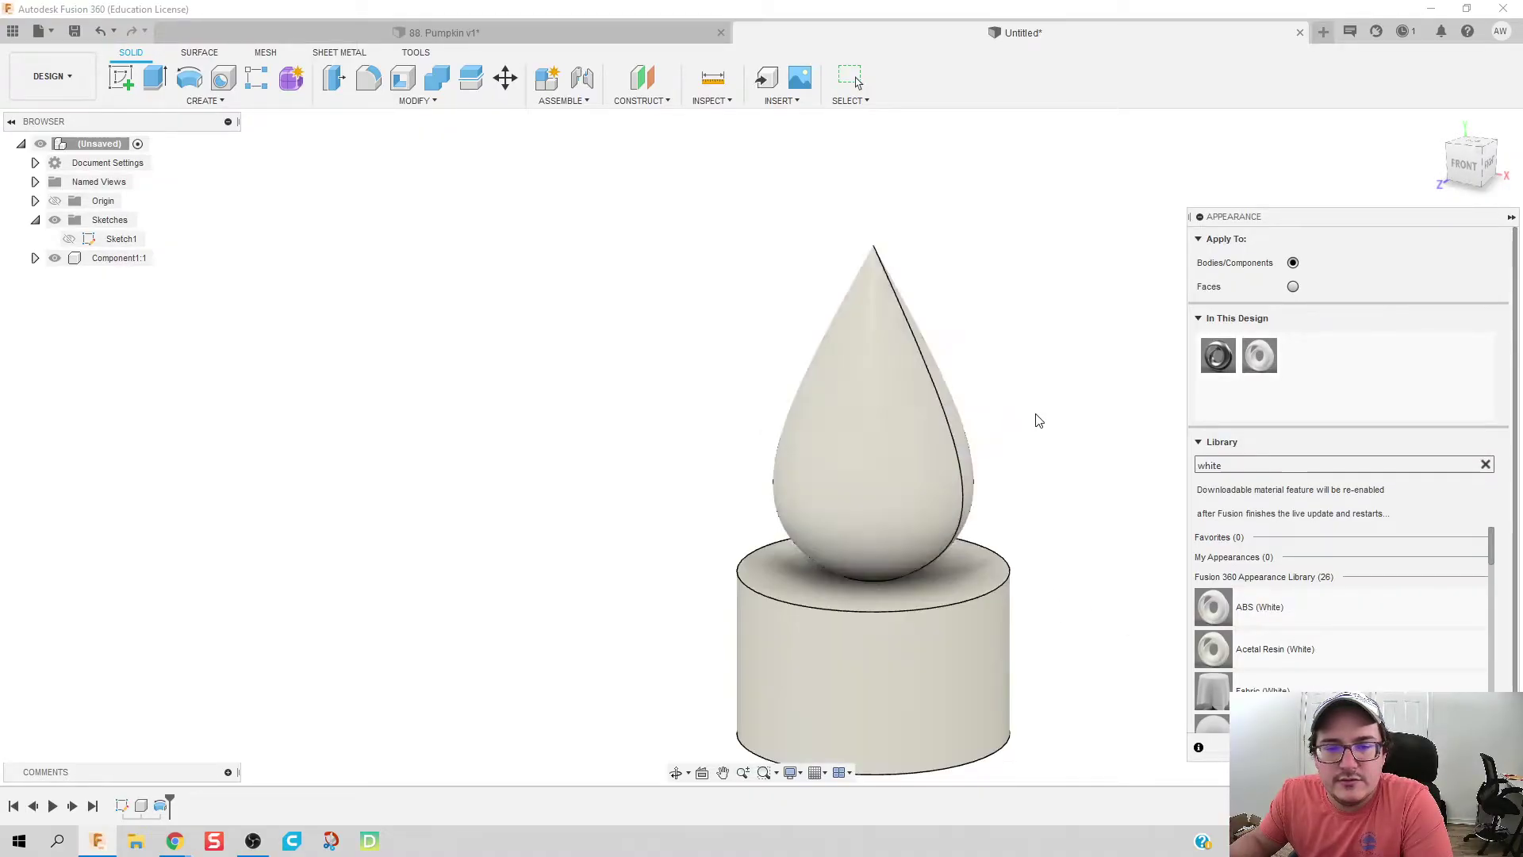
left_click(905, 415)
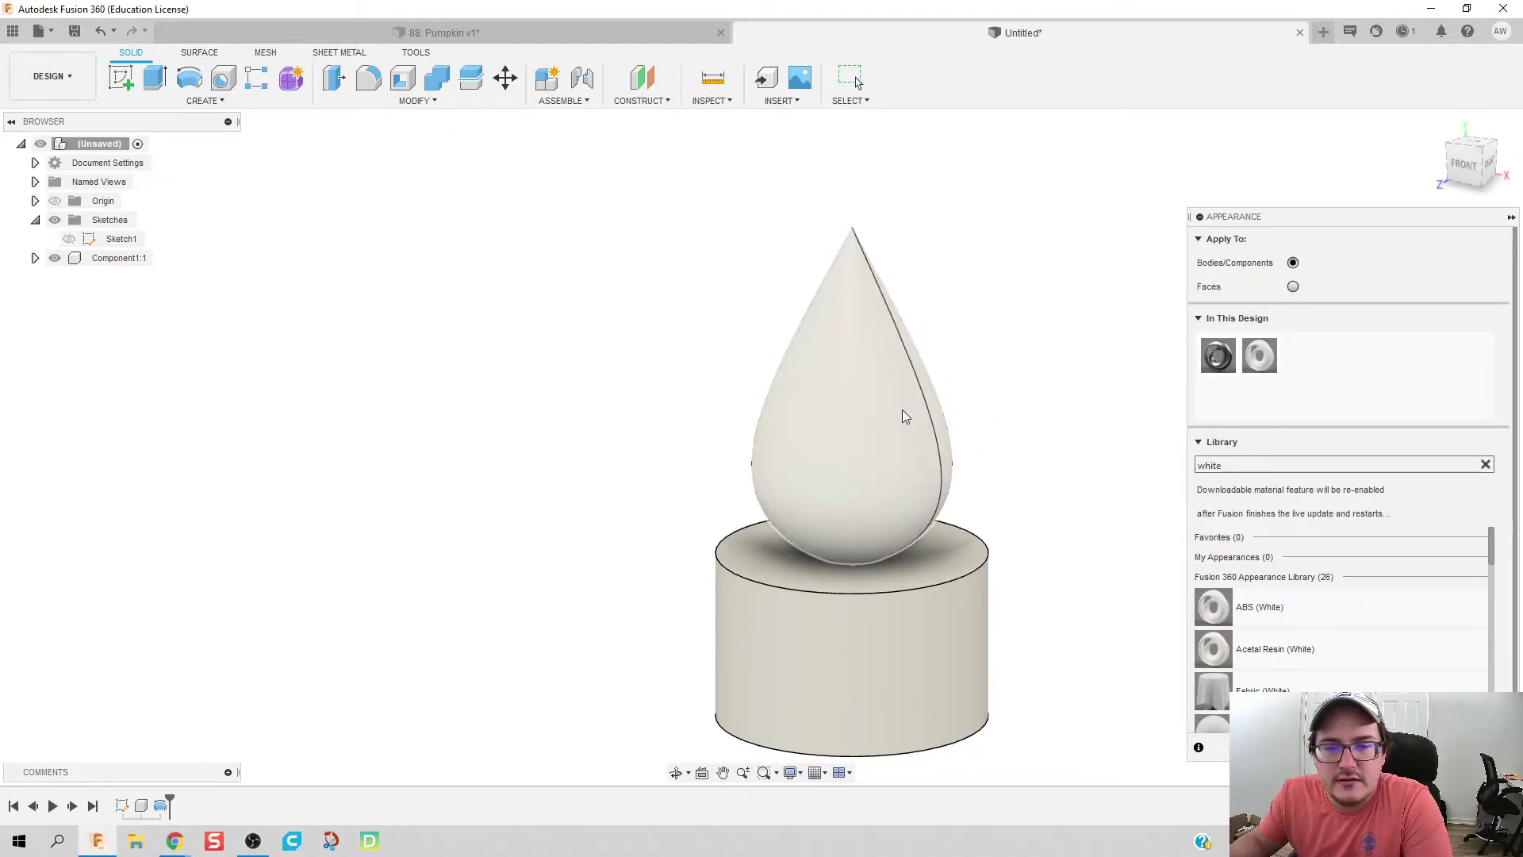
double_click(1238, 466)
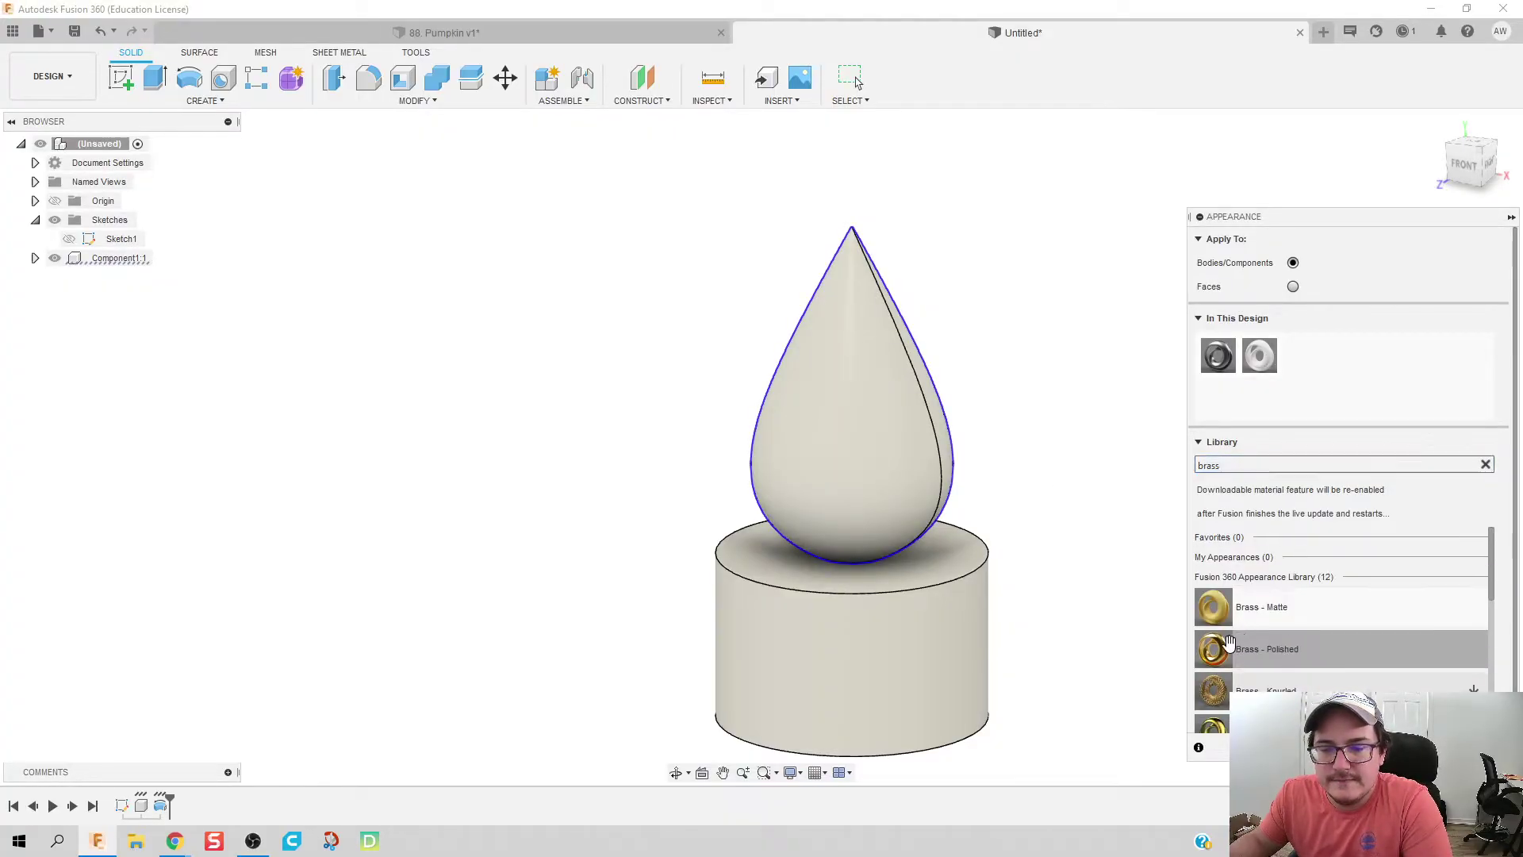
left_click_drag(1245, 639, 882, 425)
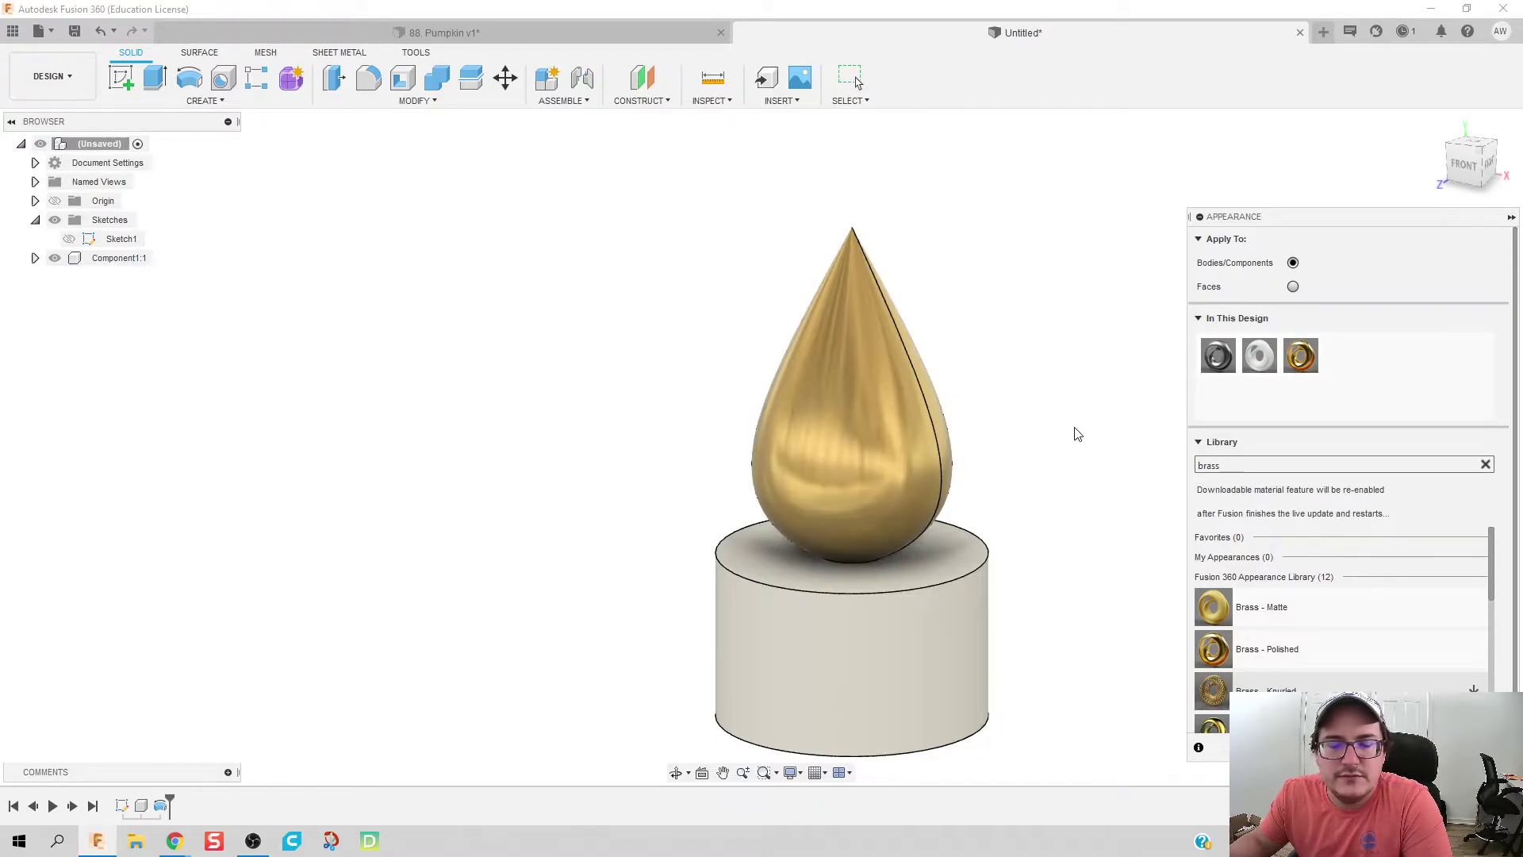
scroll(1077, 434, "down", 2)
scroll(1074, 431, "down", 2)
middle_click_drag(1057, 428, 895, 428)
left_click(1511, 216)
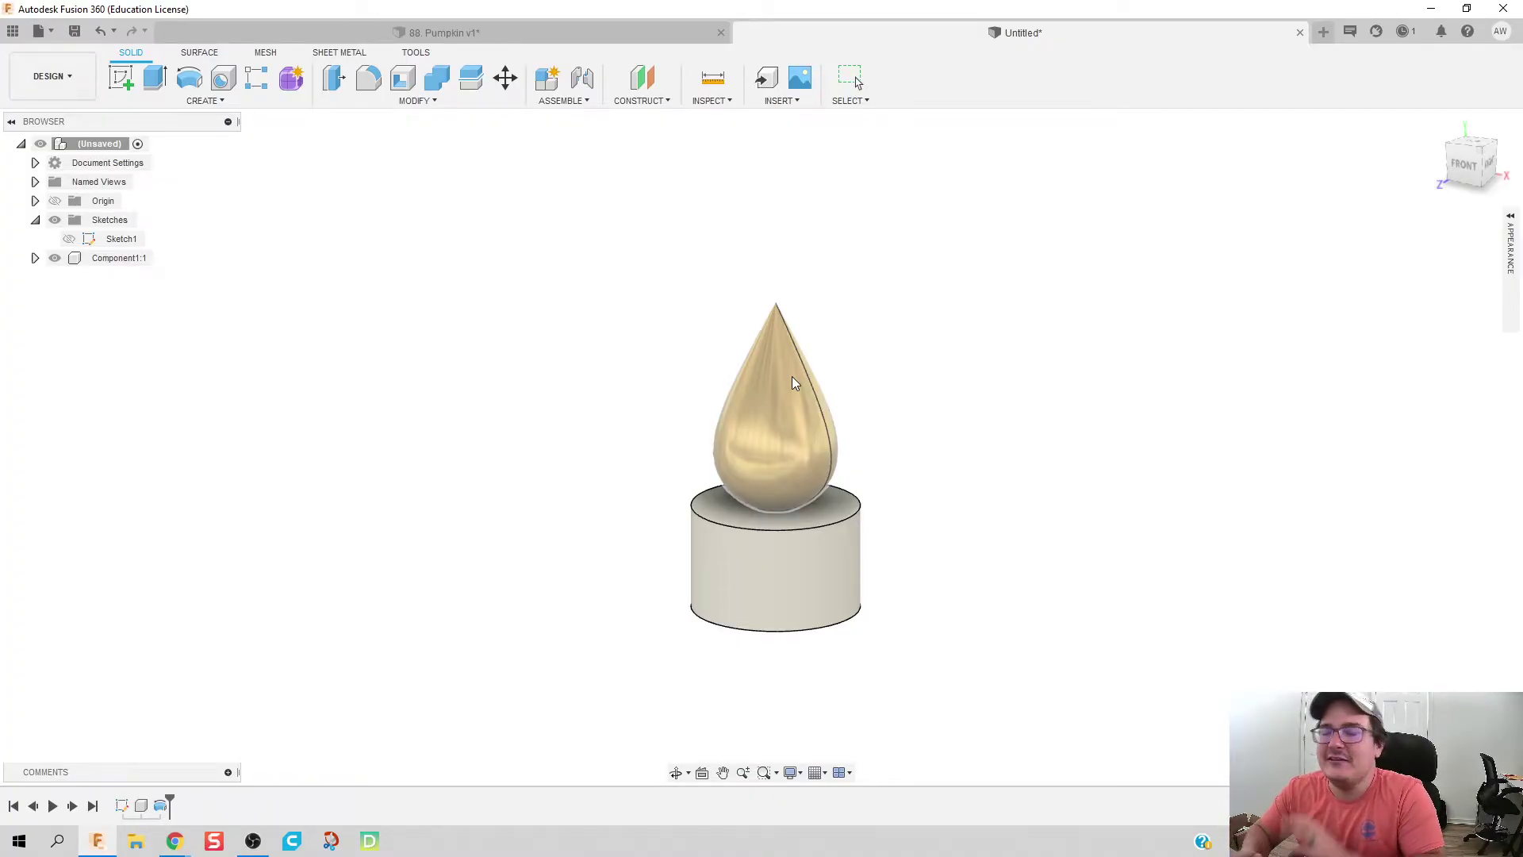
Step: Rename Component1:1 to 'Candle'
left_click(124, 259)
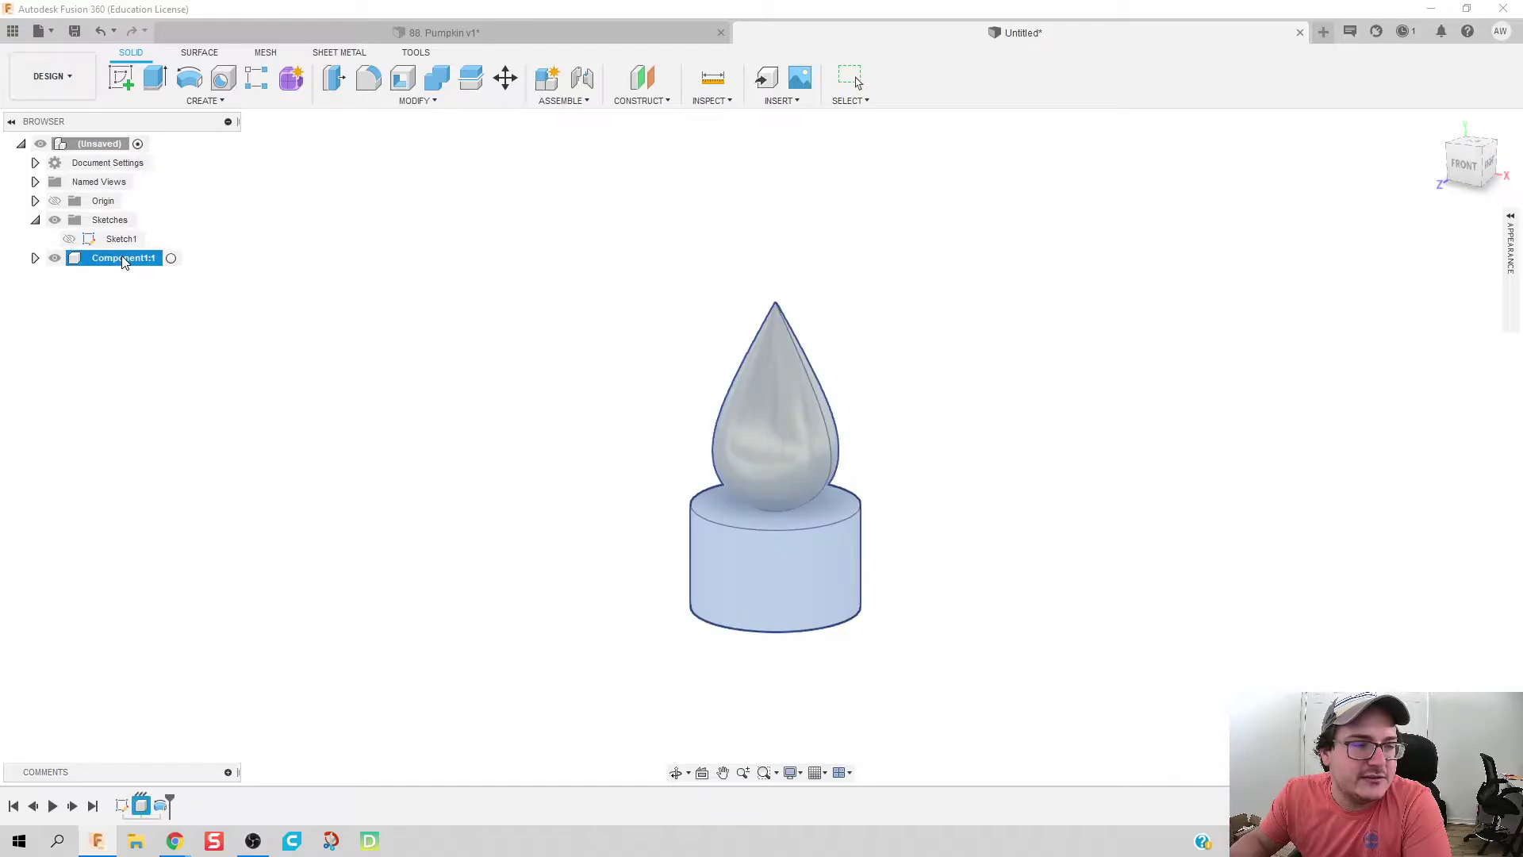
key("Escape")
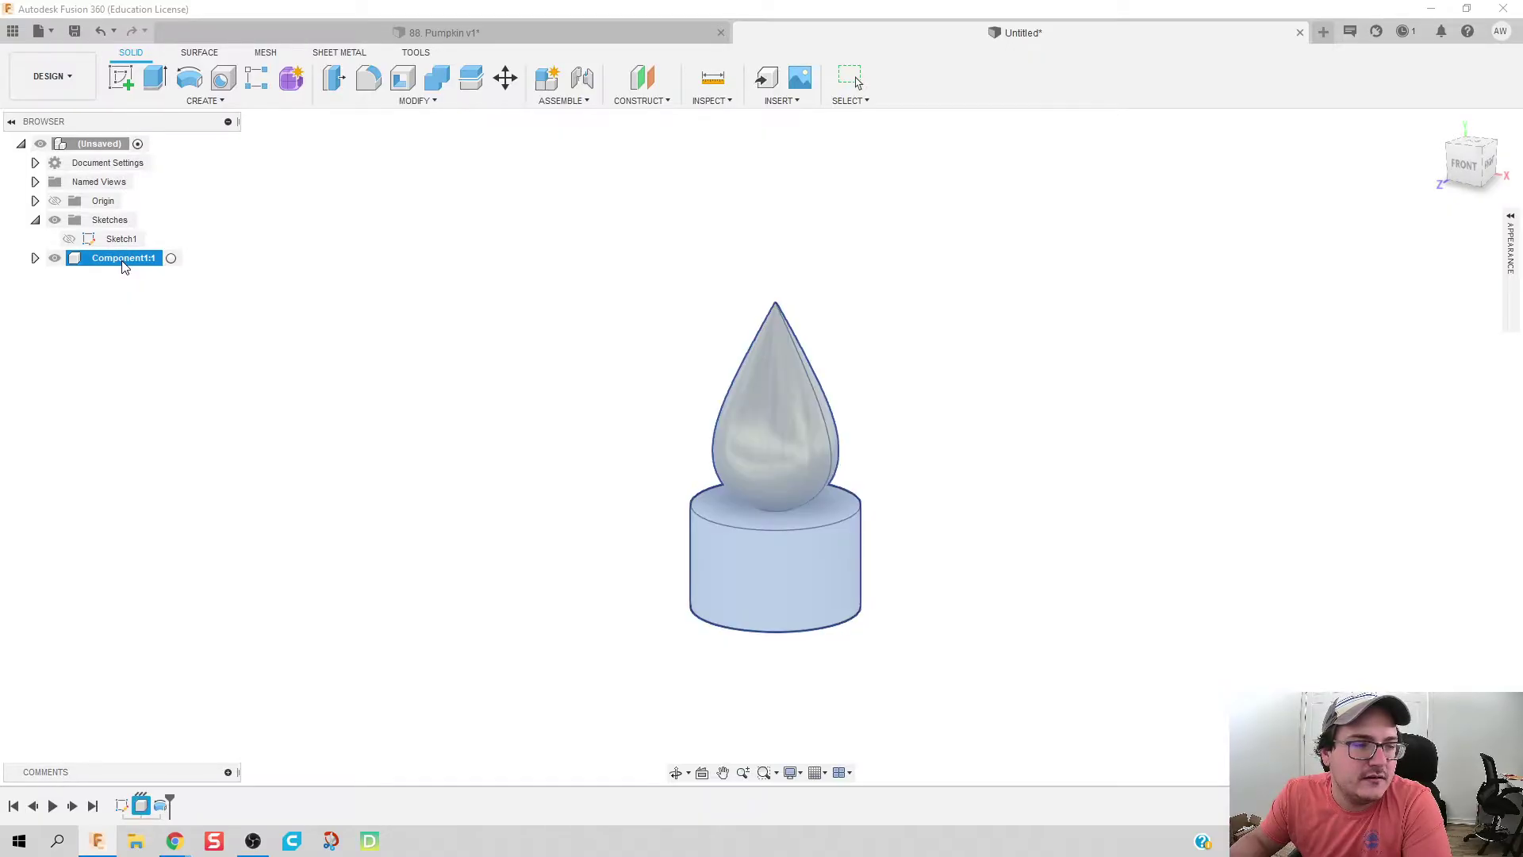
left_click(133, 306)
left_click(108, 253)
key("Escape")
left_click(115, 262)
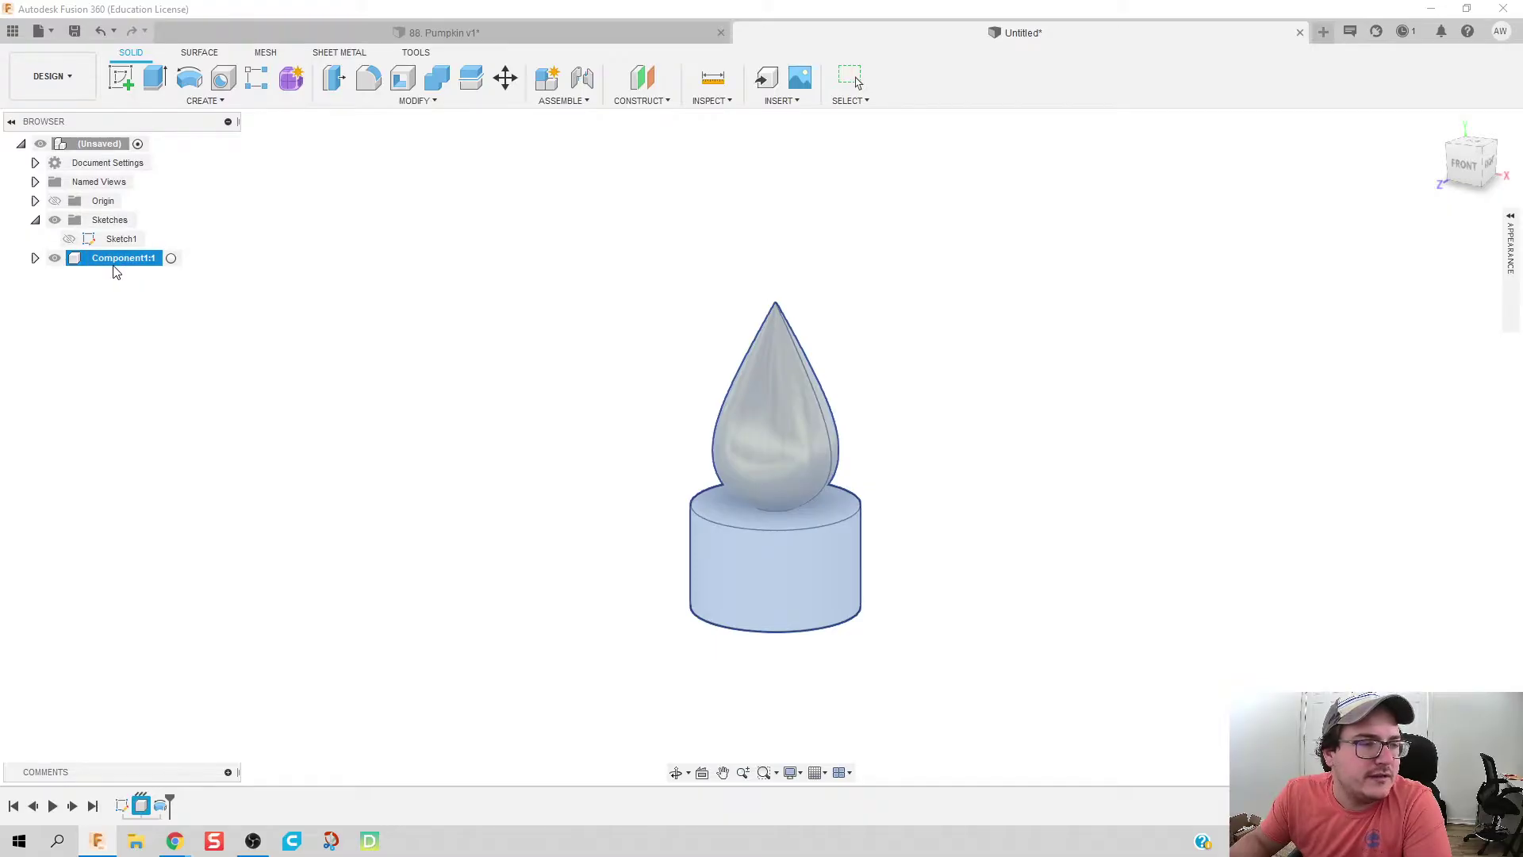
key("Escape")
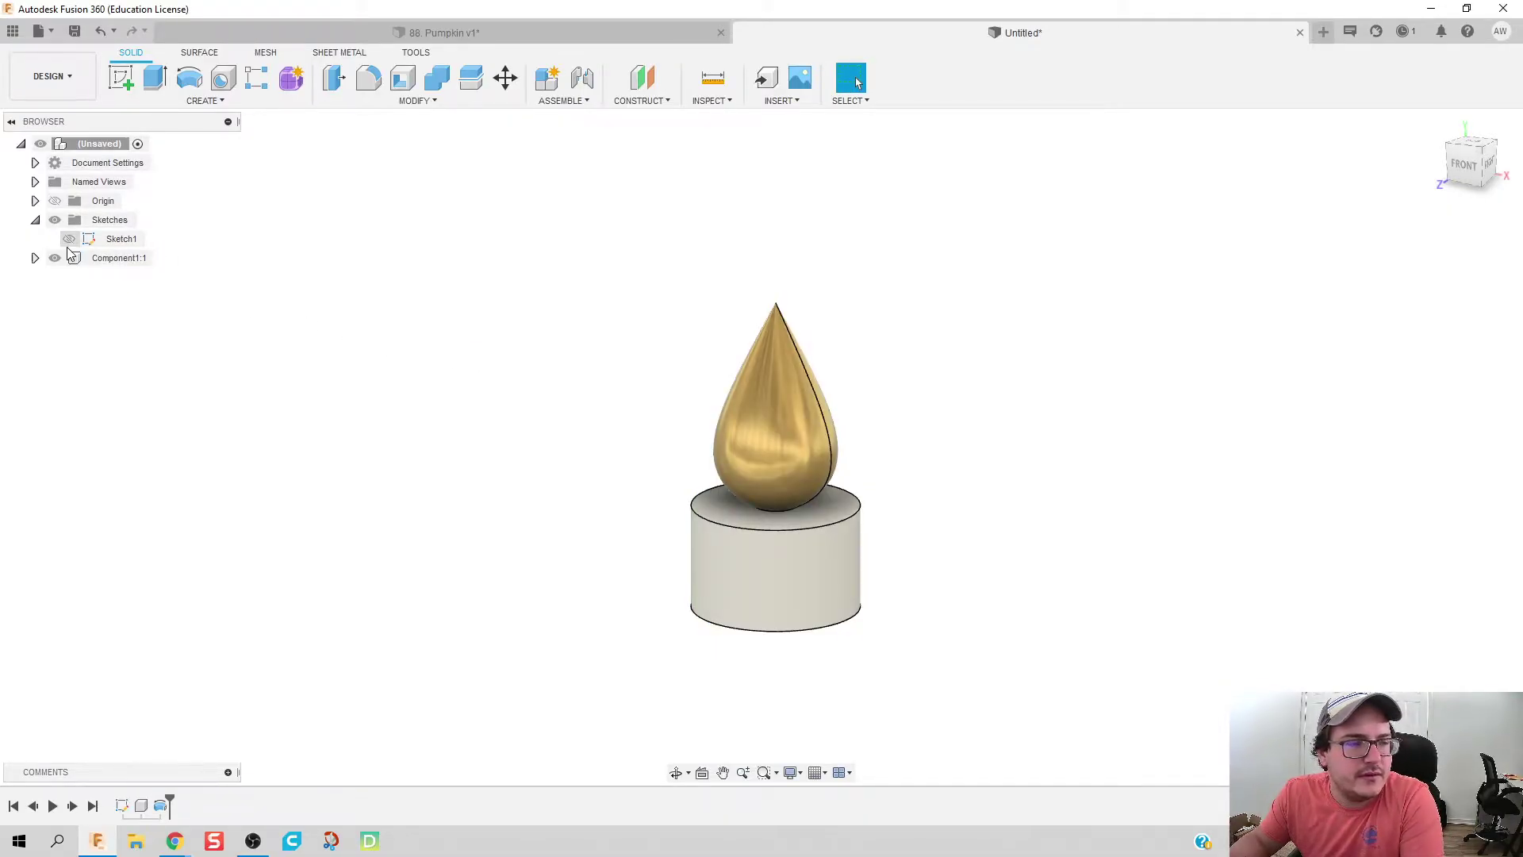
right_click(101, 257)
left_click(158, 282)
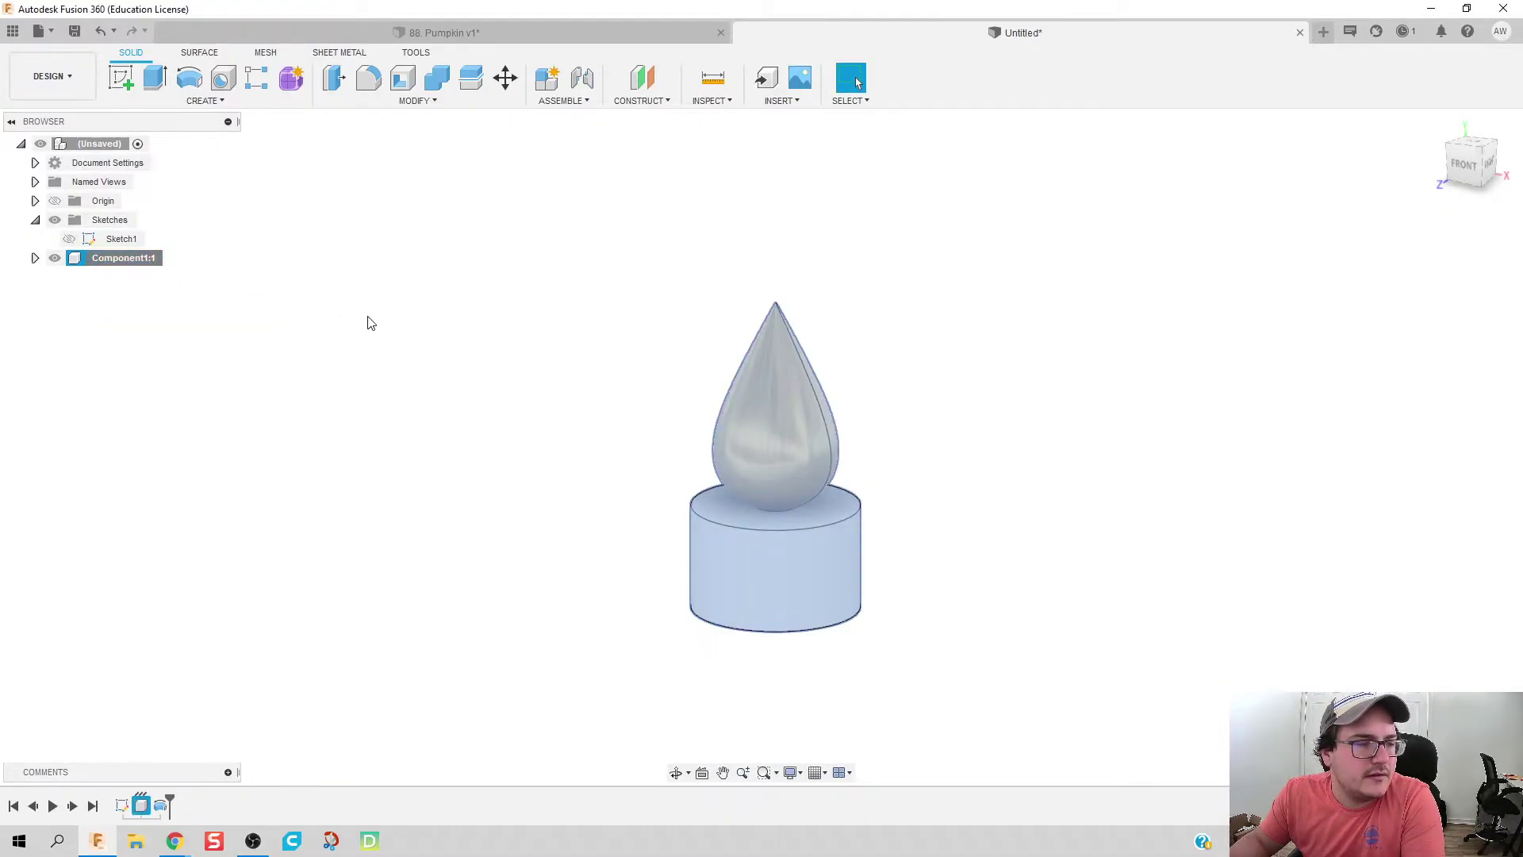
double_click(133, 261)
type("Candle")
key("Return")
left_click(456, 412)
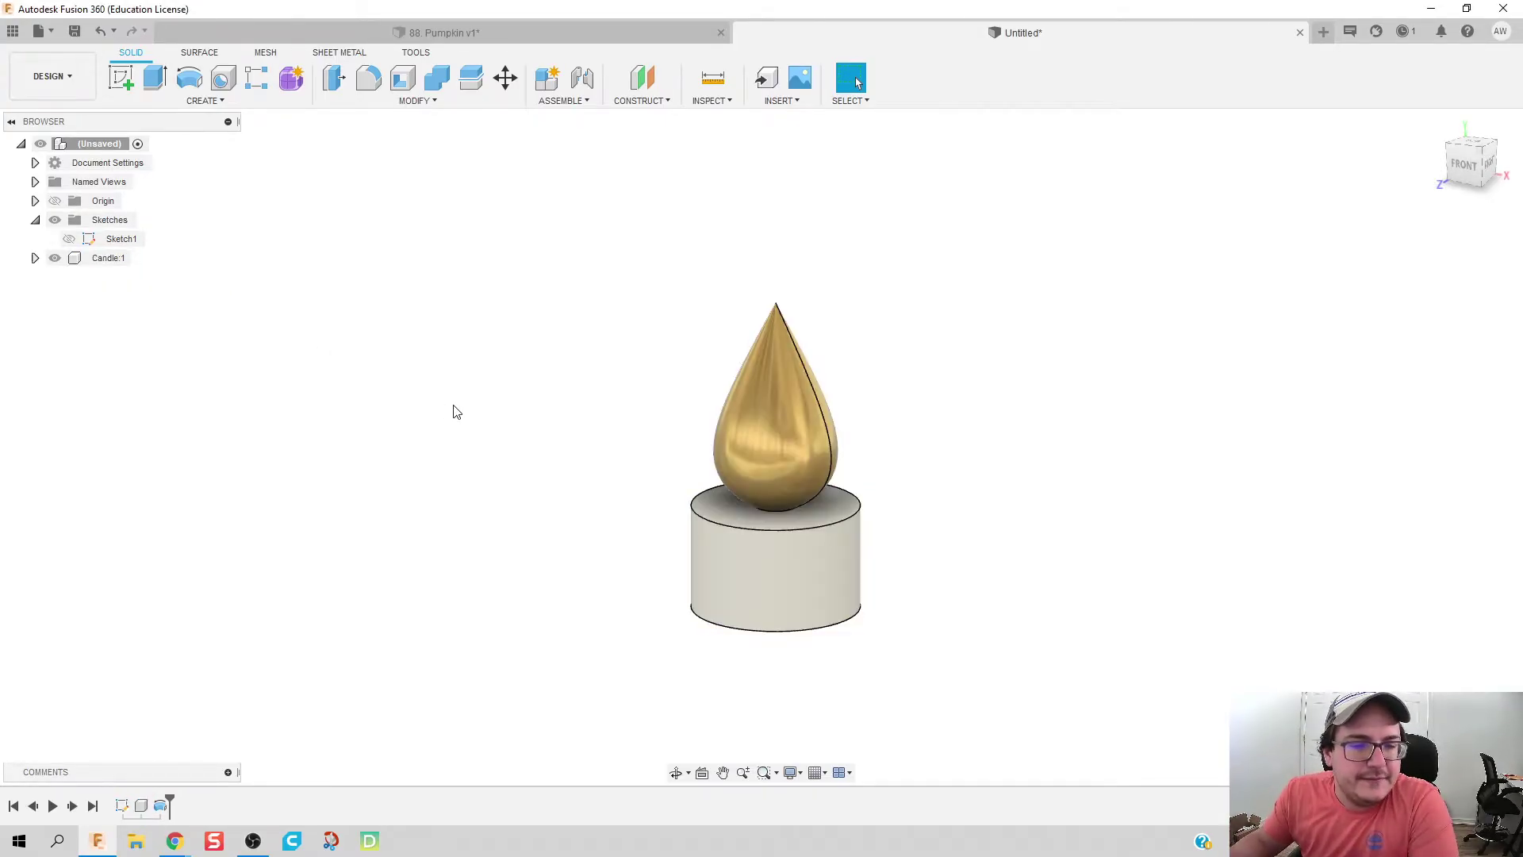
Step: Hide Candle:1 and show the profile sketch
left_click(35, 258)
left_click(35, 258)
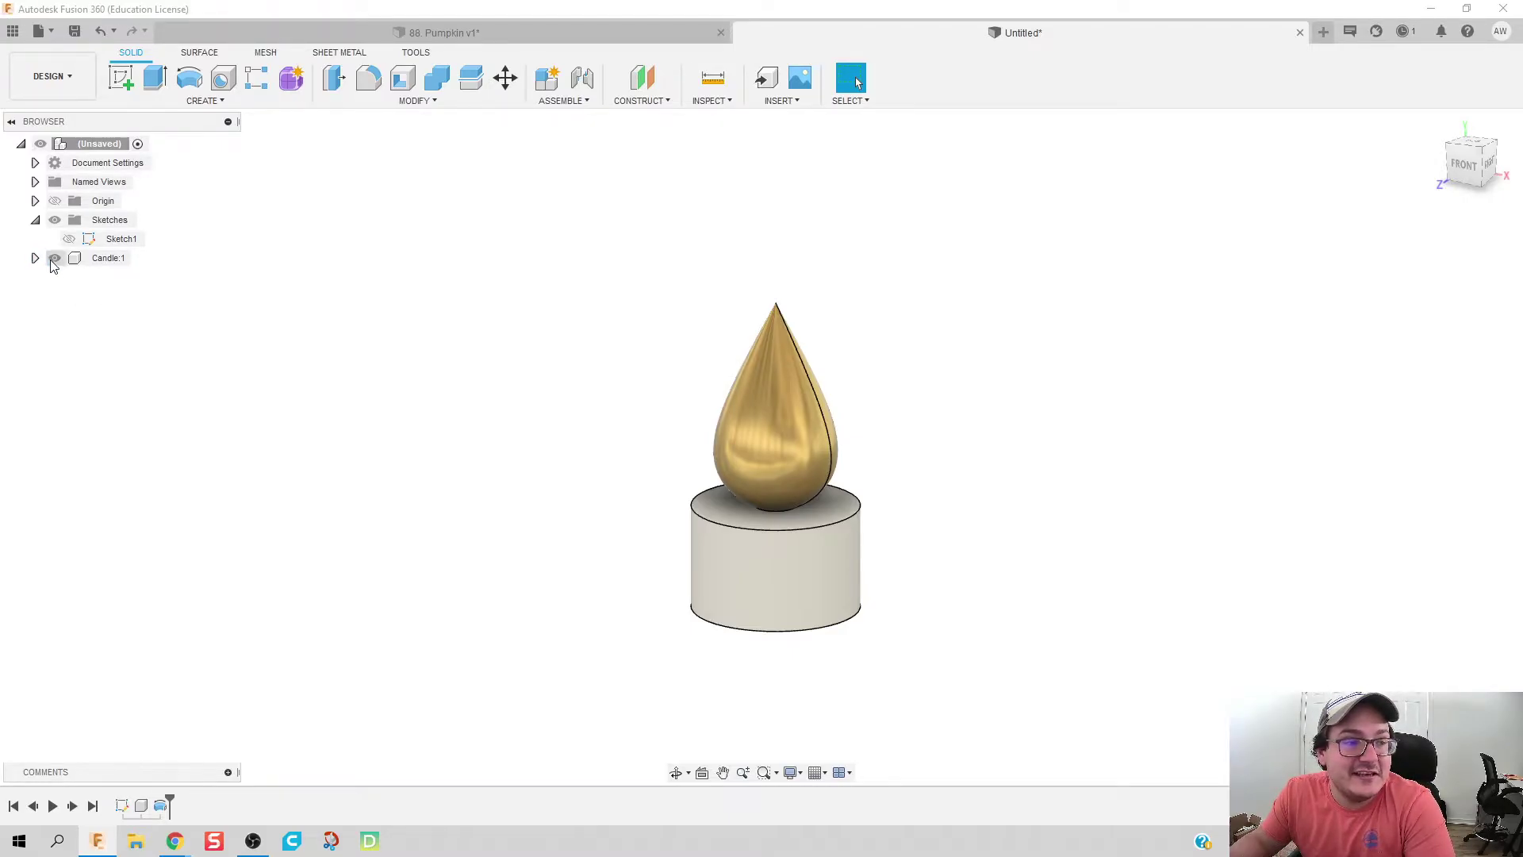
left_click(54, 259)
left_click(69, 240)
Step: Revolve the outer shell profile 36° about the vertical centre line as a new body
scroll(744, 473, "up", 2)
scroll(744, 473, "down", 5)
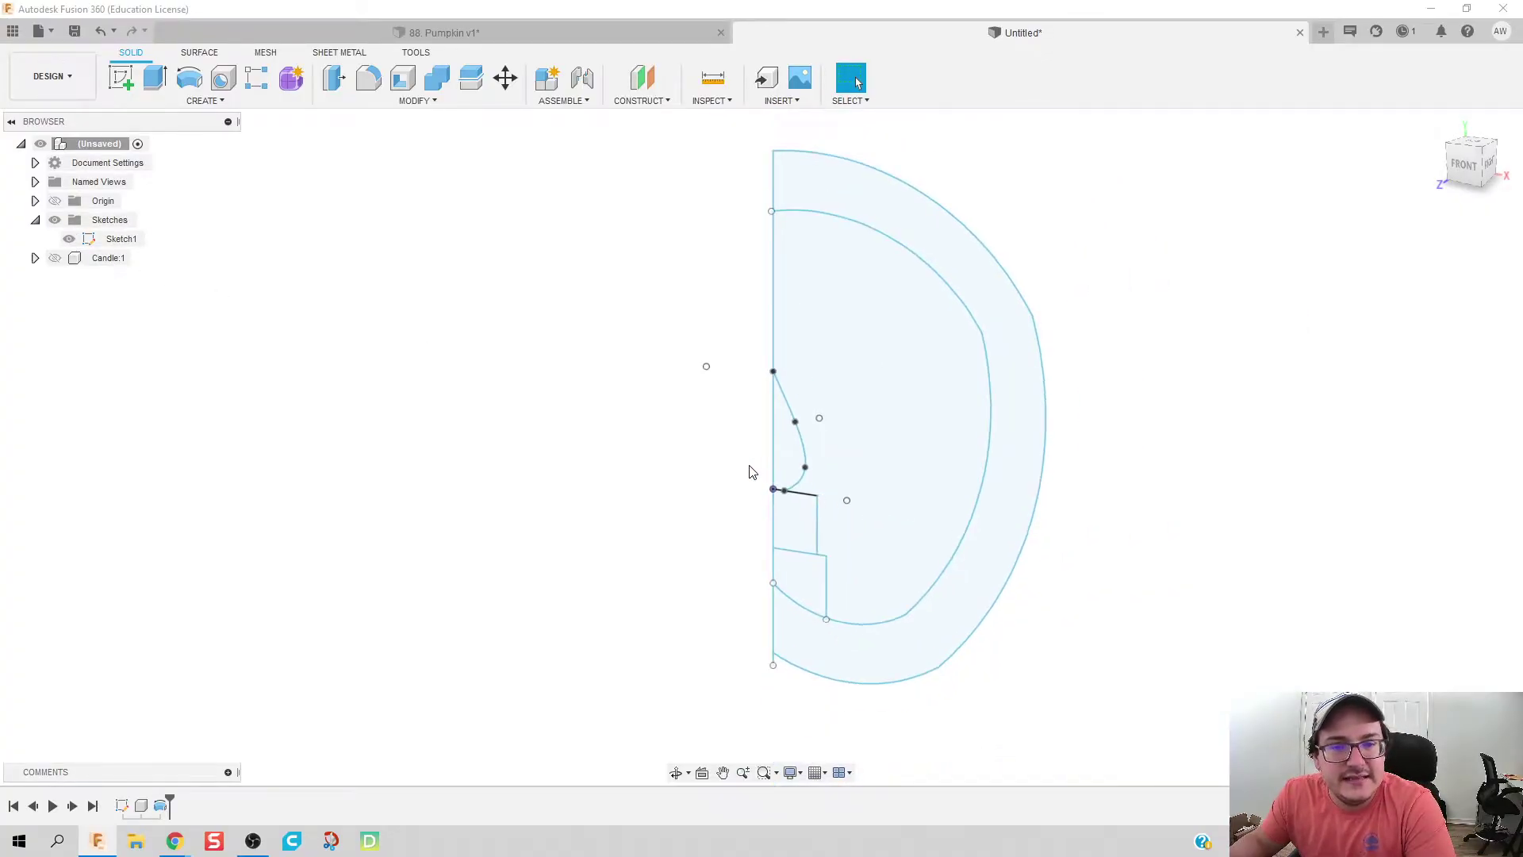
left_click(189, 77)
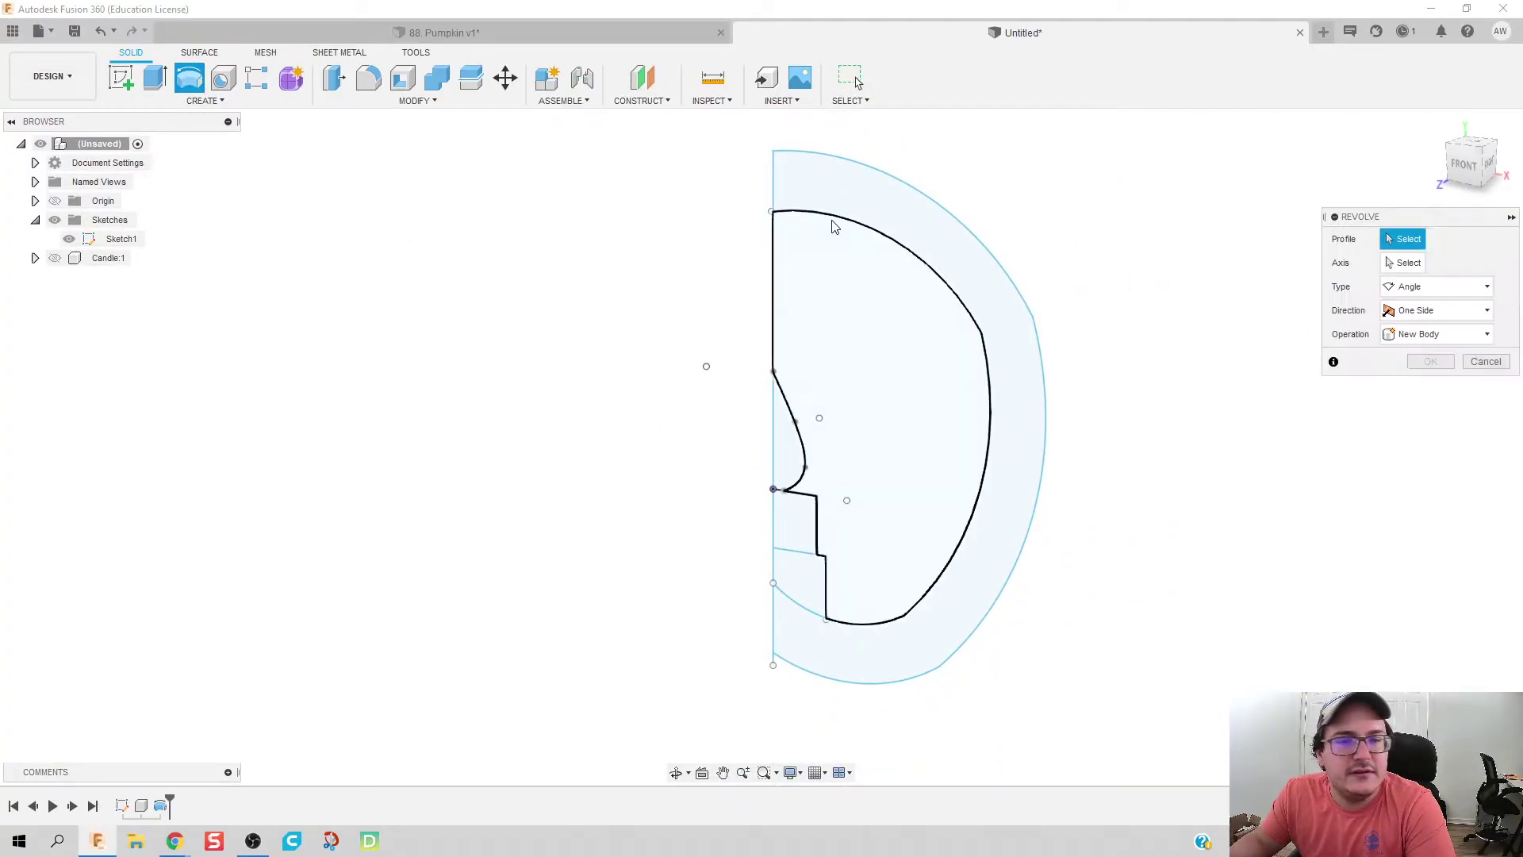
left_click(1035, 329)
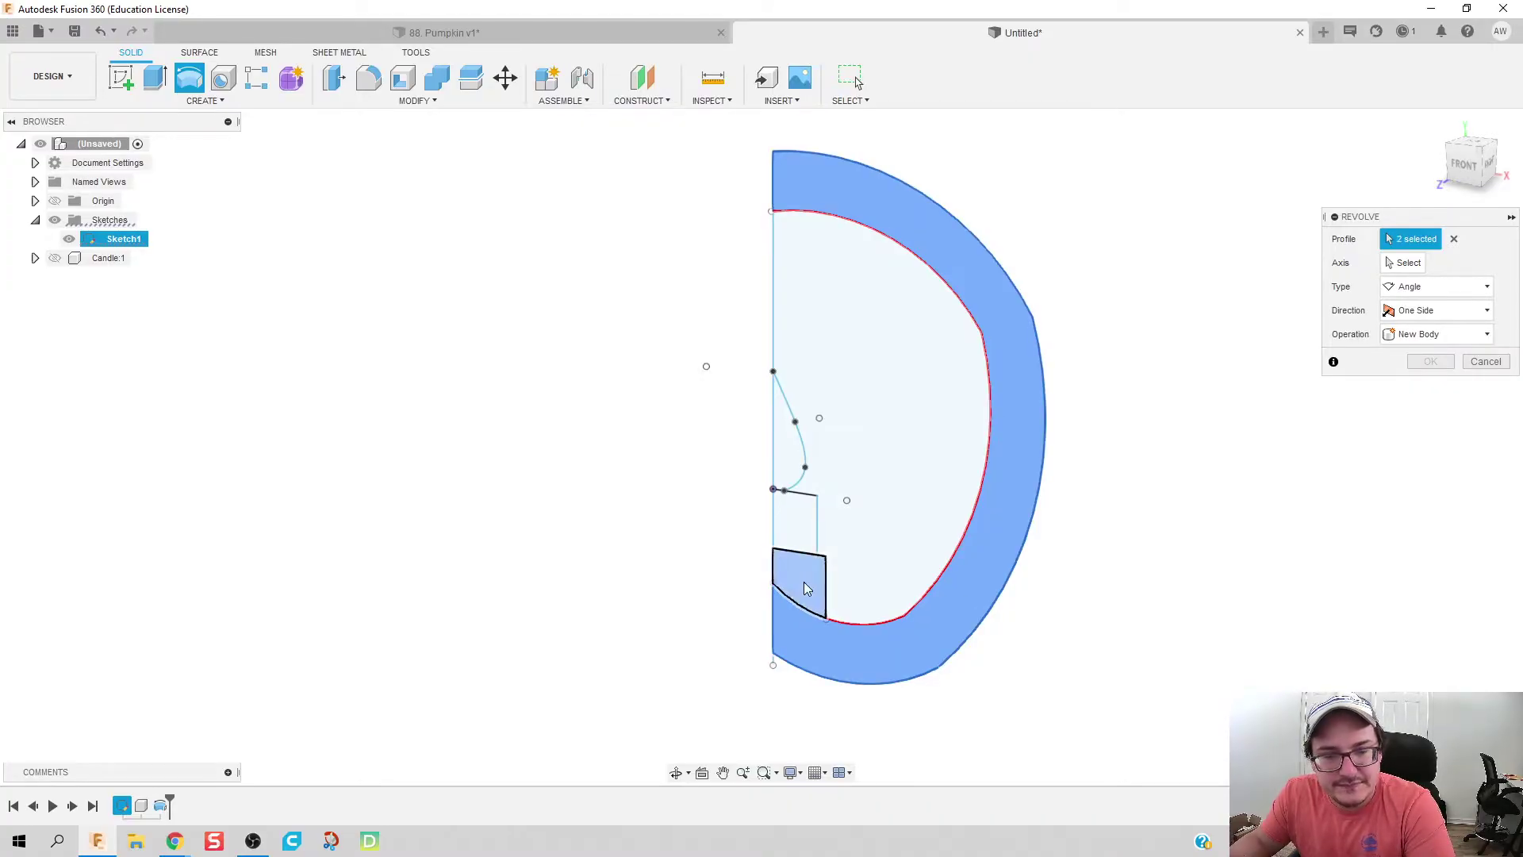
left_click(1404, 263)
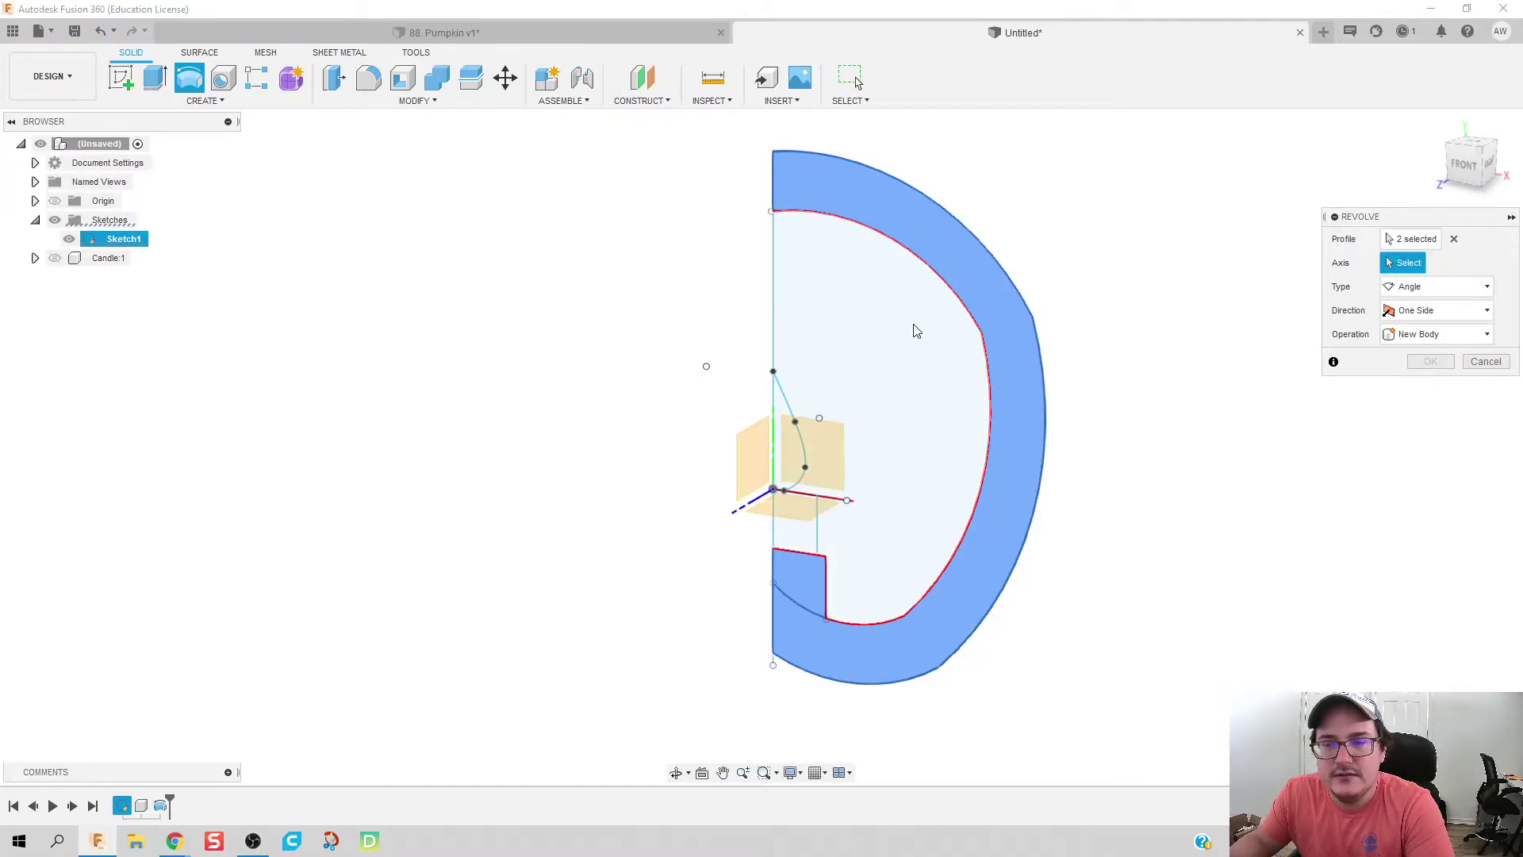
left_click(772, 330)
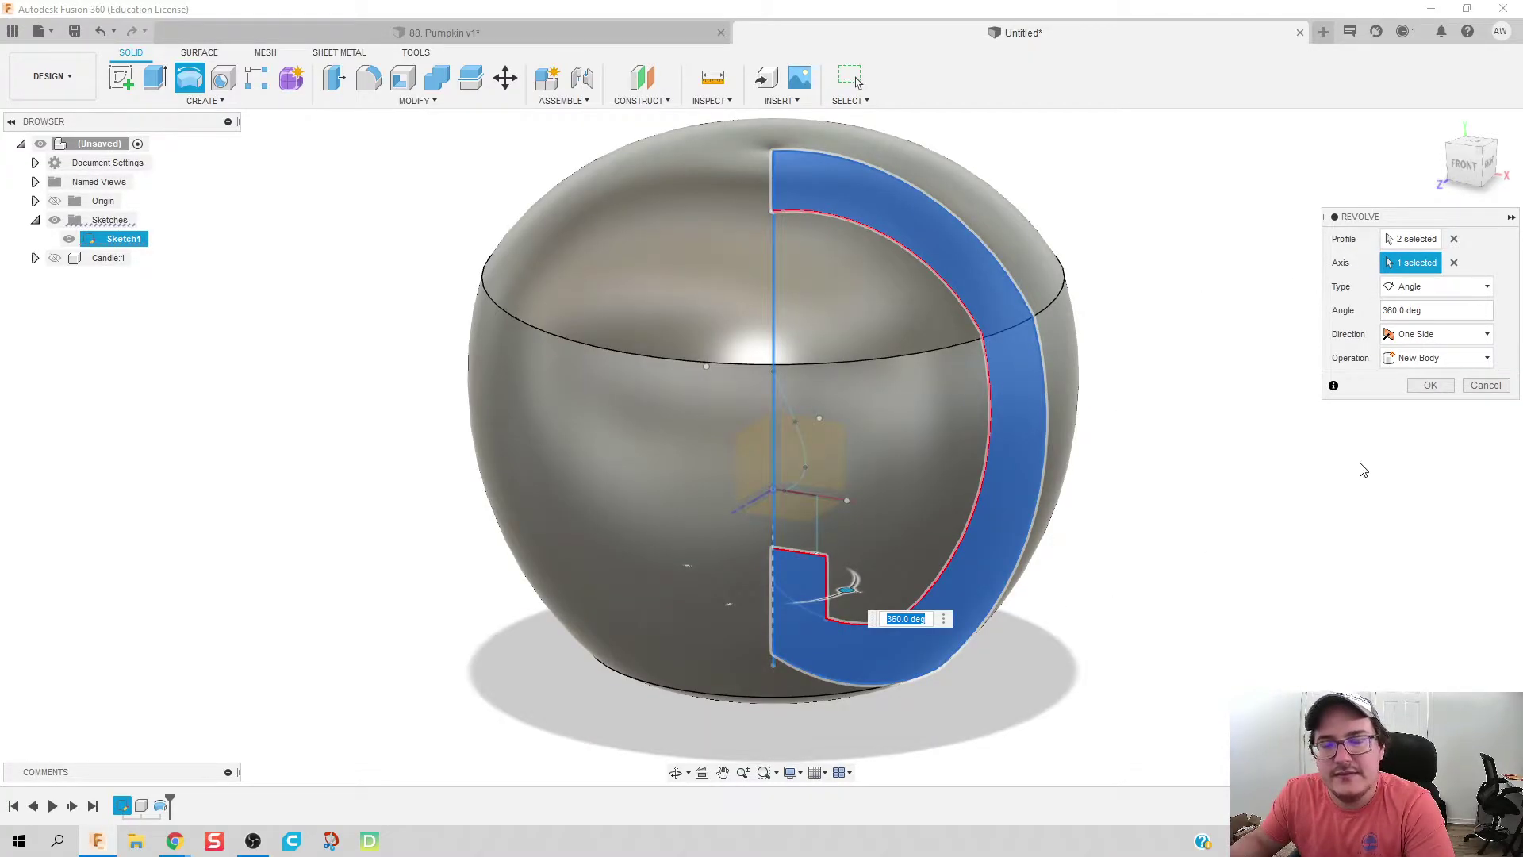
left_click(1410, 310)
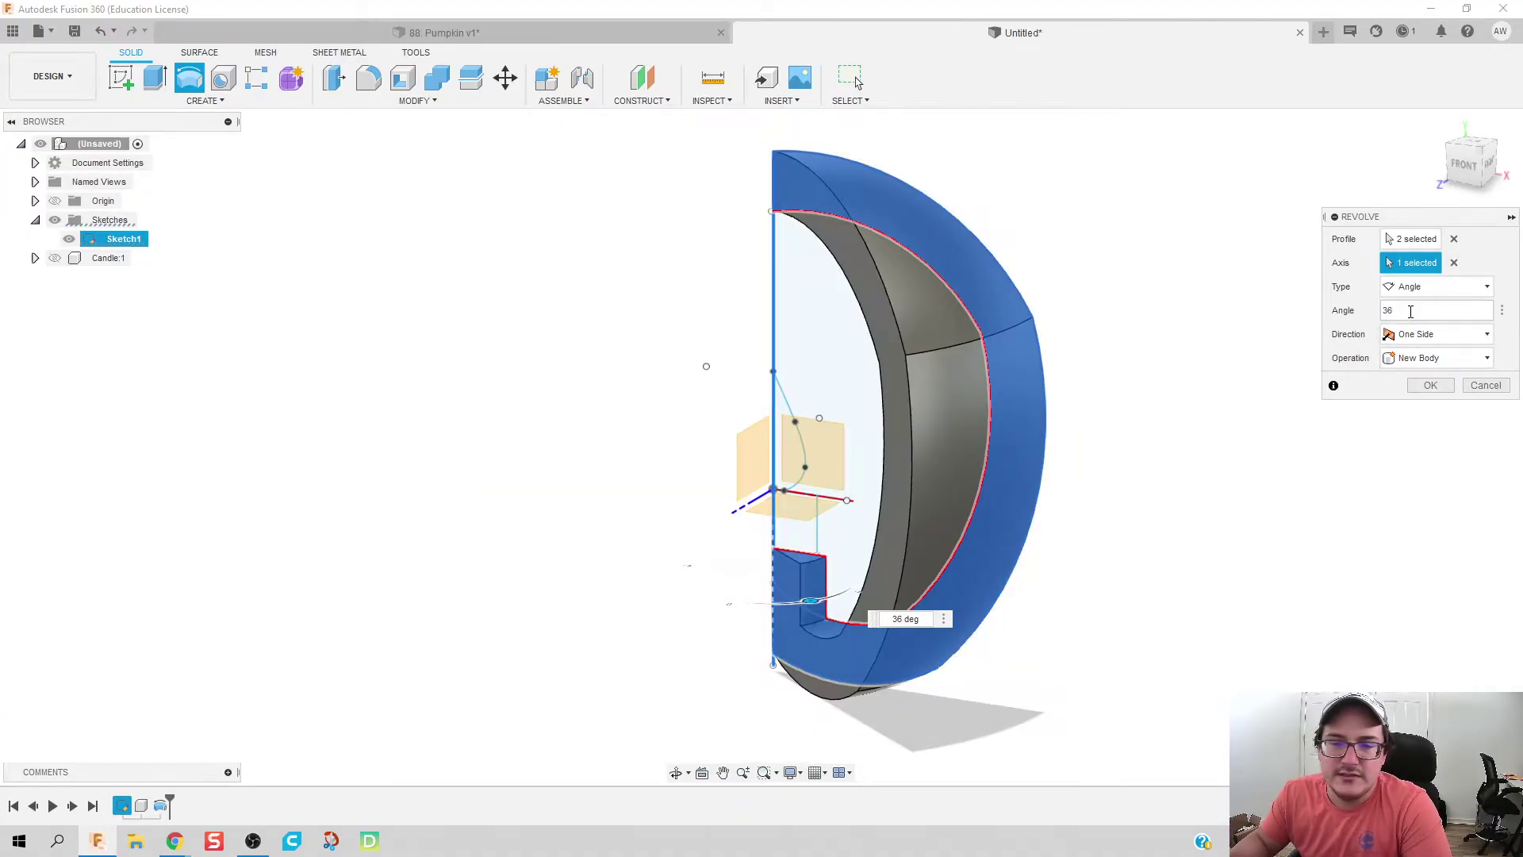
left_click(1426, 387)
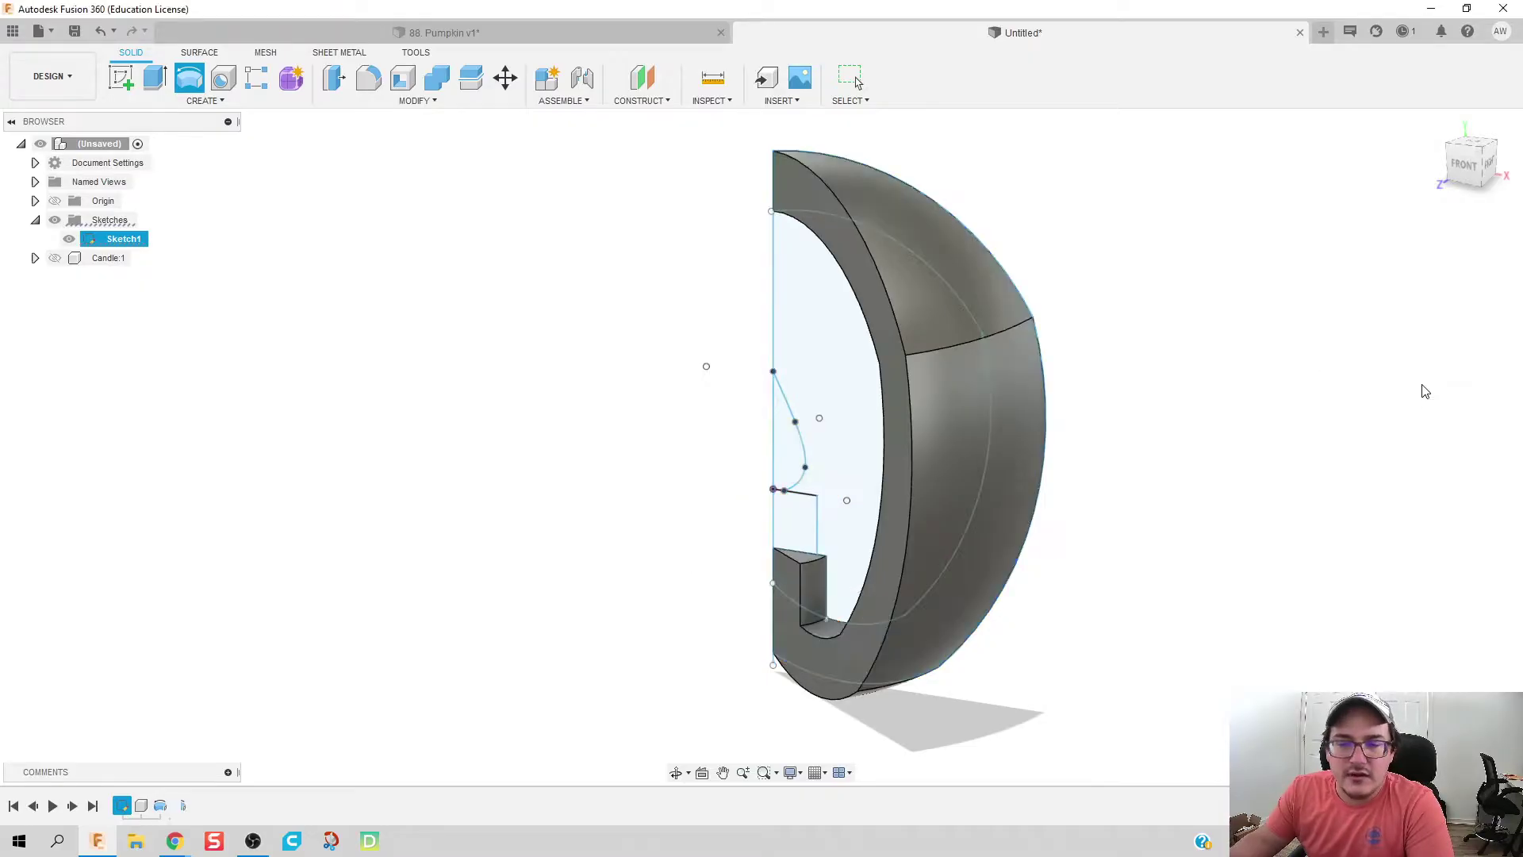
scroll(1156, 427, "down", 2)
middle_click_drag(1156, 427, 1108, 483)
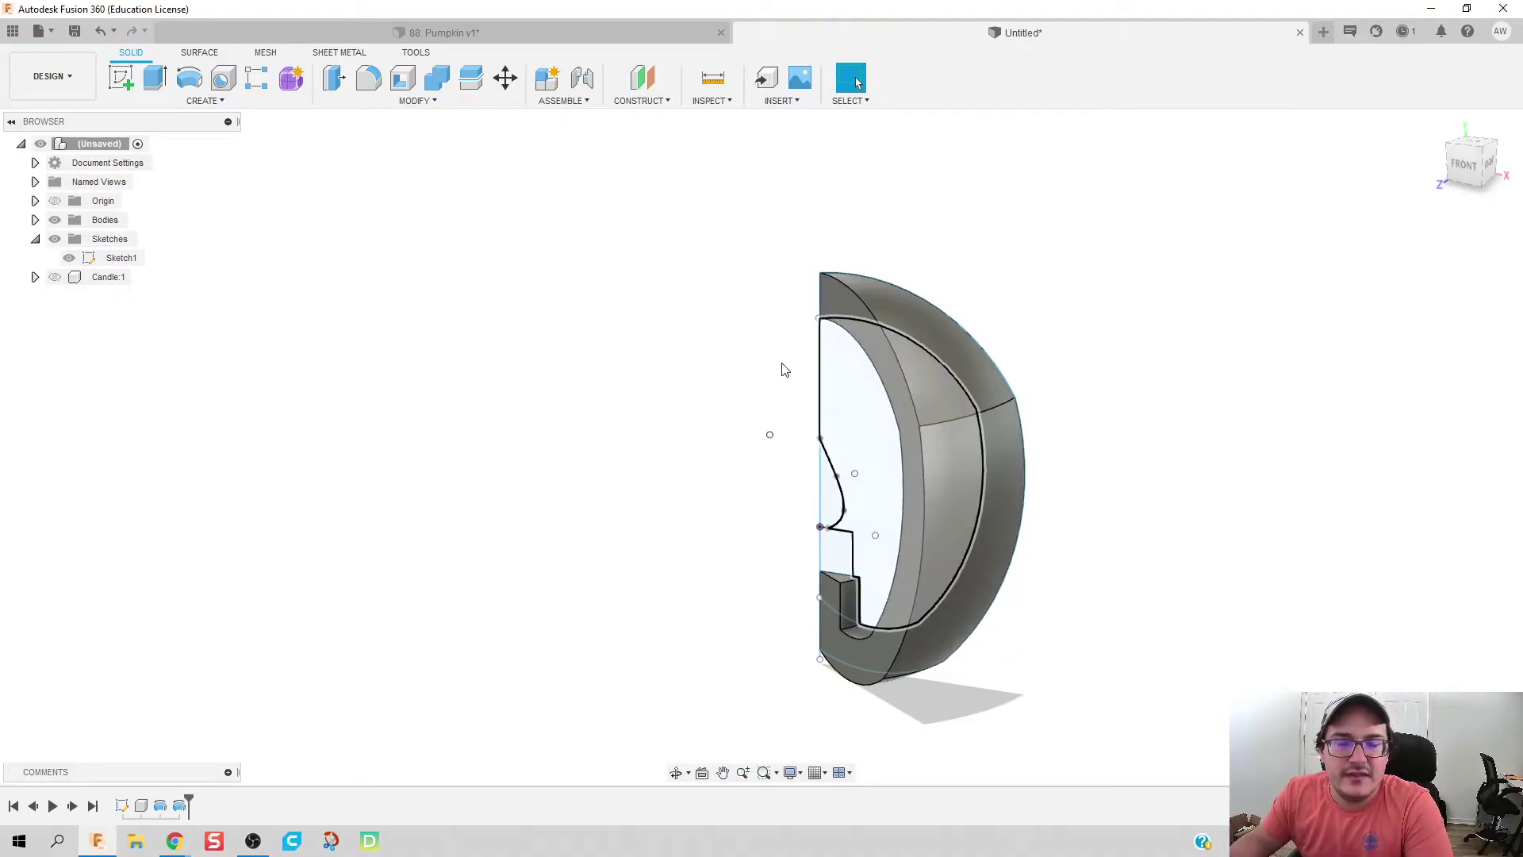
Step: Fillet the wedge's outer curved and inner edges at 0.05 in
left_click(367, 74)
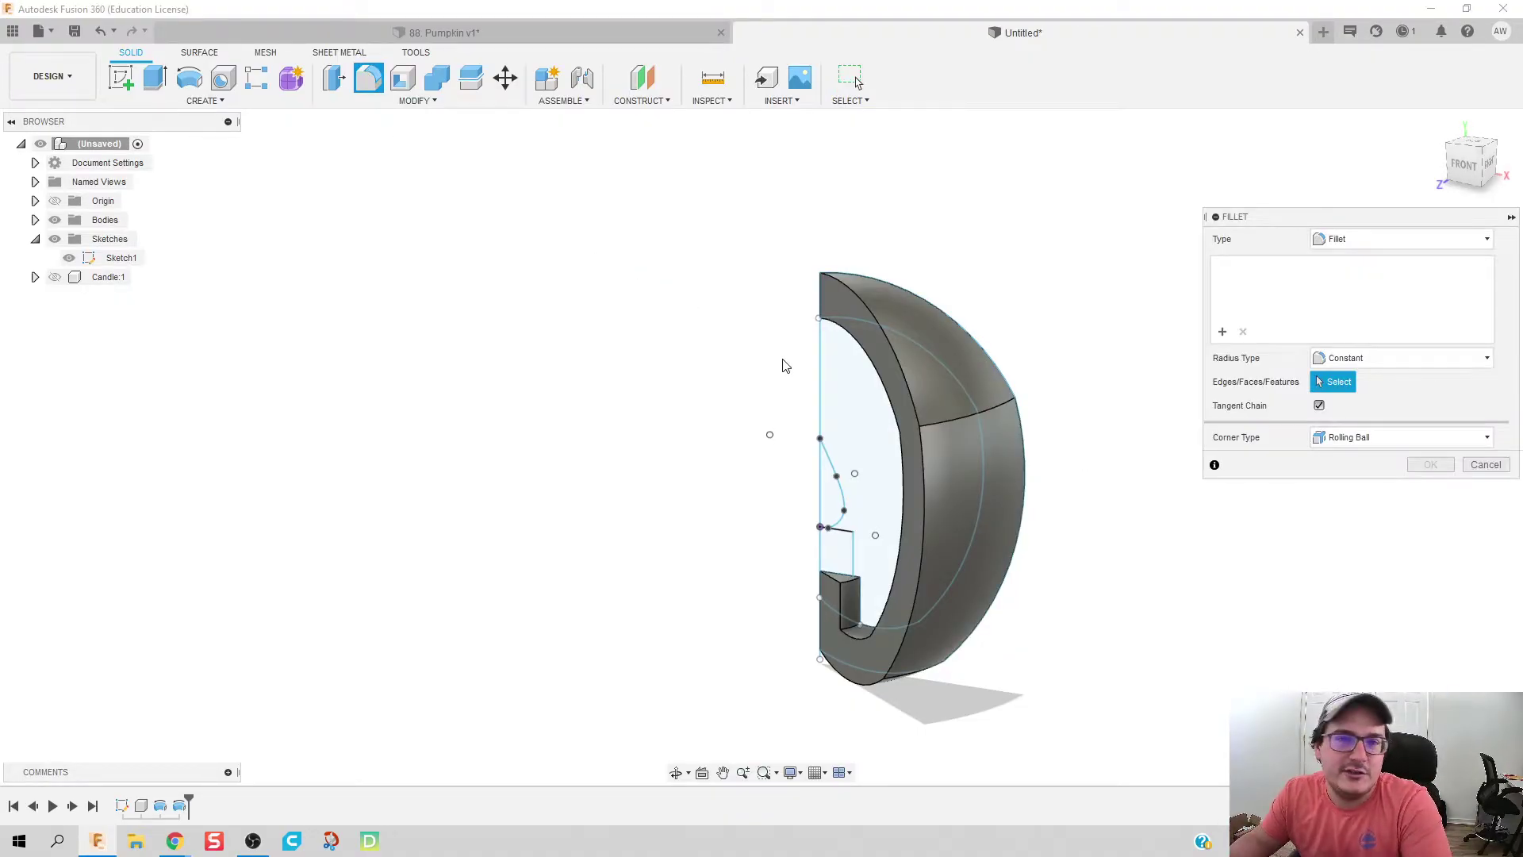
left_click(900, 360)
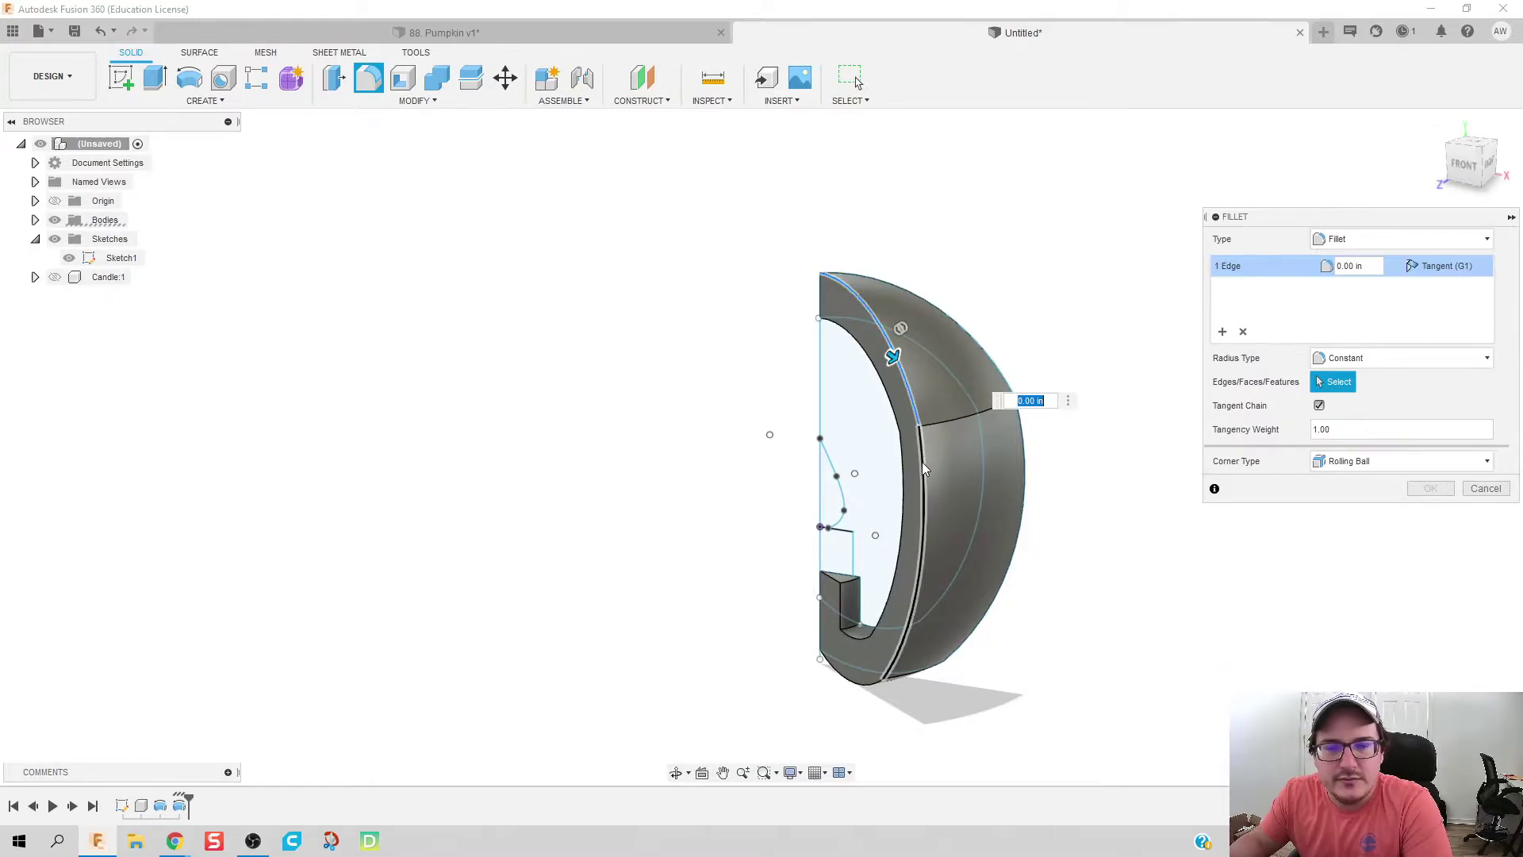
left_click(922, 468)
left_click_drag(925, 473, 923, 470)
left_click(1430, 488)
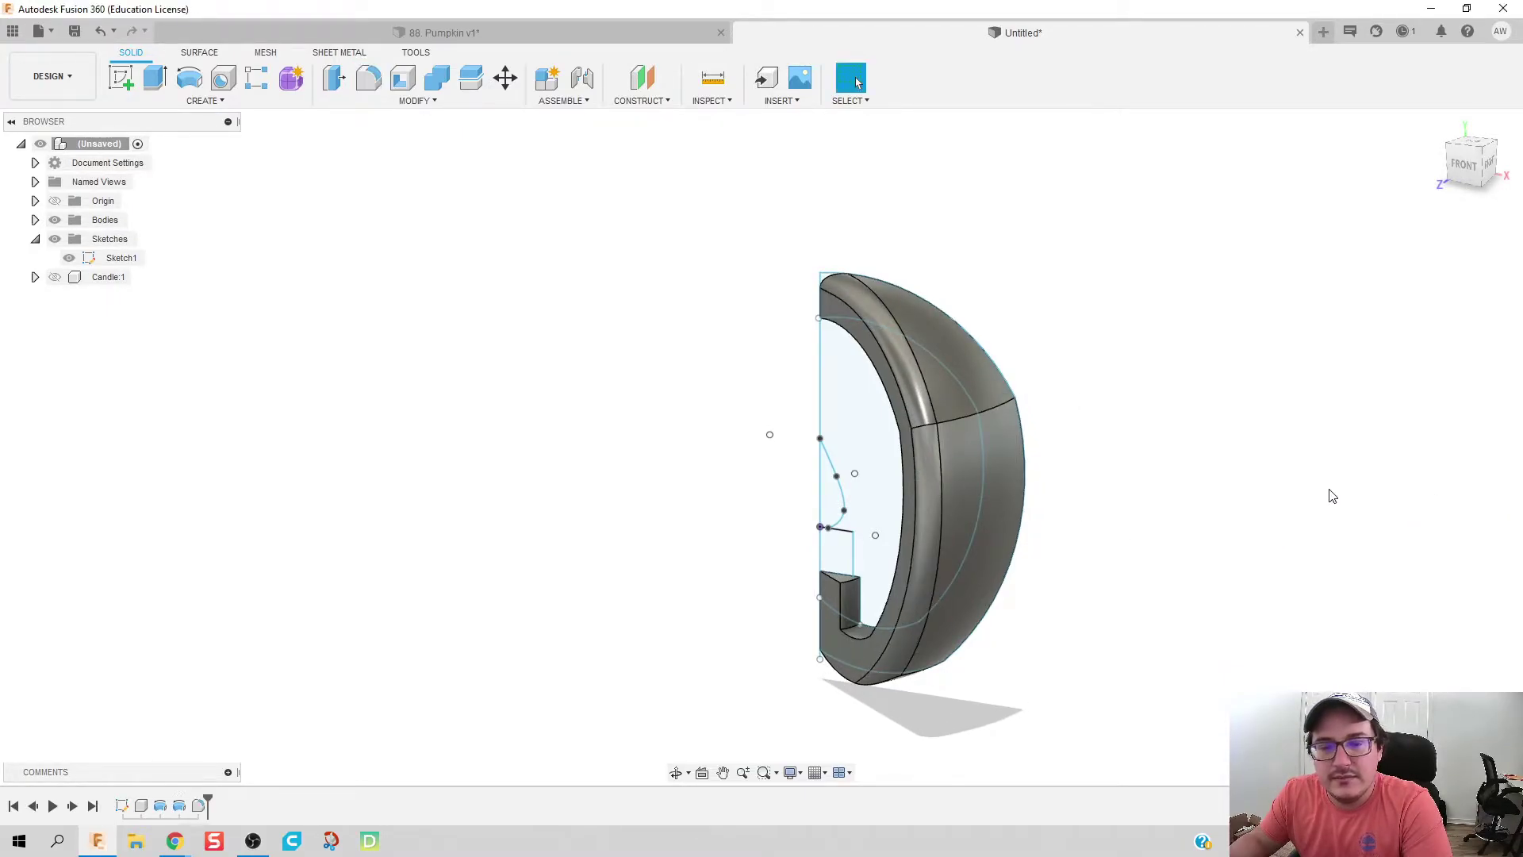
middle_click_drag(1136, 509, 1026, 520, "shift")
Step: Fillet the rim edge chain and inner rim at 0.125 in
left_click(368, 77)
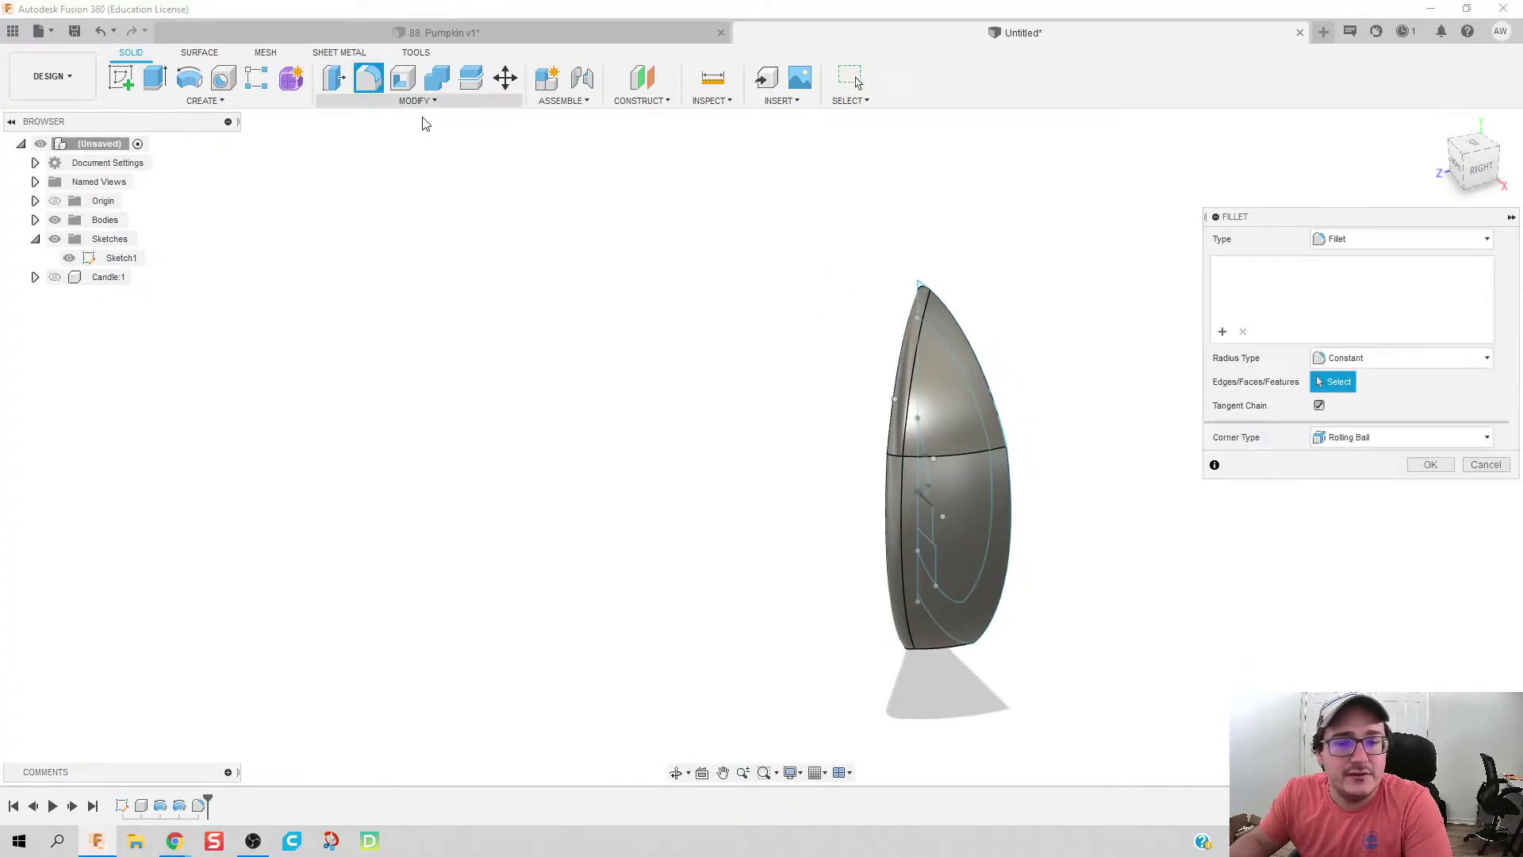
middle_click_drag(1103, 414, 983, 386, "shift")
left_click(953, 381)
left_click(930, 474)
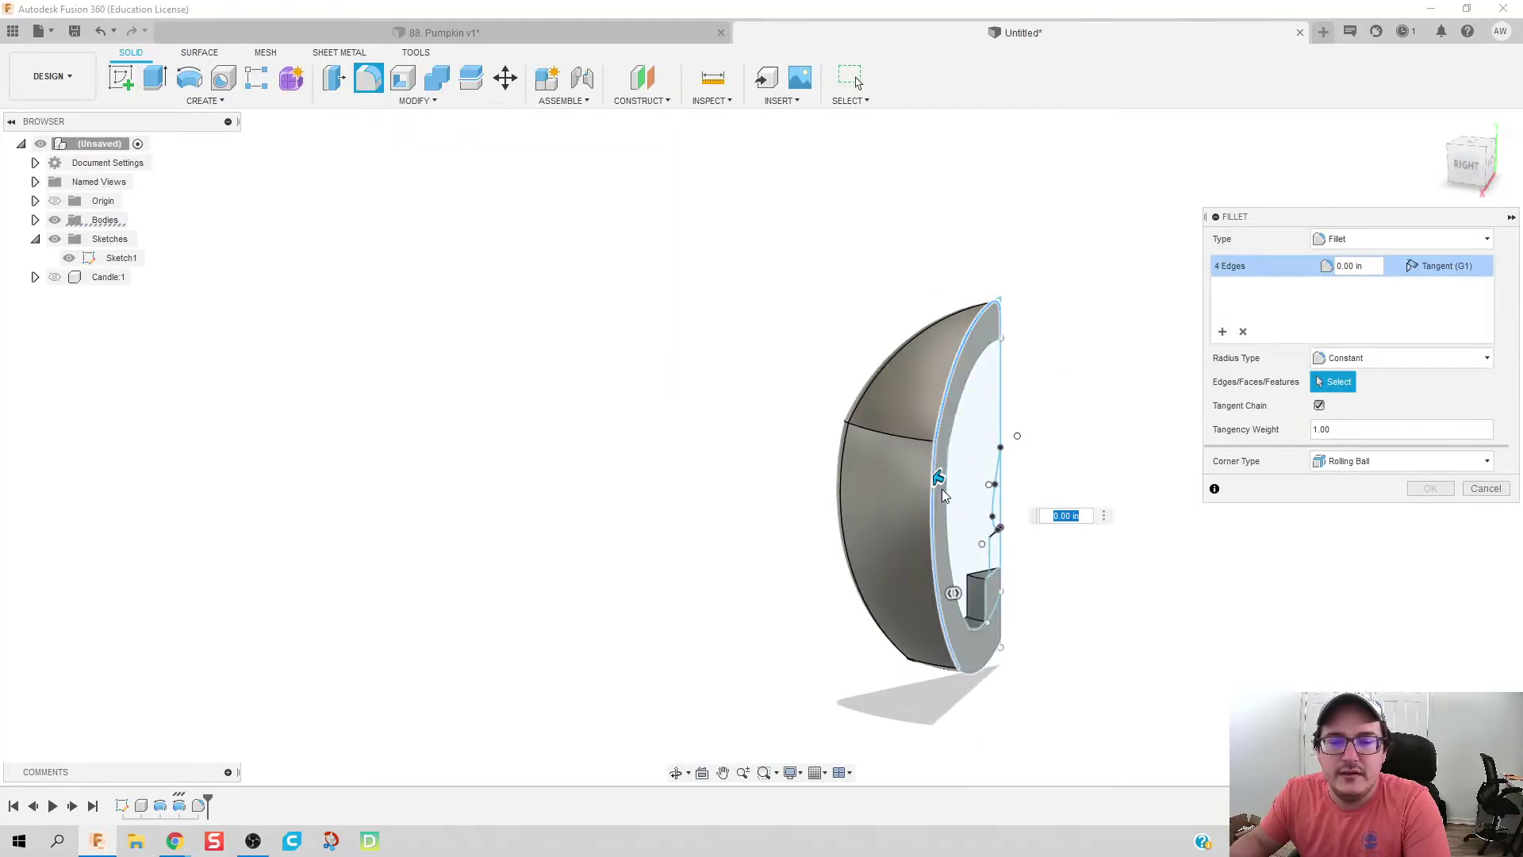
type(".125")
key("Return")
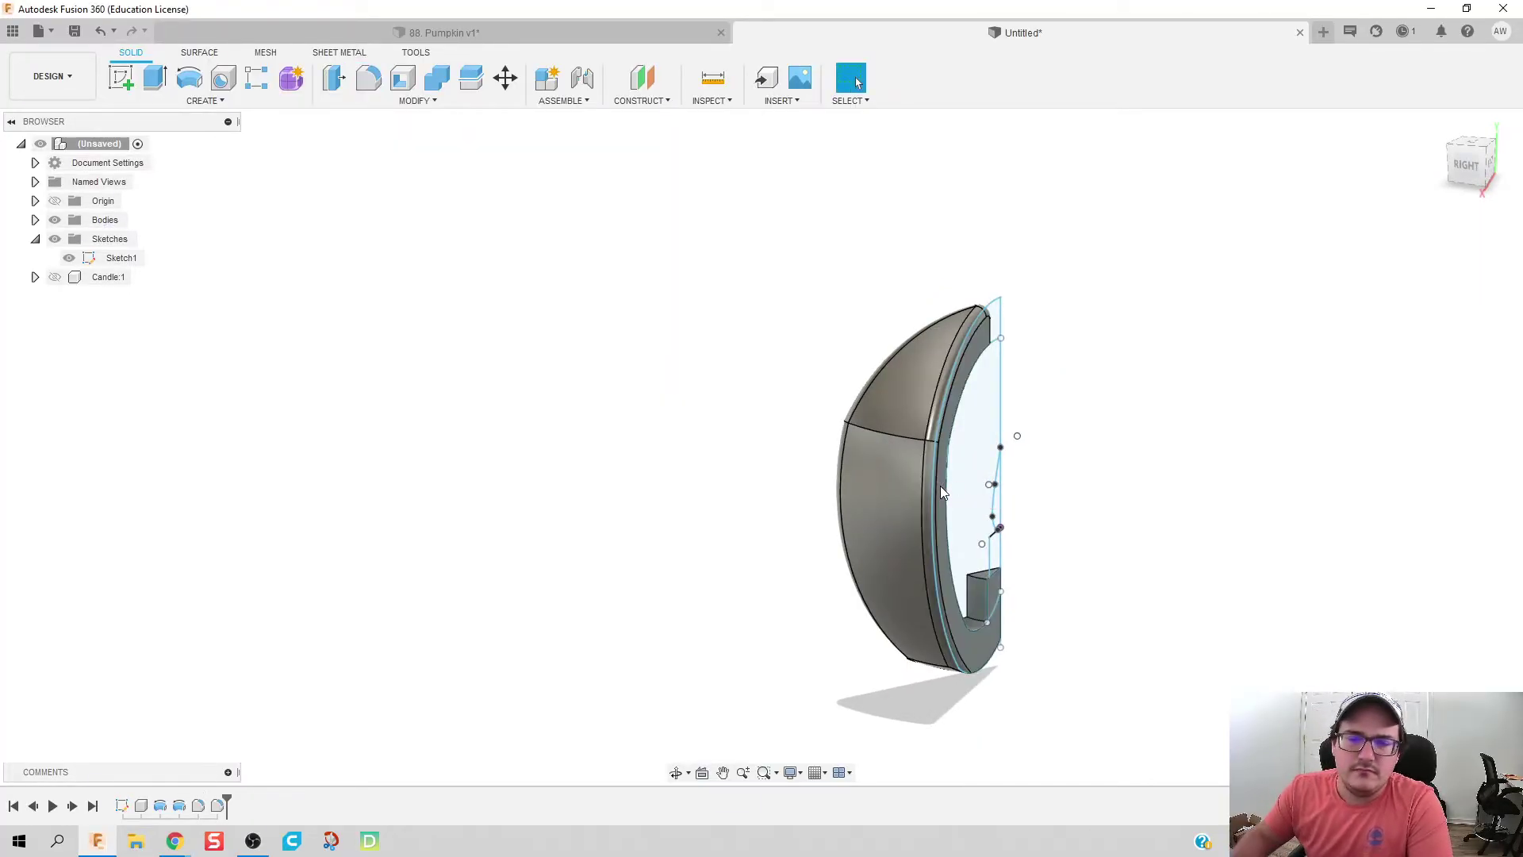
middle_click_drag(767, 490, 878, 543, "shift")
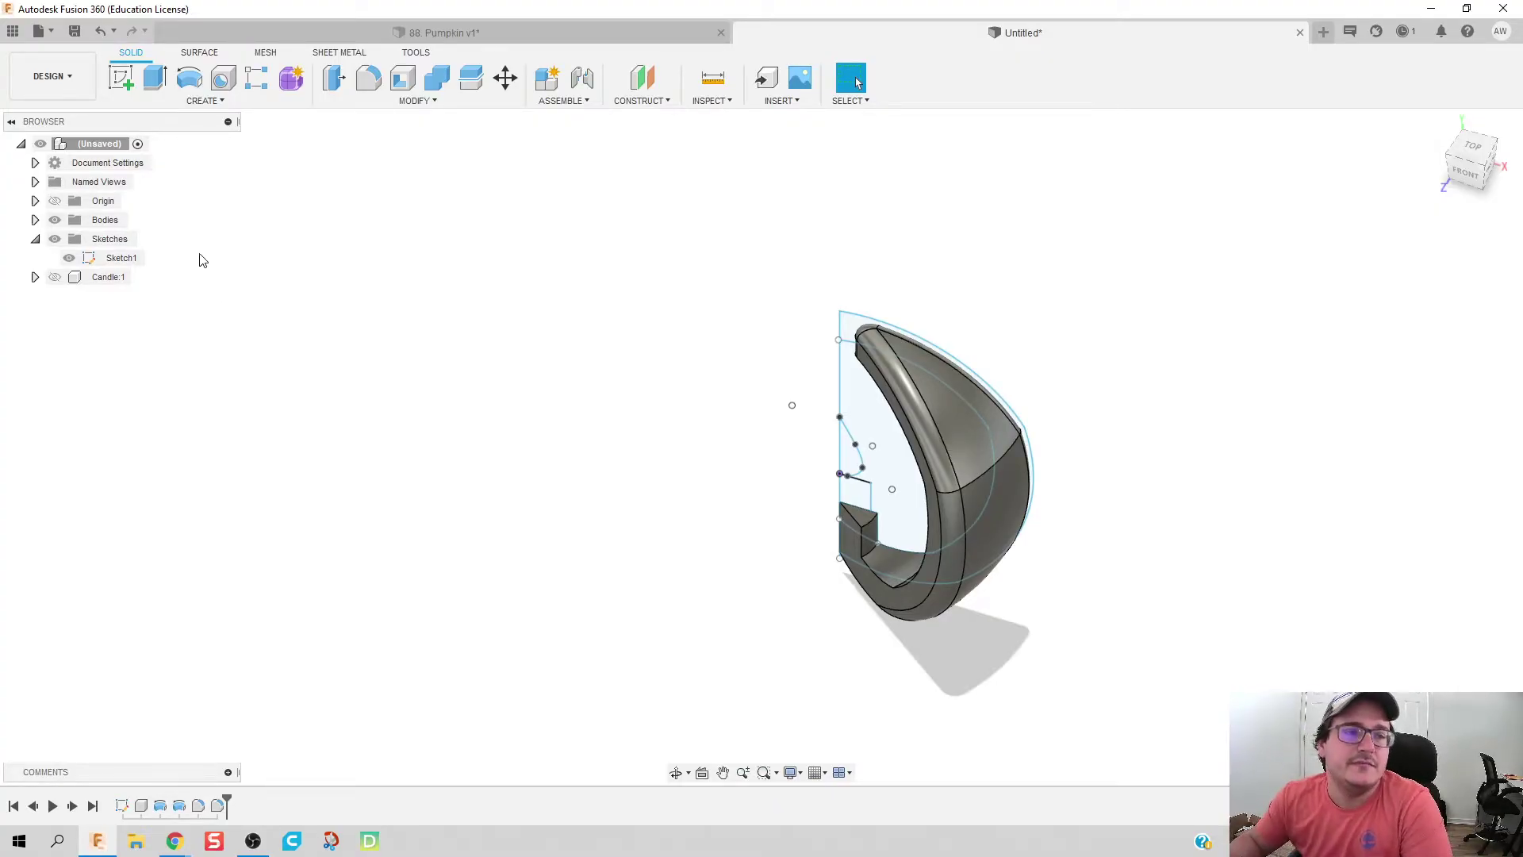
Step: Circular-pattern the wedge body 10 times around the vertical Y axis
left_click(196, 102)
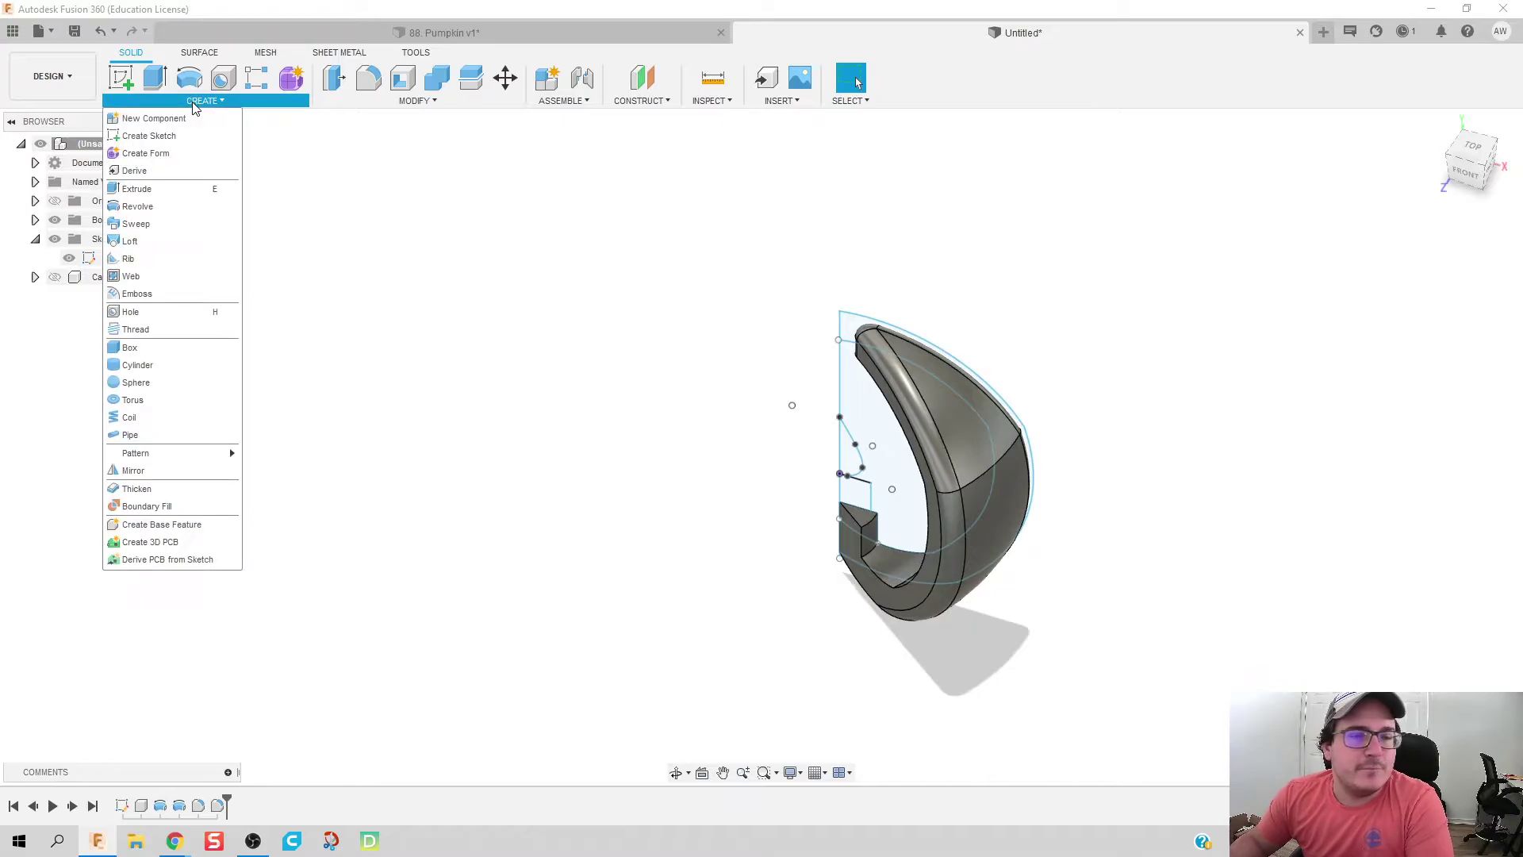
mouse_move(201, 446)
left_click(322, 474)
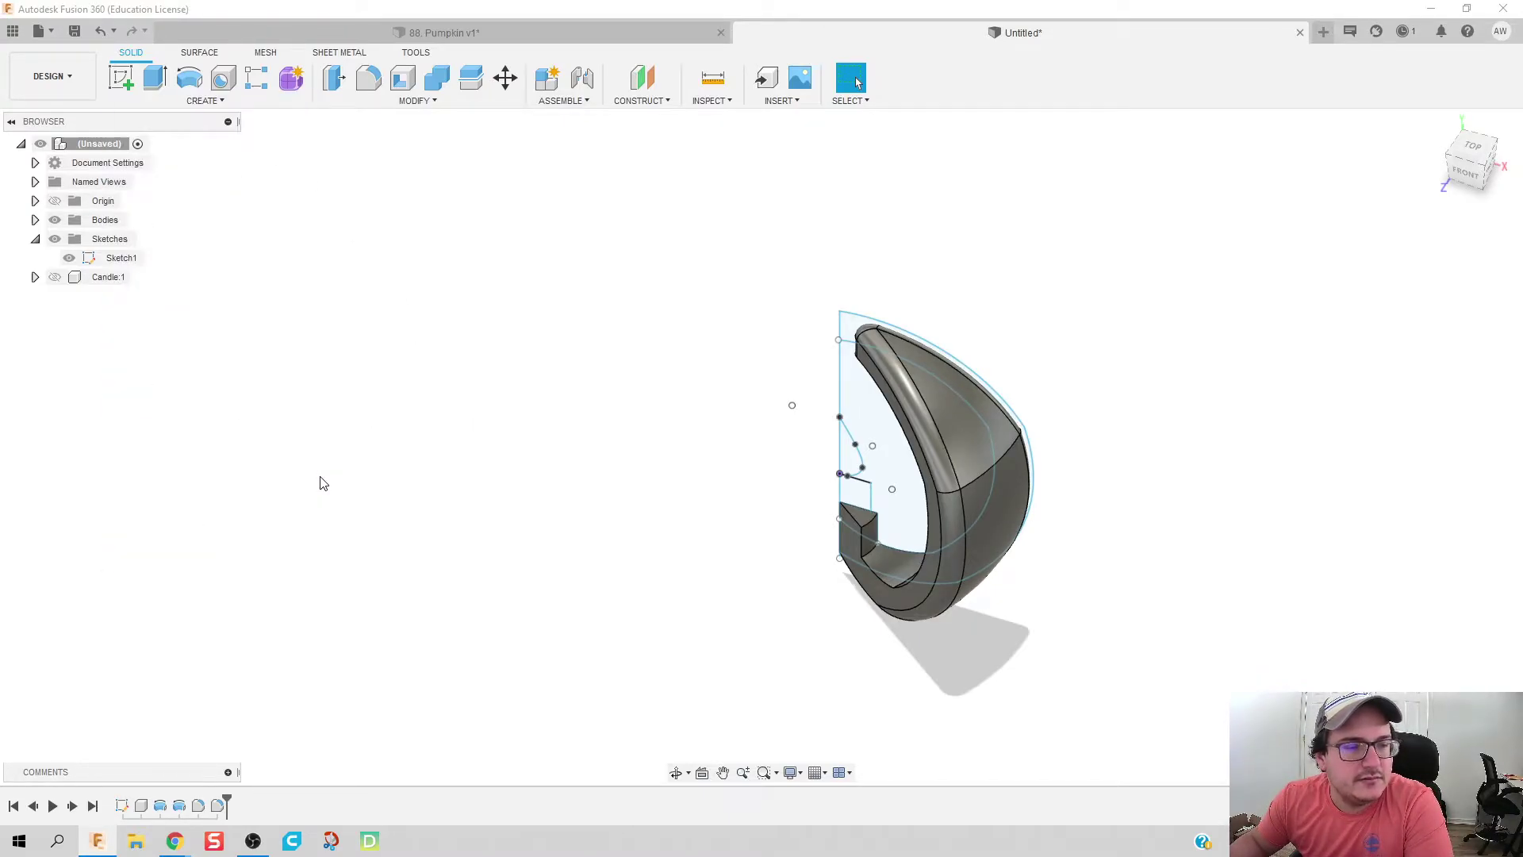
left_click(992, 448)
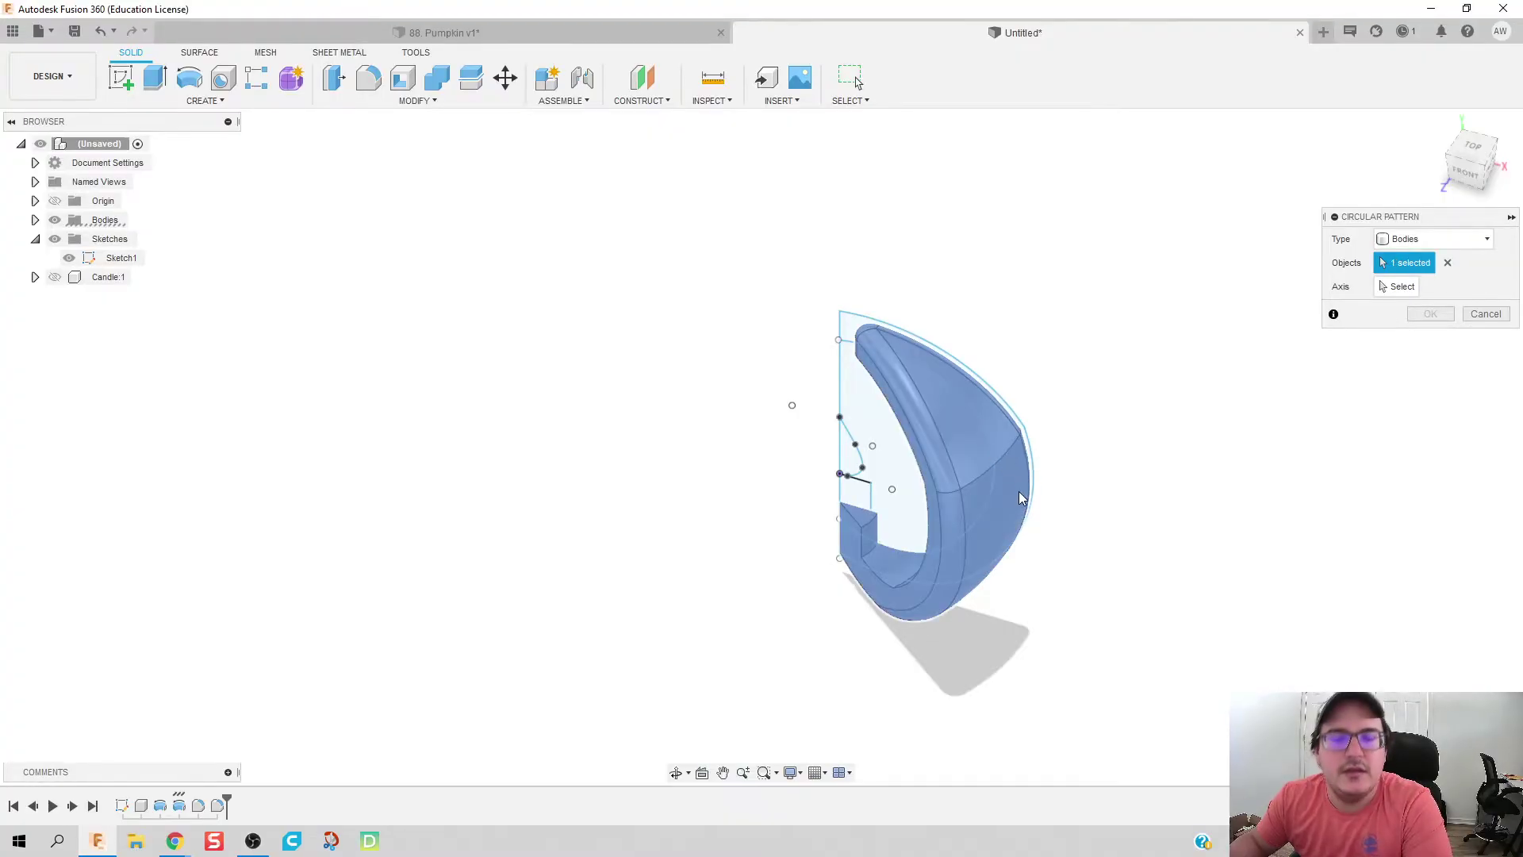
left_click(1397, 287)
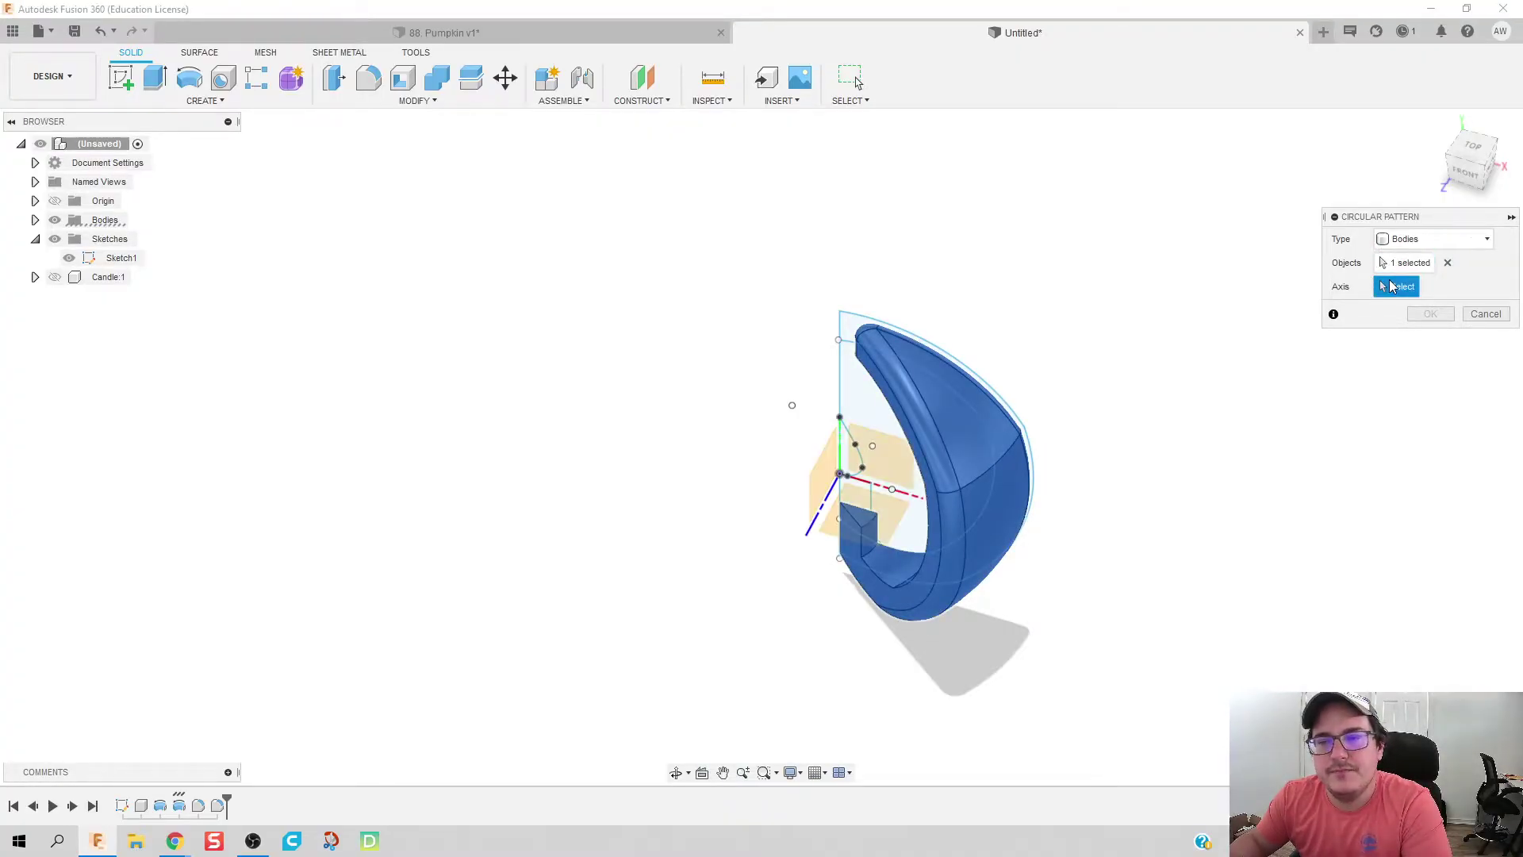
left_click(840, 392)
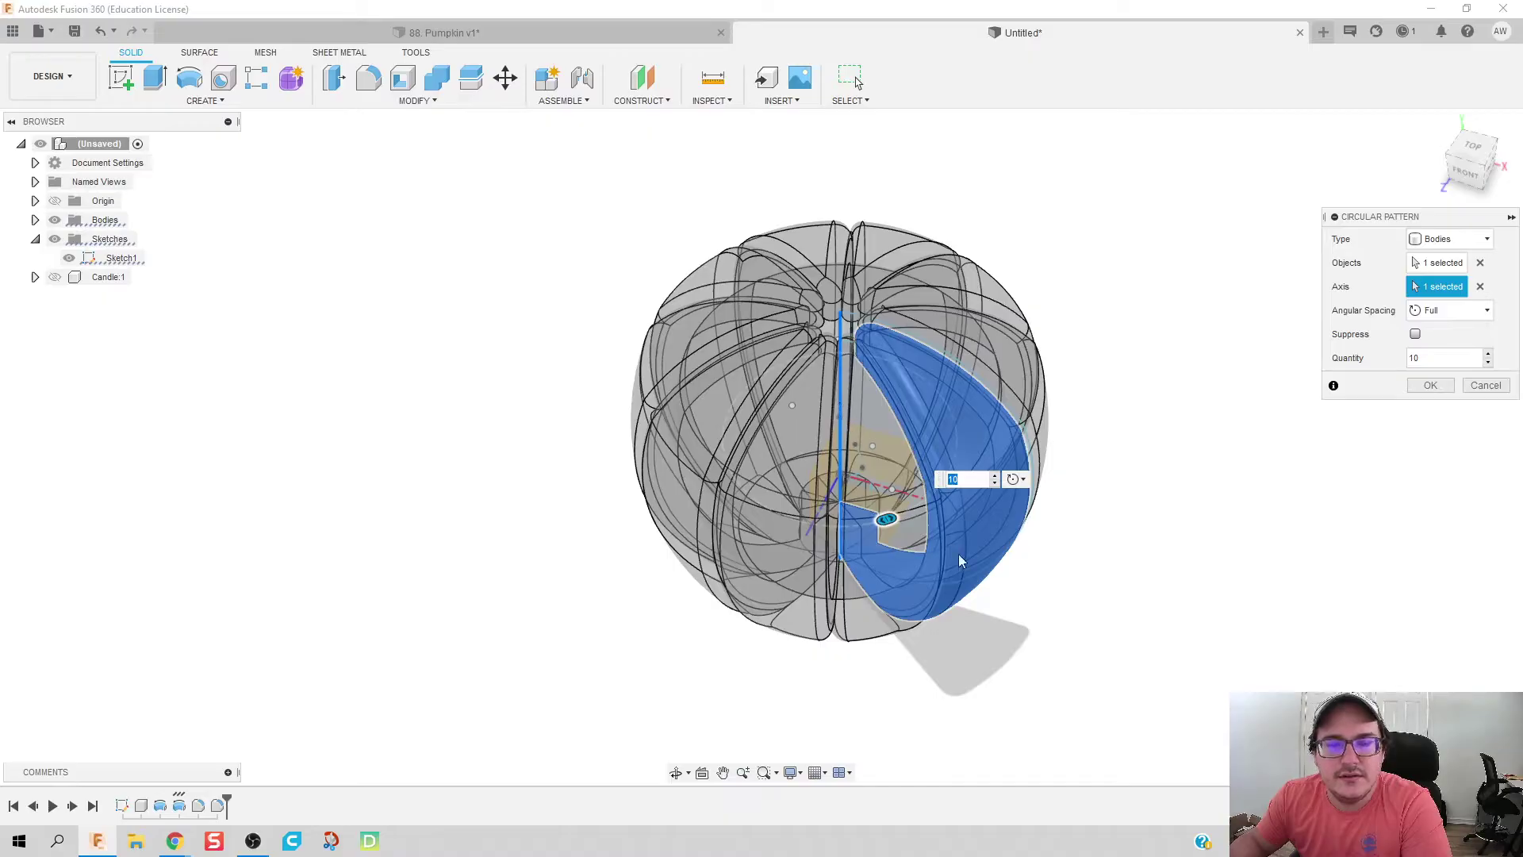
middle_click_drag(1120, 606, 1124, 573, "shift")
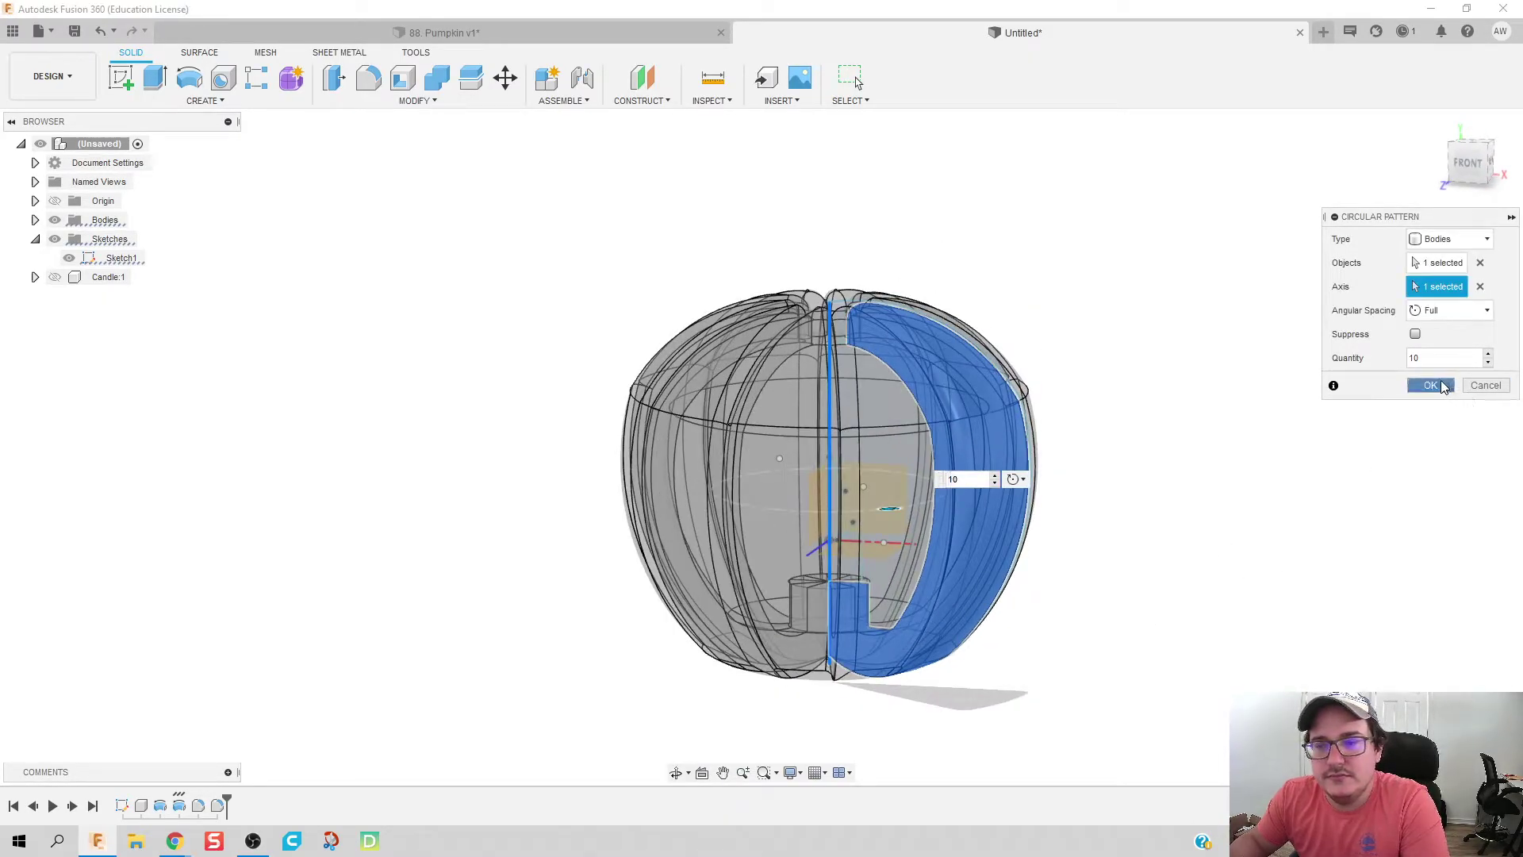
left_click(1430, 385)
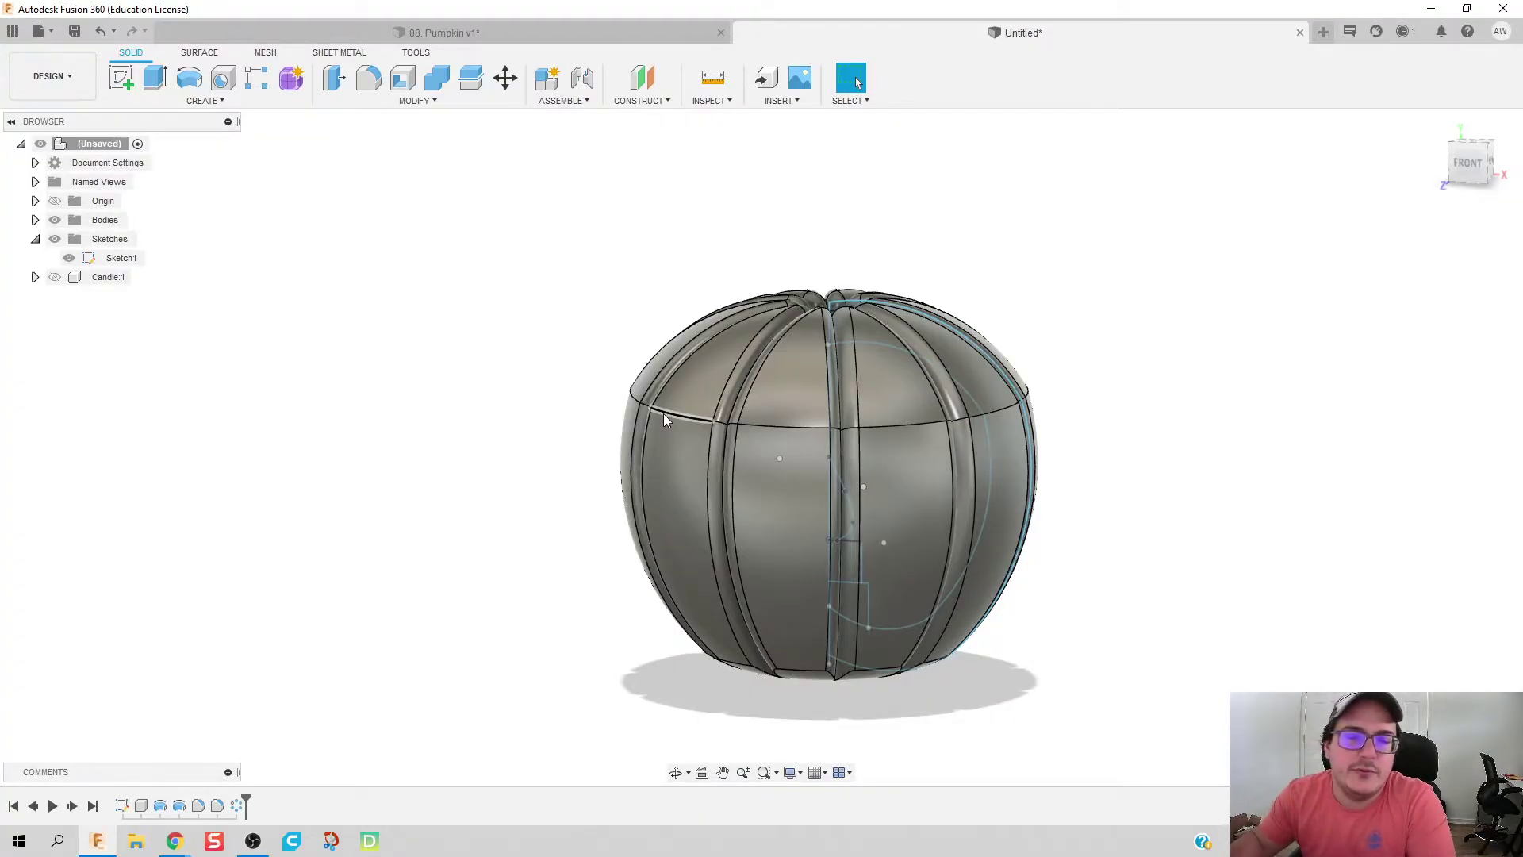
Step: Hide the pumpkin bodies and Sketch1, and show the origin planes and axes
right_click_drag(540, 514, 540, 502)
middle_click_drag(540, 502, 479, 508, "shift")
key("Escape")
left_click(54, 222)
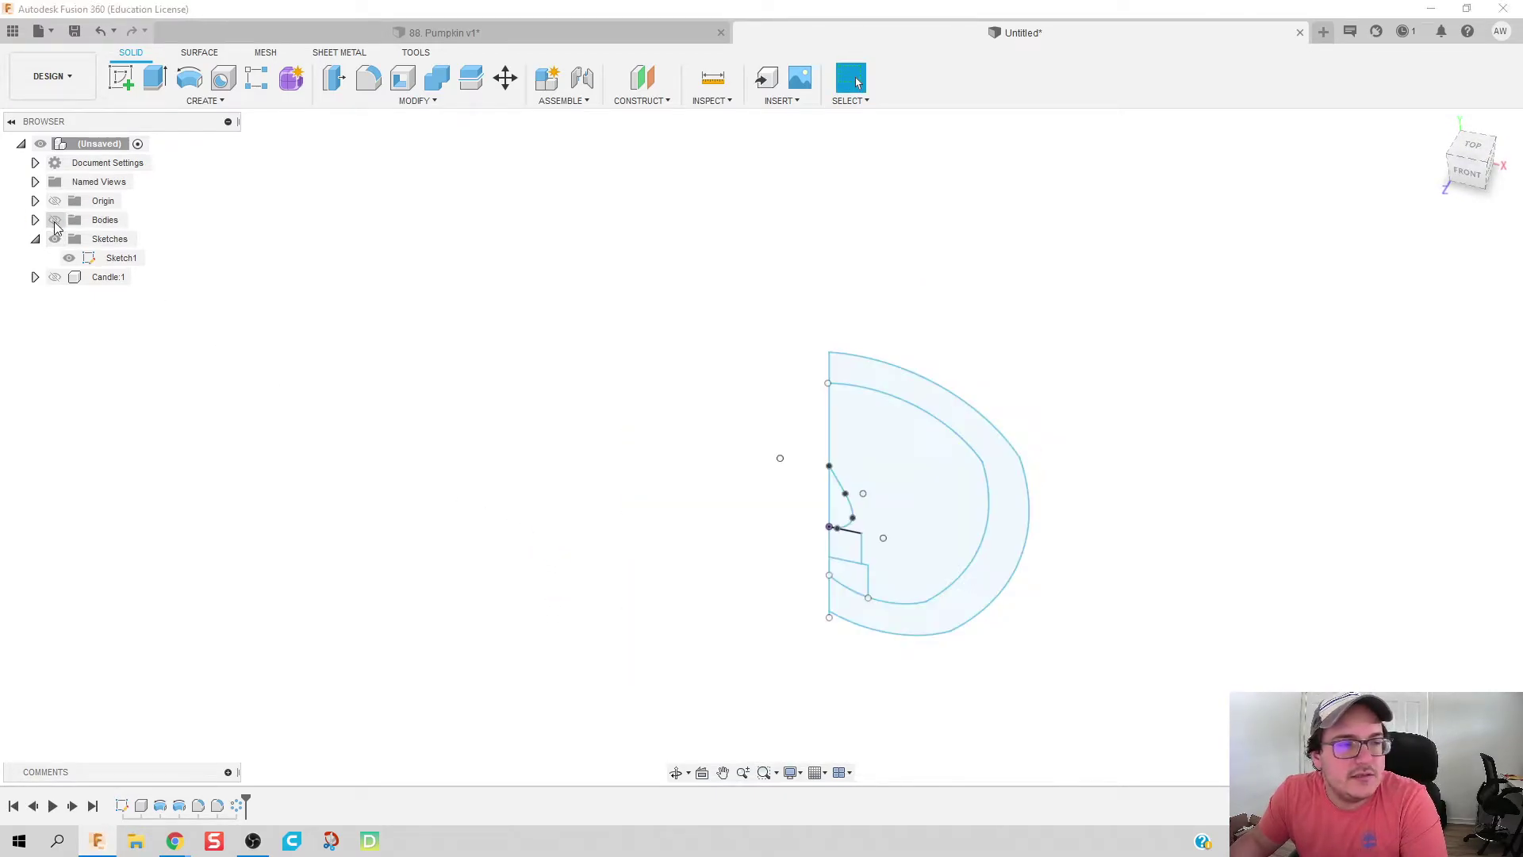
middle_click_drag(706, 526, 678, 458)
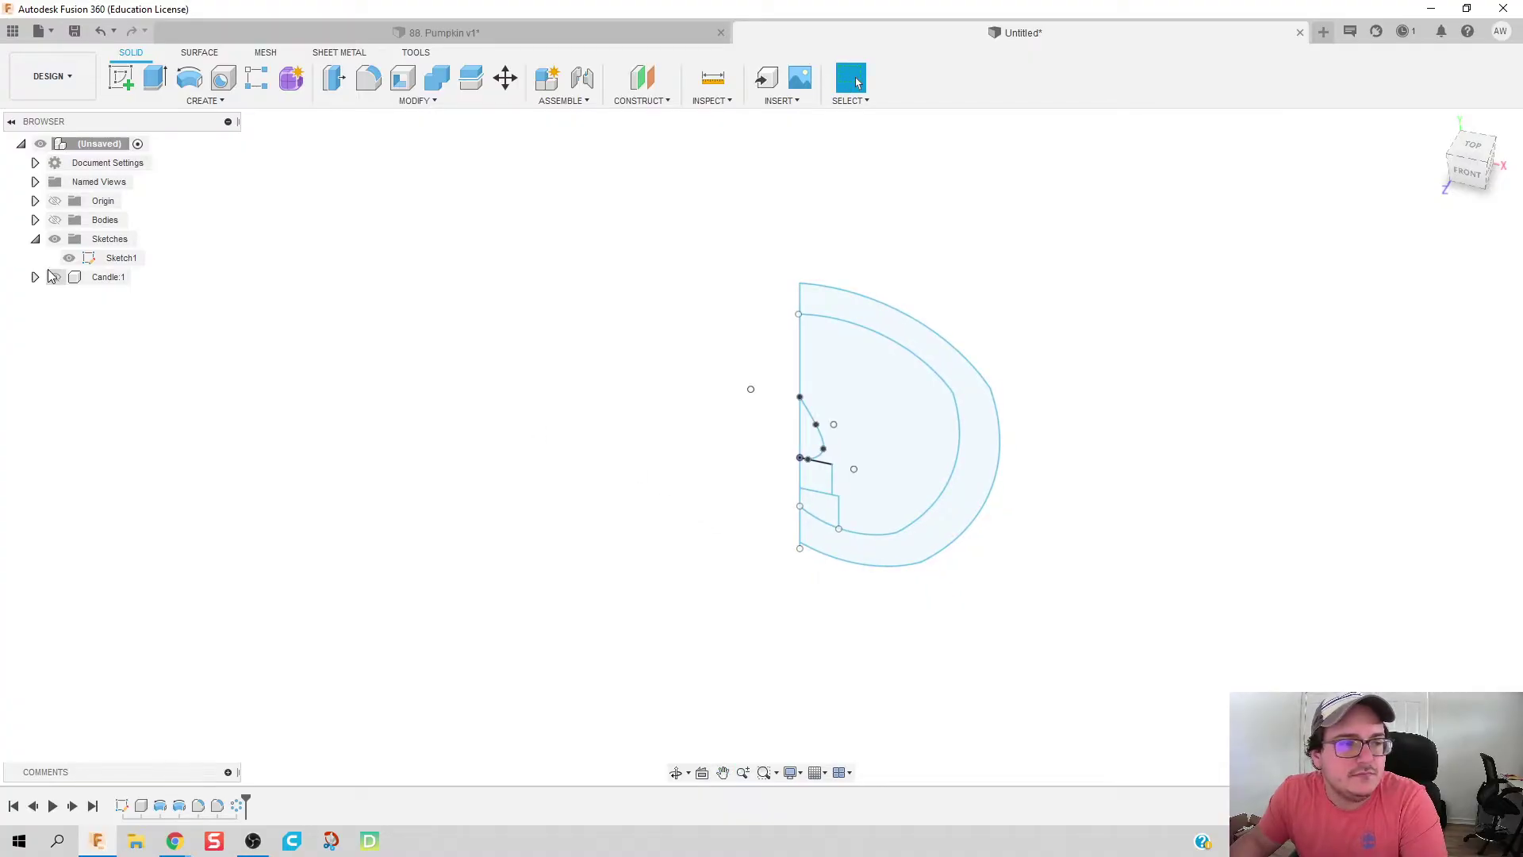
left_click(69, 258)
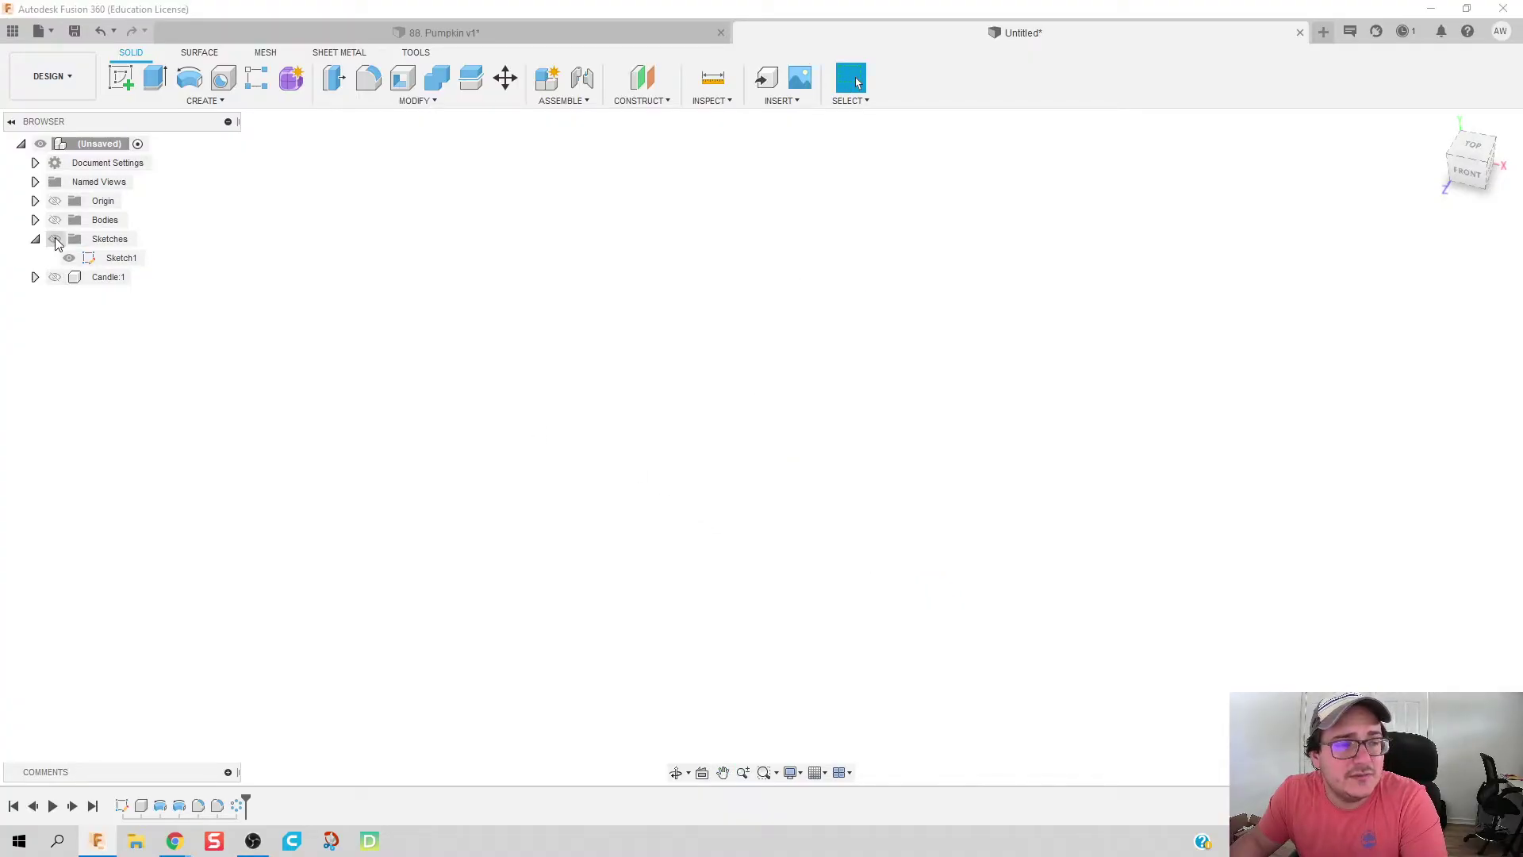
left_click(55, 200)
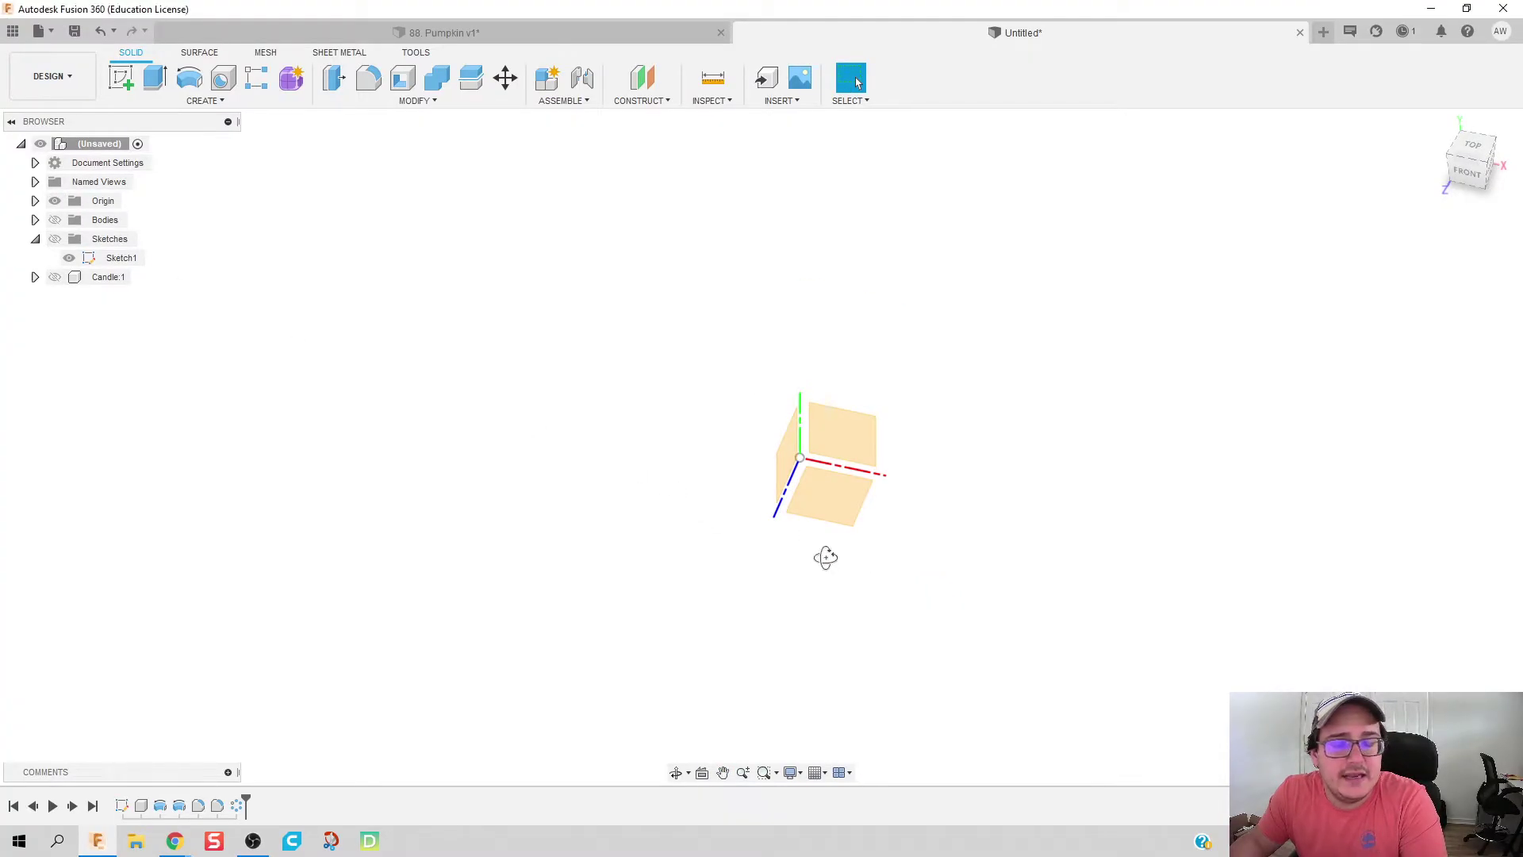
Step: Create an offset plane from the XZ ground plane at 3.30 in, with bodies shown again
middle_click_drag(822, 554, 806, 527, "shift")
right_click(804, 497)
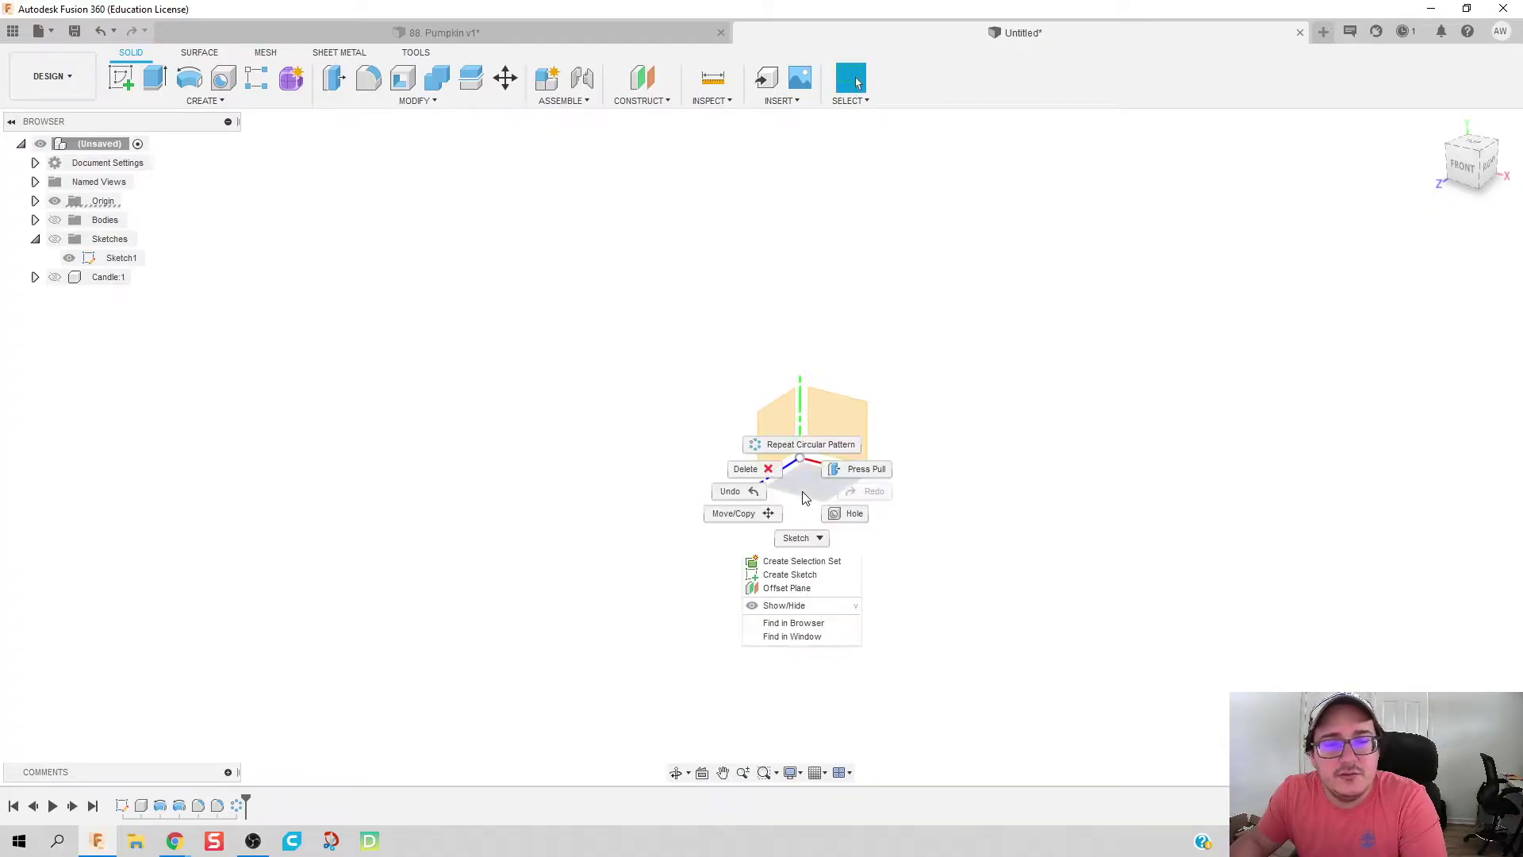
left_click(802, 584)
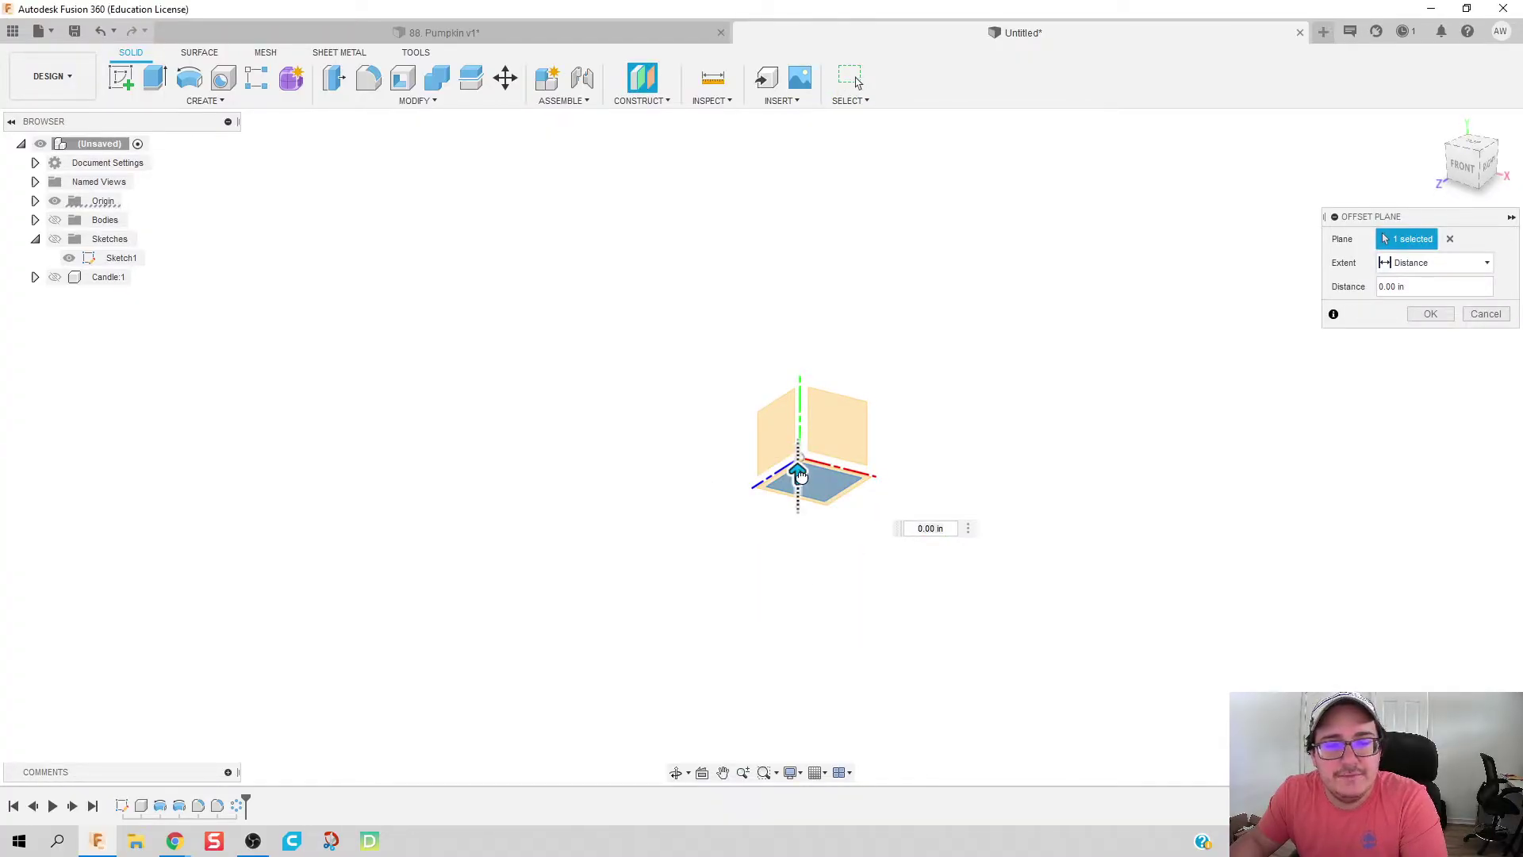
left_click_drag(797, 474, 797, 175)
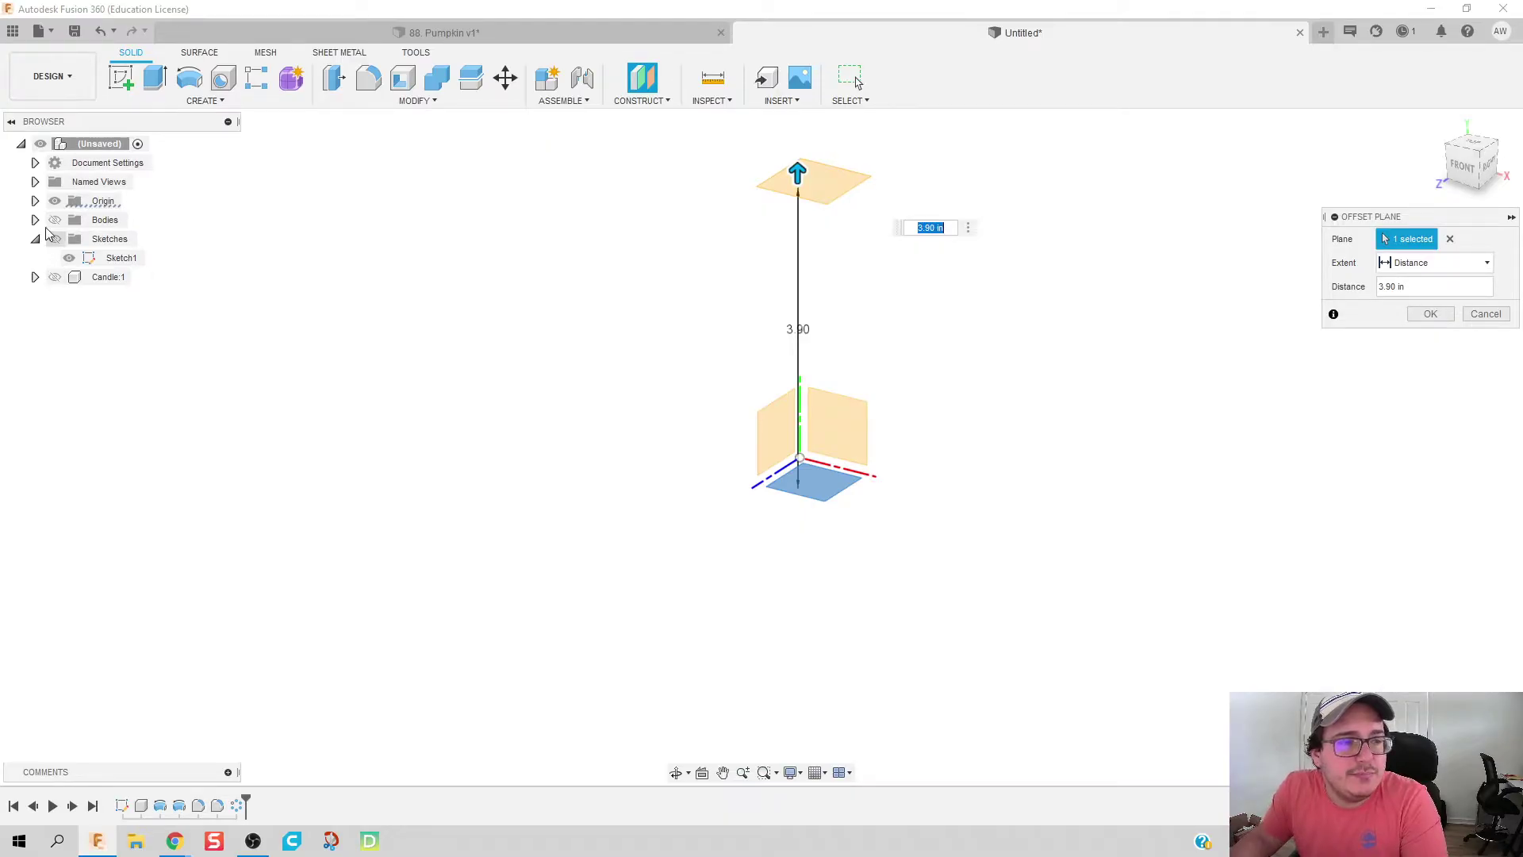
left_click(54, 220)
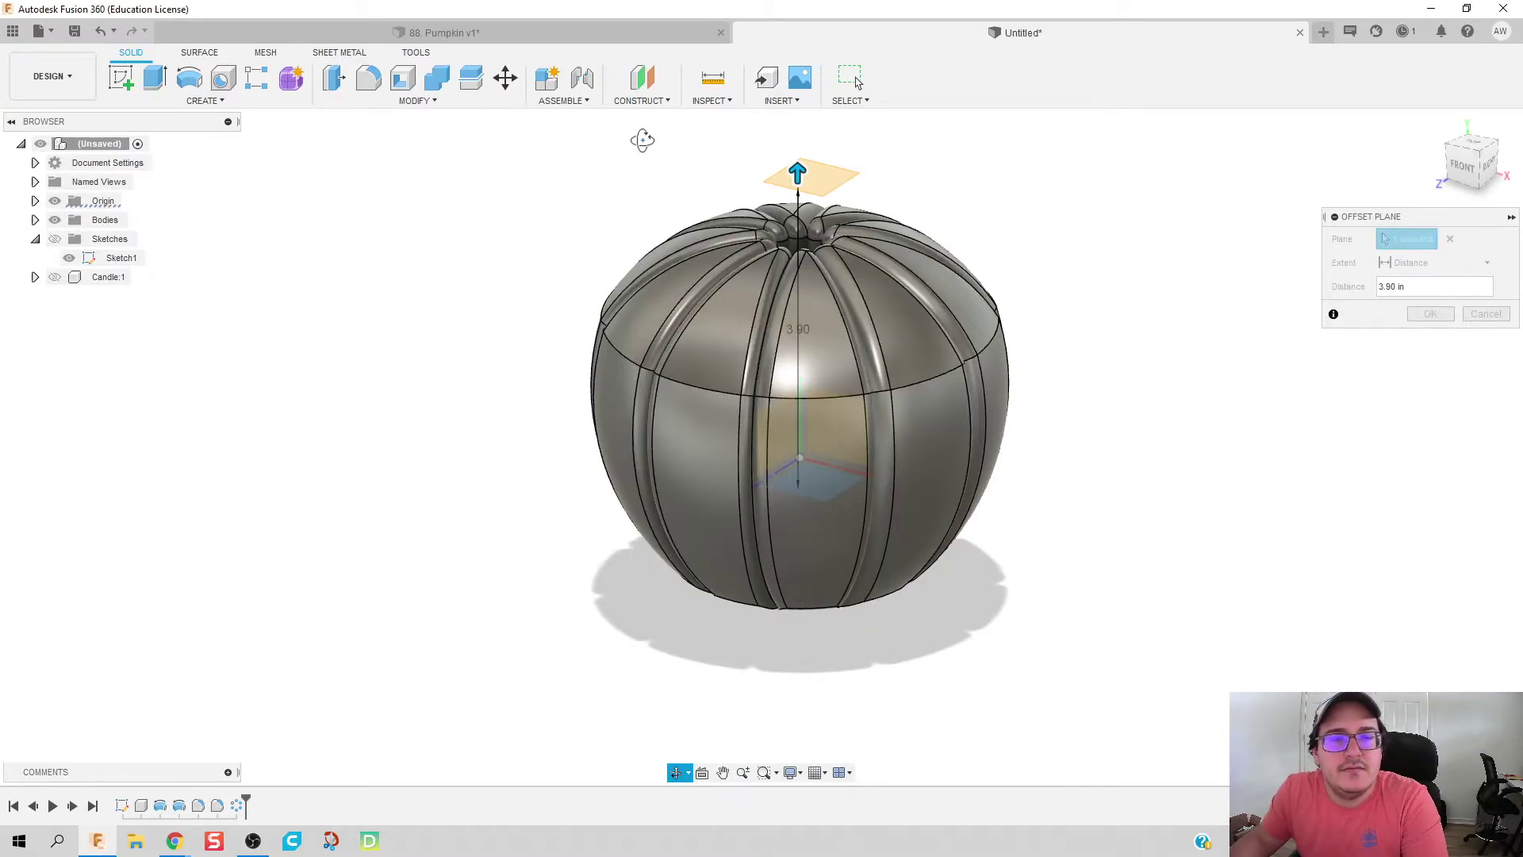
middle_click_drag(643, 135, 758, 138, "shift")
left_click_drag(817, 135, 793, 186)
scroll(779, 194, "up", 3)
scroll(776, 190, "up", 4)
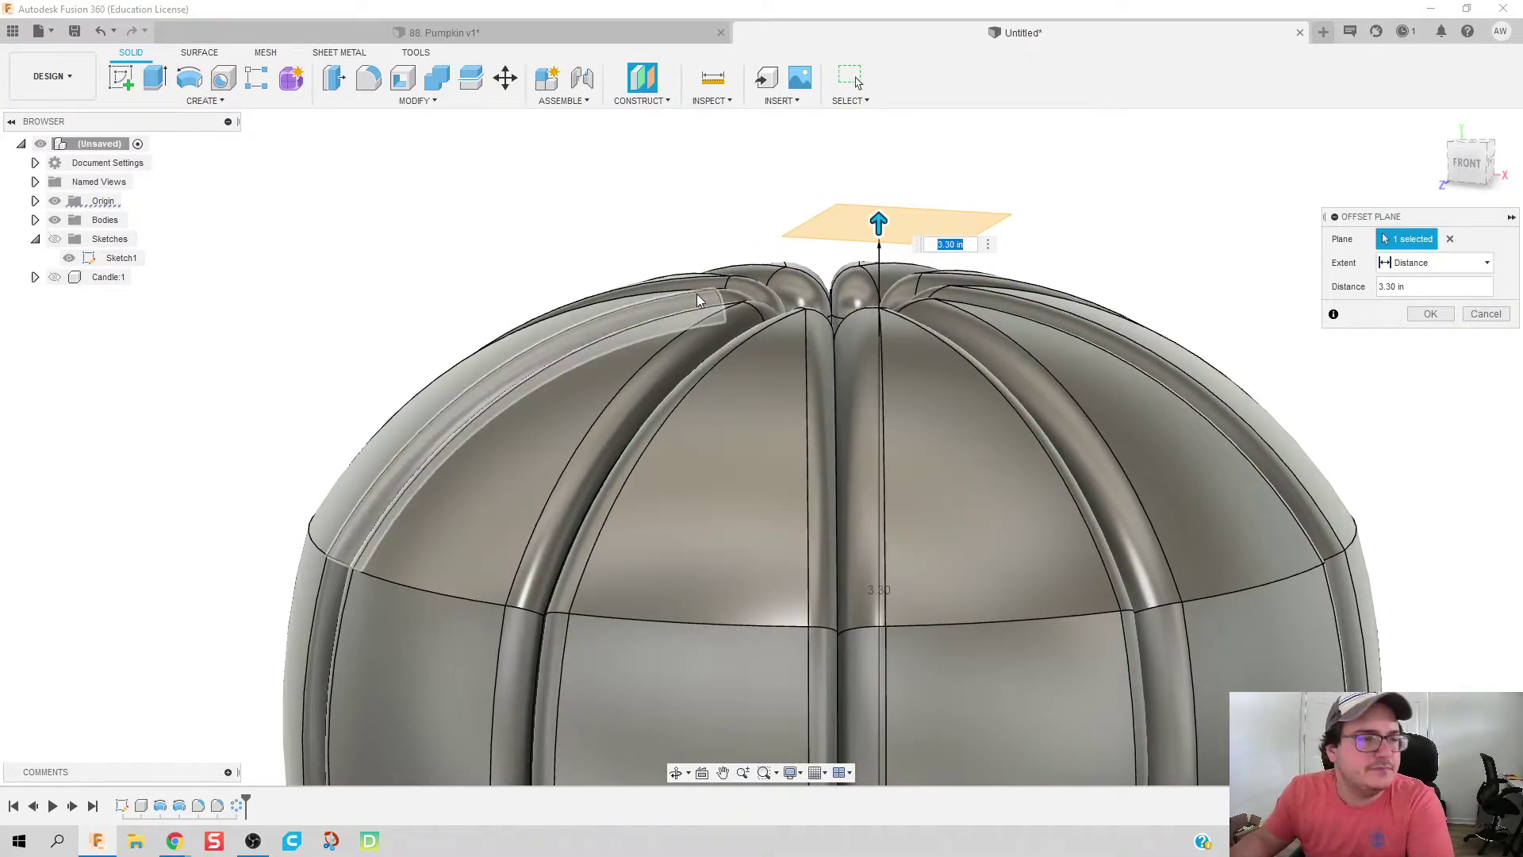
left_click(1422, 314)
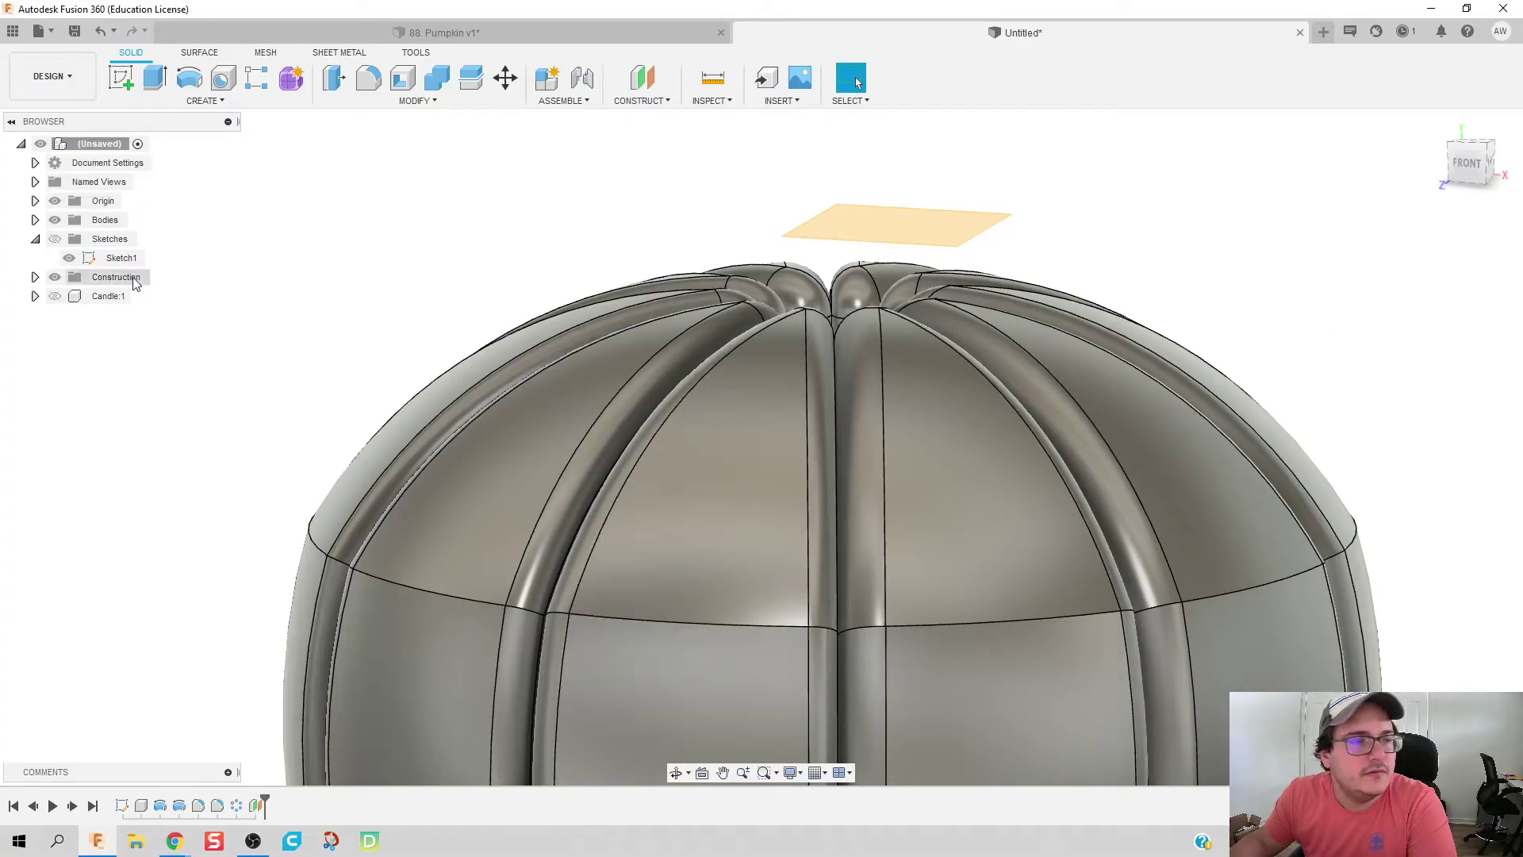
Step: Hide the candle and start a new sketch on the offset plane
left_click(34, 239)
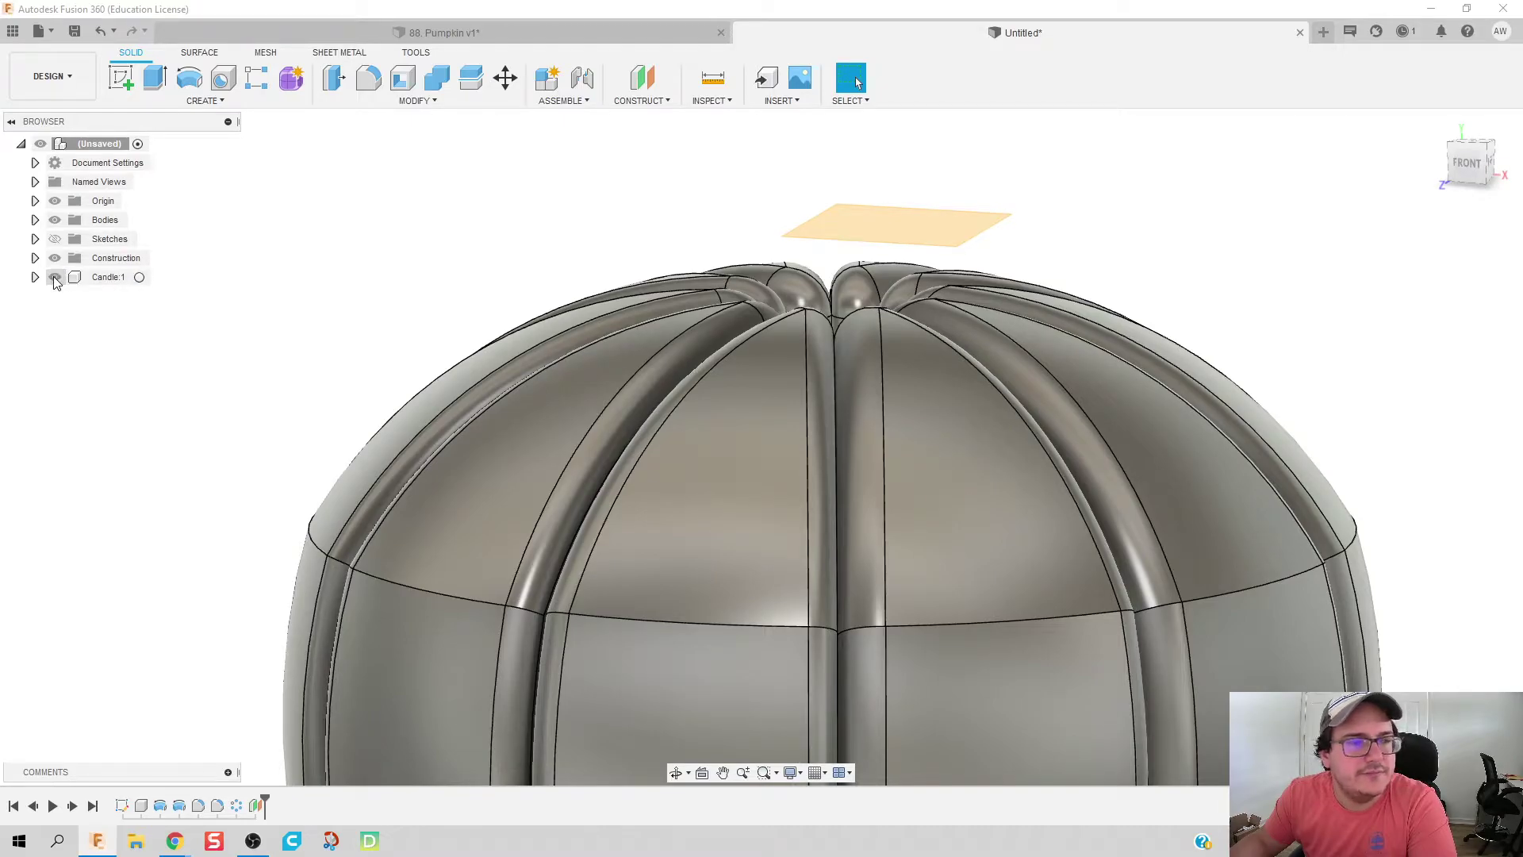
left_click(55, 278)
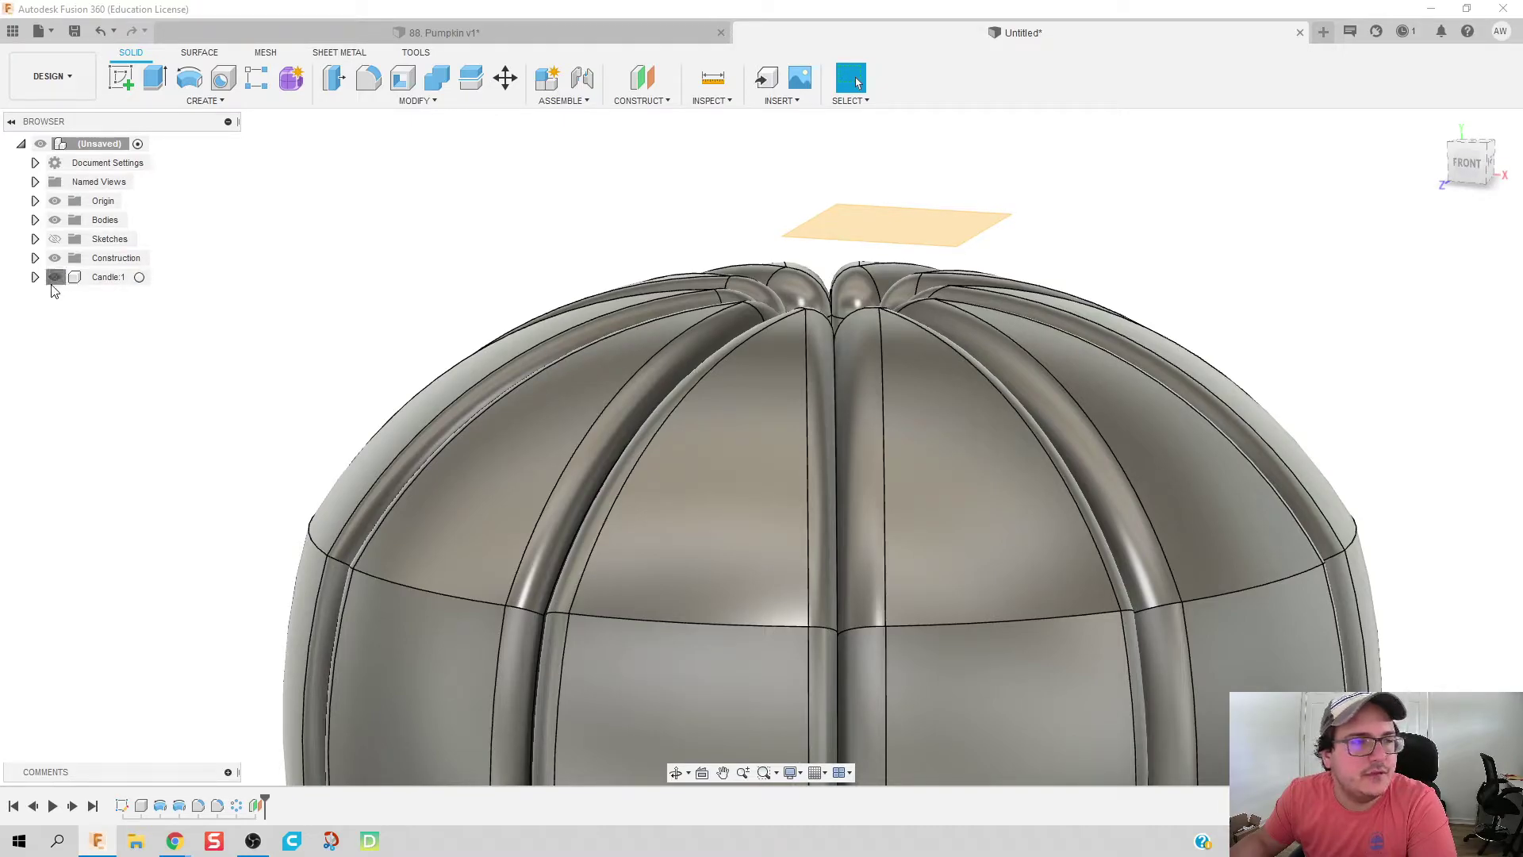
left_click(126, 78)
left_click(894, 230)
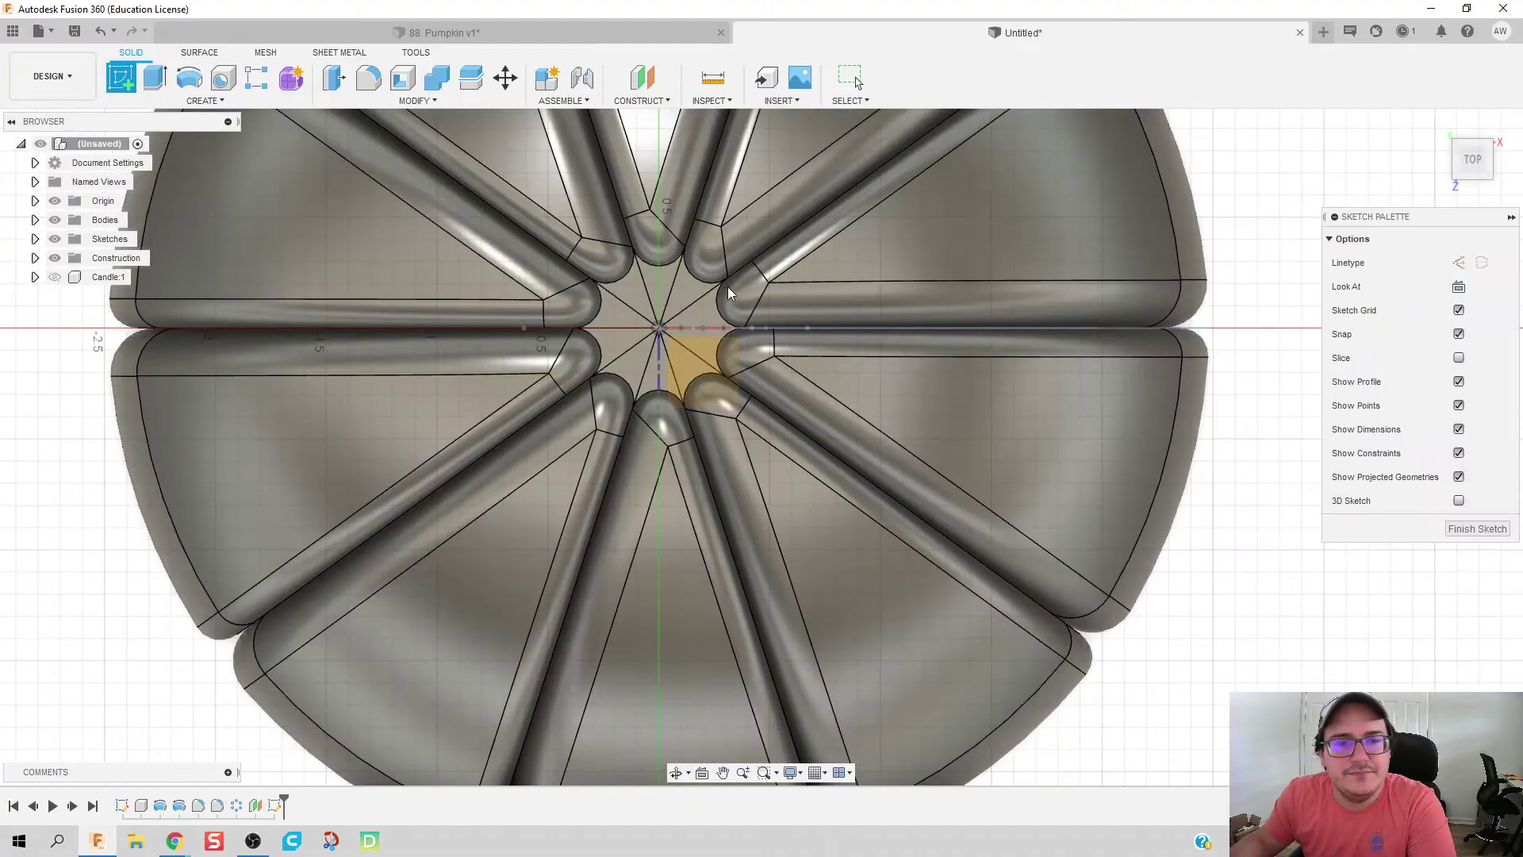
scroll(761, 317, "up", 3)
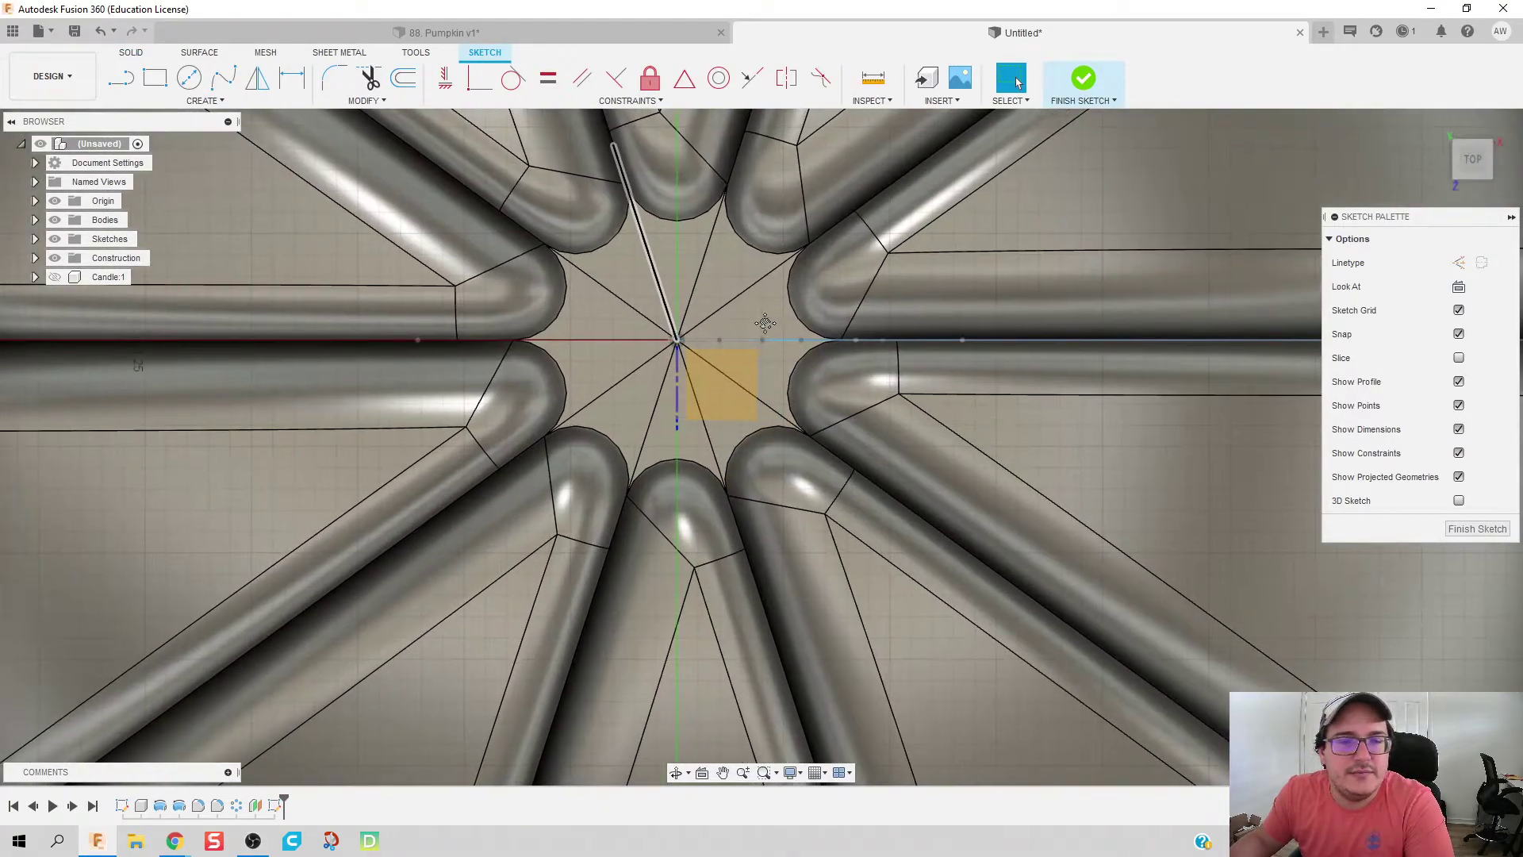
middle_click_drag(765, 321, 868, 318)
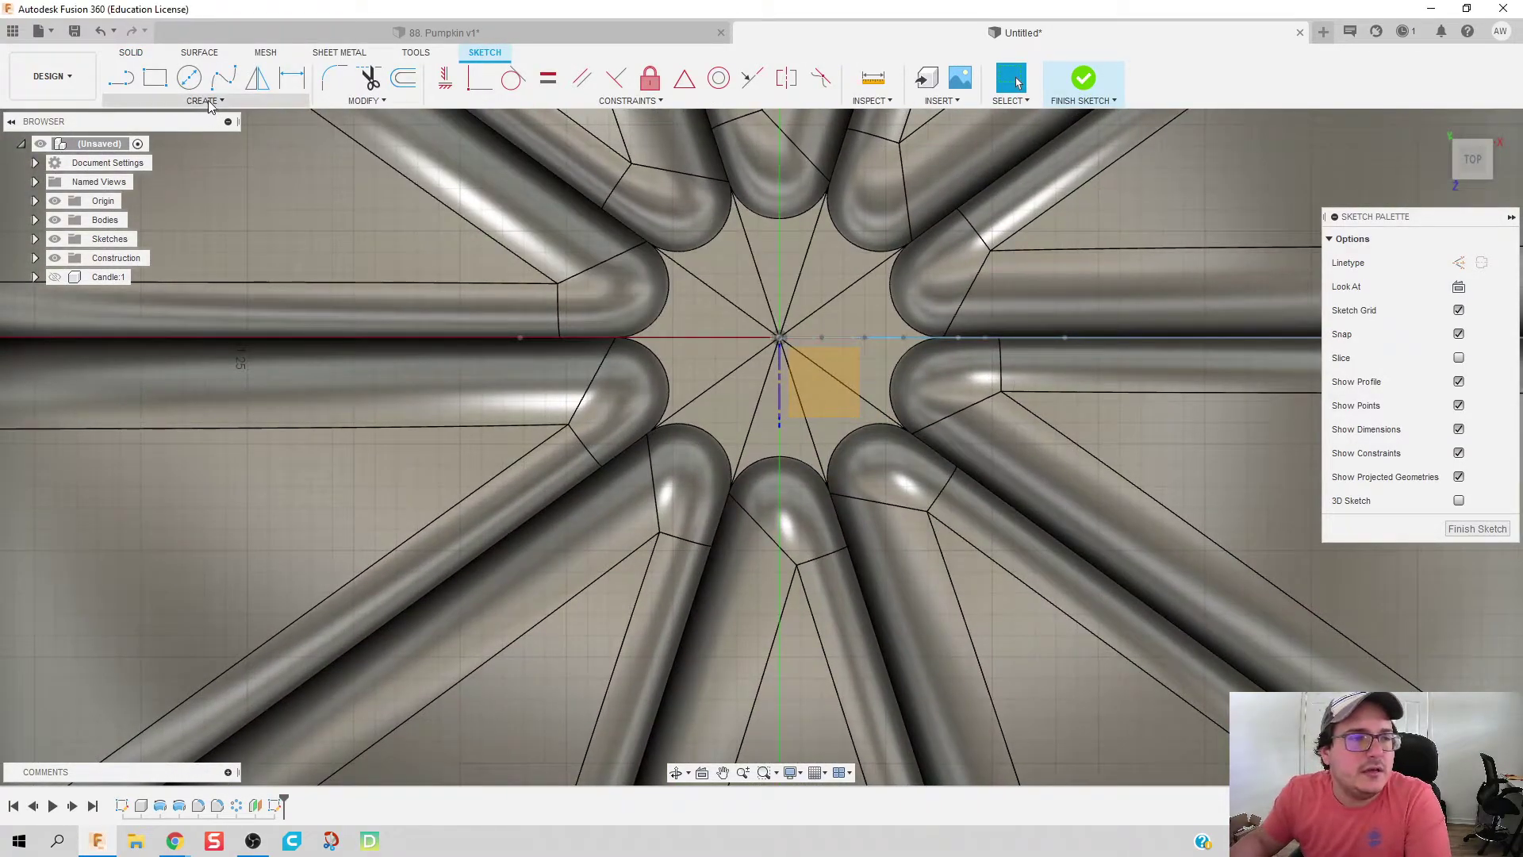
Step: Draw a circumscribed polygon centred on the origin and a small circle right of the pumpkin
left_click(207, 101)
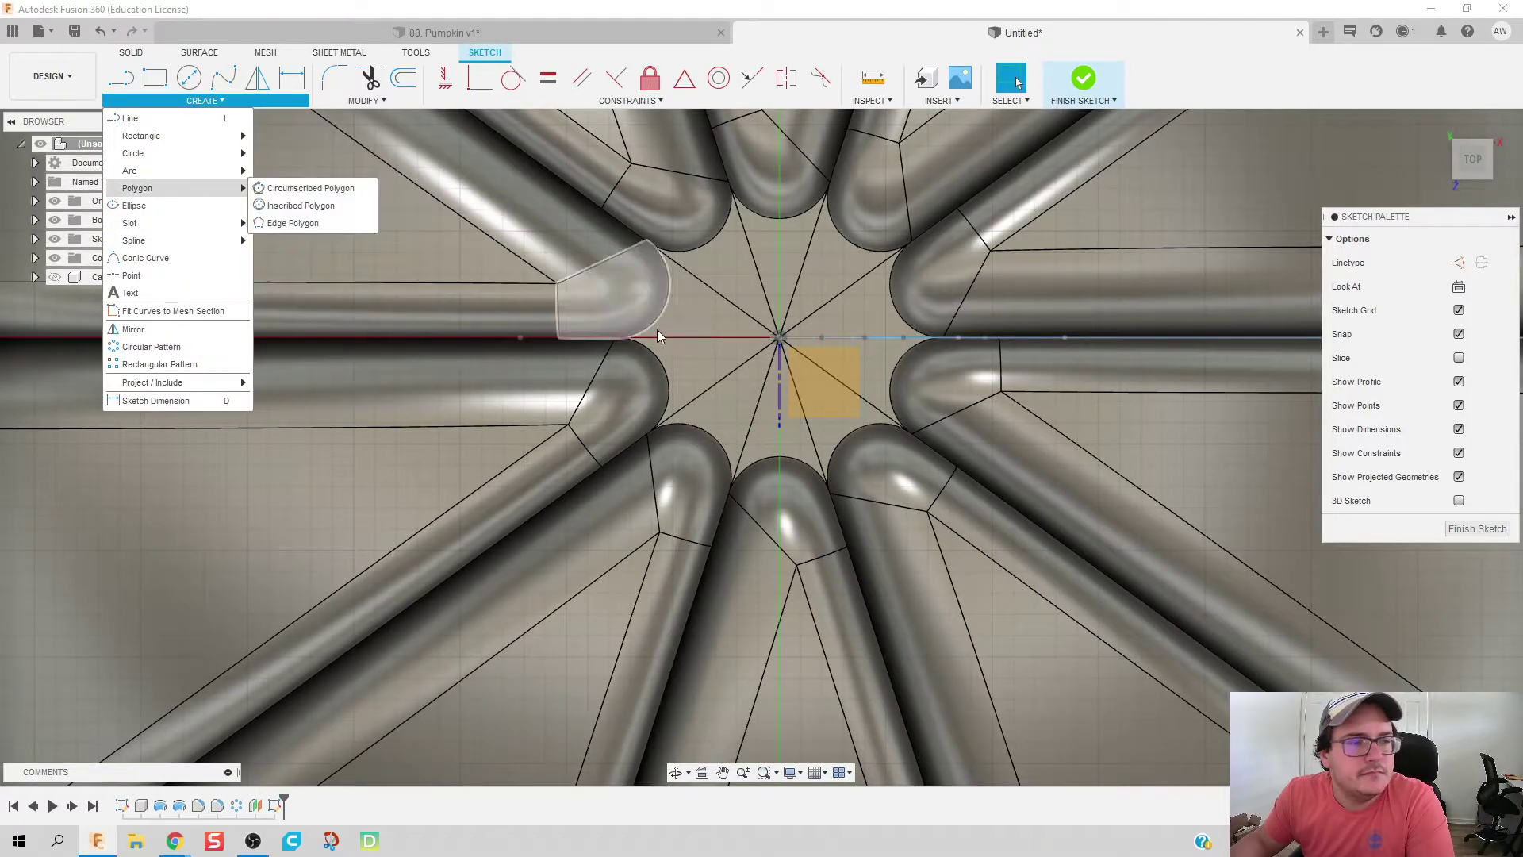
left_click(310, 188)
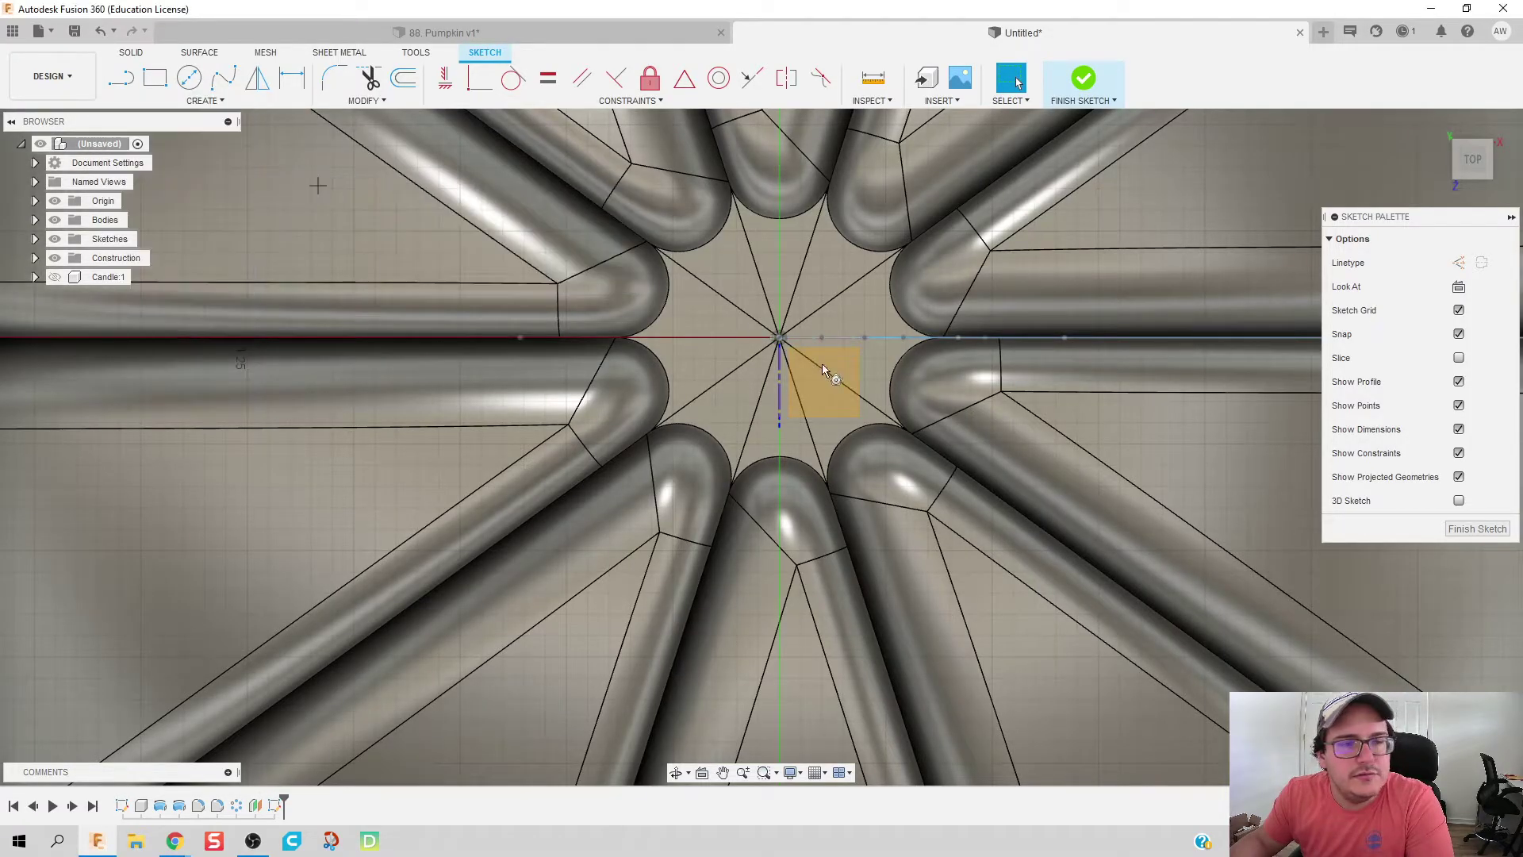
left_click(779, 337)
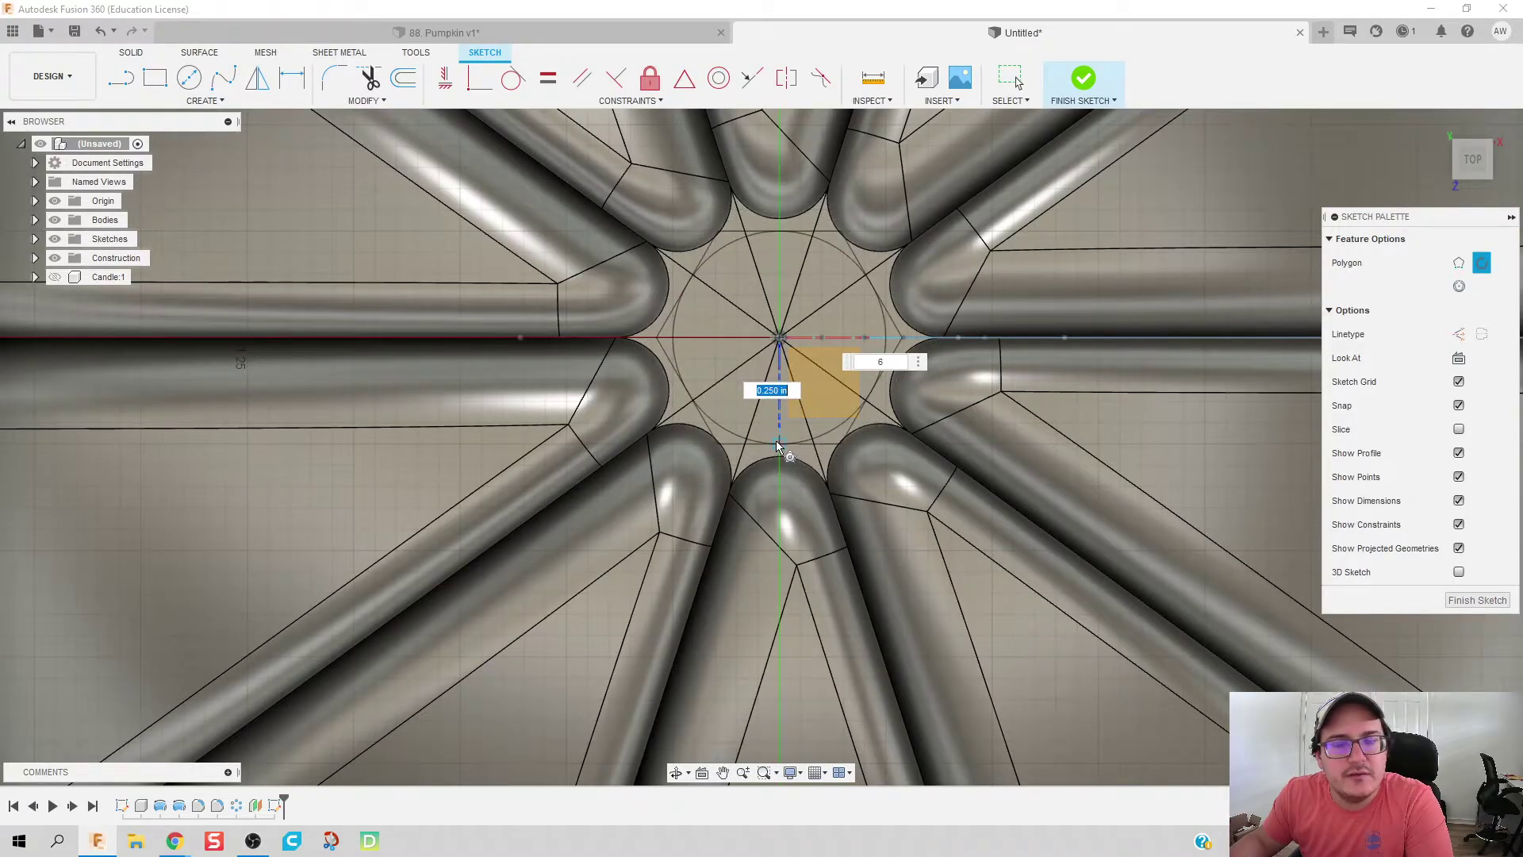
left_click(777, 446)
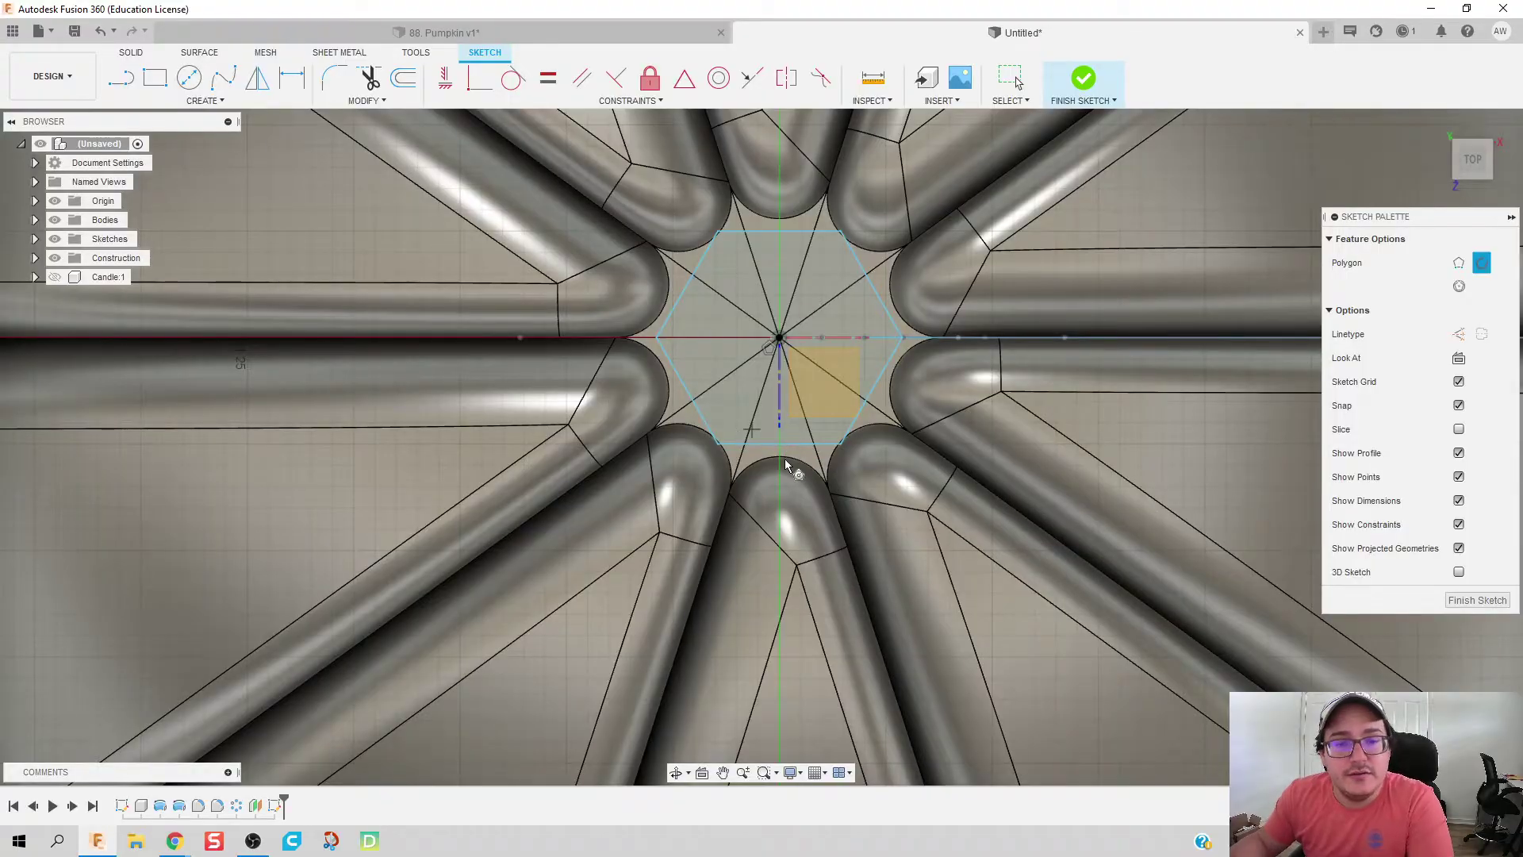
scroll(1107, 412, "down", 2)
scroll(1106, 352, "down", 5)
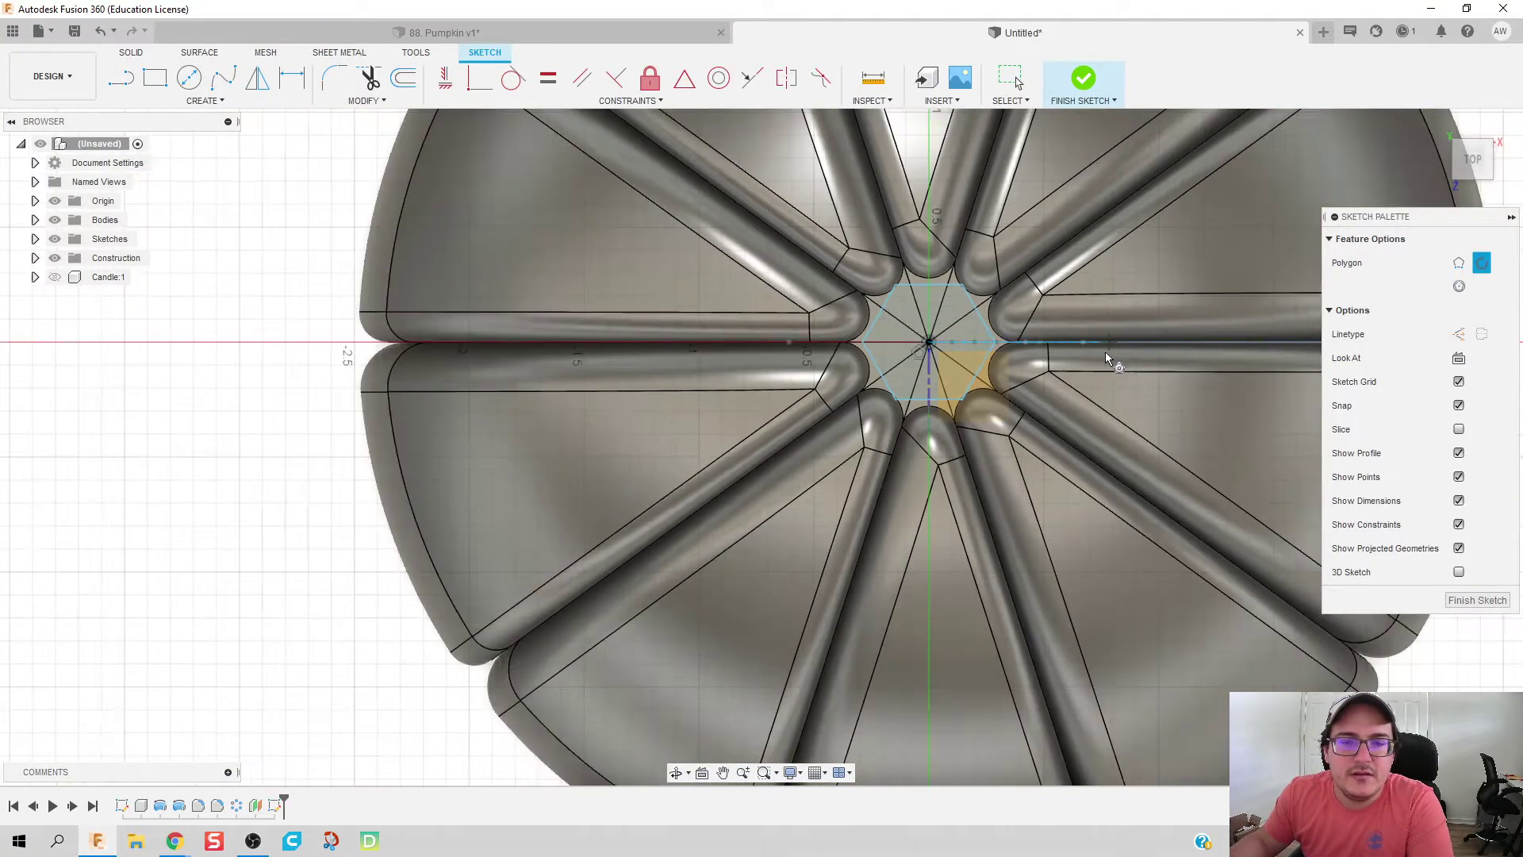
scroll(998, 412, "up", 4)
key("c")
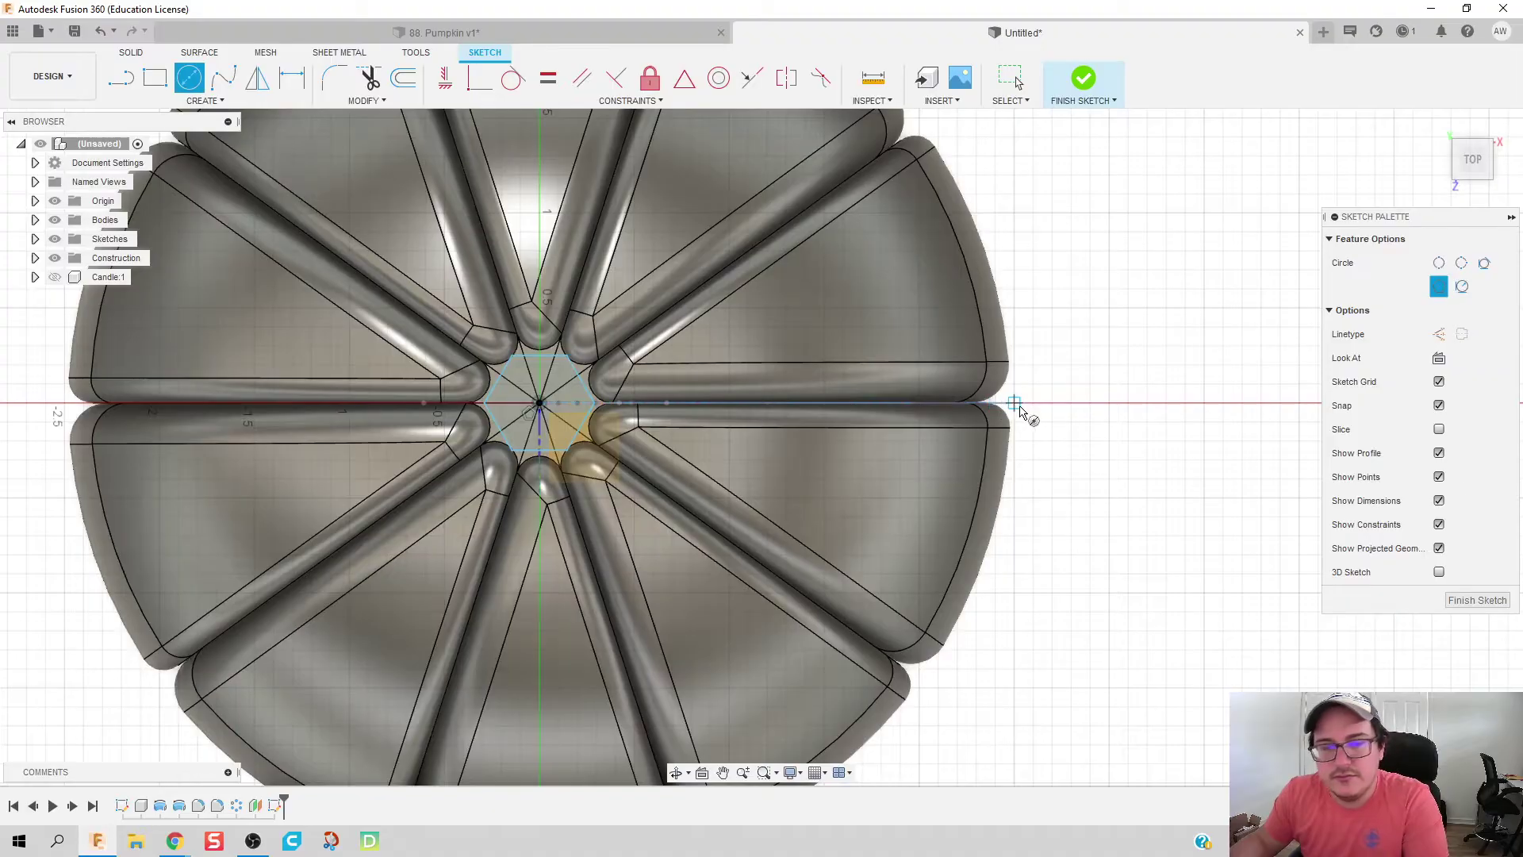
left_click(1014, 403)
left_click(1024, 407)
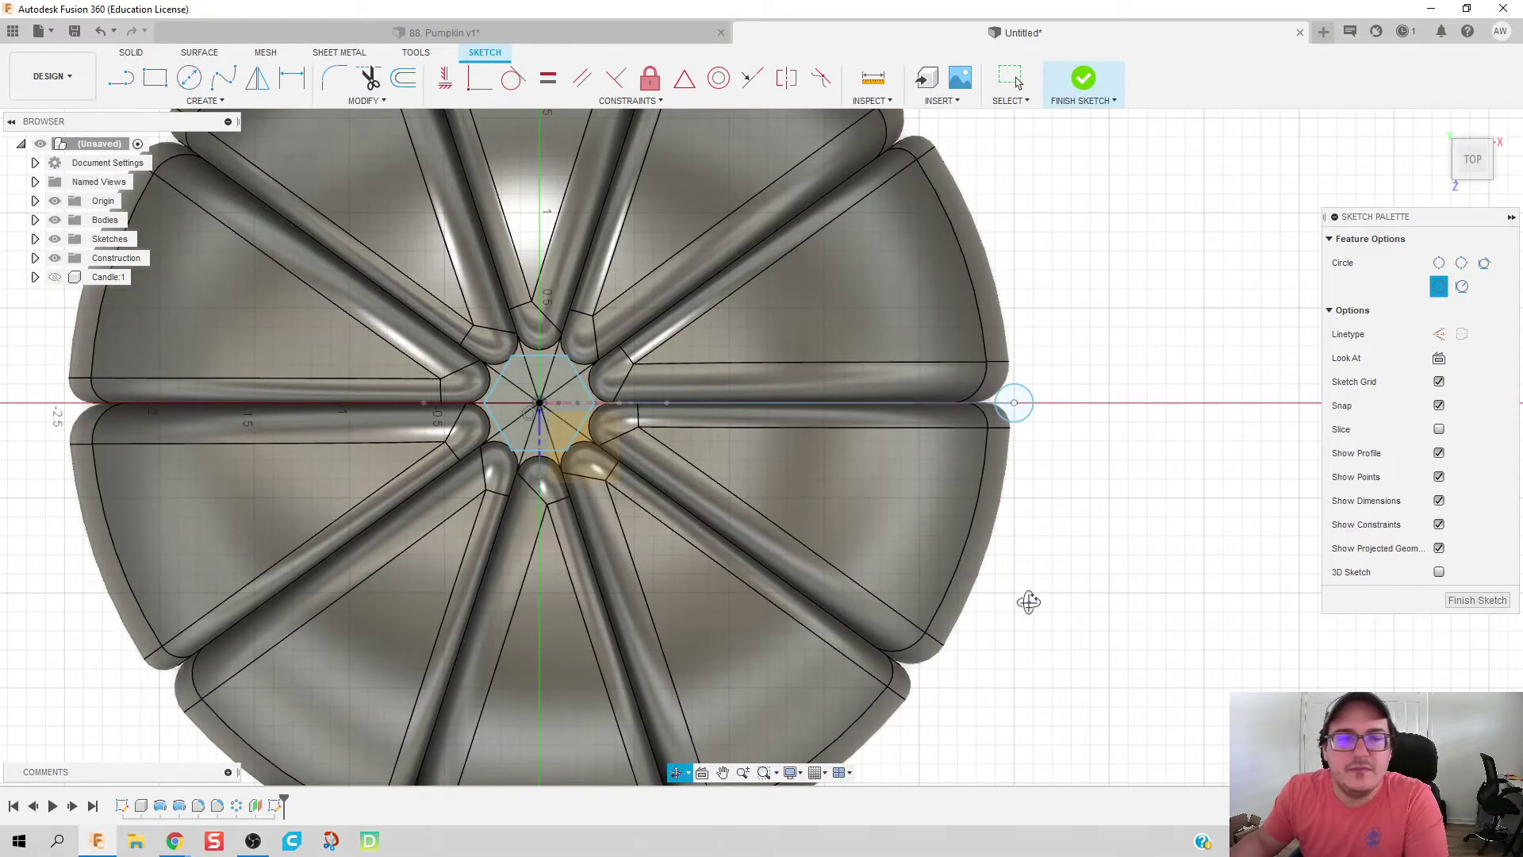
mouse_move(1026, 598)
middle_mouse_down("shift")
mouse_move(1015, 531)
mouse_move(969, 499)
middle_mouse_up("shift")
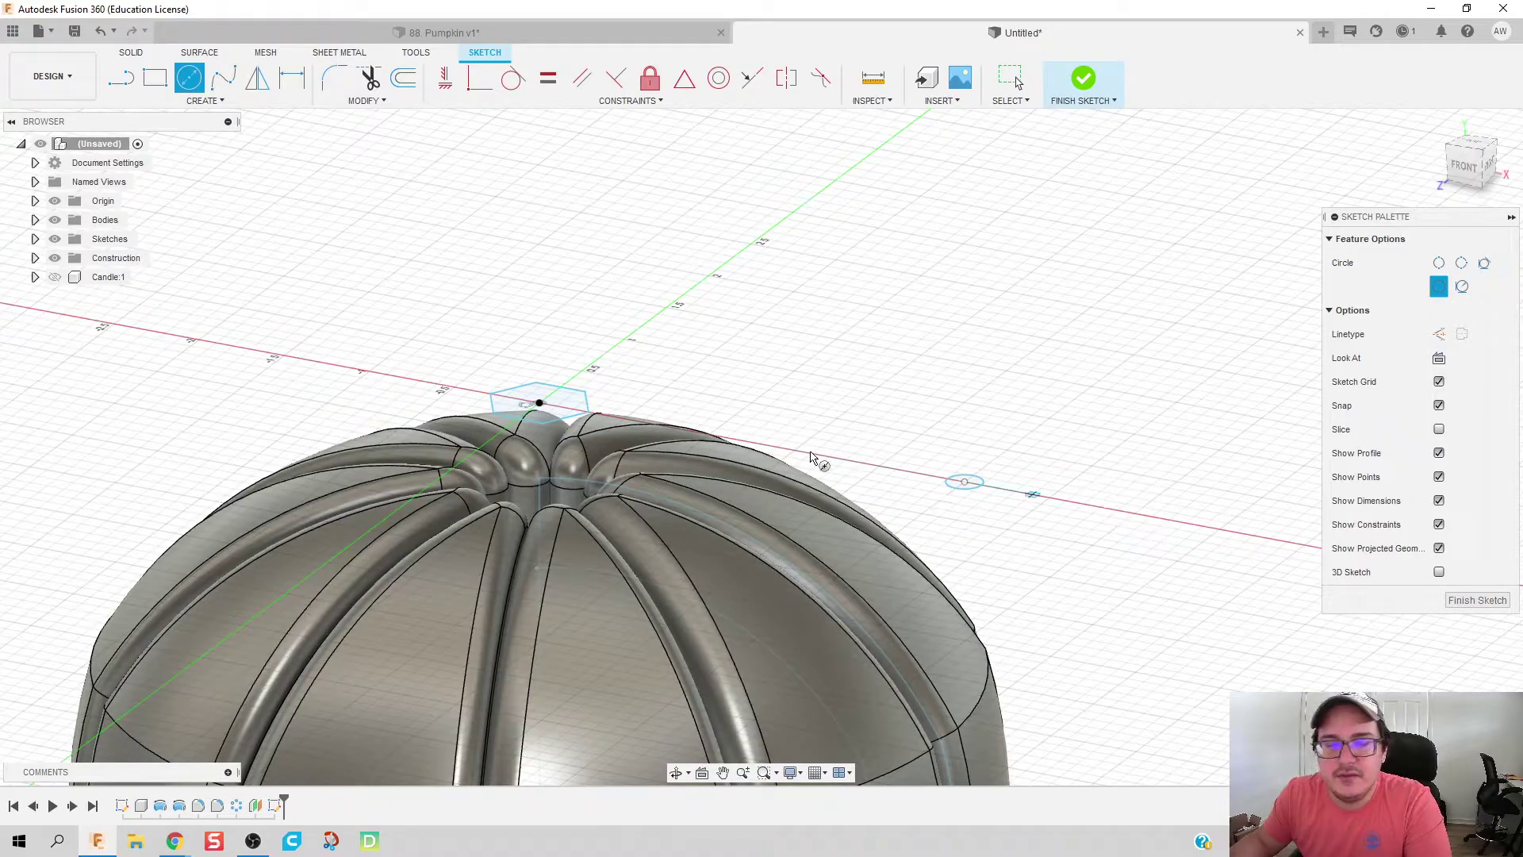
Step: Switch to a top view centred on the sketch origin and stop drawing circles
right_click(742, 314)
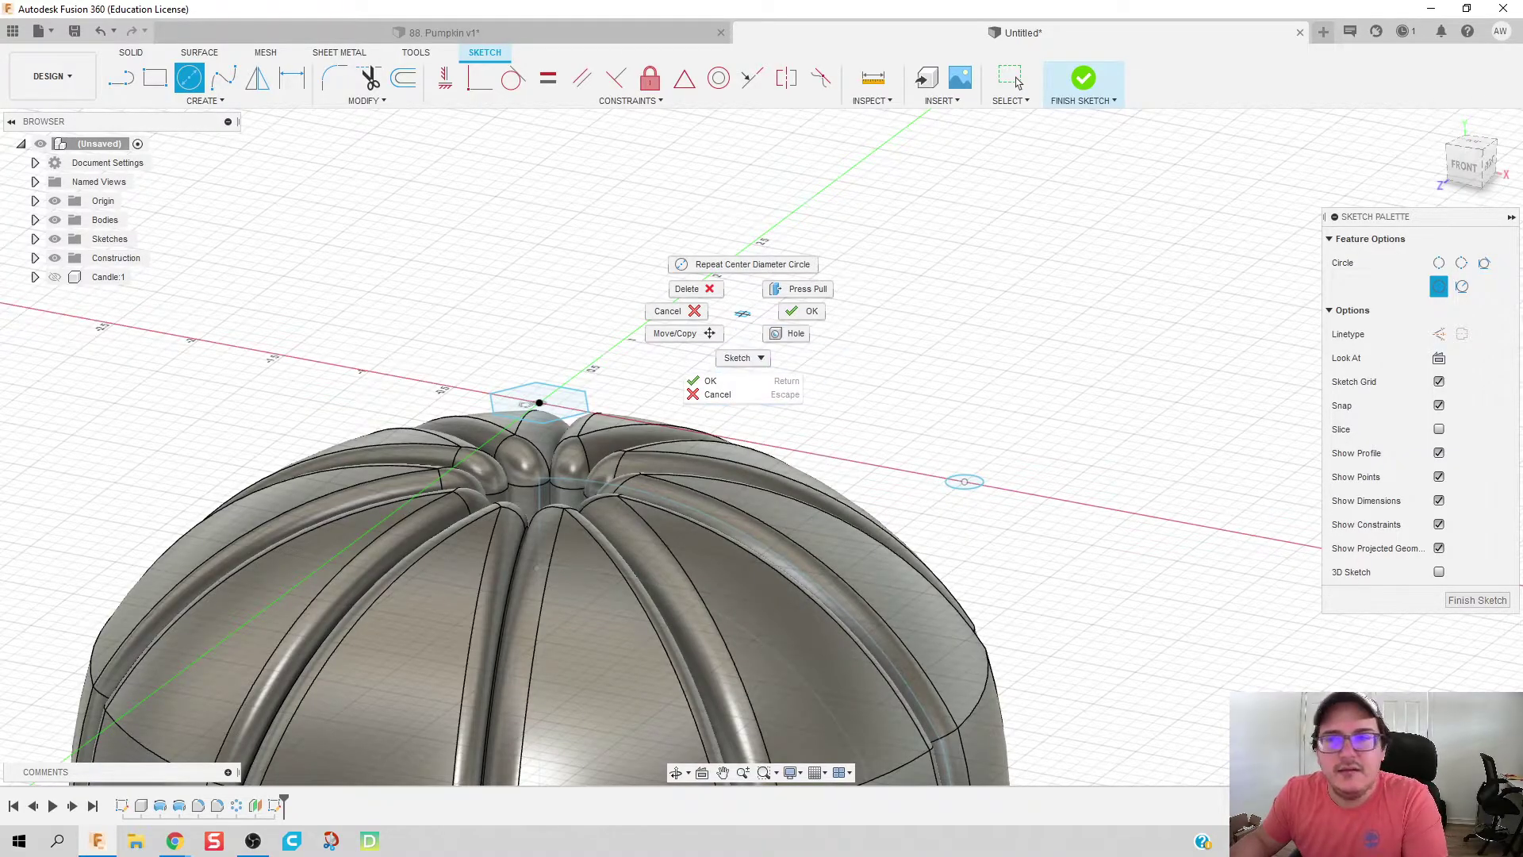
left_click(1470, 145)
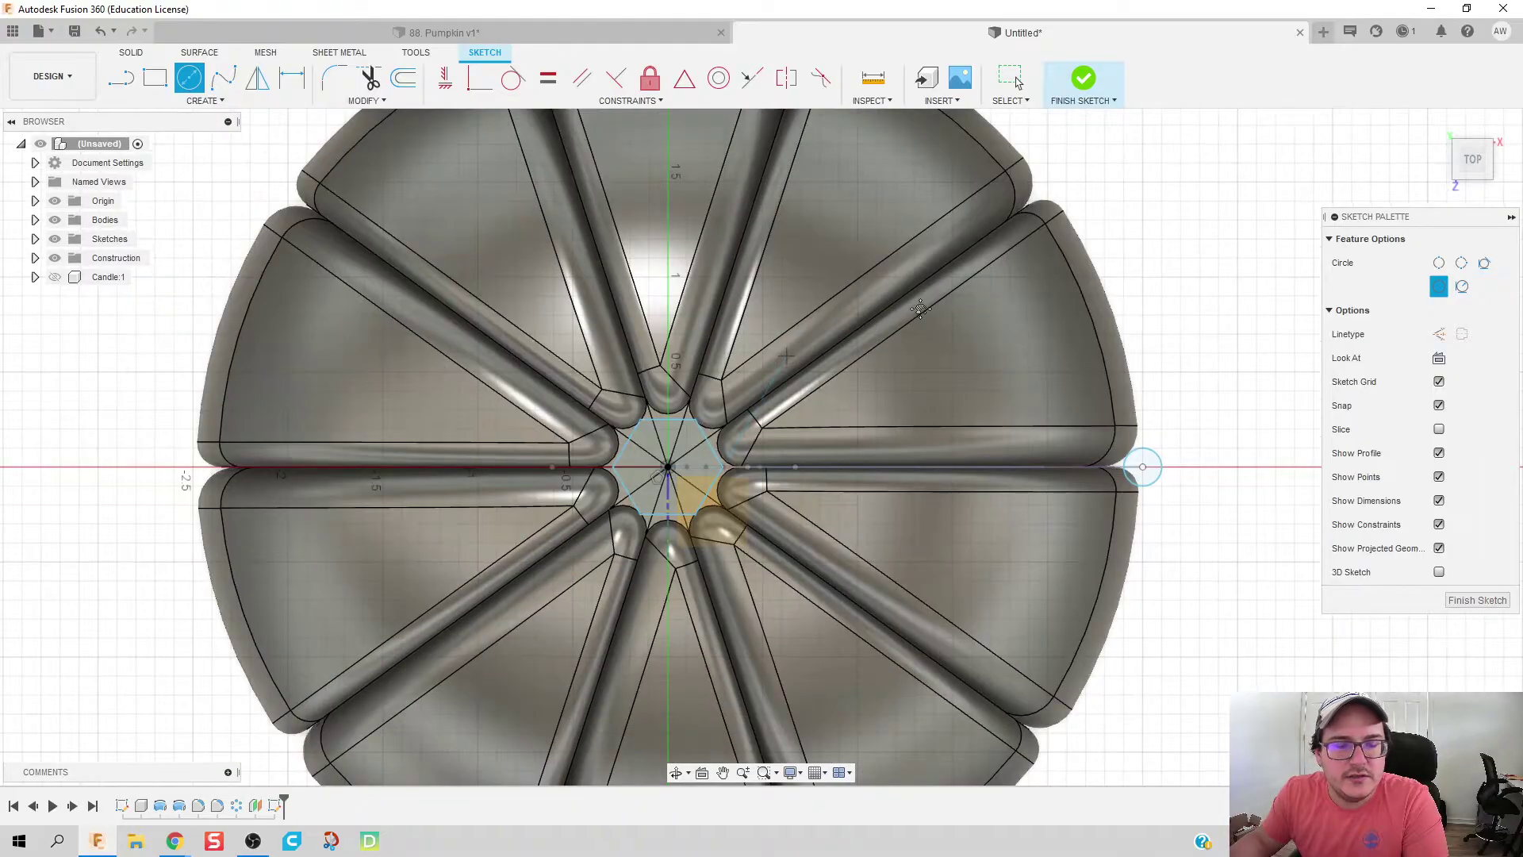
middle_click_drag(668, 466, 867, 402)
scroll(867, 401, "up", 2)
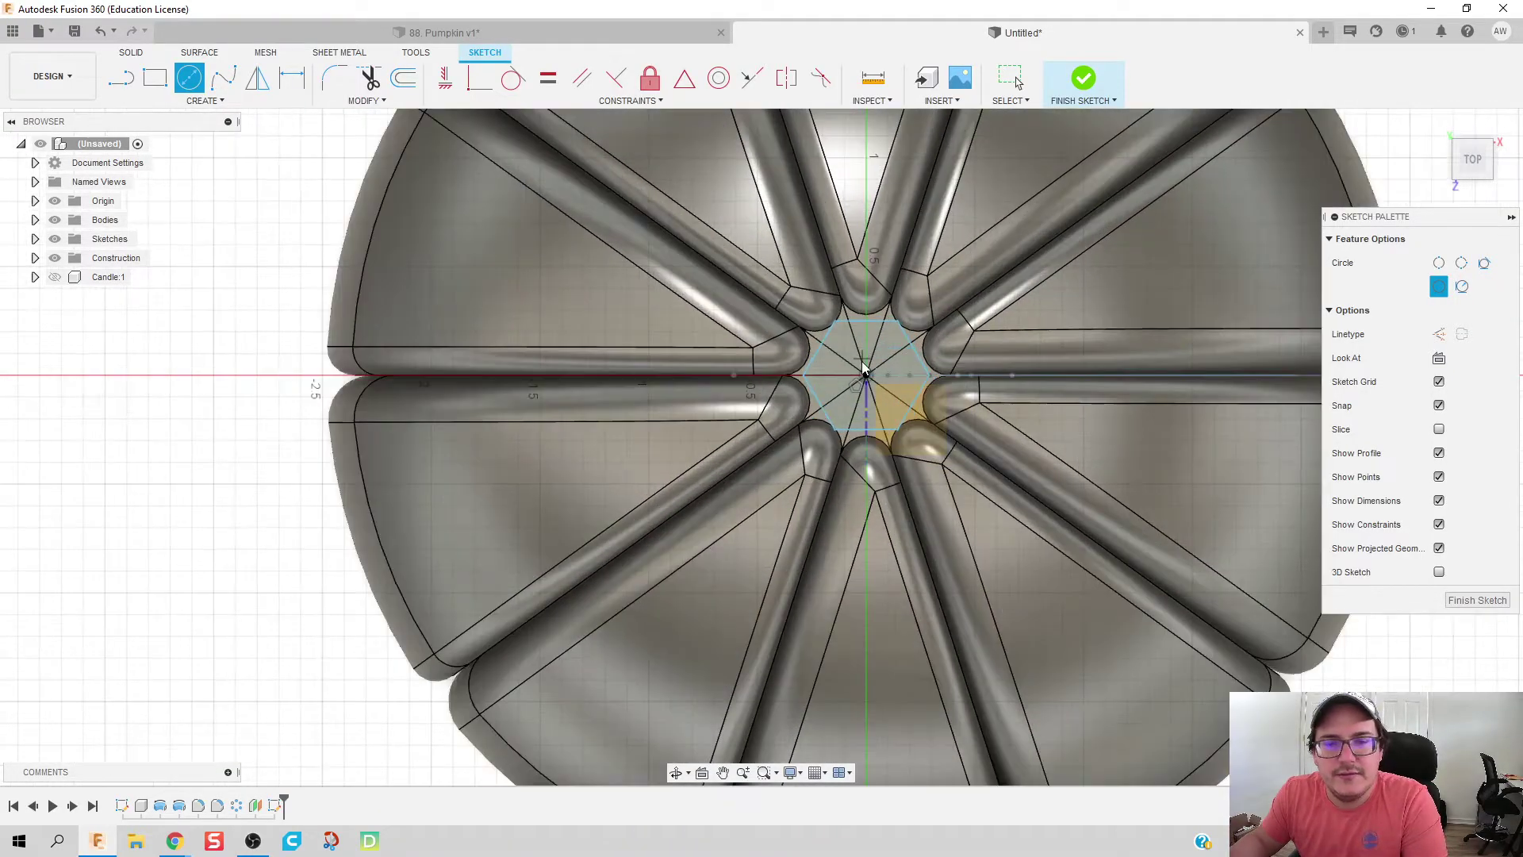
key("Escape")
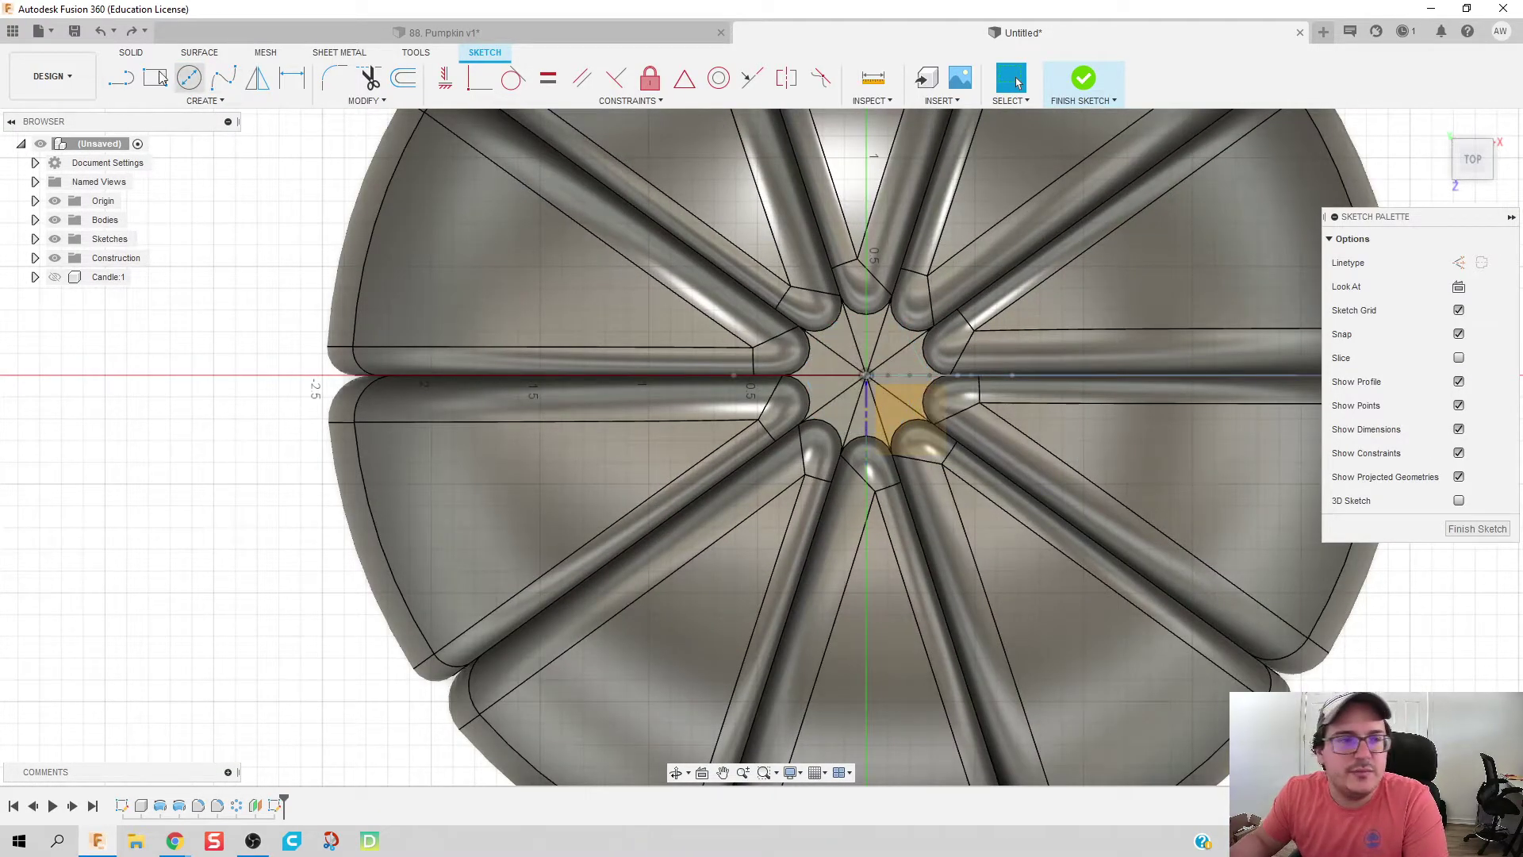
Step: Draw a 12-sided circumscribed polygon centred on the origin and finish the sketch
left_click(204, 101)
mouse_move(192, 194)
left_click(309, 192)
left_click(865, 373)
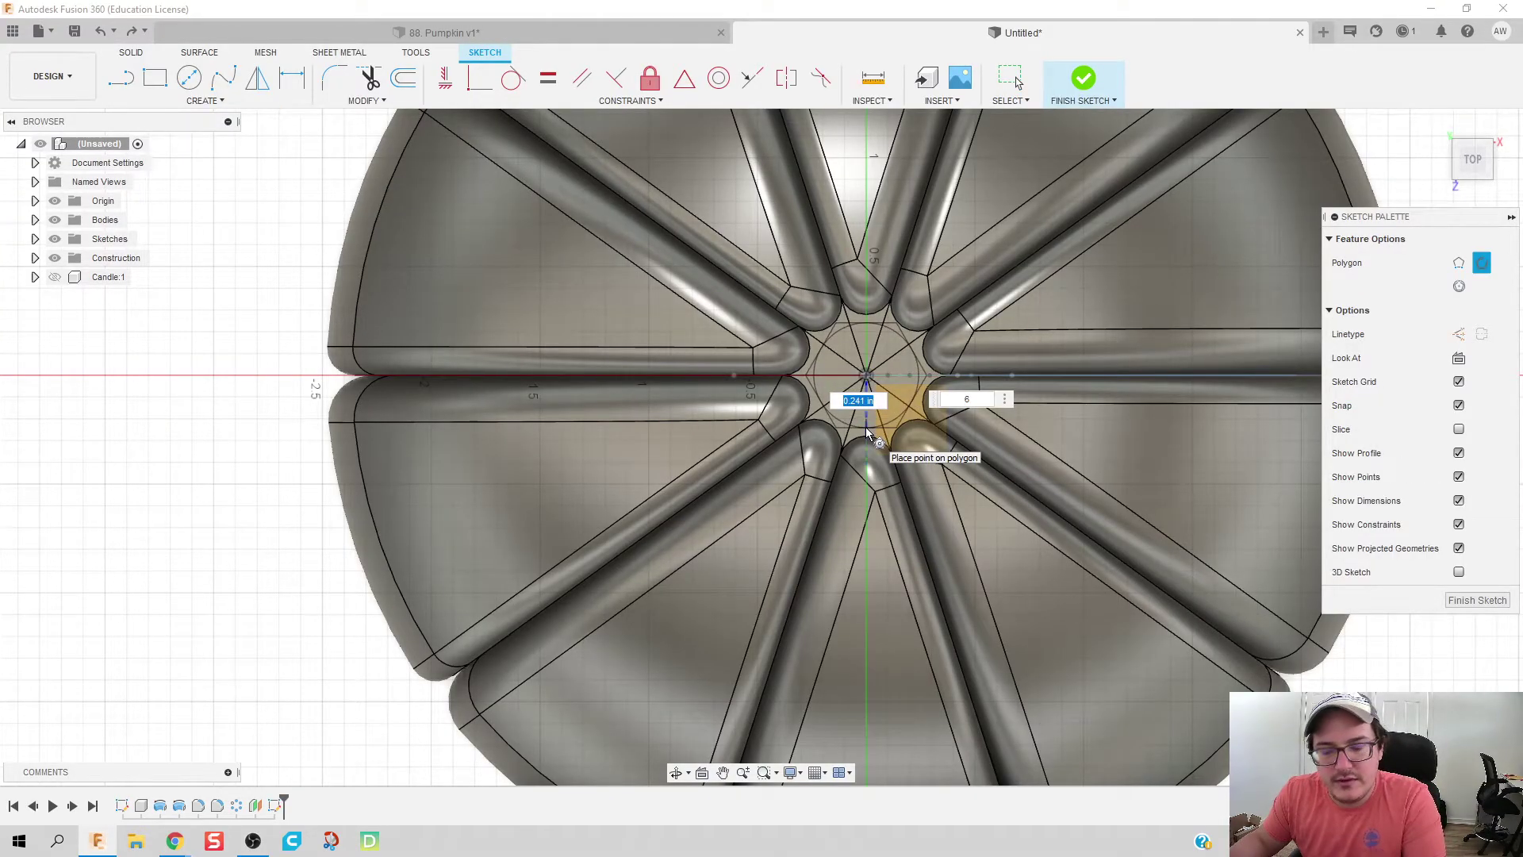
key("Return")
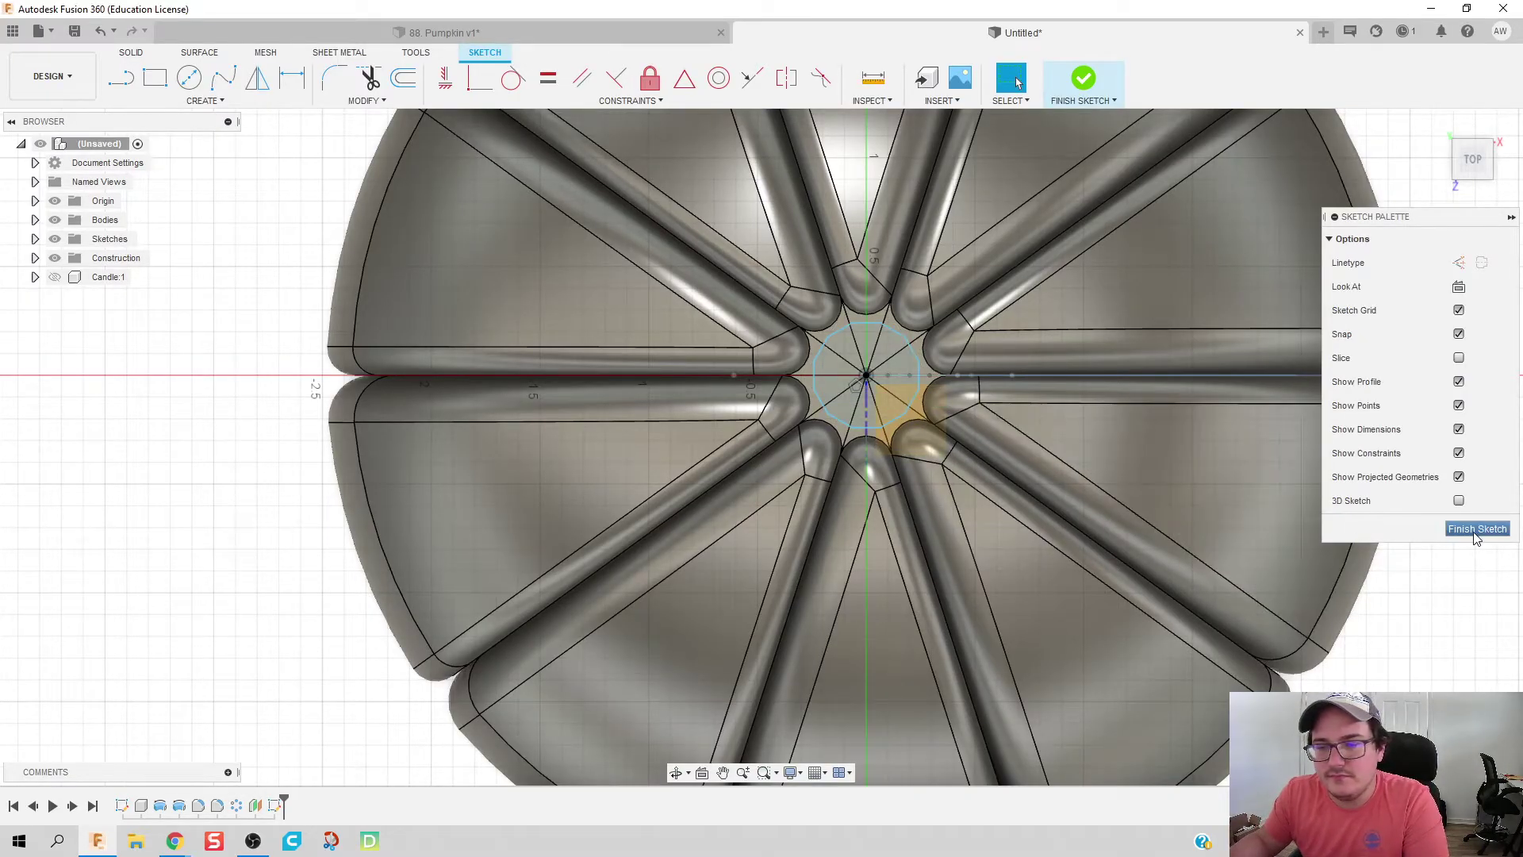
left_click(1474, 530)
middle_click_drag(1112, 476, 1119, 436, "shift")
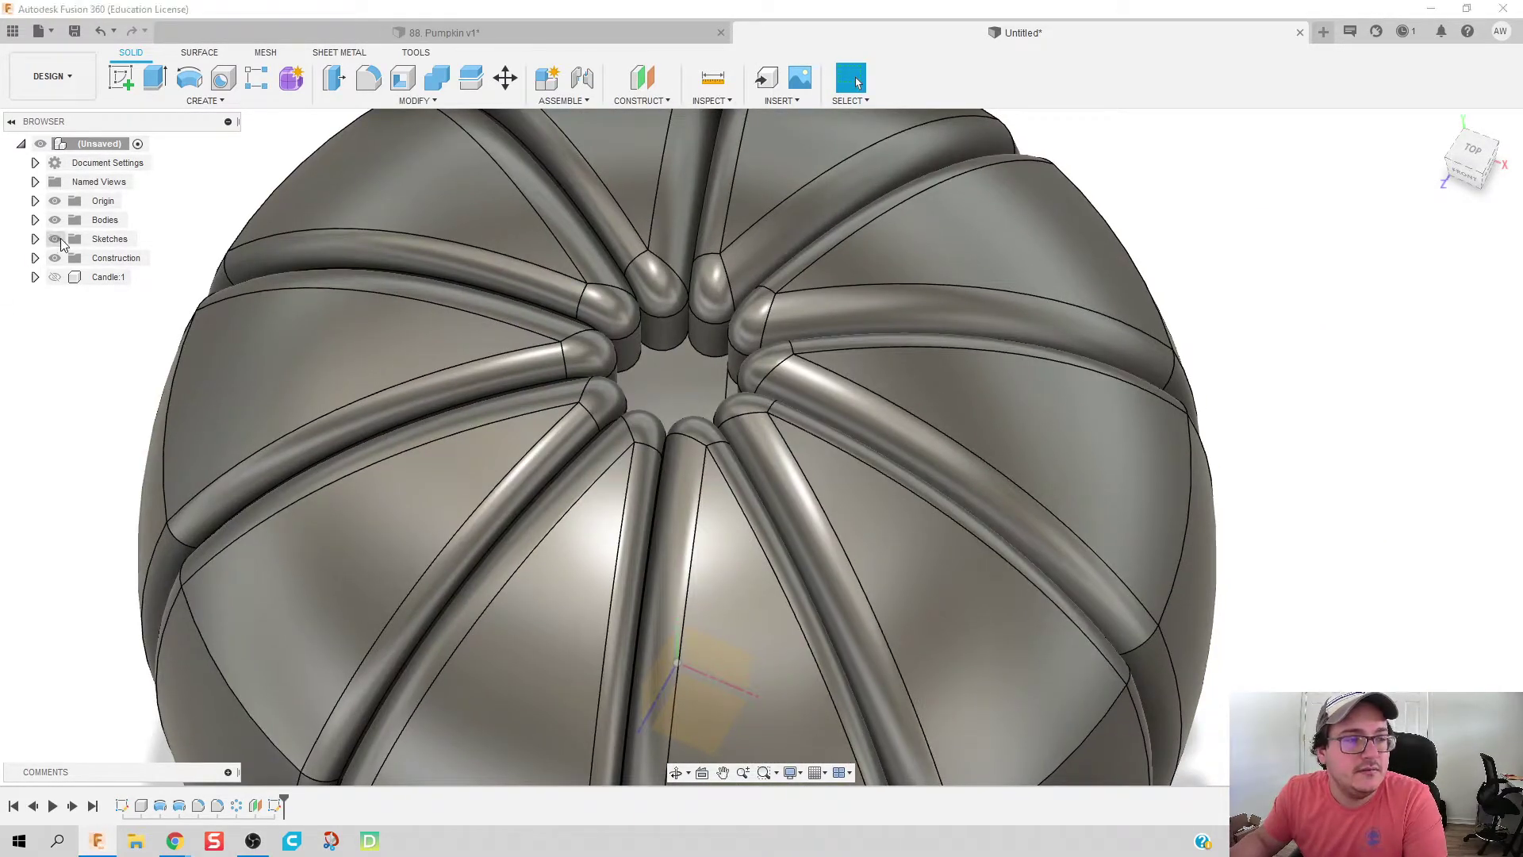
Step: Show the sketches and open Sketch2 for editing
left_click(57, 239)
left_click(35, 238)
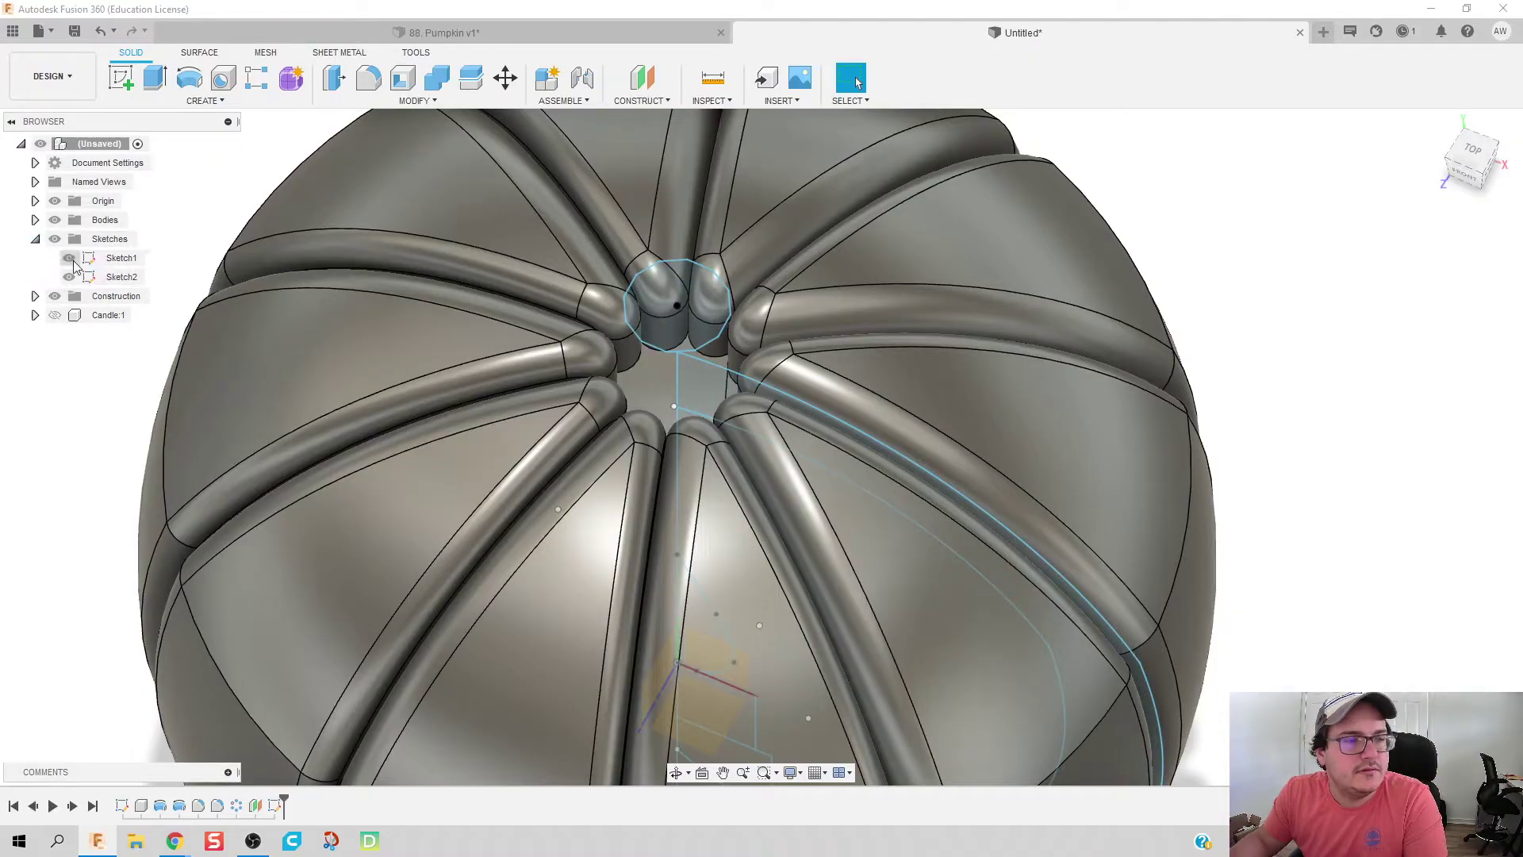
left_click(92, 278)
double_click(92, 281)
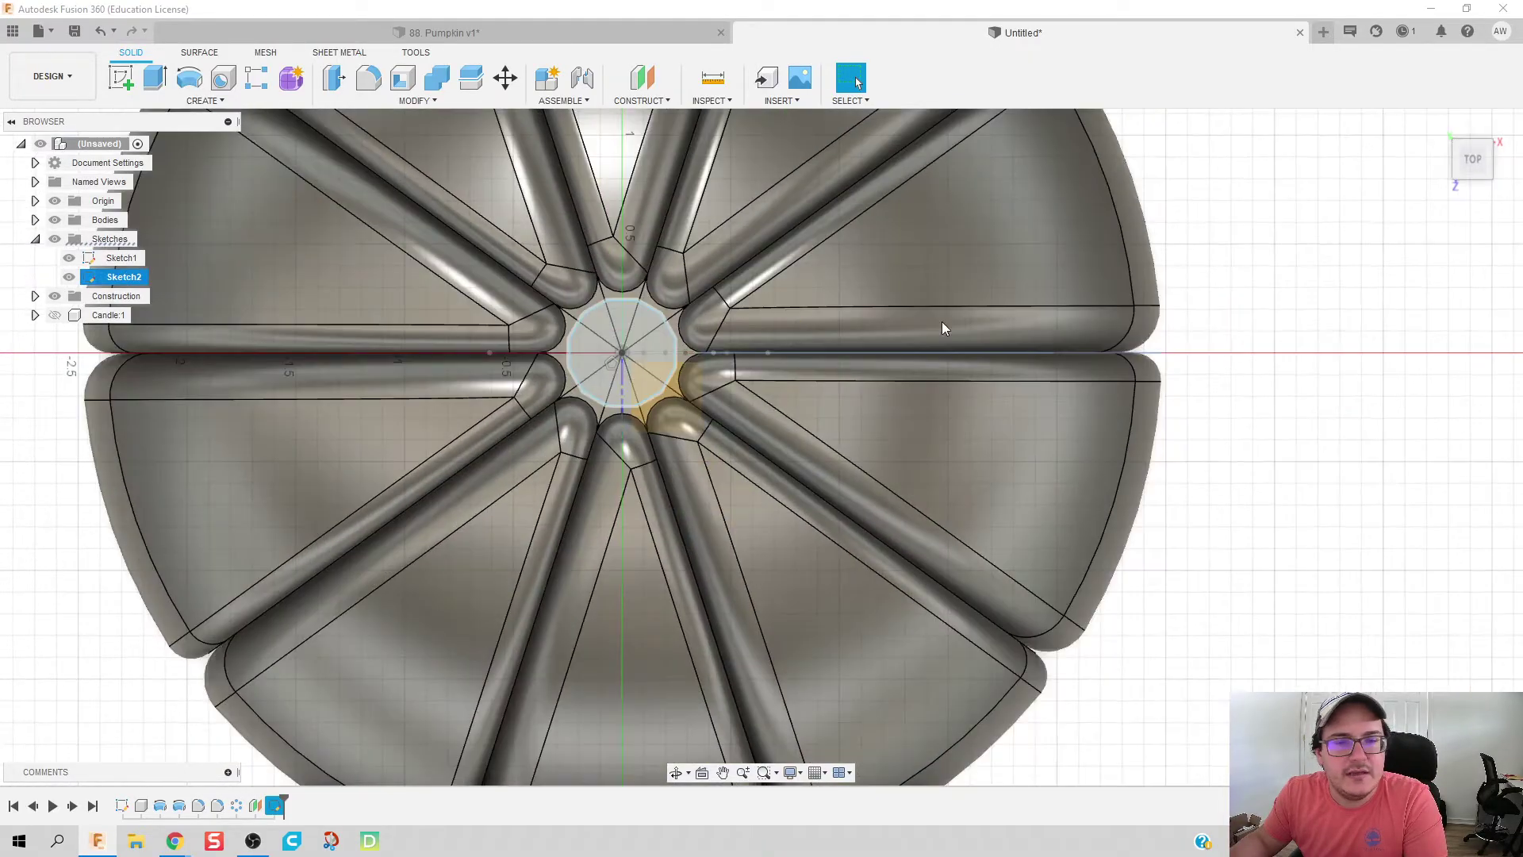
Step: Draw a circle at the line's right end, dimension it 0.125 diameter, and finish the sketch
key("c")
left_click(1166, 352)
left_click(1182, 367)
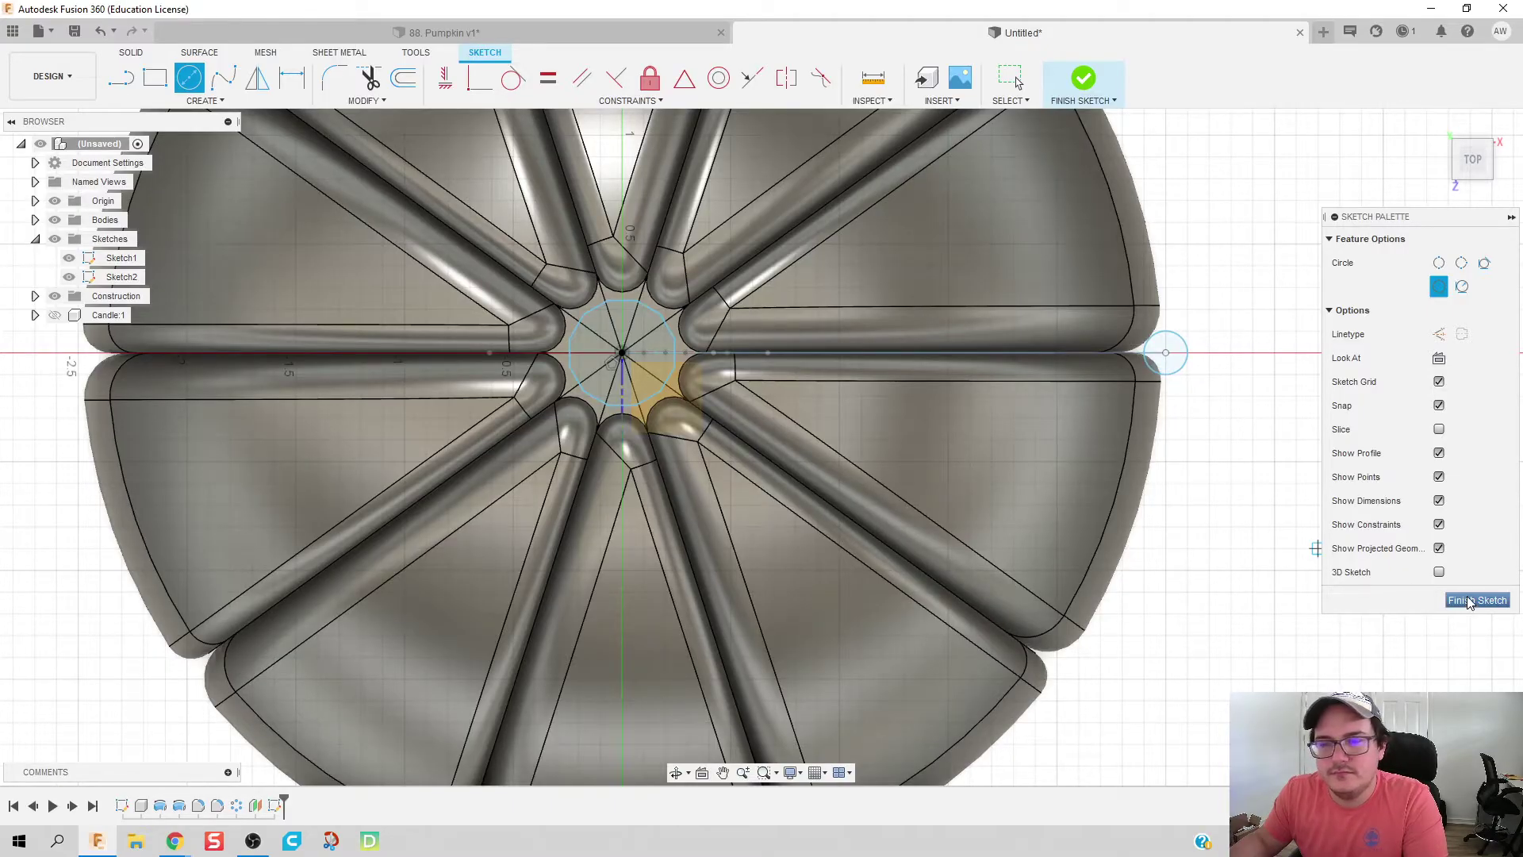
key("d")
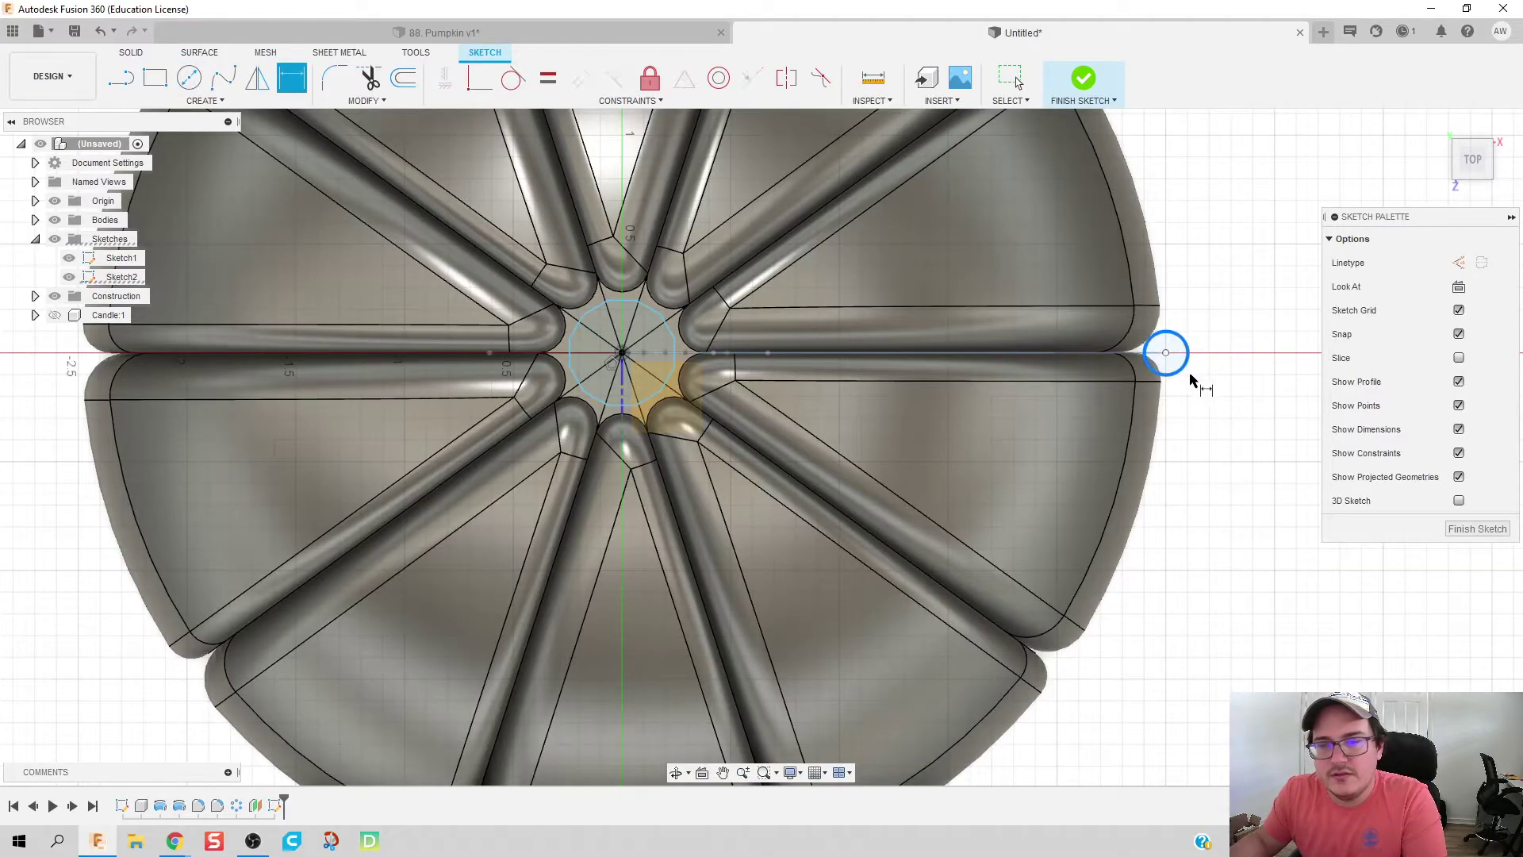
left_click(1193, 386)
left_click(1200, 391)
type("0.125")
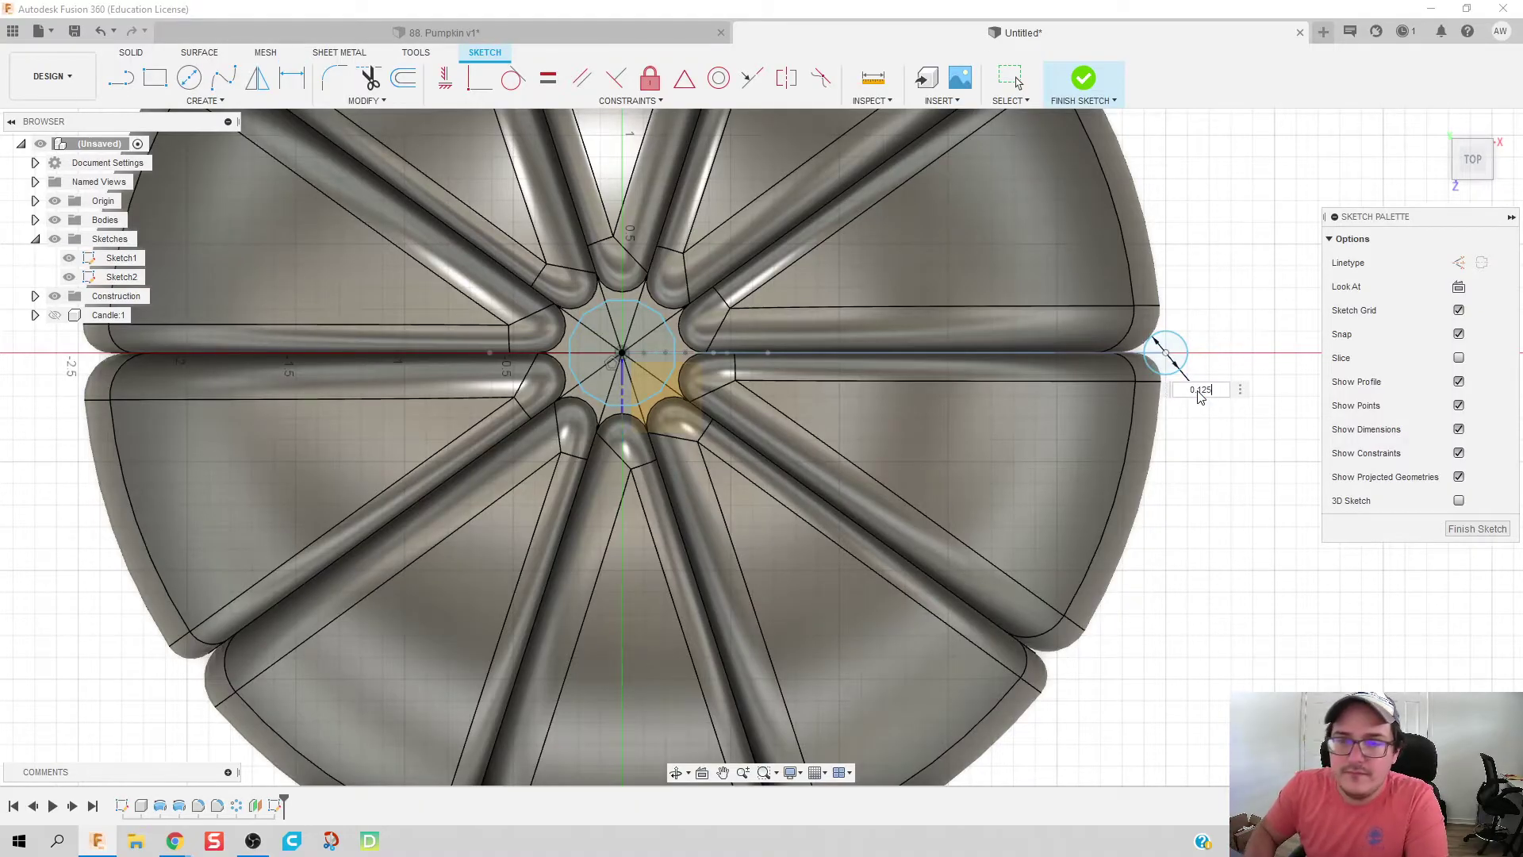
key("Return")
left_click(1477, 528)
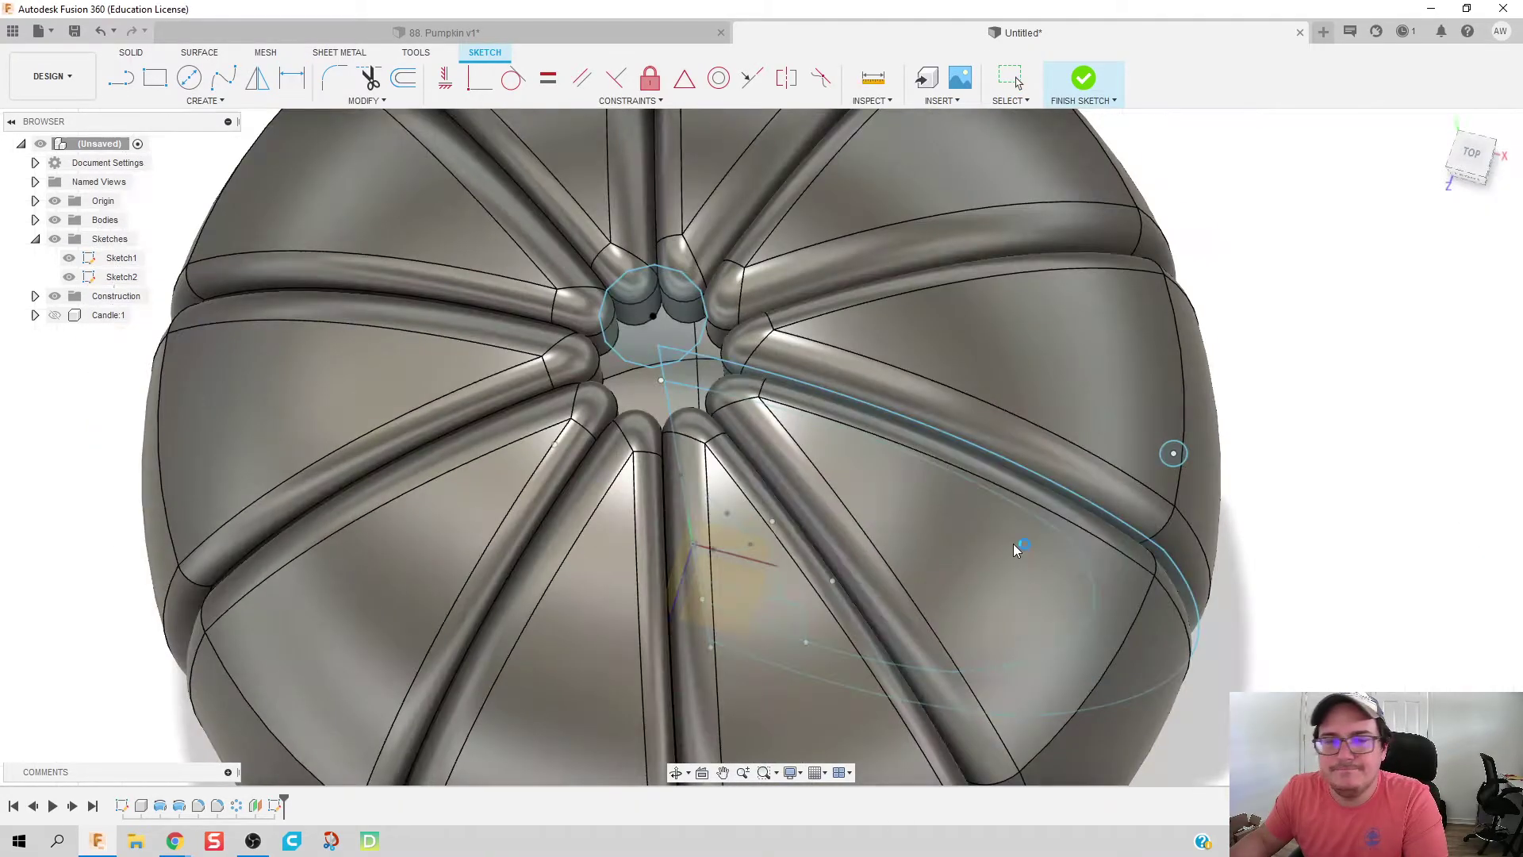
scroll(750, 313, "down", 5)
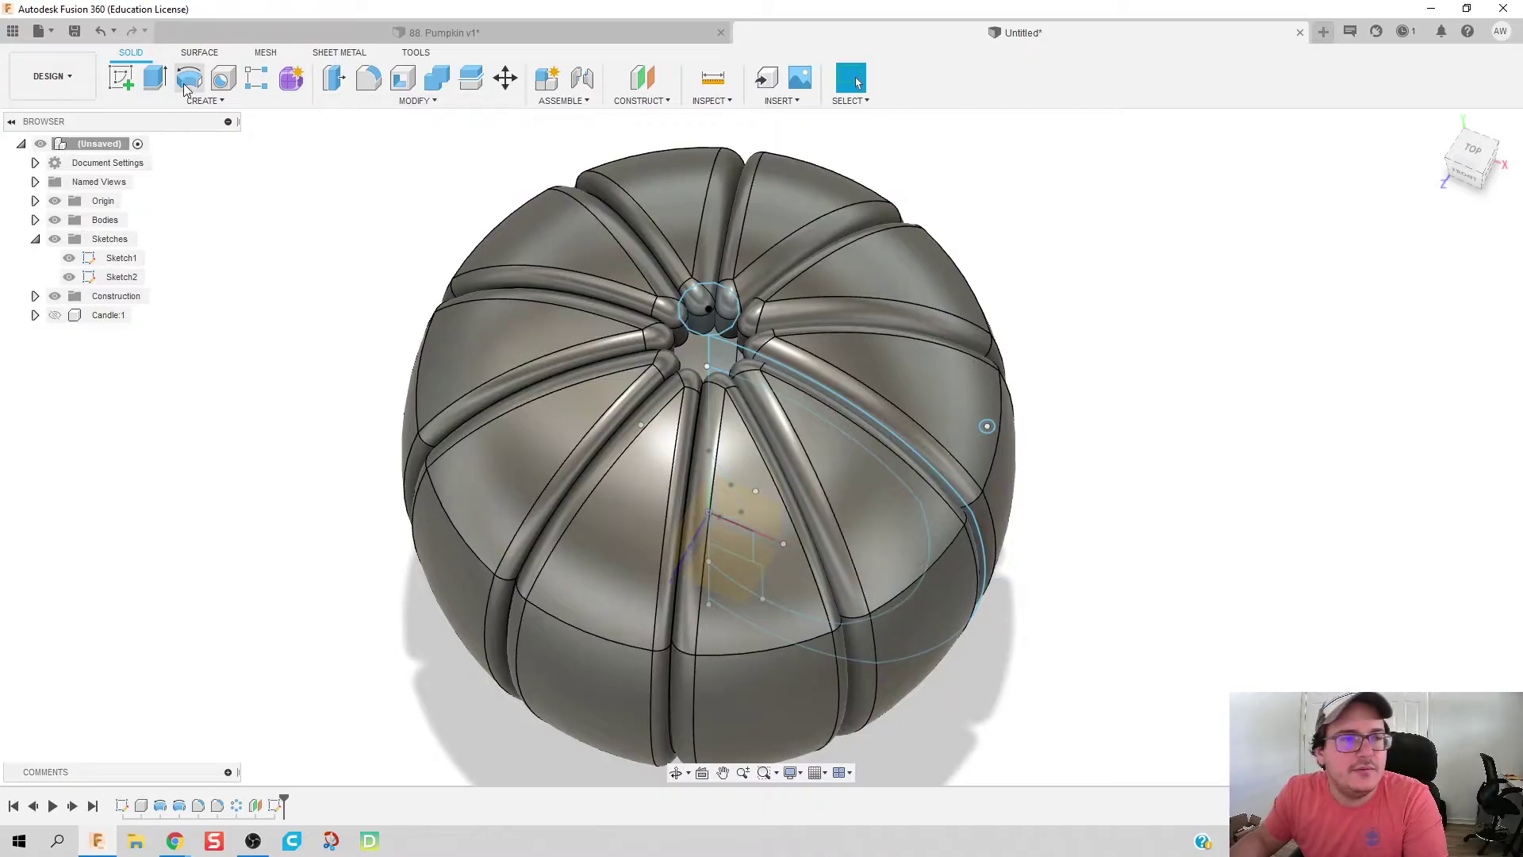
Step: Extrude the top-centre polygon profile -0.70 in with a 25° taper angle
key("e")
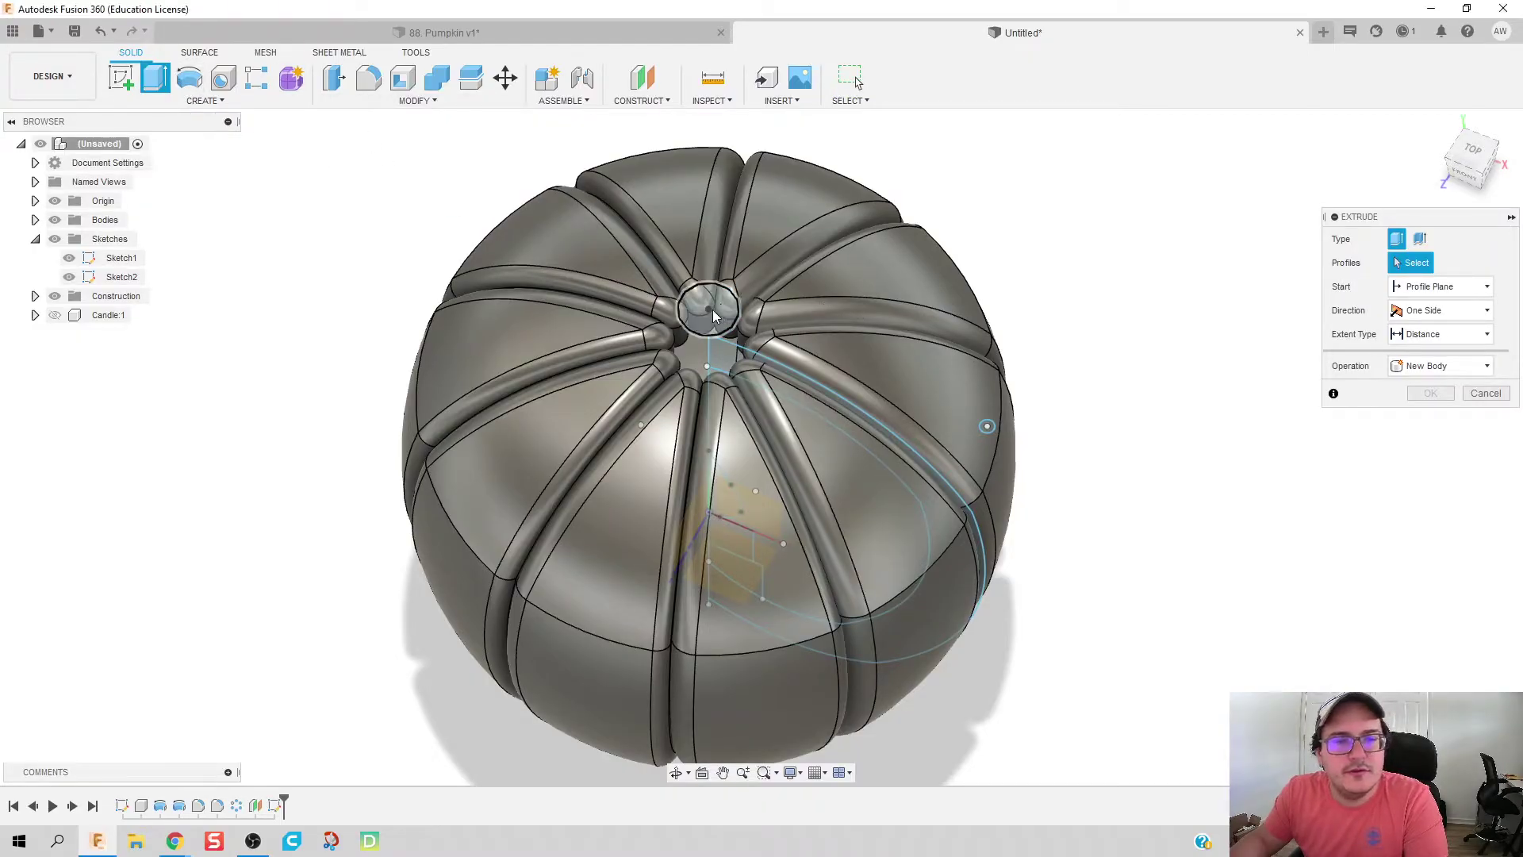
left_click(713, 311)
scroll(769, 354, "down", 2)
scroll(763, 358, "up", 4)
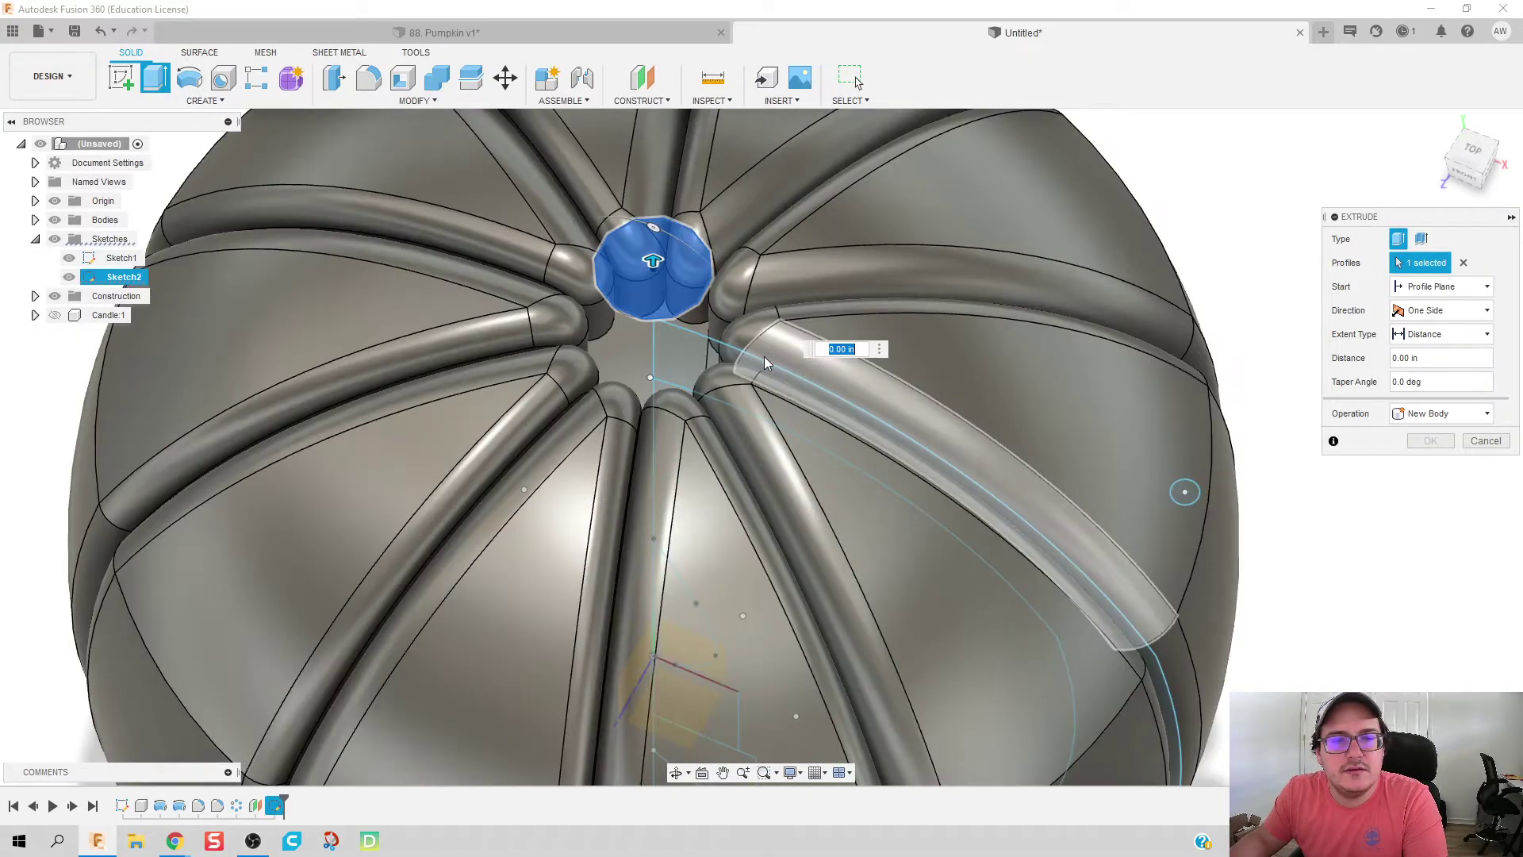
middle_click_drag(763, 359, 649, 253, "shift")
left_click_drag(652, 252, 655, 444)
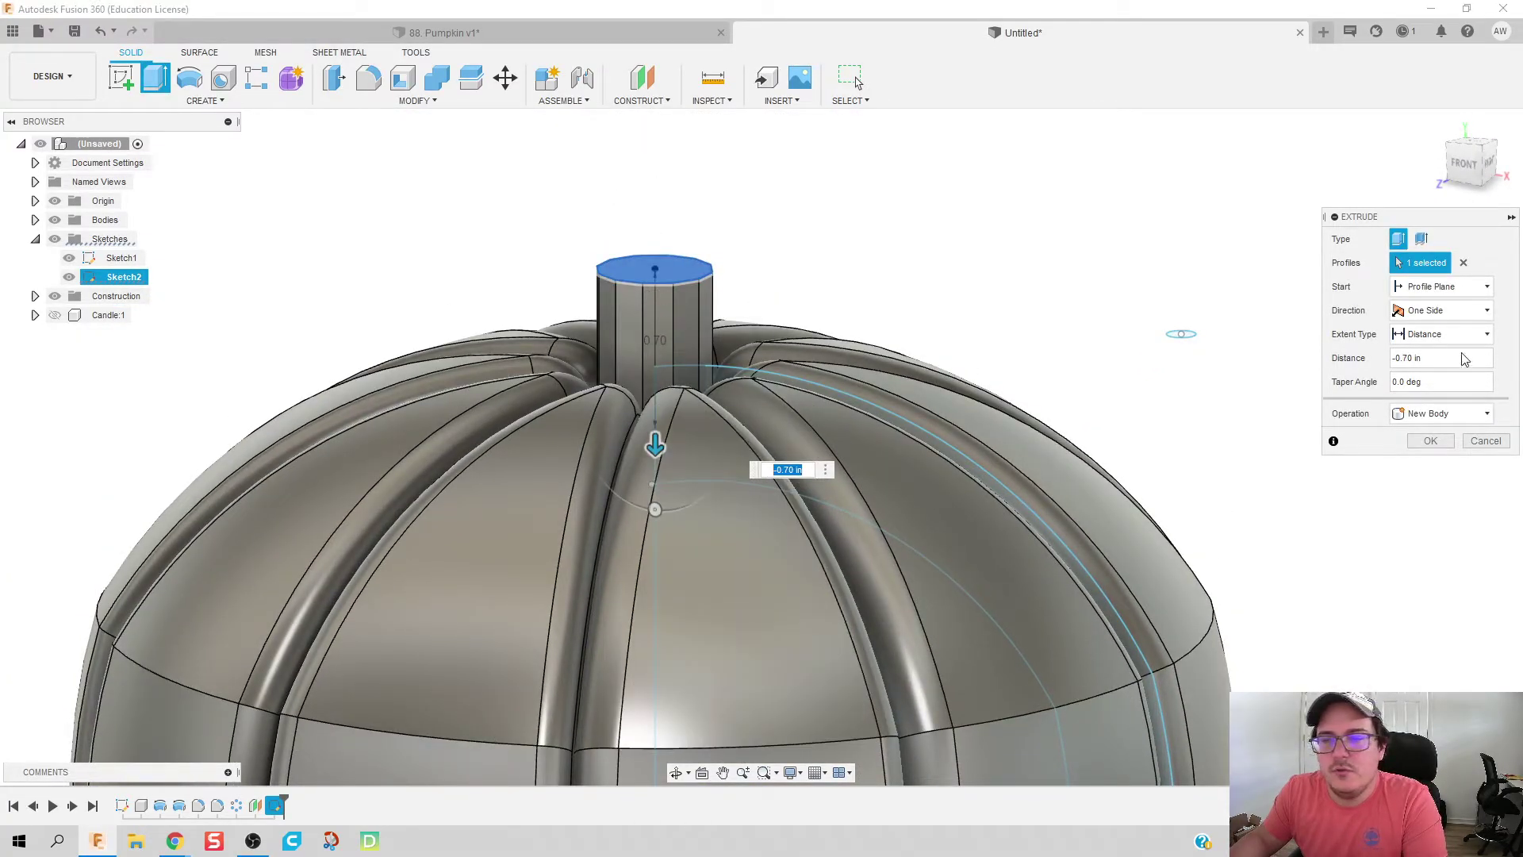
left_click(1434, 381)
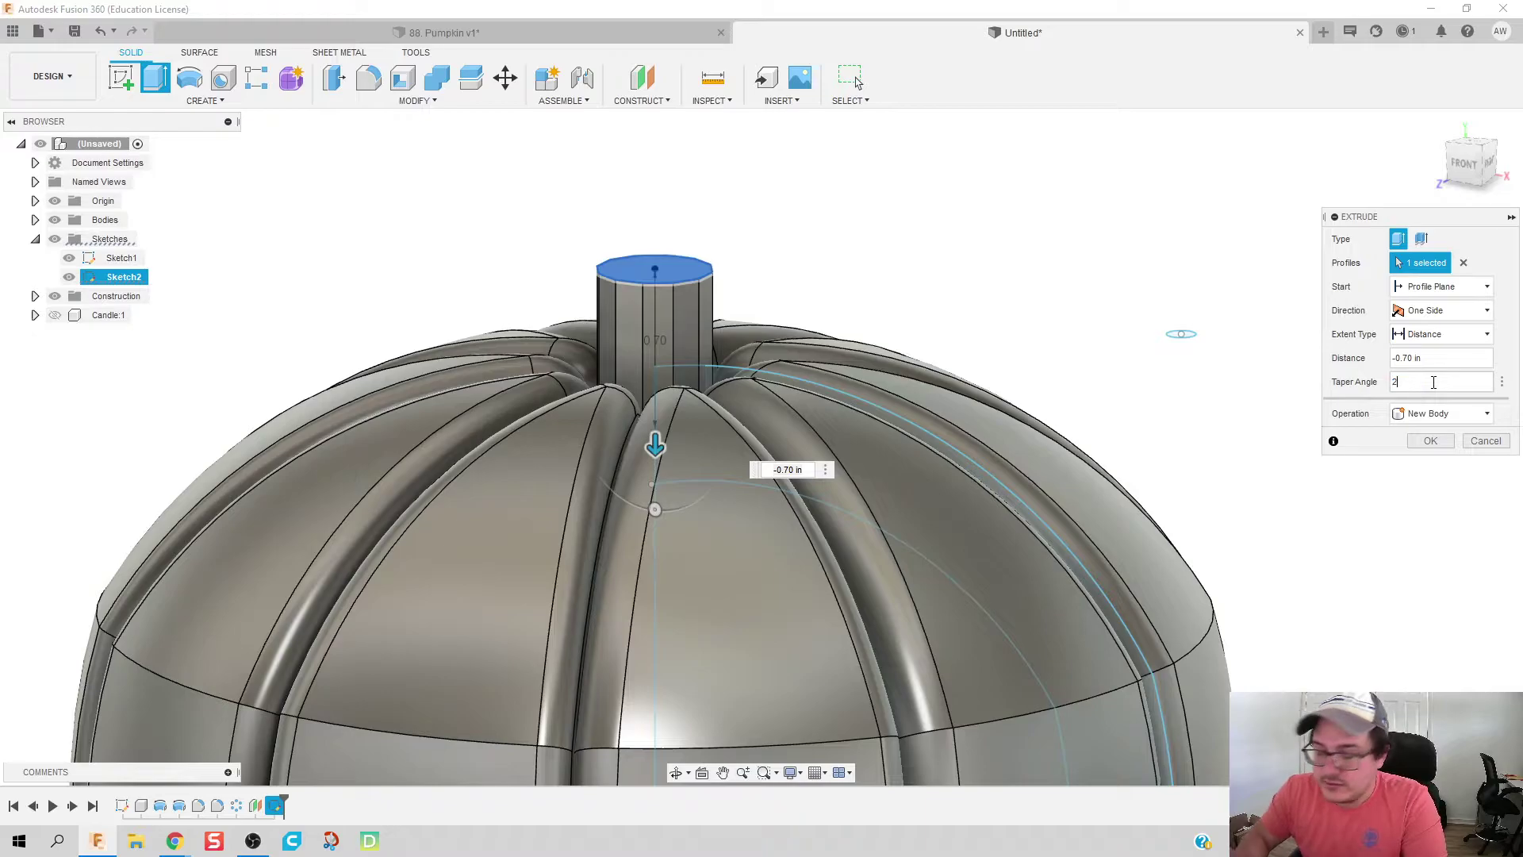
key("Return")
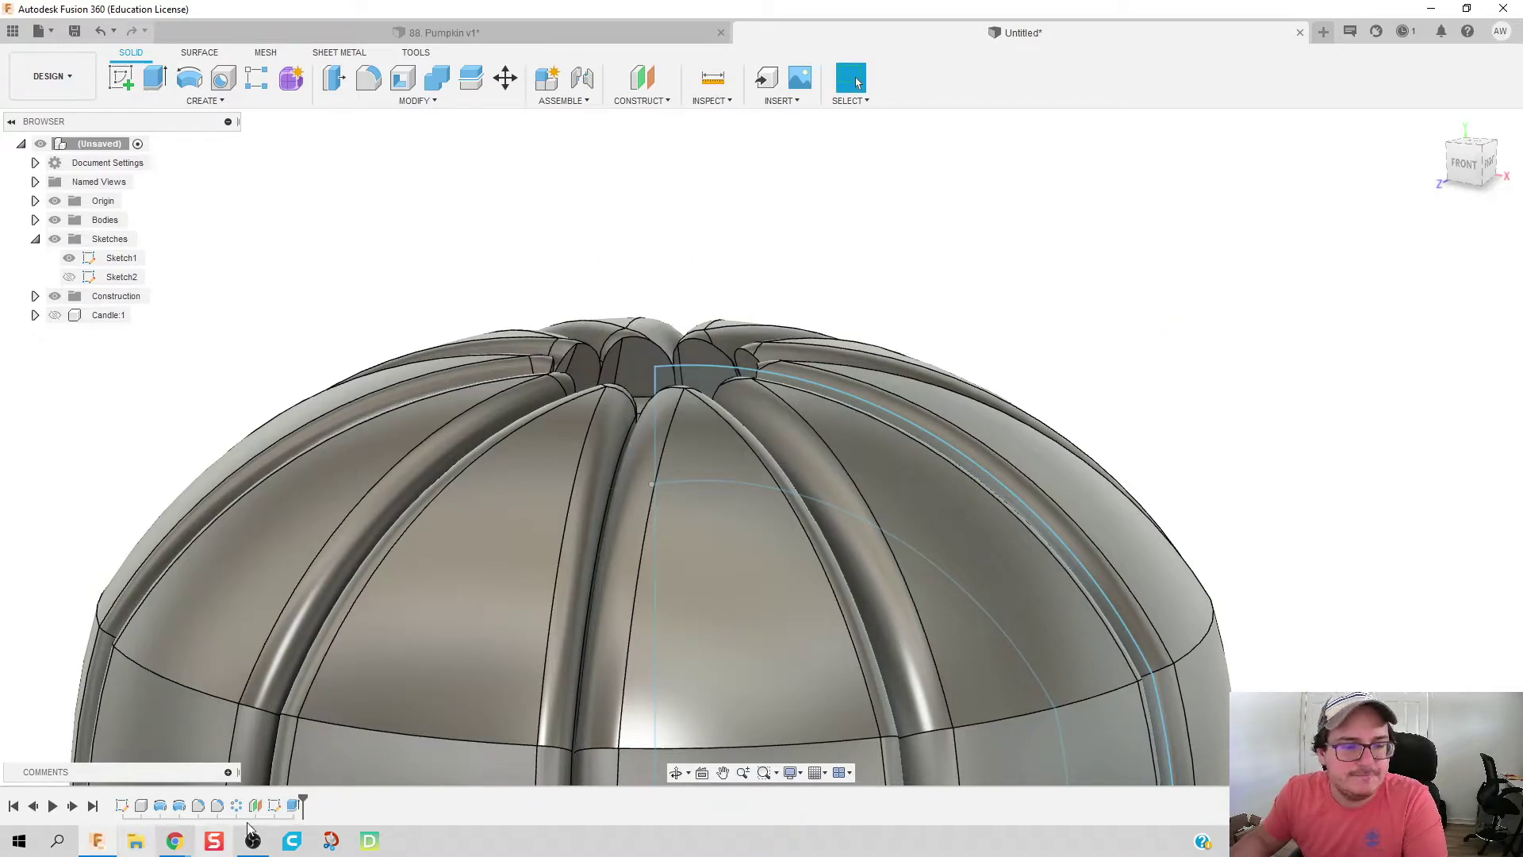
Step: Edit the stem extrusion and change its operation to Join
double_click(275, 805)
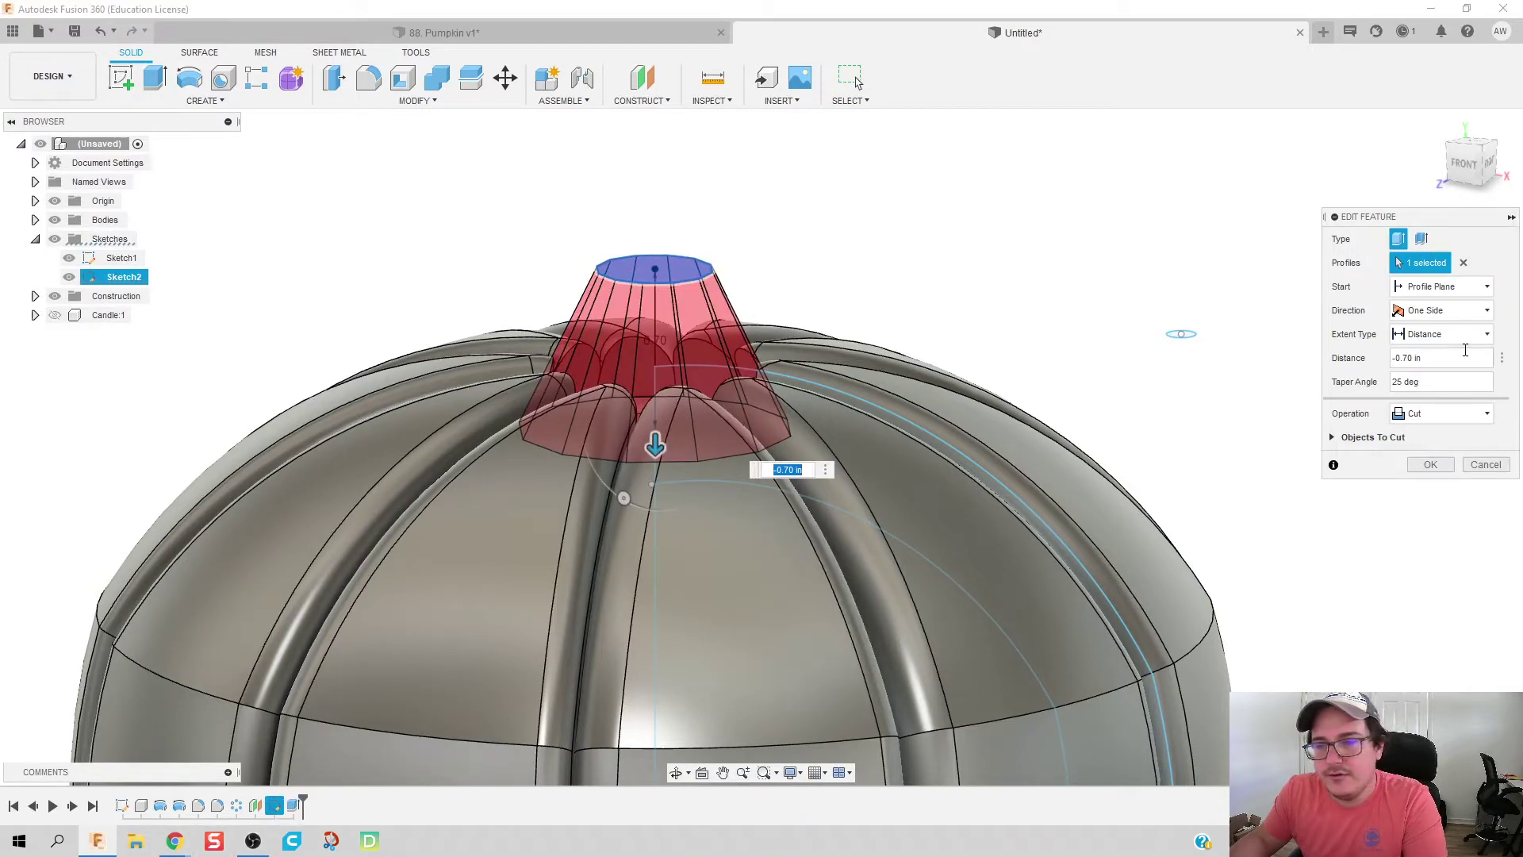
left_click(1436, 410)
left_click(1435, 447)
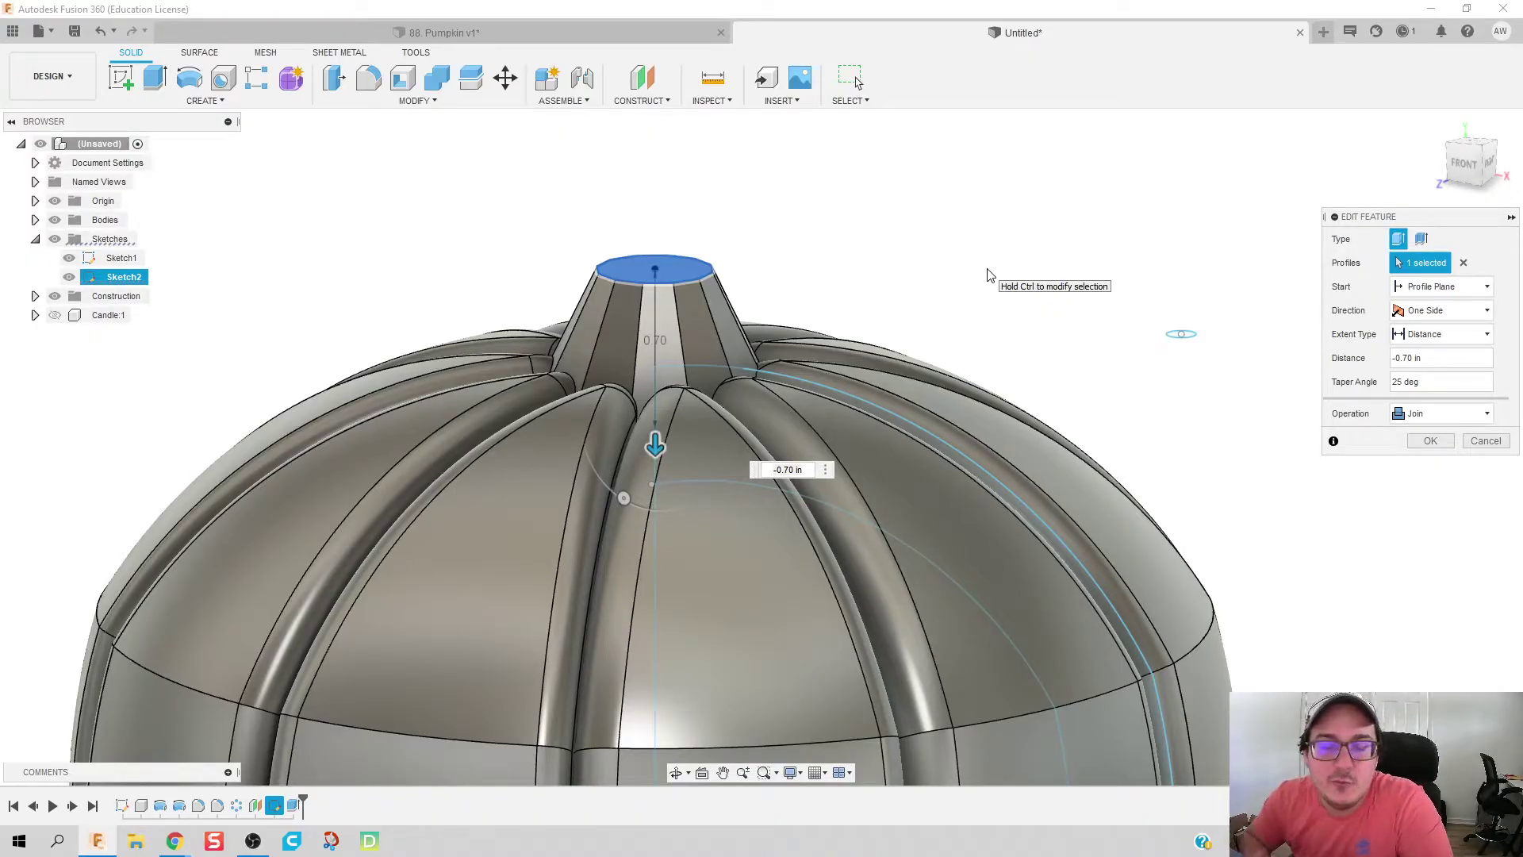
left_click(1433, 442)
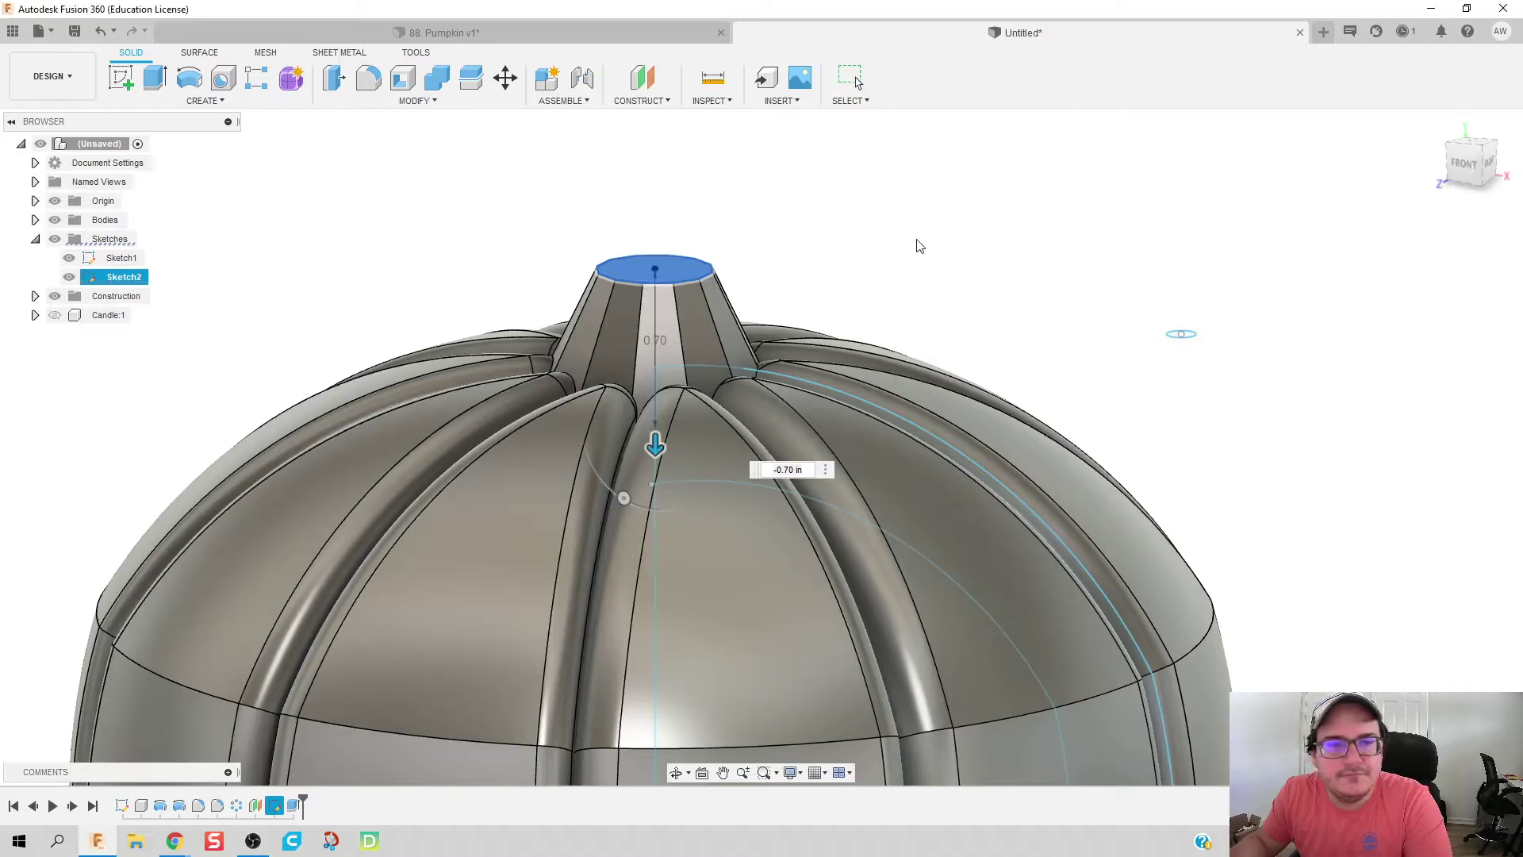
Step: Expand Bodies to select and deselect Body1, then turn Sketch2's visibility back on
middle_click_drag(860, 244, 855, 206, "shift")
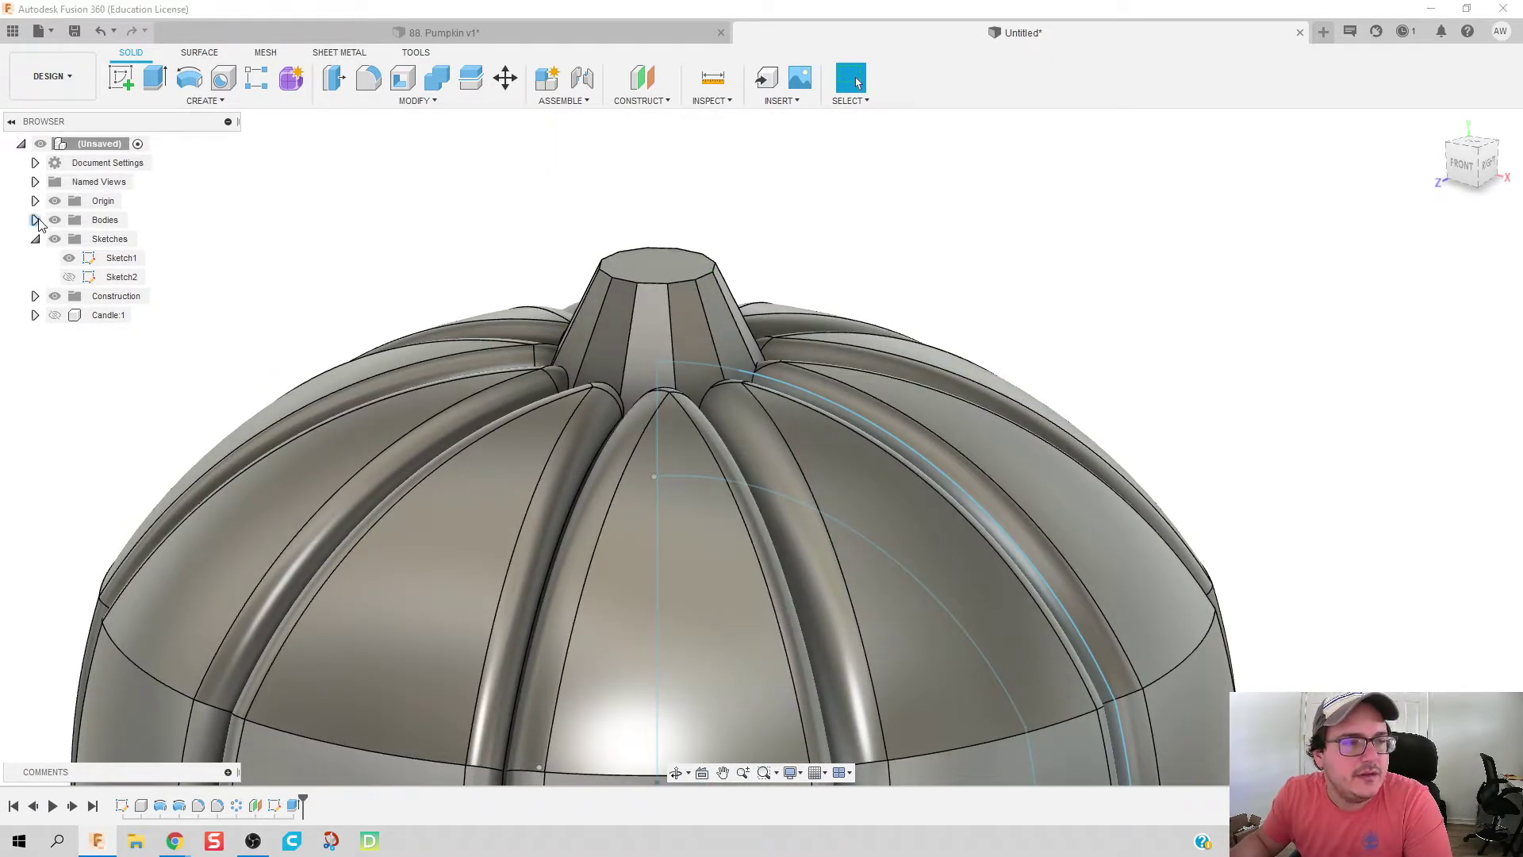
left_click(35, 219)
left_click(111, 239)
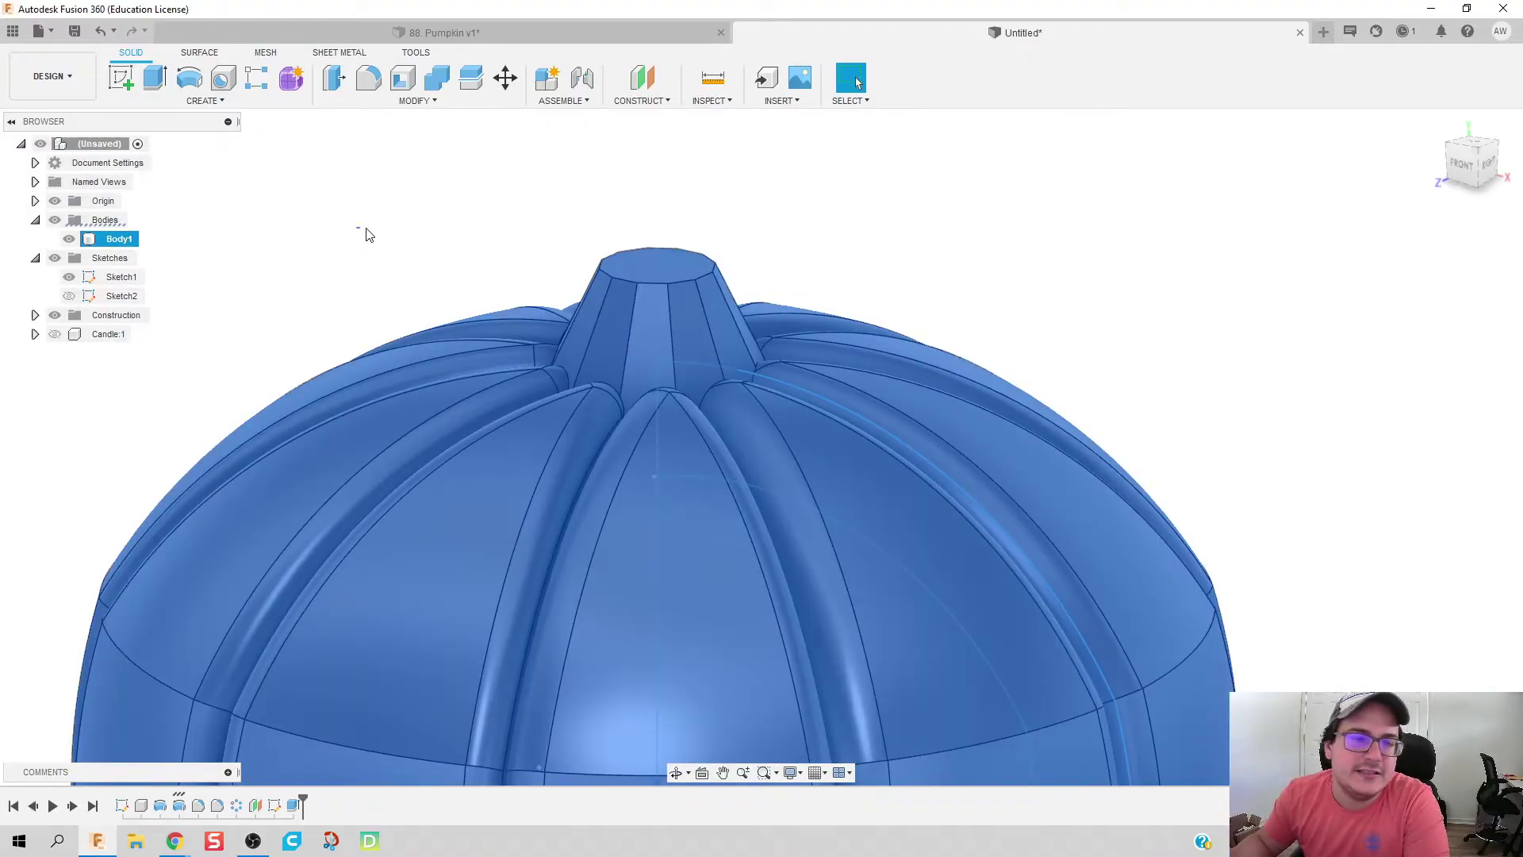
left_click(359, 277)
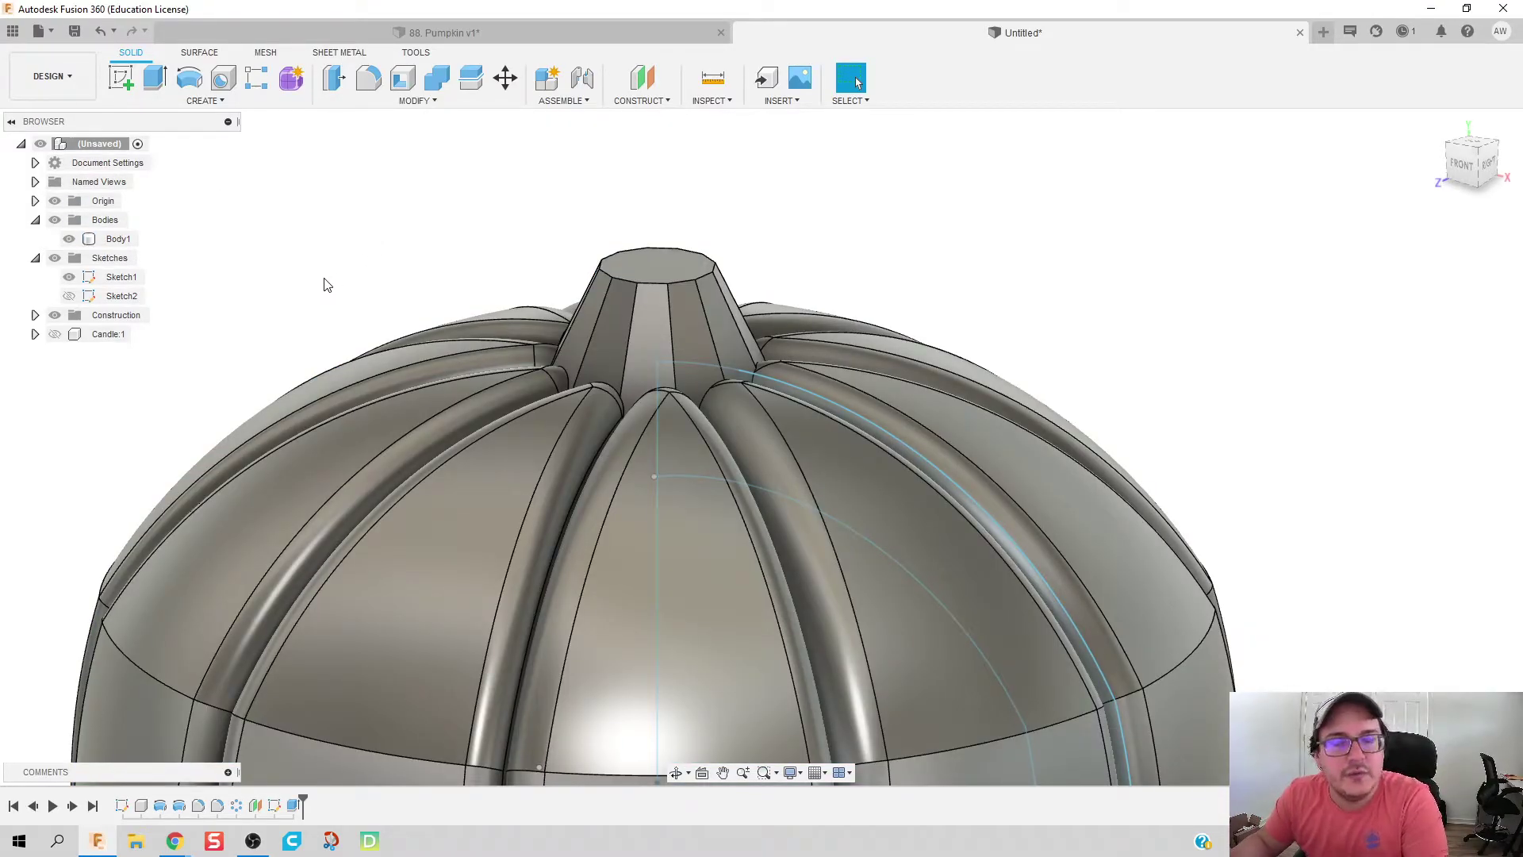
left_click(69, 296)
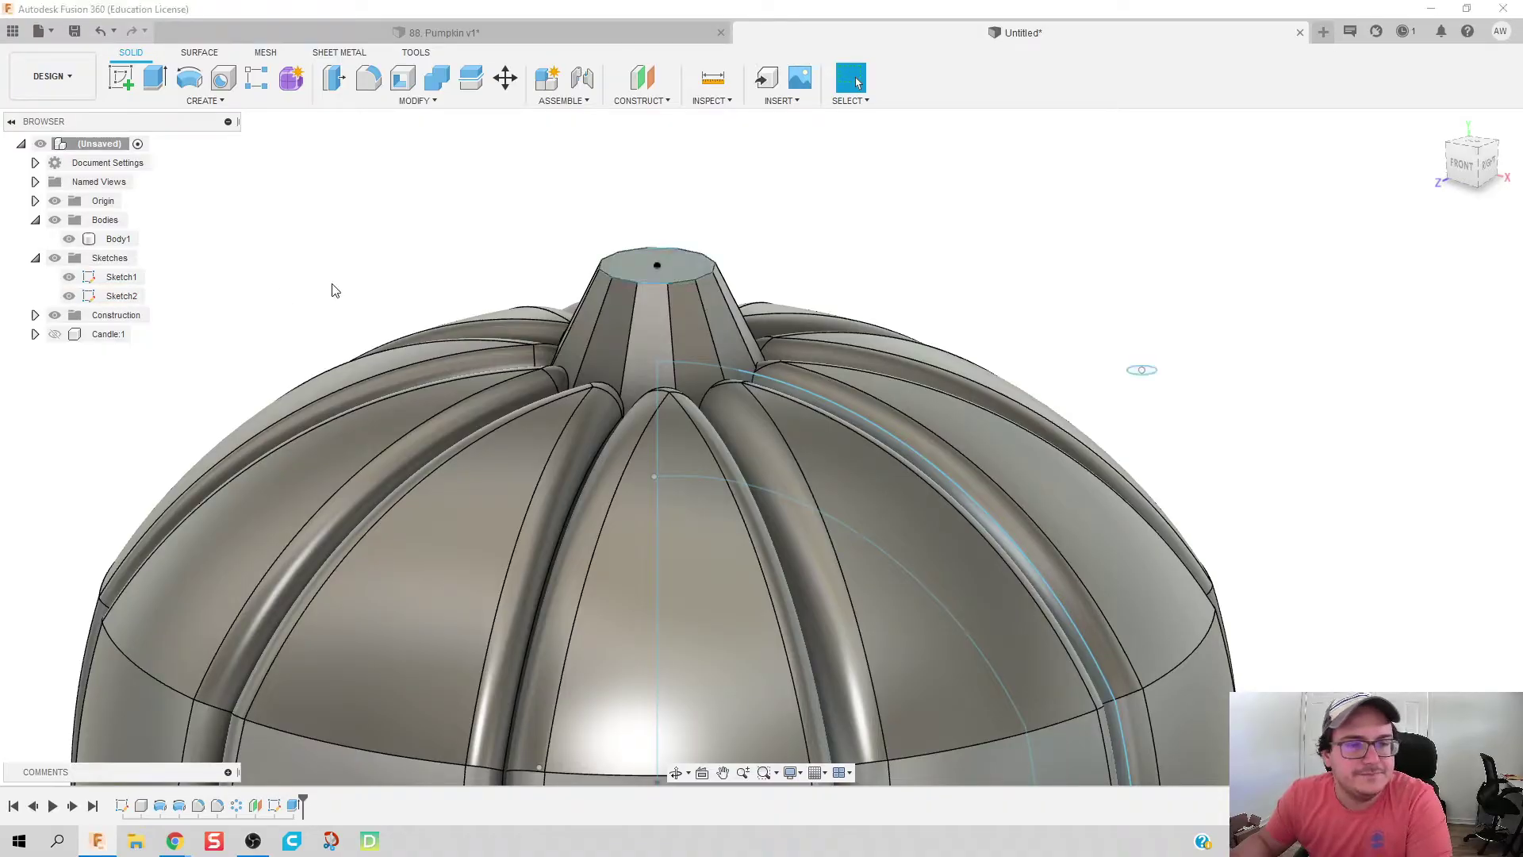
Step: Collapse the Bodies and Sketches folders, show the Origin, and hide the pumpkin body
scroll(323, 272, "down", 3)
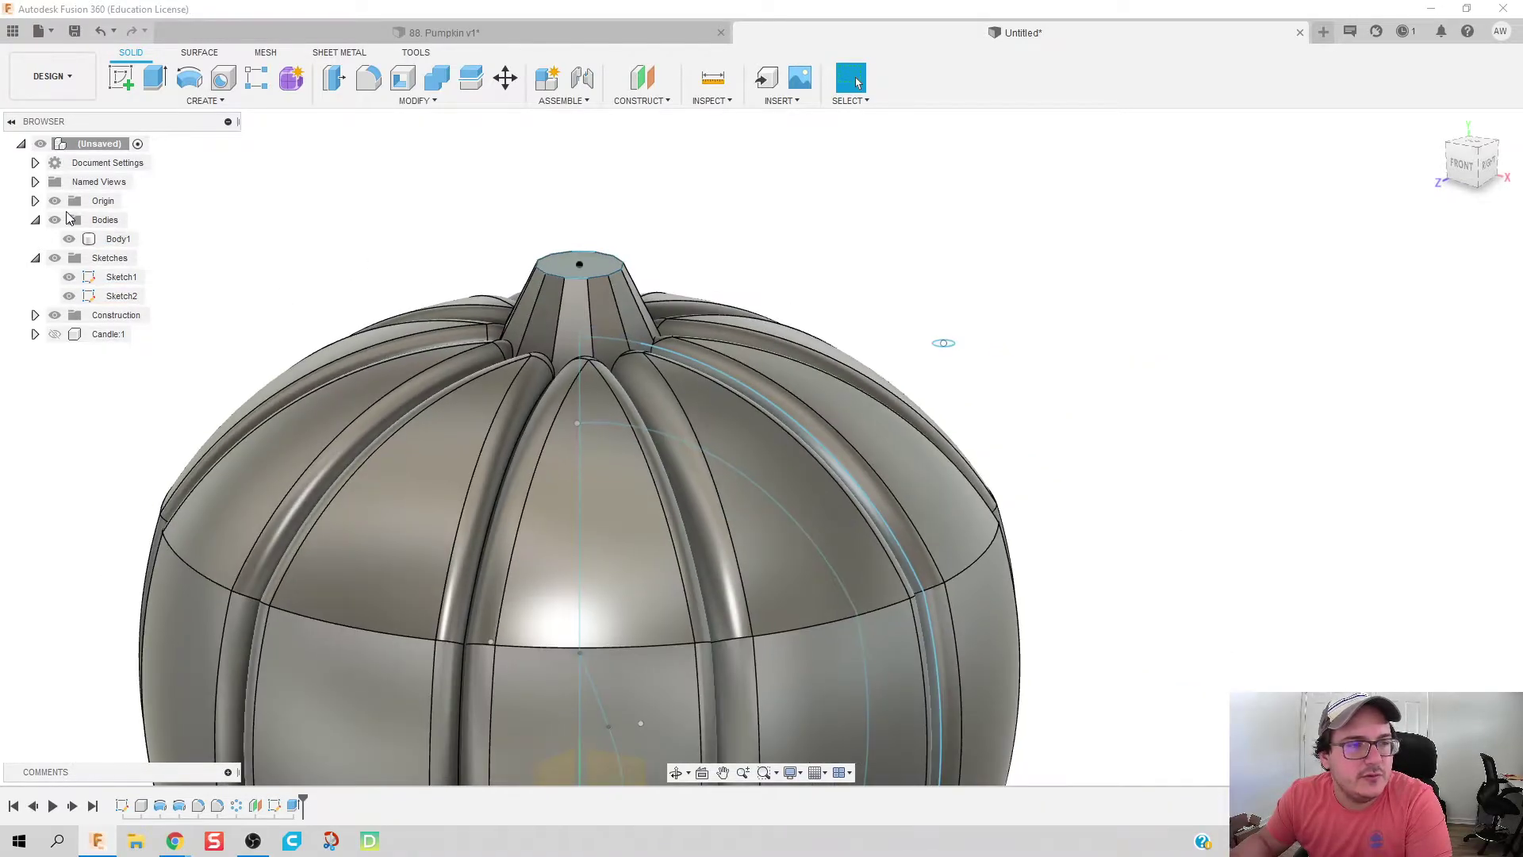
left_click(34, 220)
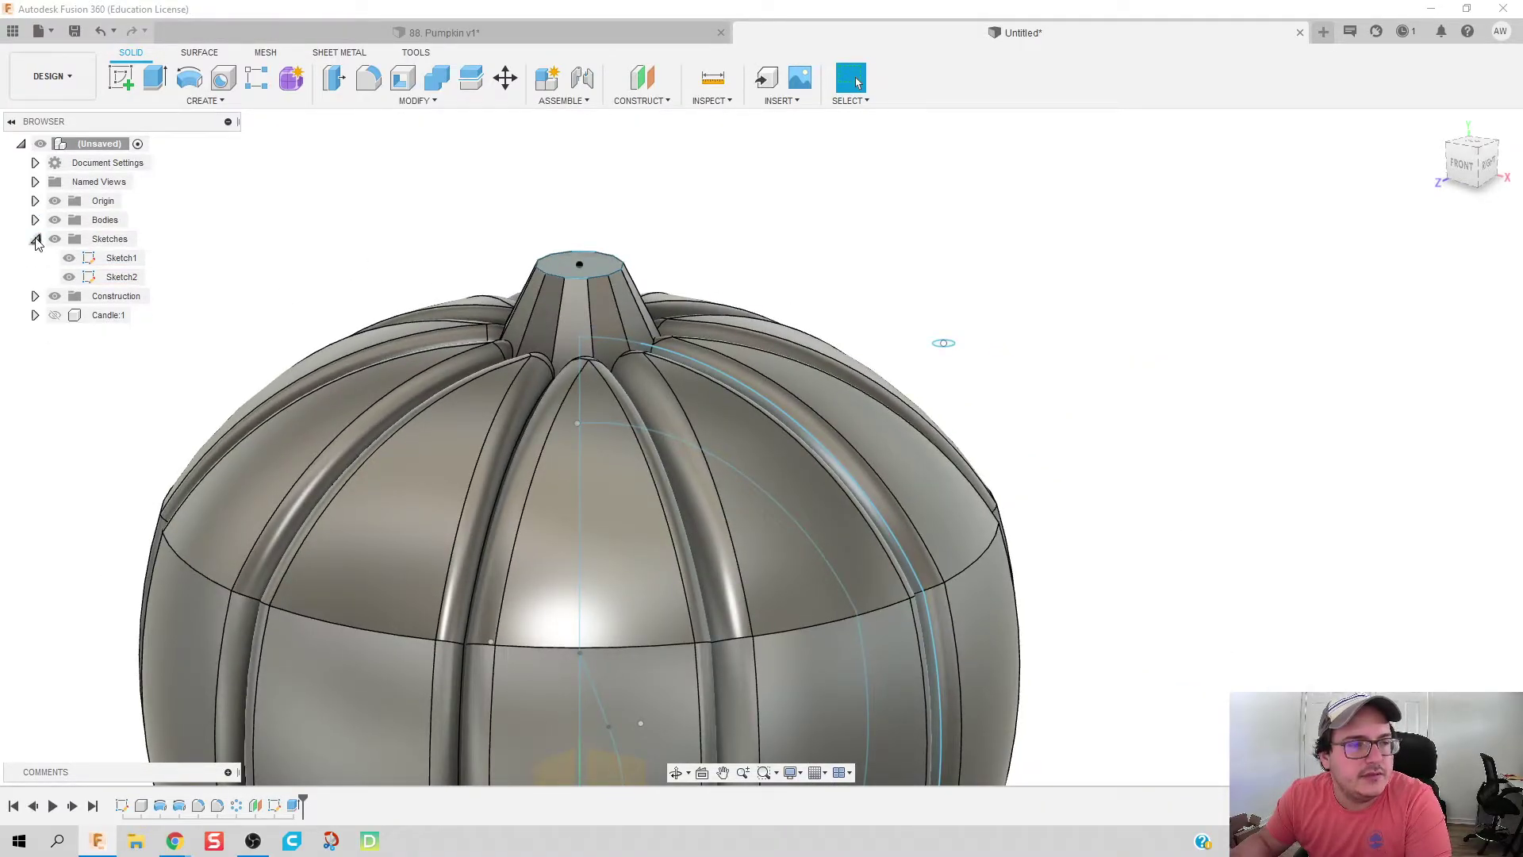
left_click(35, 240)
left_click(64, 205)
left_click(59, 202)
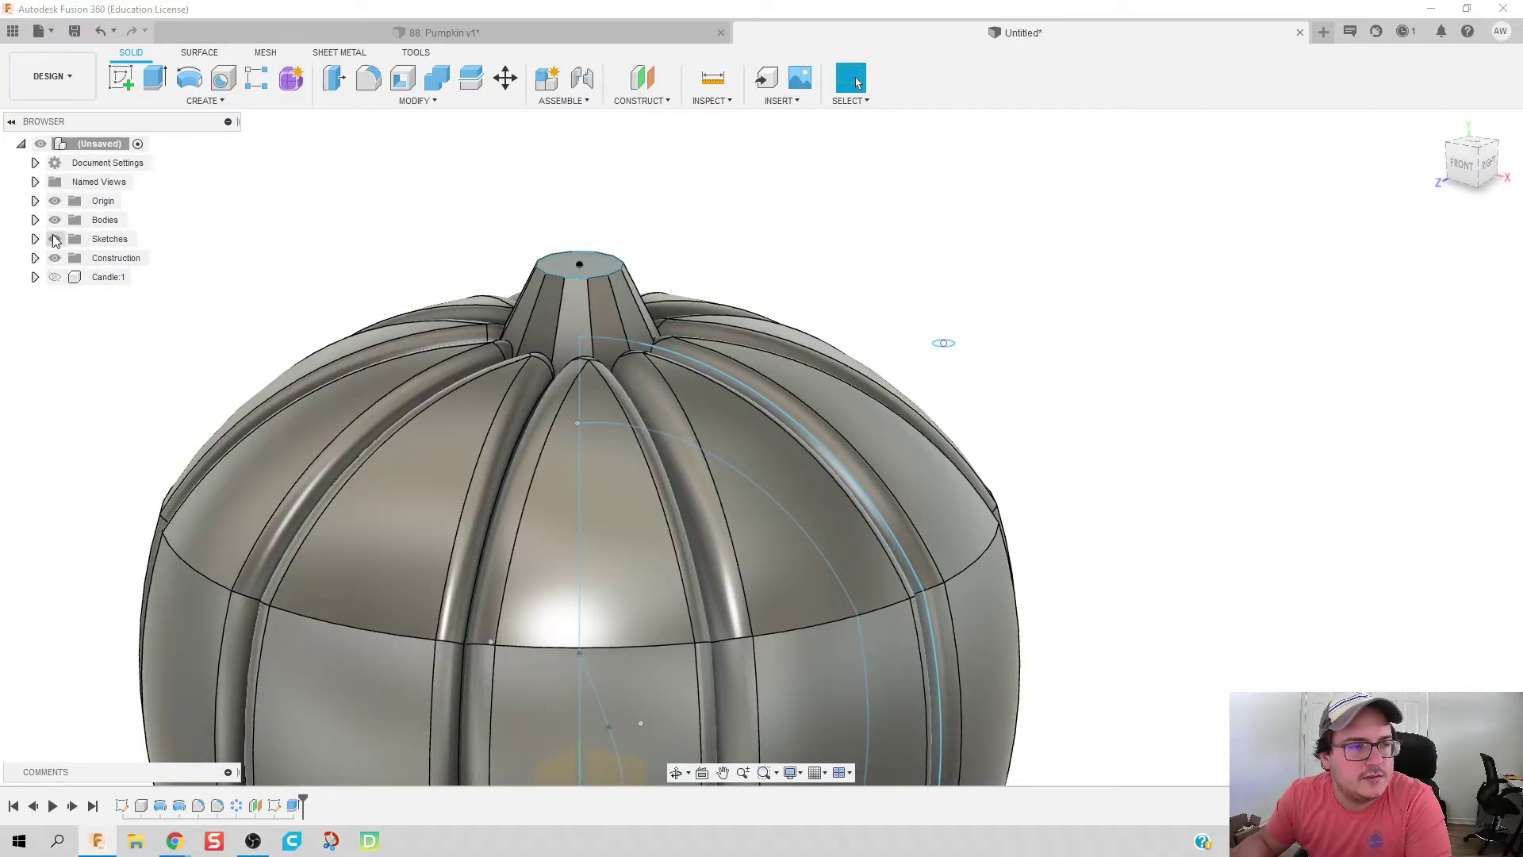
left_click(54, 220)
middle_click_drag(426, 615, 441, 404)
Step: On the front plane, draw a four-point spline from the stem top to the small circle
left_click(123, 77)
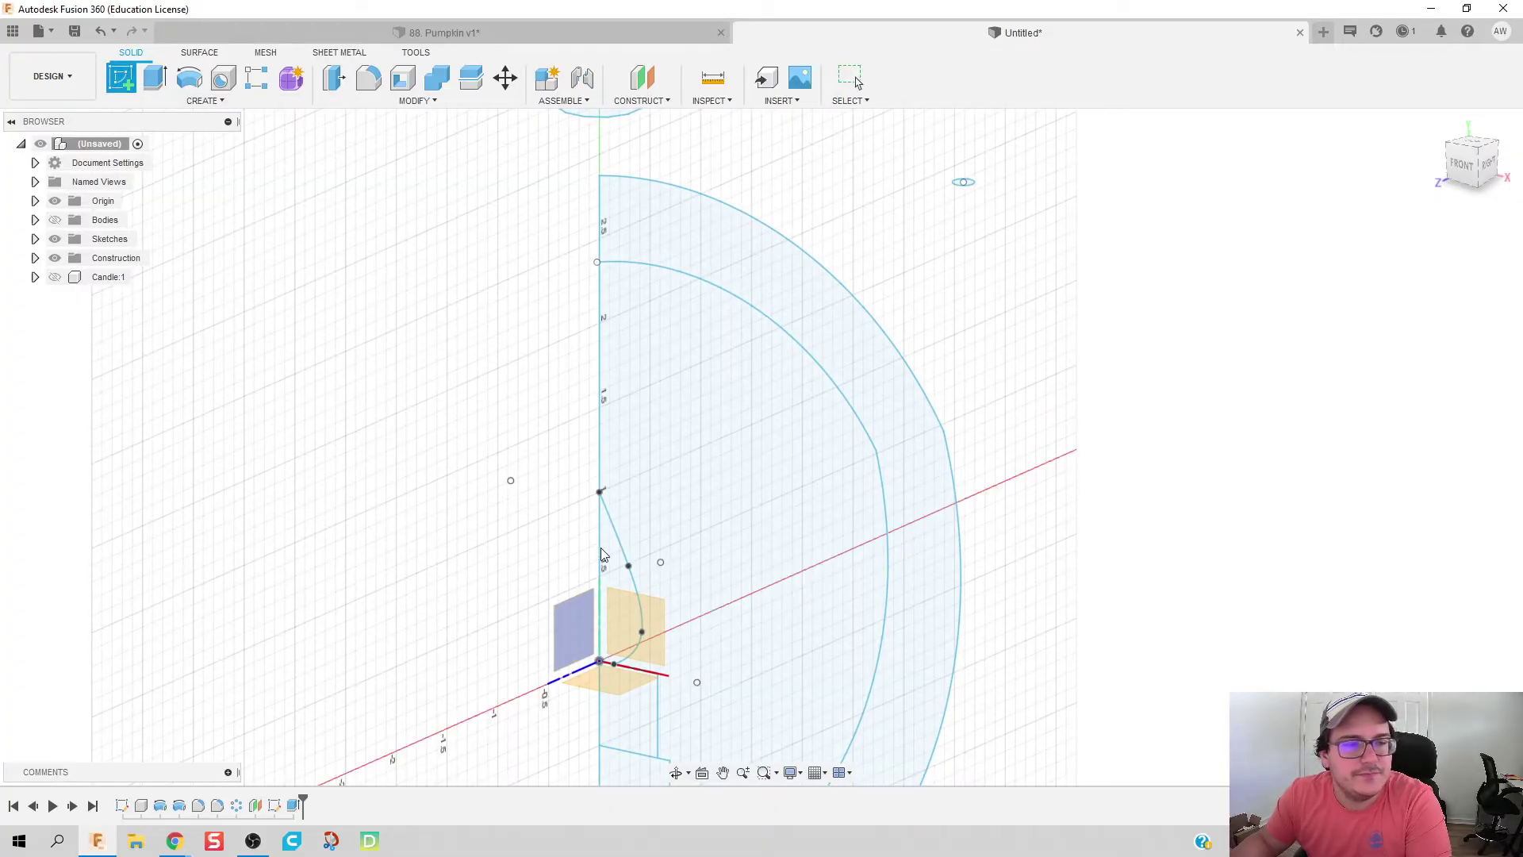
left_click(652, 640)
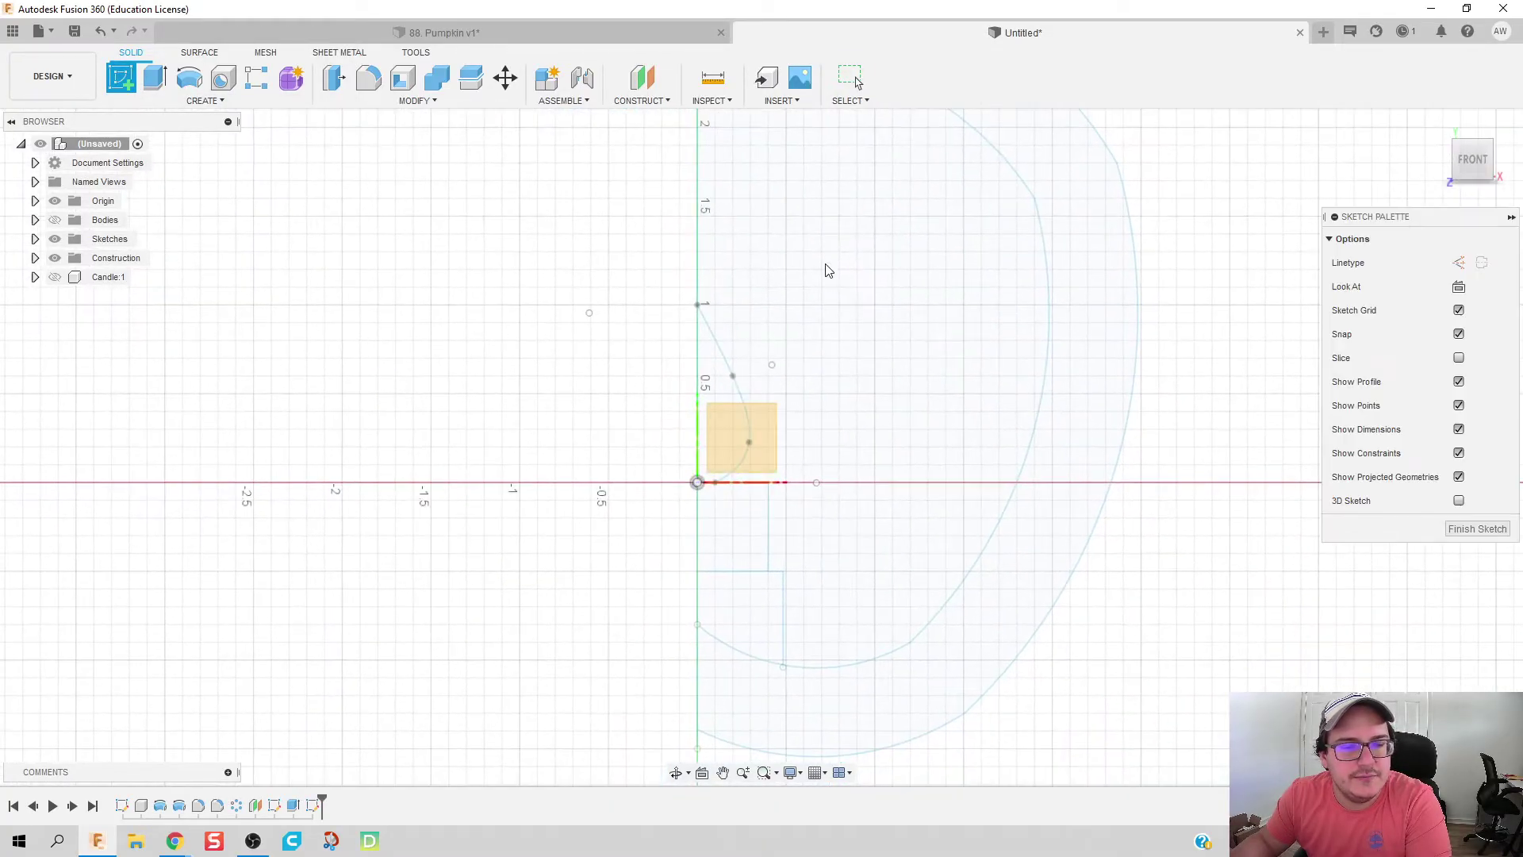
scroll(762, 568, "up", 5)
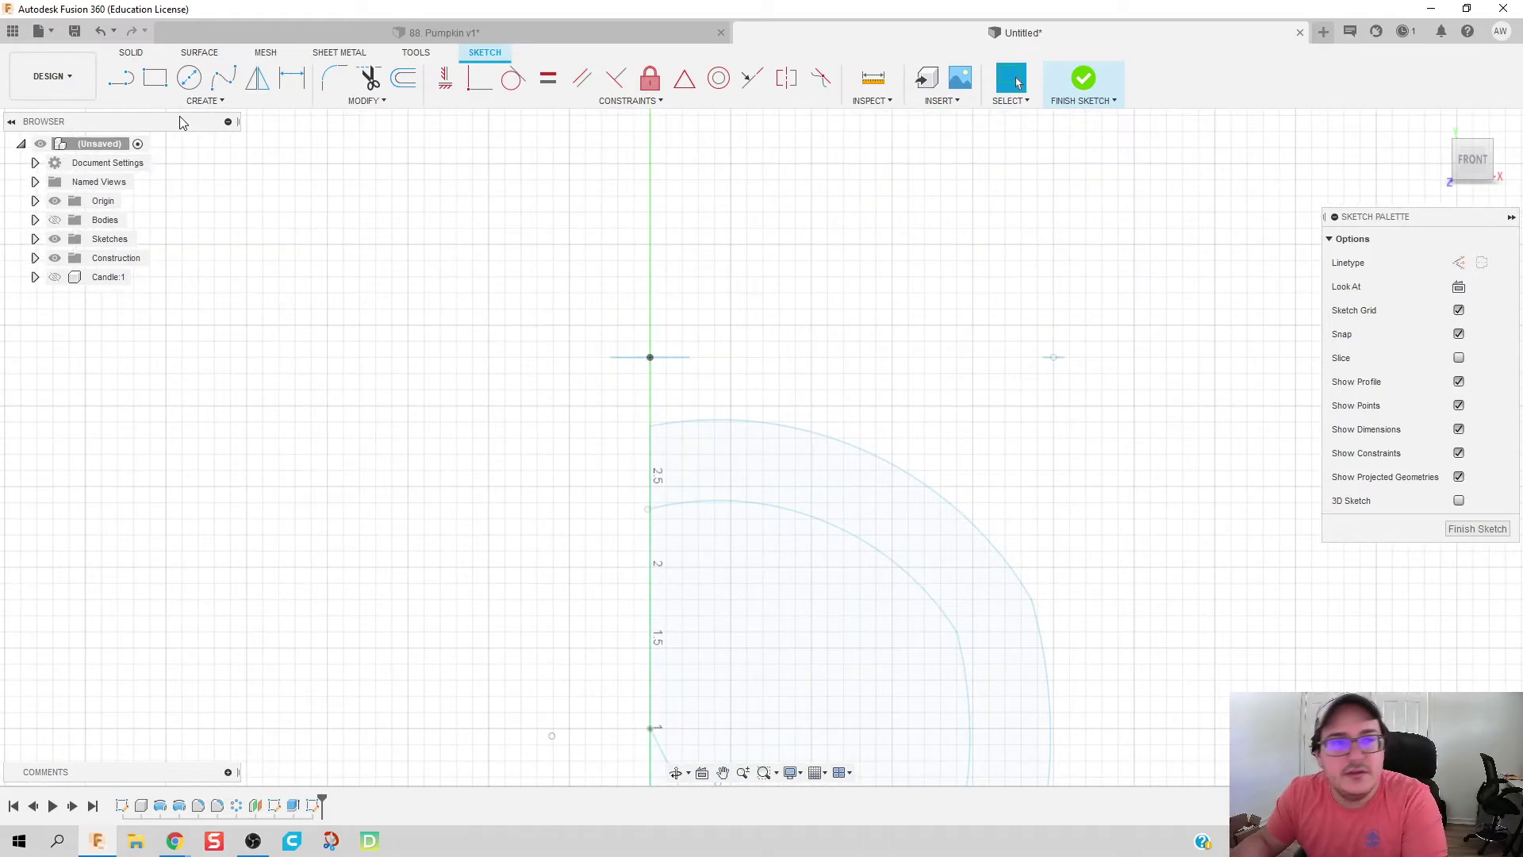
left_click(222, 77)
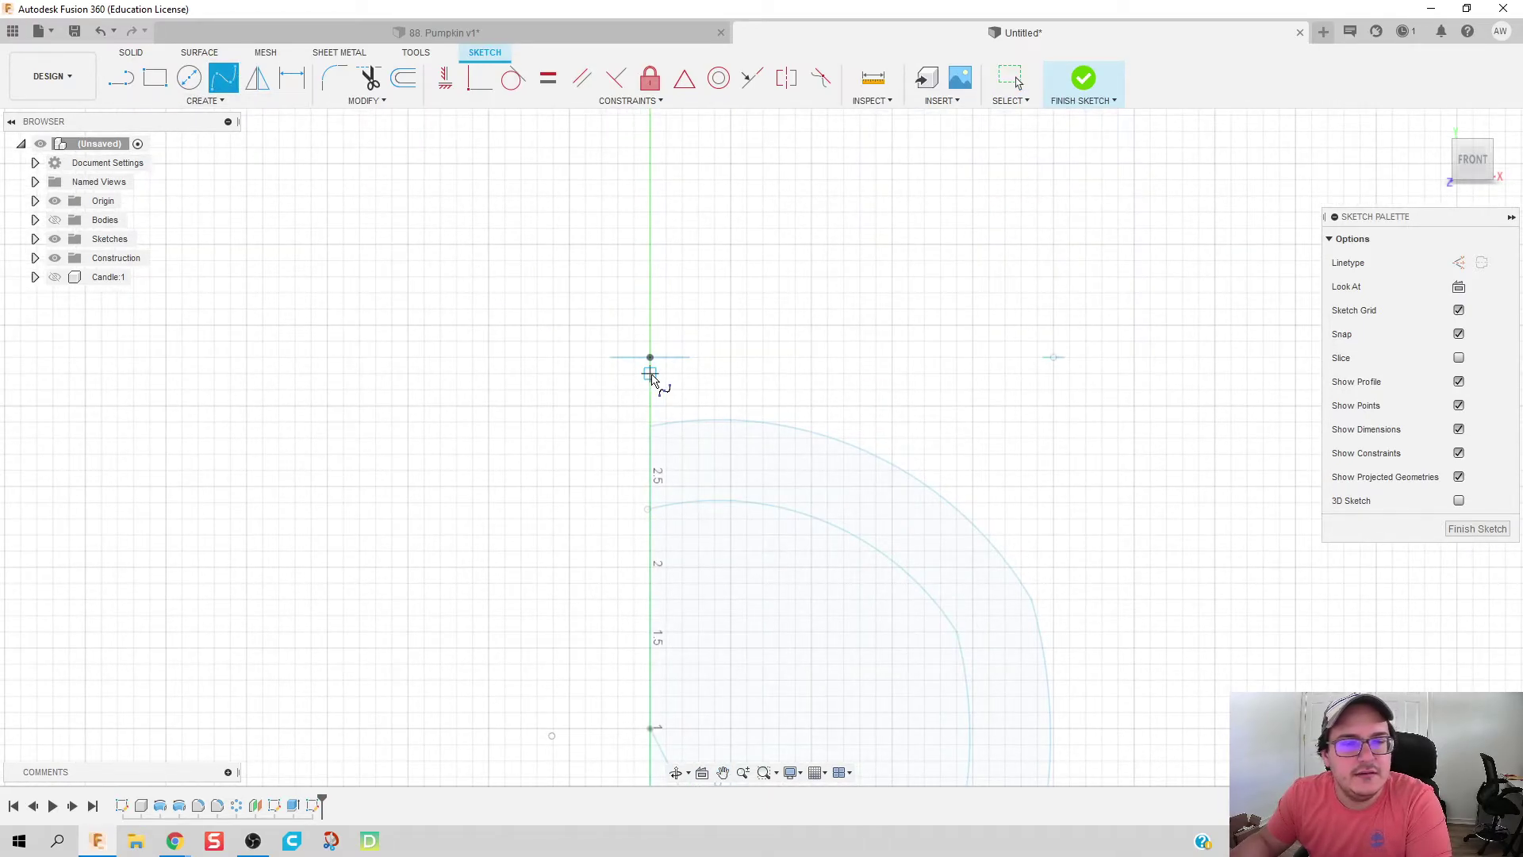
left_click(649, 301)
left_click(769, 159)
left_click(1038, 325)
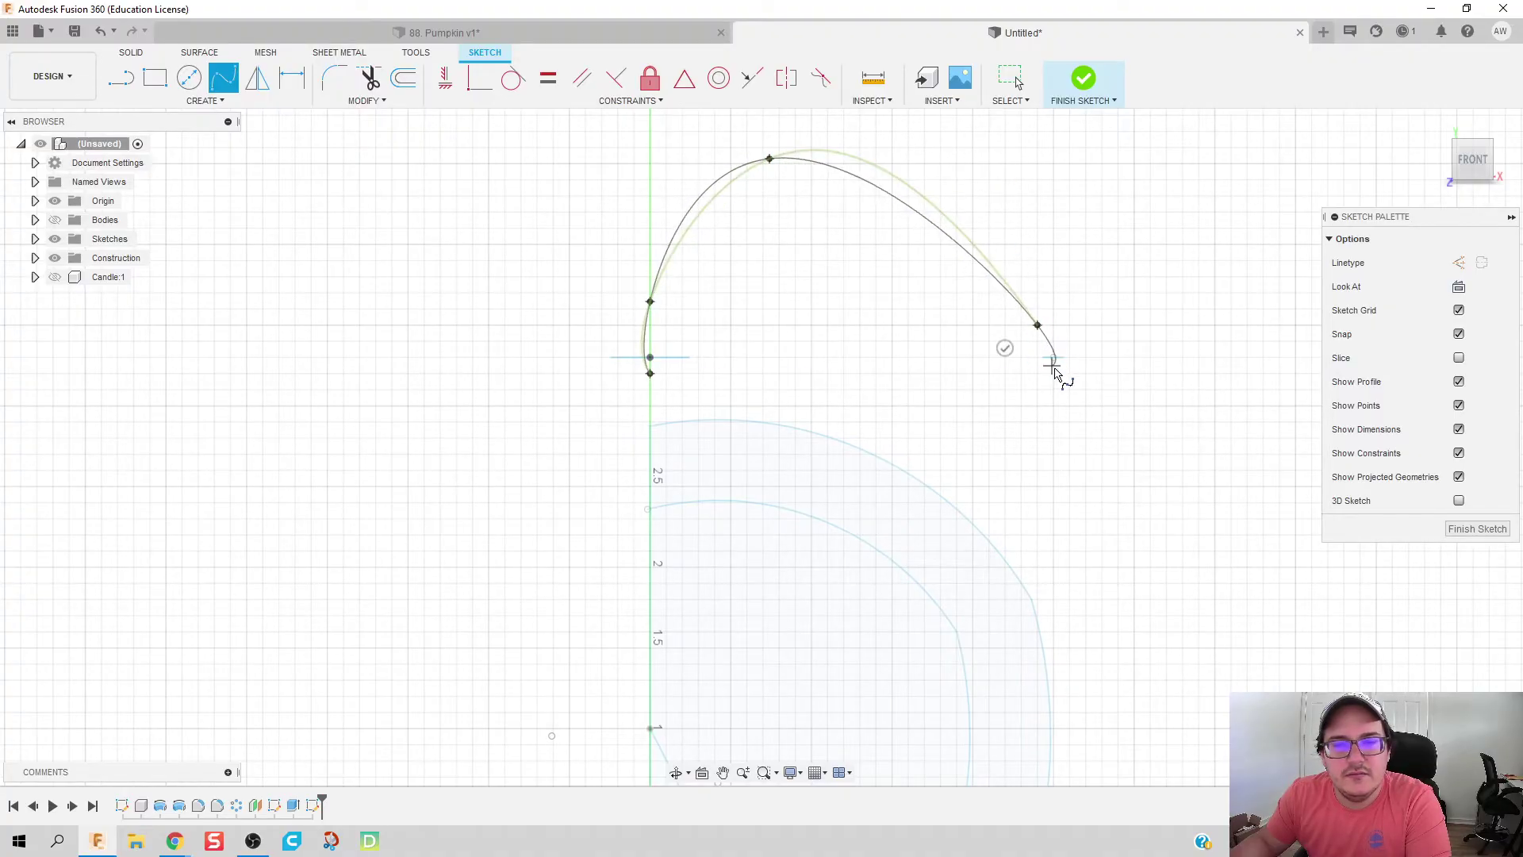
double_click(1054, 374)
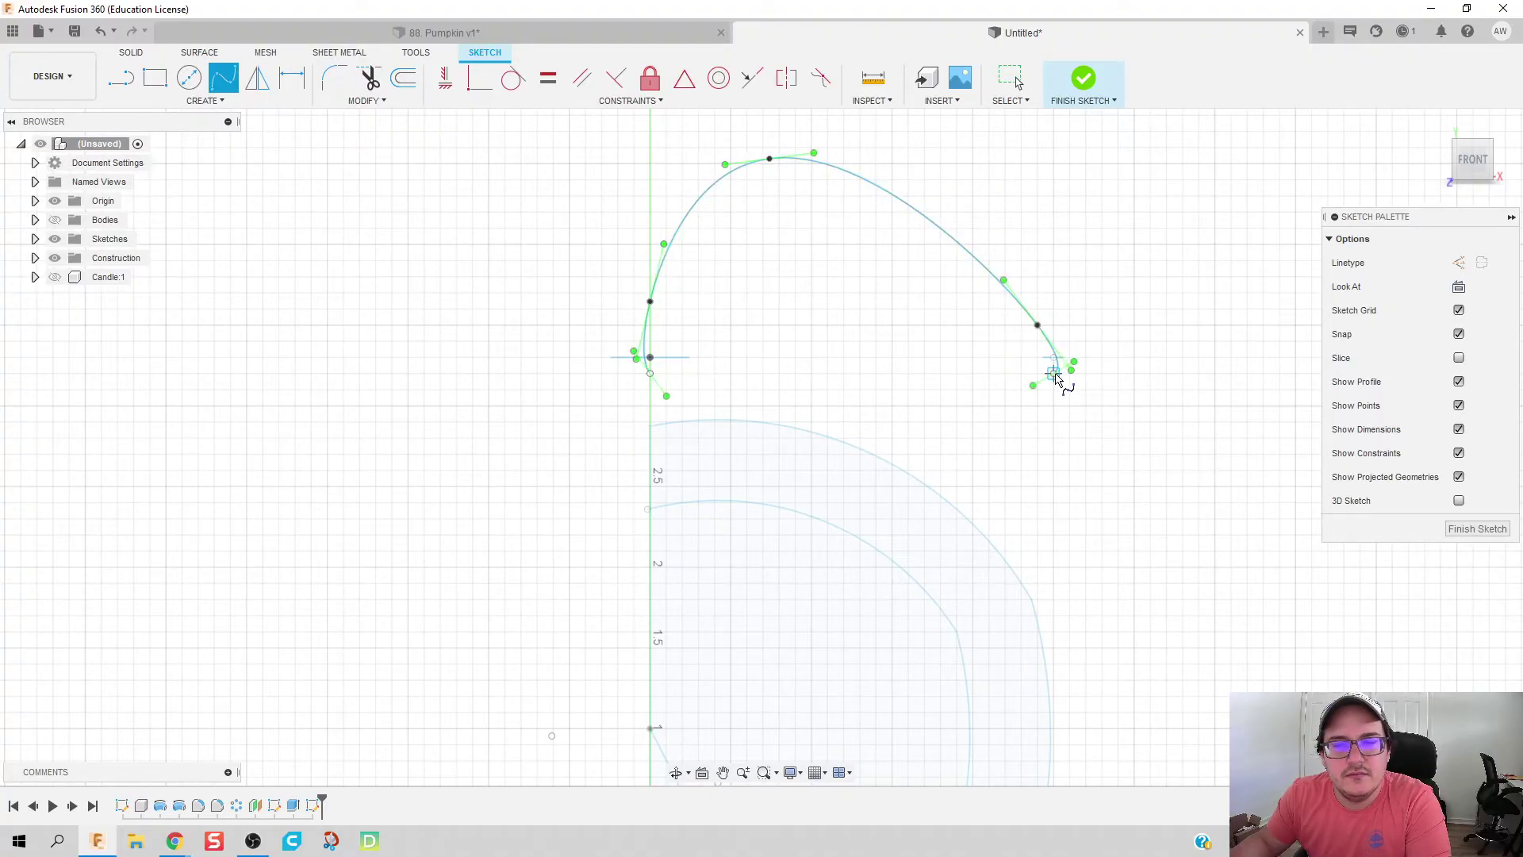
left_click(1477, 528)
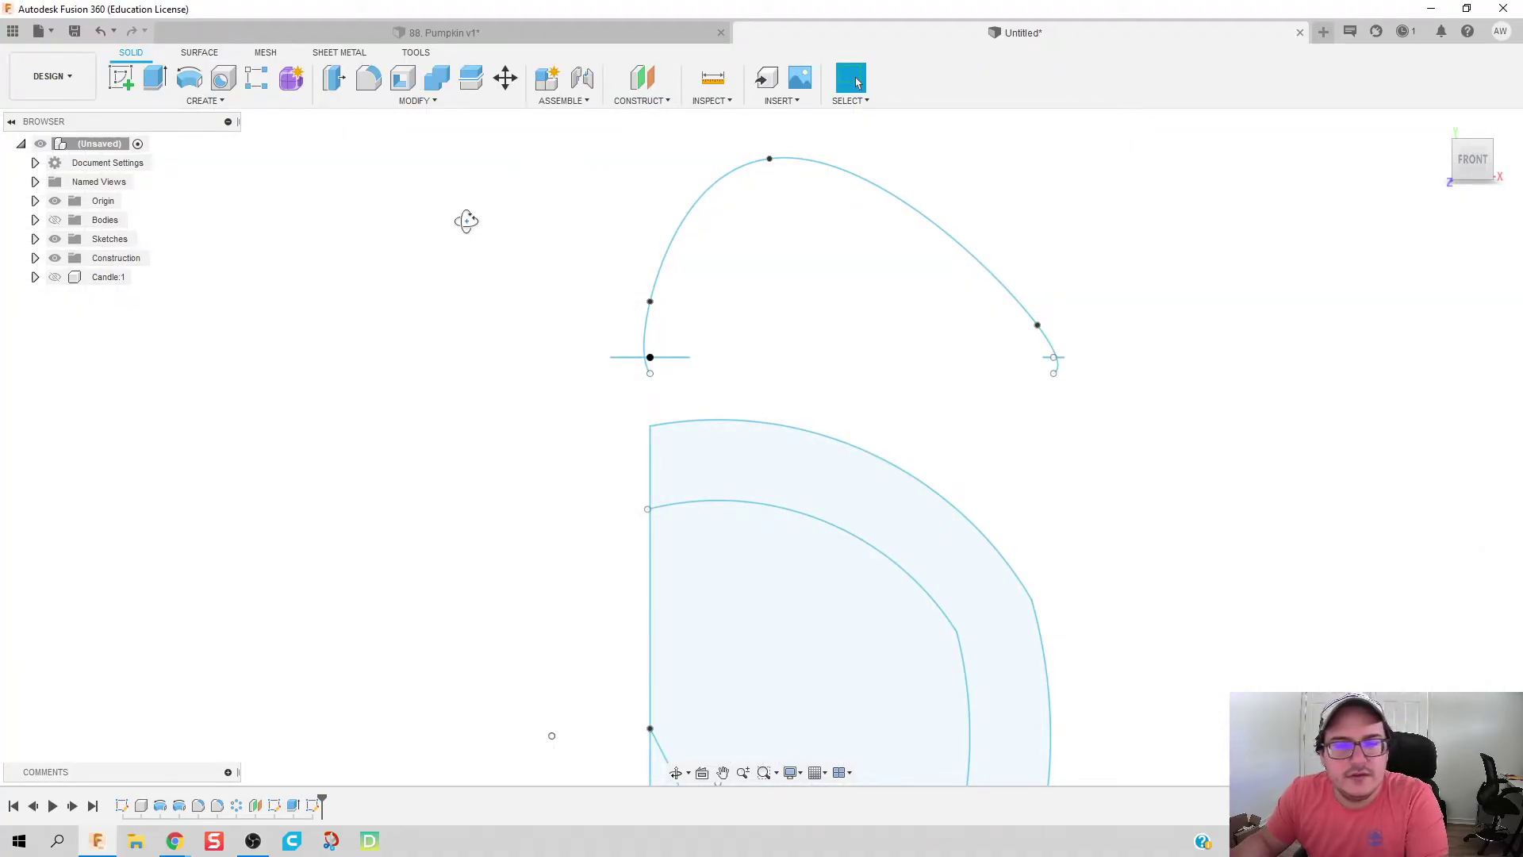
Step: Show the body and start a loft from the stem-top circle to the small end circle
middle_click_drag(466, 220, 445, 261, "shift")
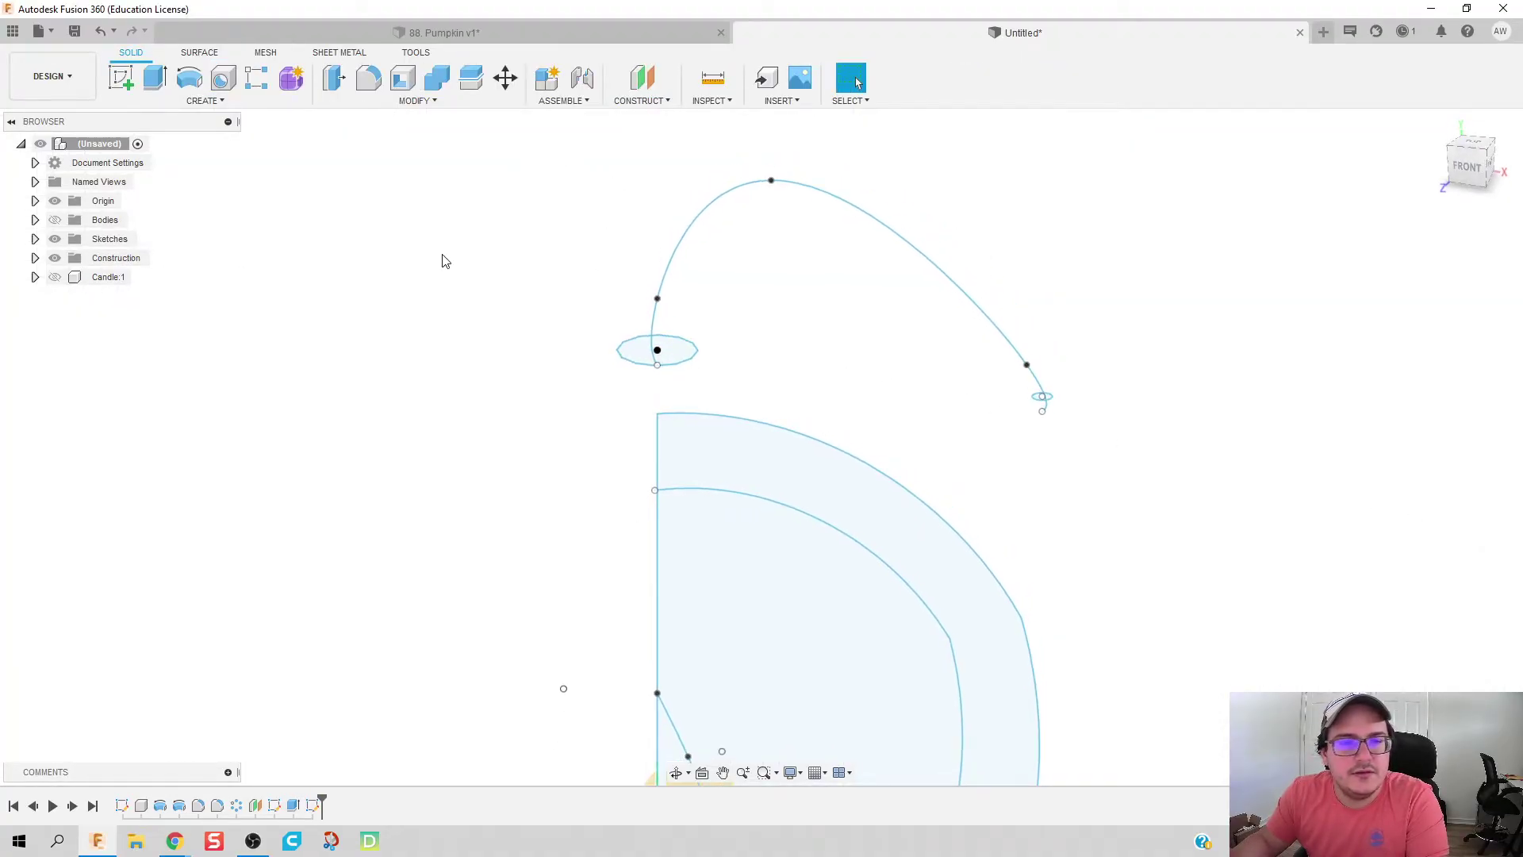
left_click(54, 221)
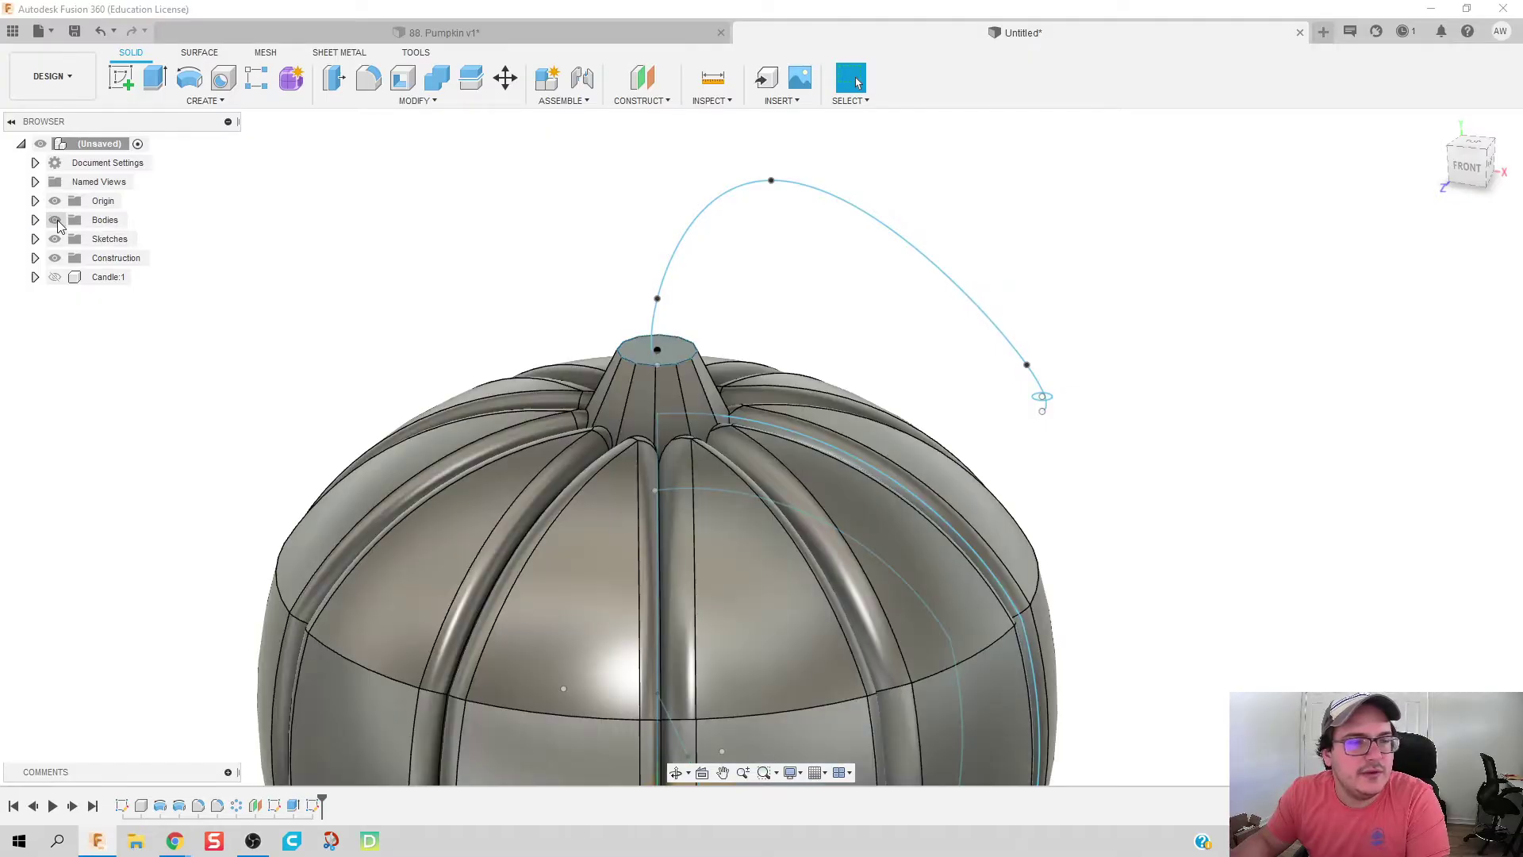
left_click(179, 103)
left_click(190, 245)
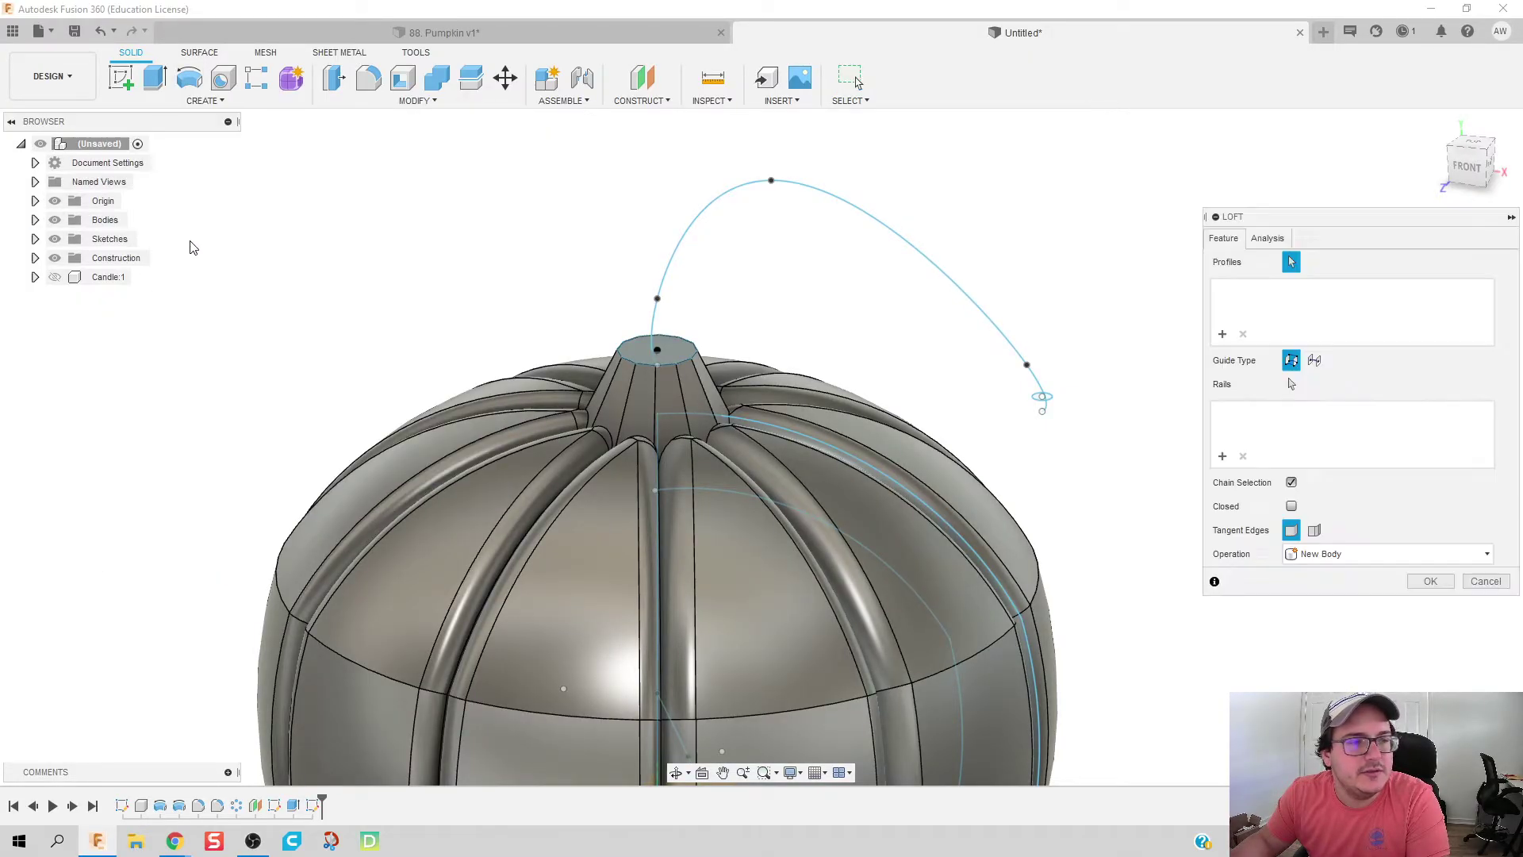
left_click(679, 359)
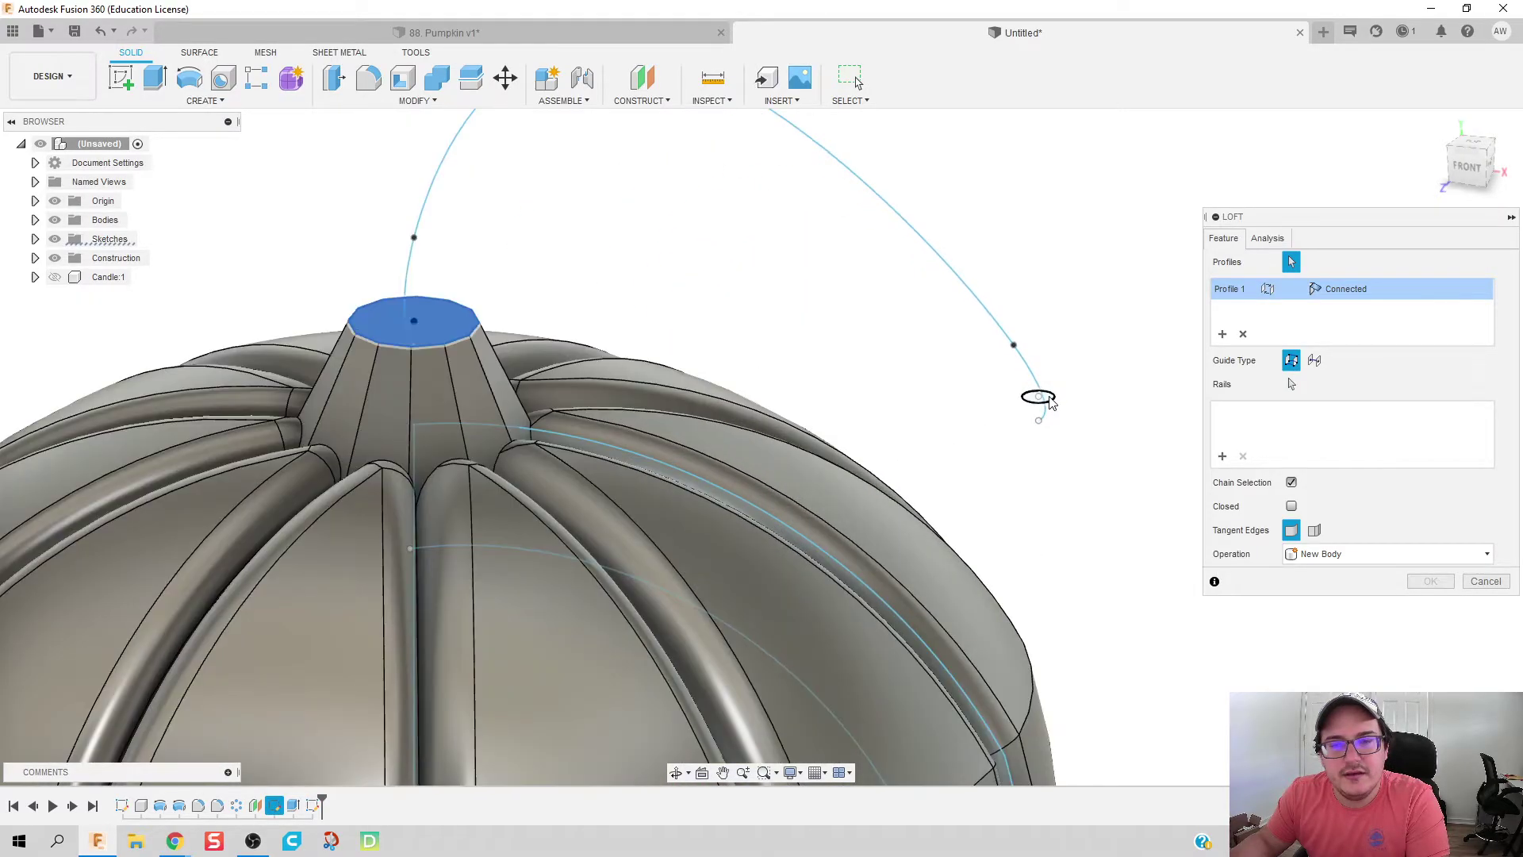
scroll(1049, 403, "up", 5)
left_click(1049, 401)
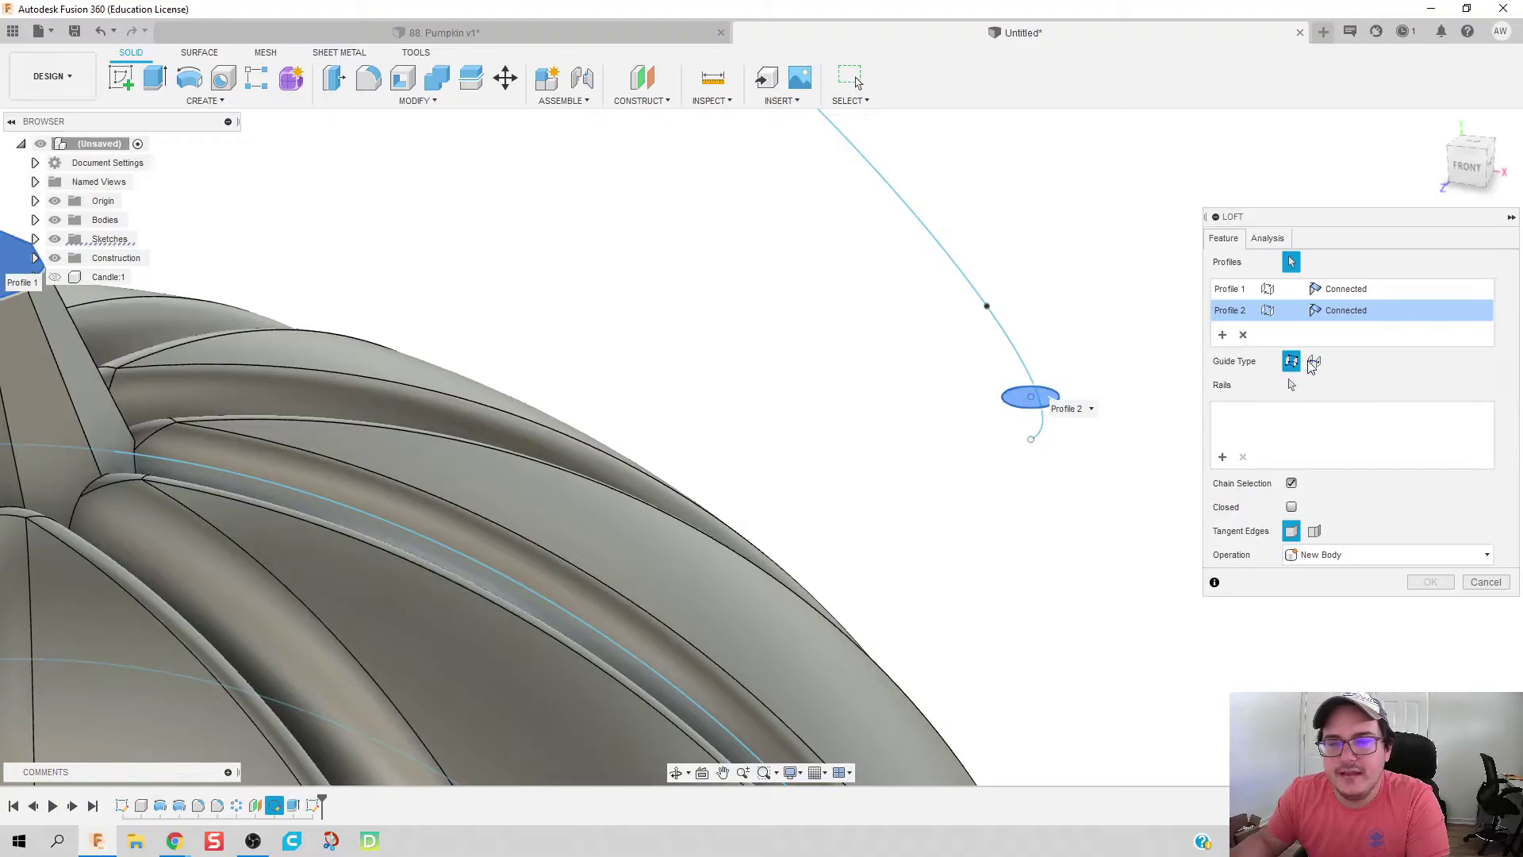
Step: Set the loft guide to Centerline using the spline and confirm the curved stem
left_click(1313, 362)
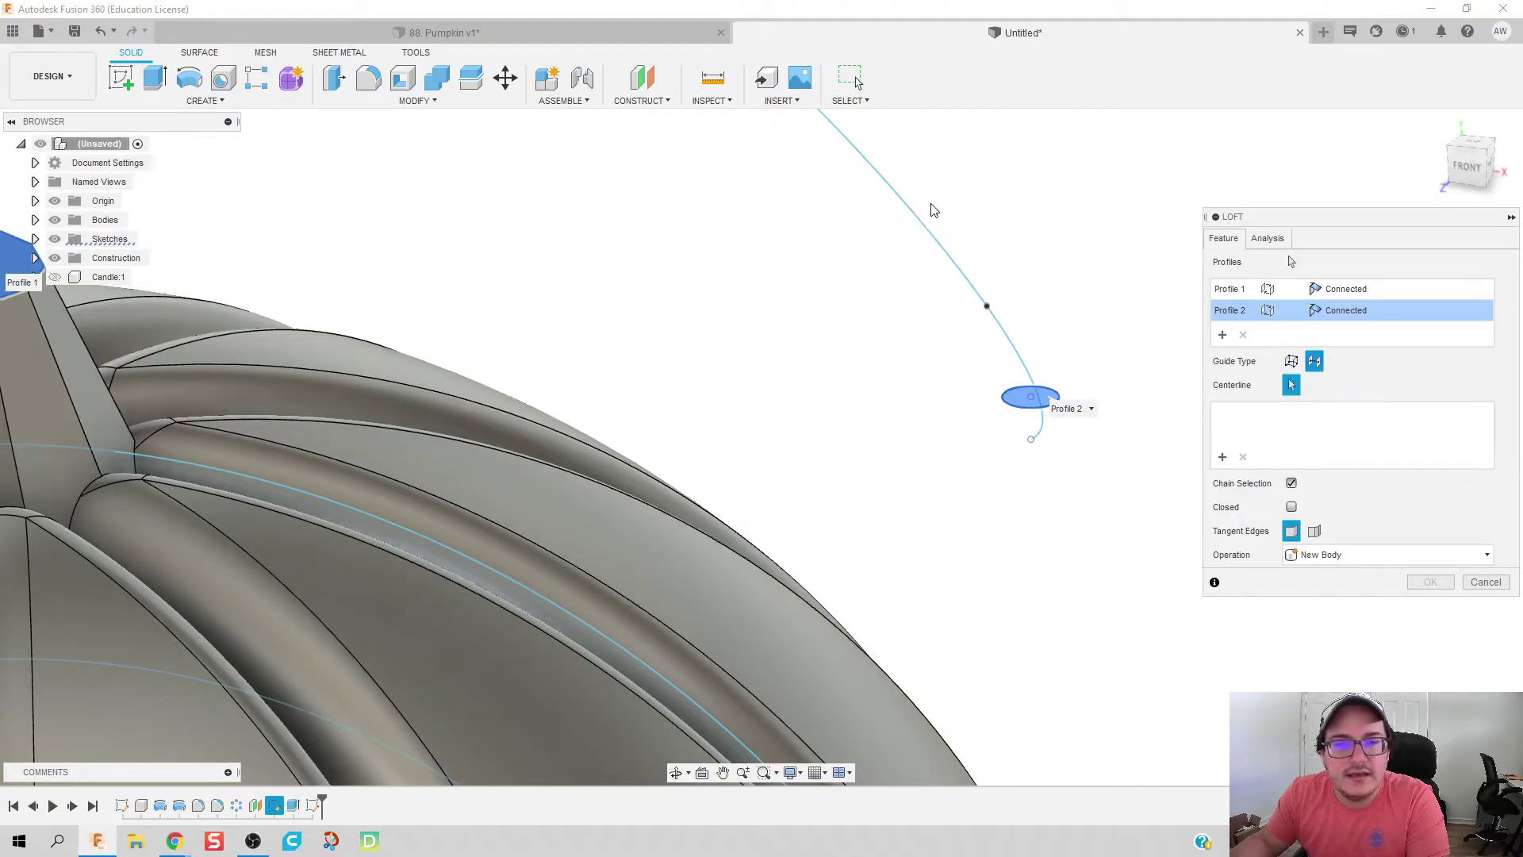
left_click(913, 220)
scroll(743, 242, "up", 2)
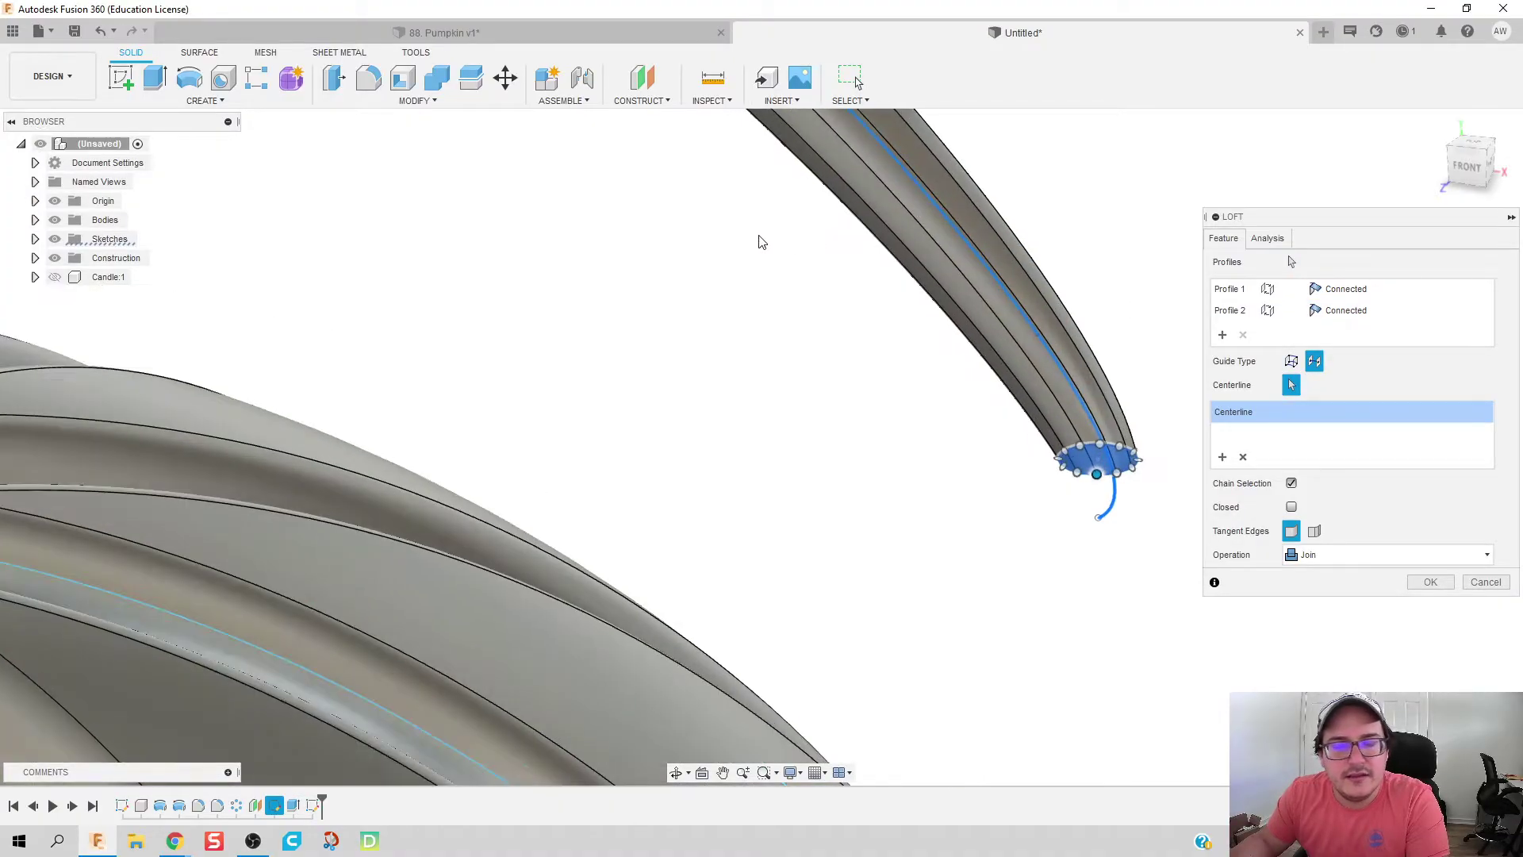
scroll(638, 246, "down", 2)
scroll(559, 242, "down", 3)
middle_click_drag(531, 250, 907, 361, "shift")
left_click(1429, 583)
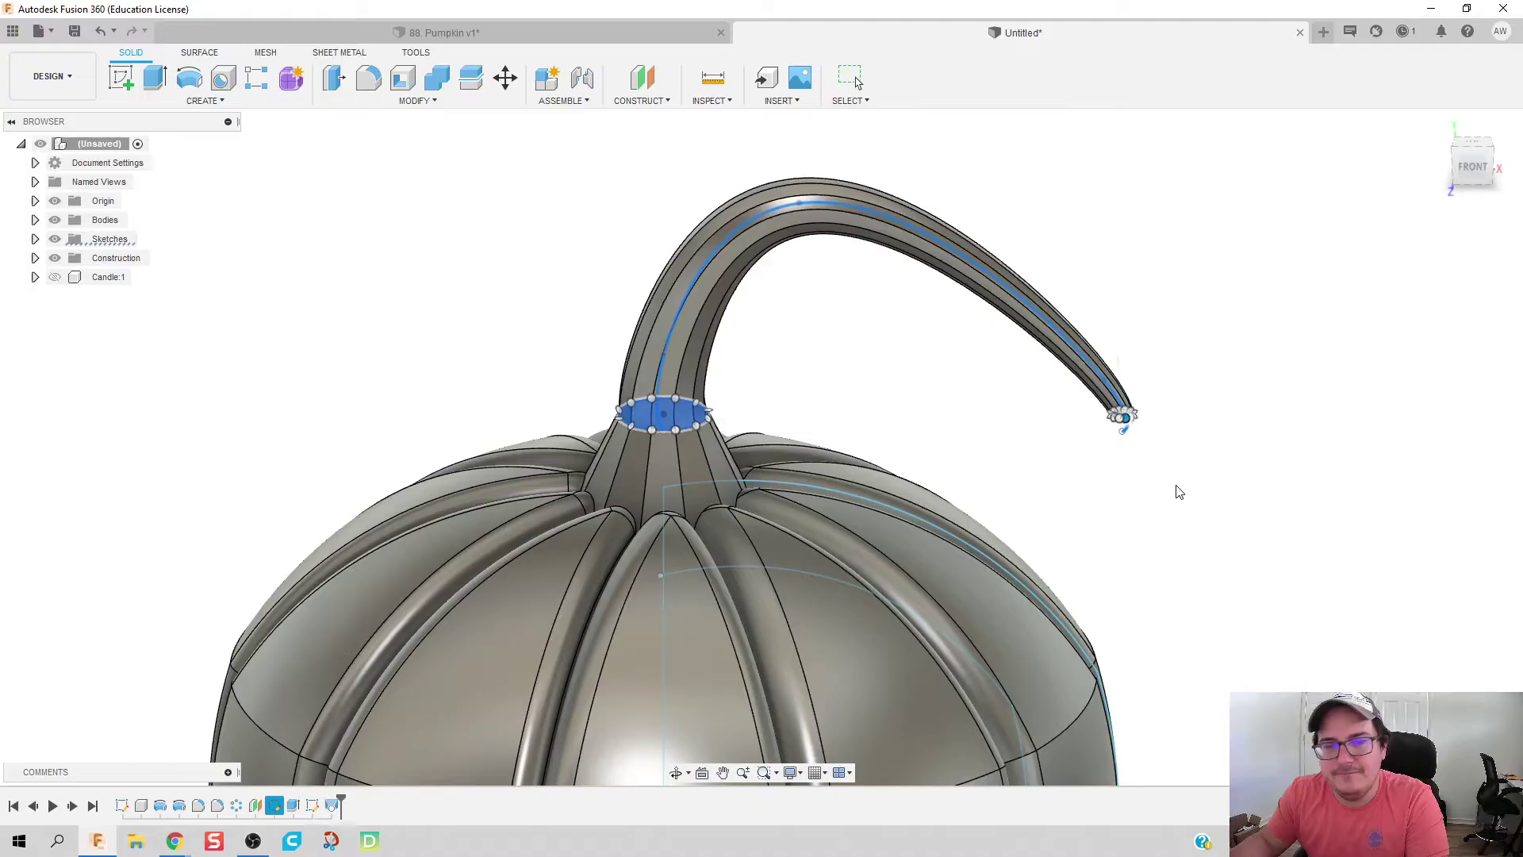
scroll(856, 352, "down", 3)
middle_click_drag(857, 351, 958, 269)
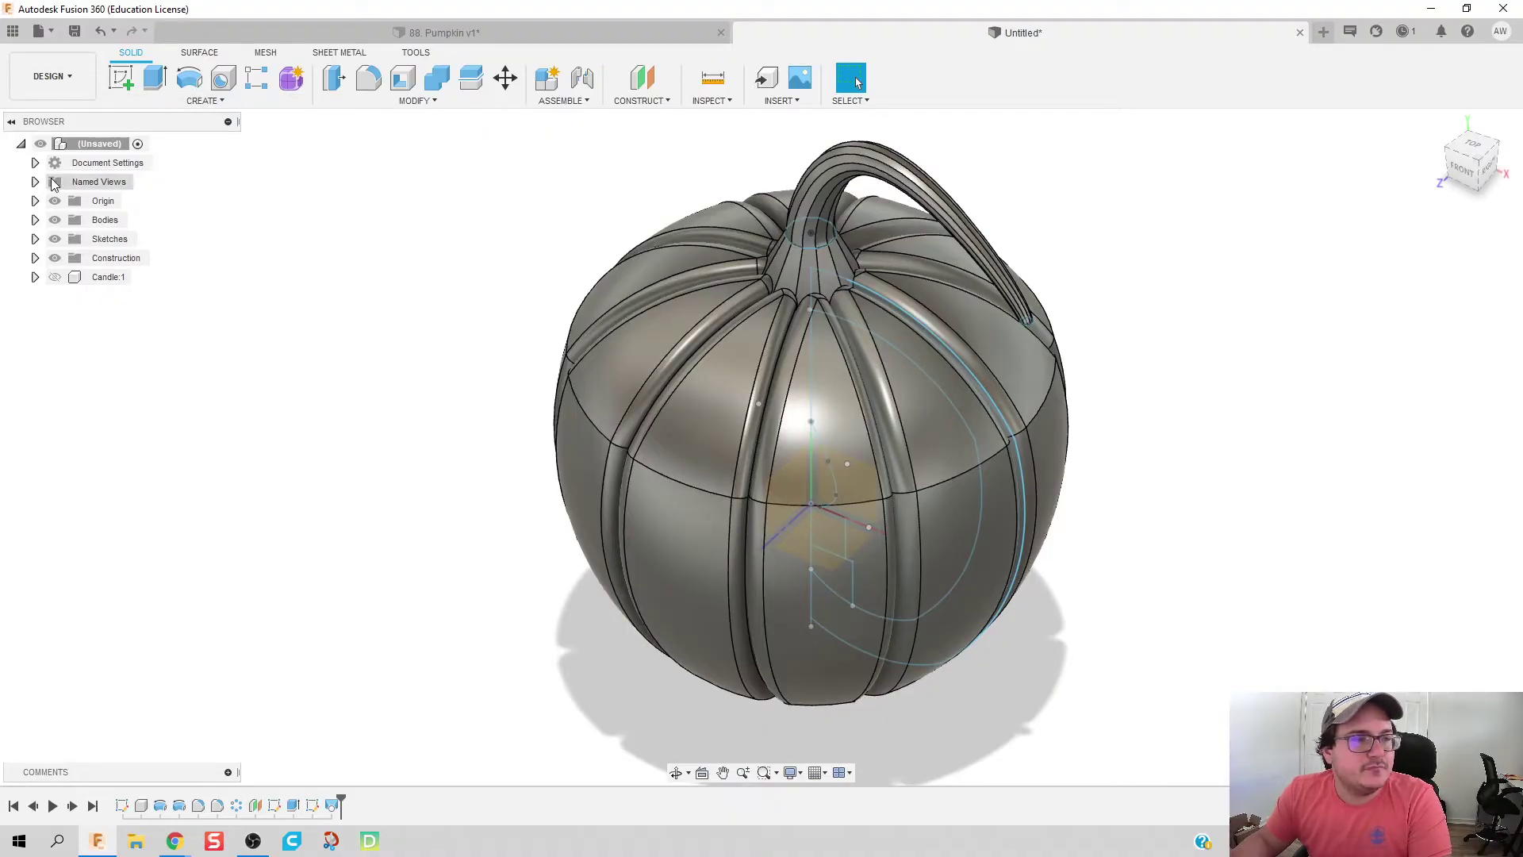
Step: Hide the body and offset a plane 2.90 in from the origin plane, then select it
left_click(54, 221)
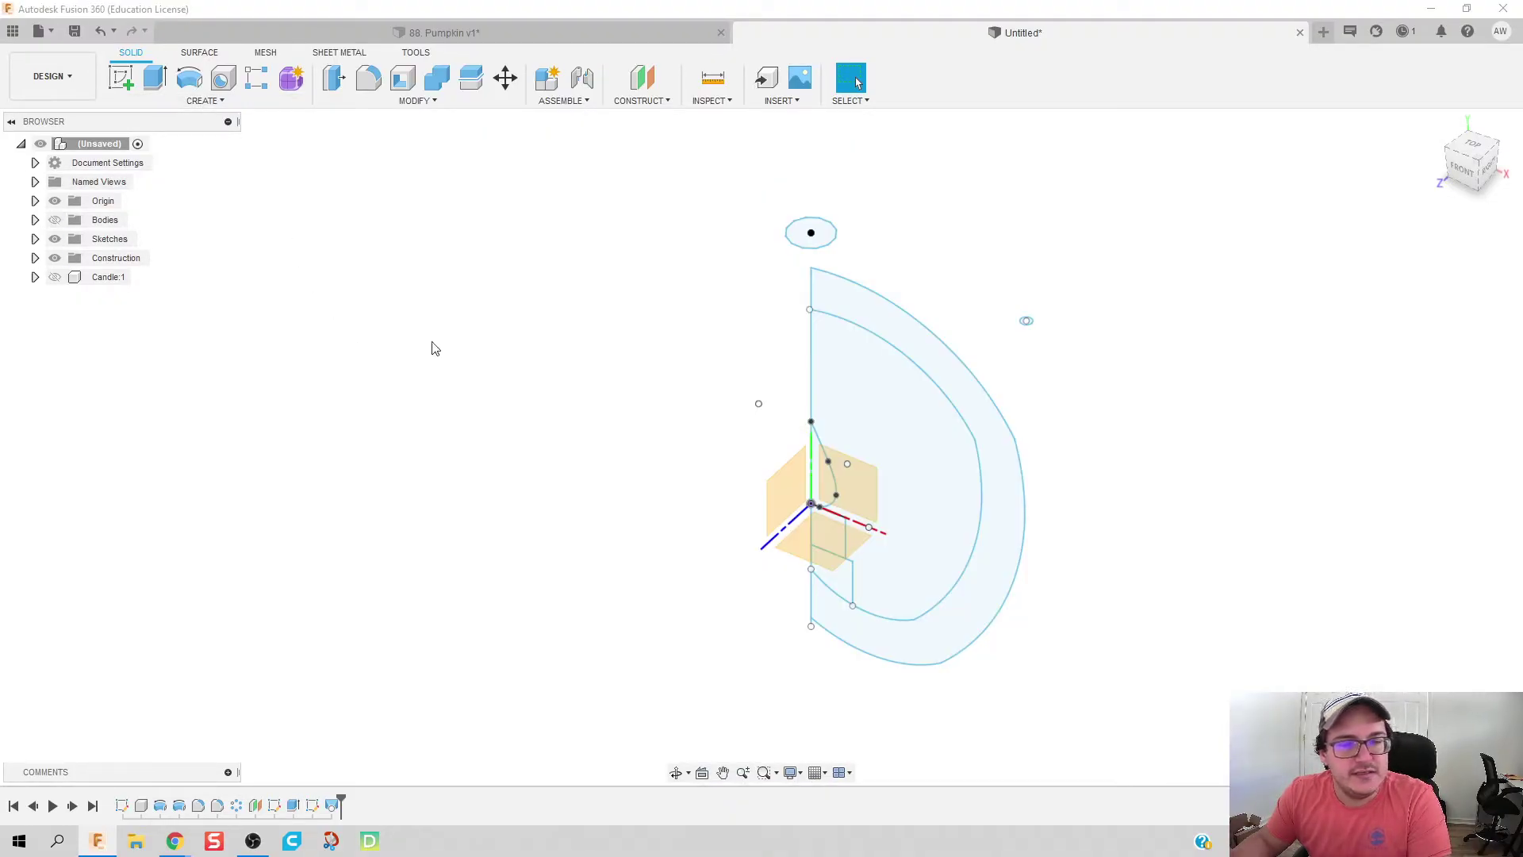
left_click(118, 77)
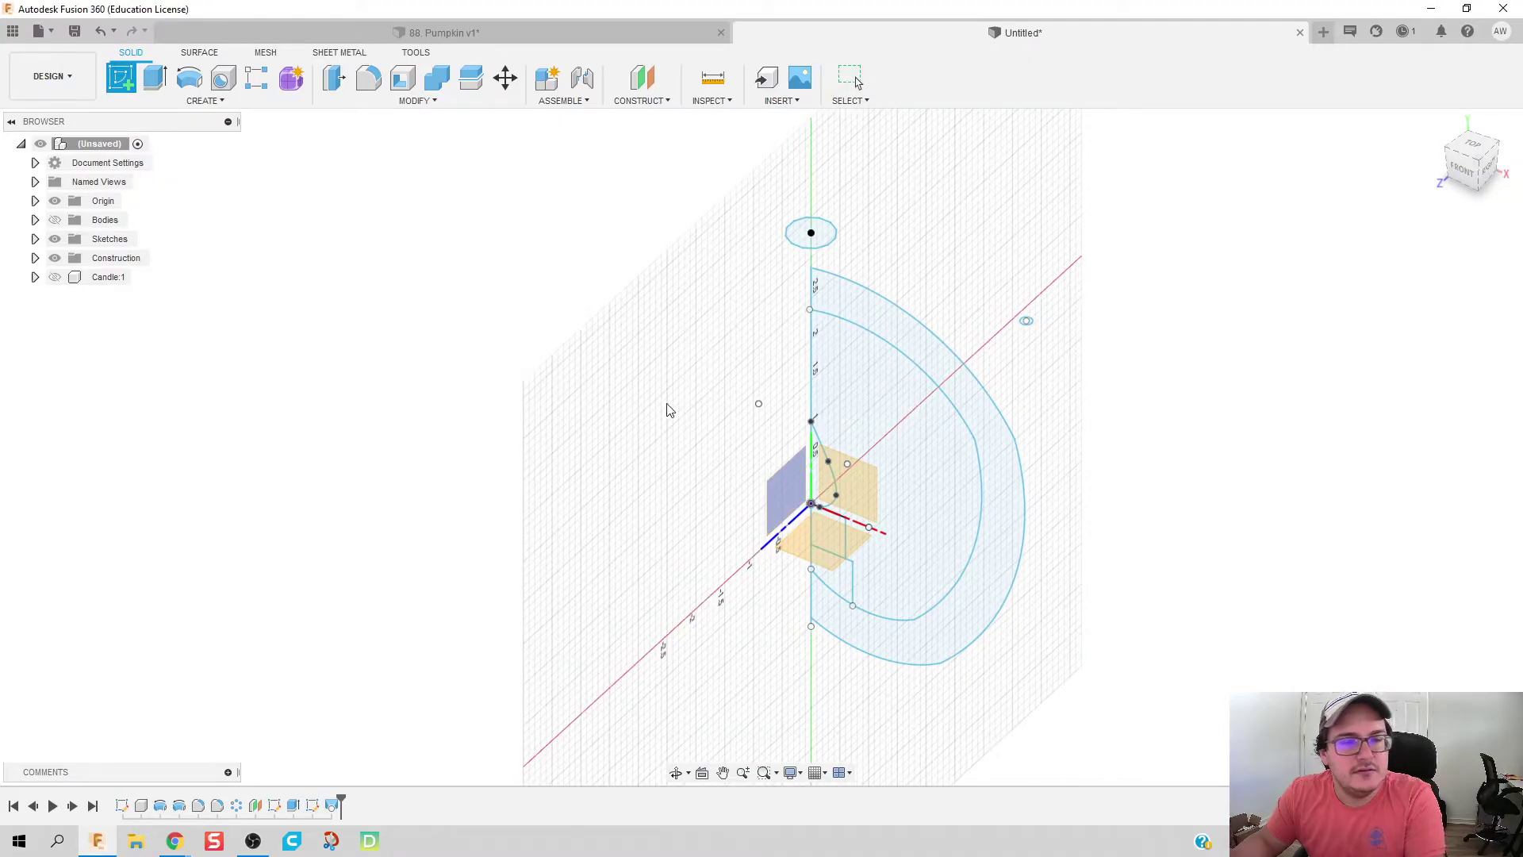
key("Escape")
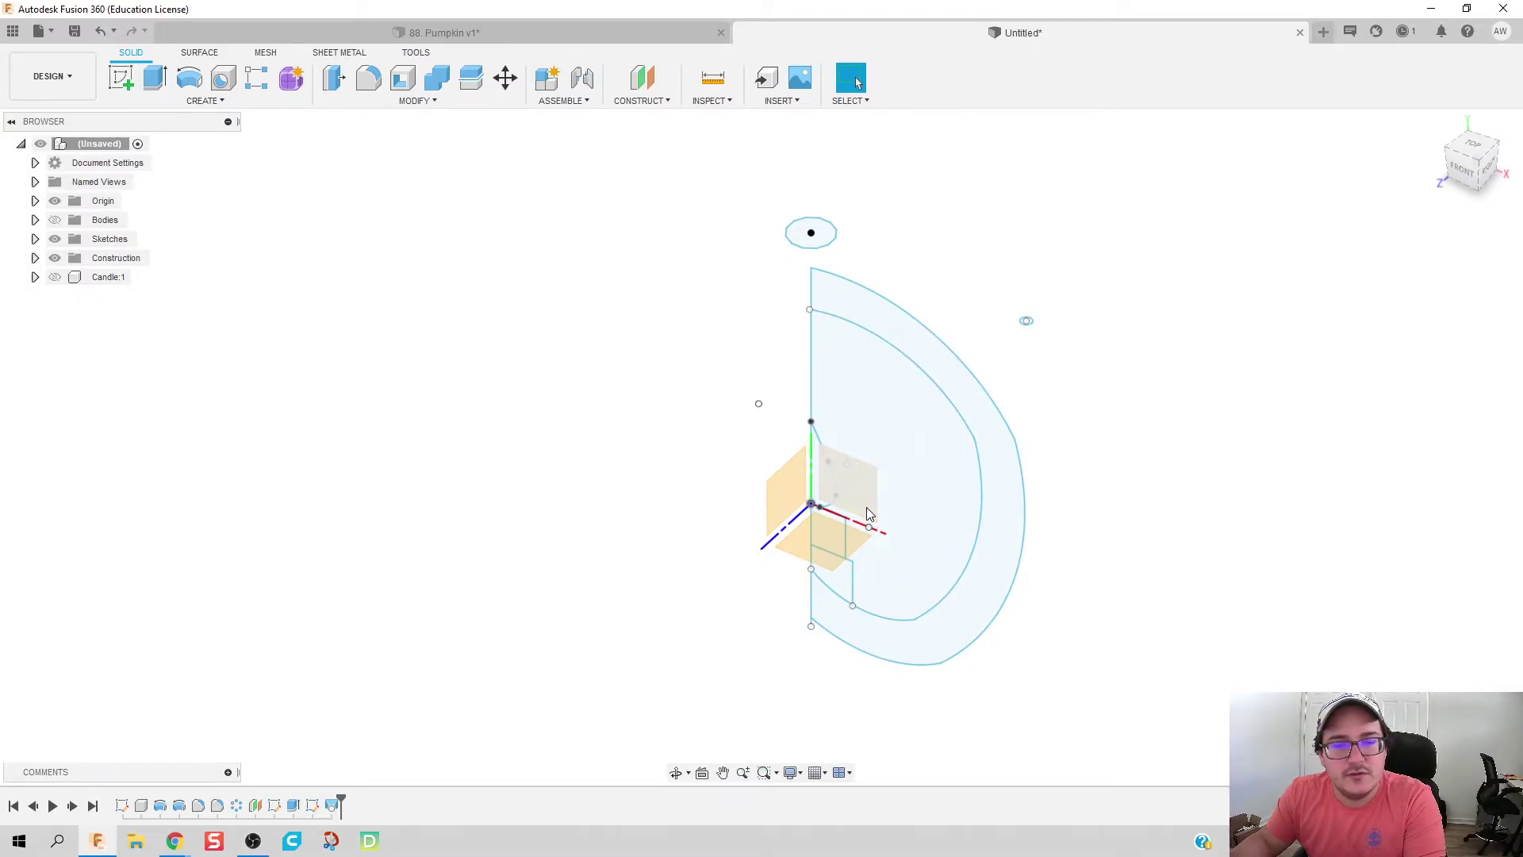
right_click(867, 514)
left_click(841, 590)
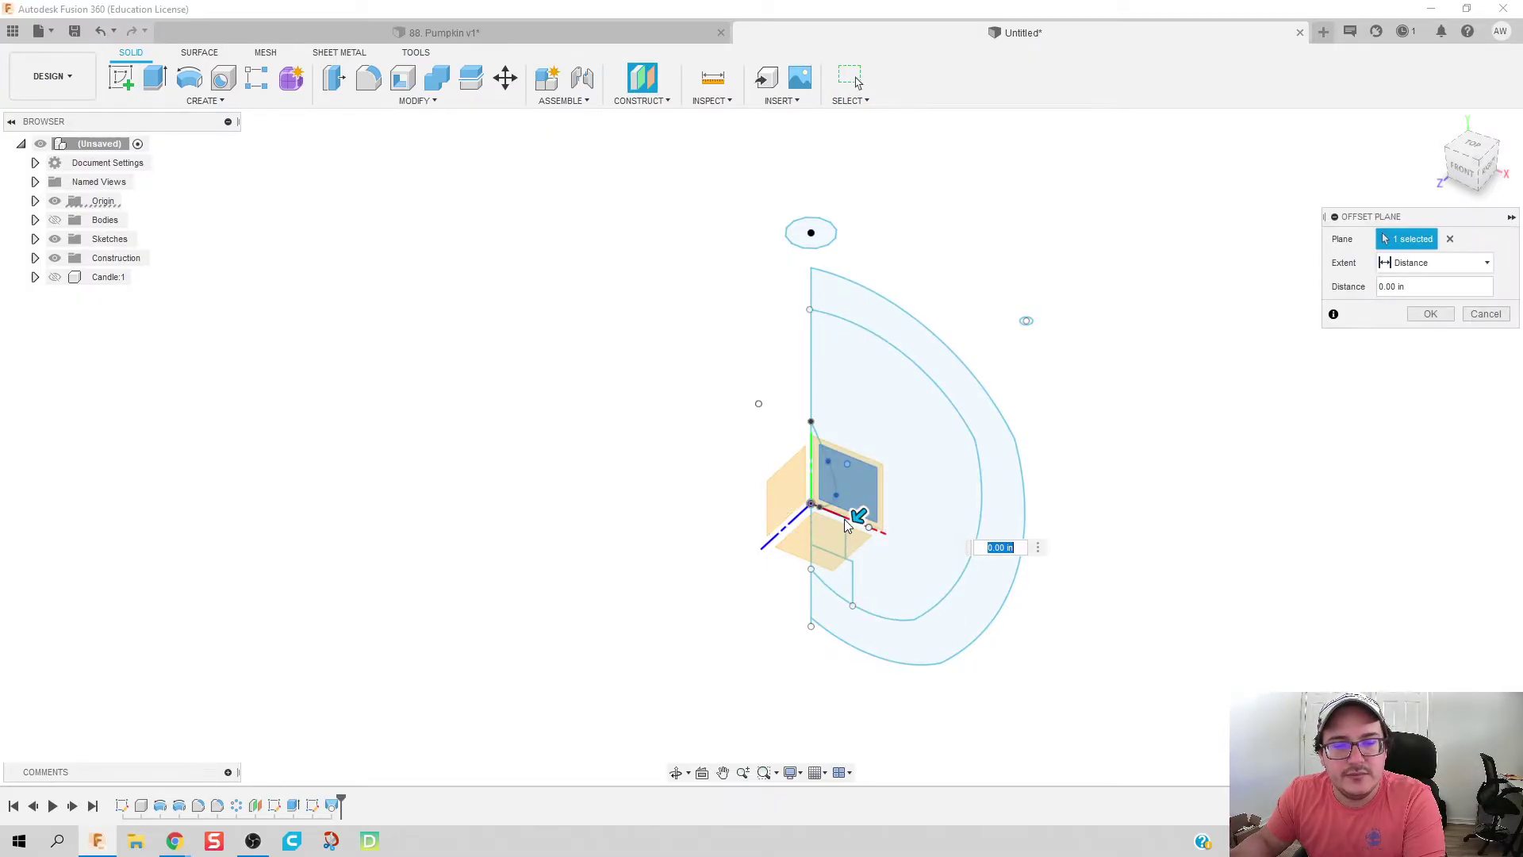
left_click_drag(846, 524, 632, 718)
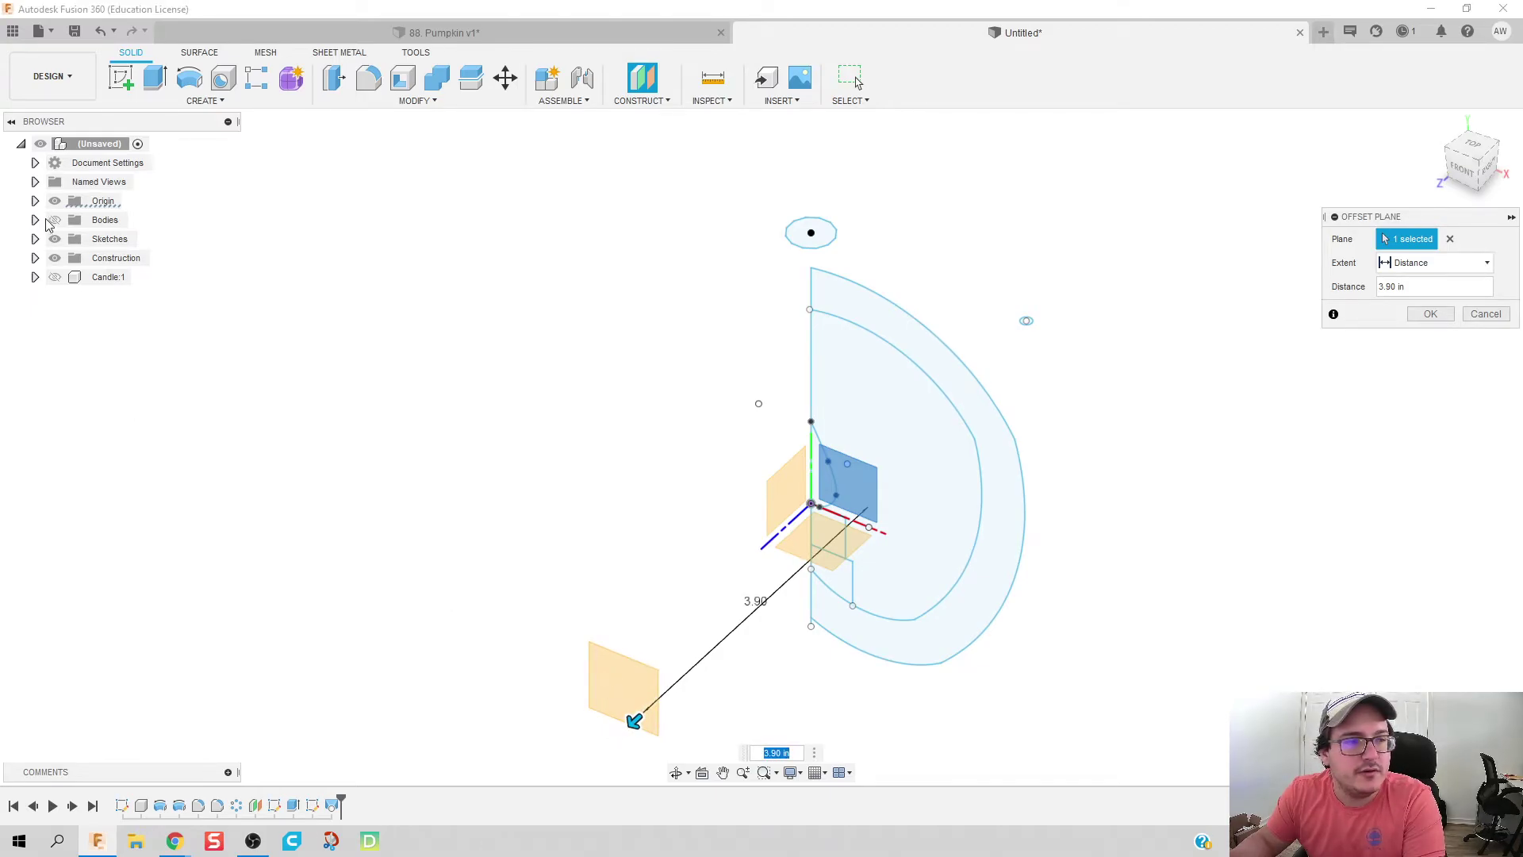
left_click(55, 219)
left_click_drag(620, 712, 669, 663)
middle_click_drag(670, 663, 597, 591, "shift")
middle_click_drag(743, 622, 670, 626, "shift")
left_click(1430, 313)
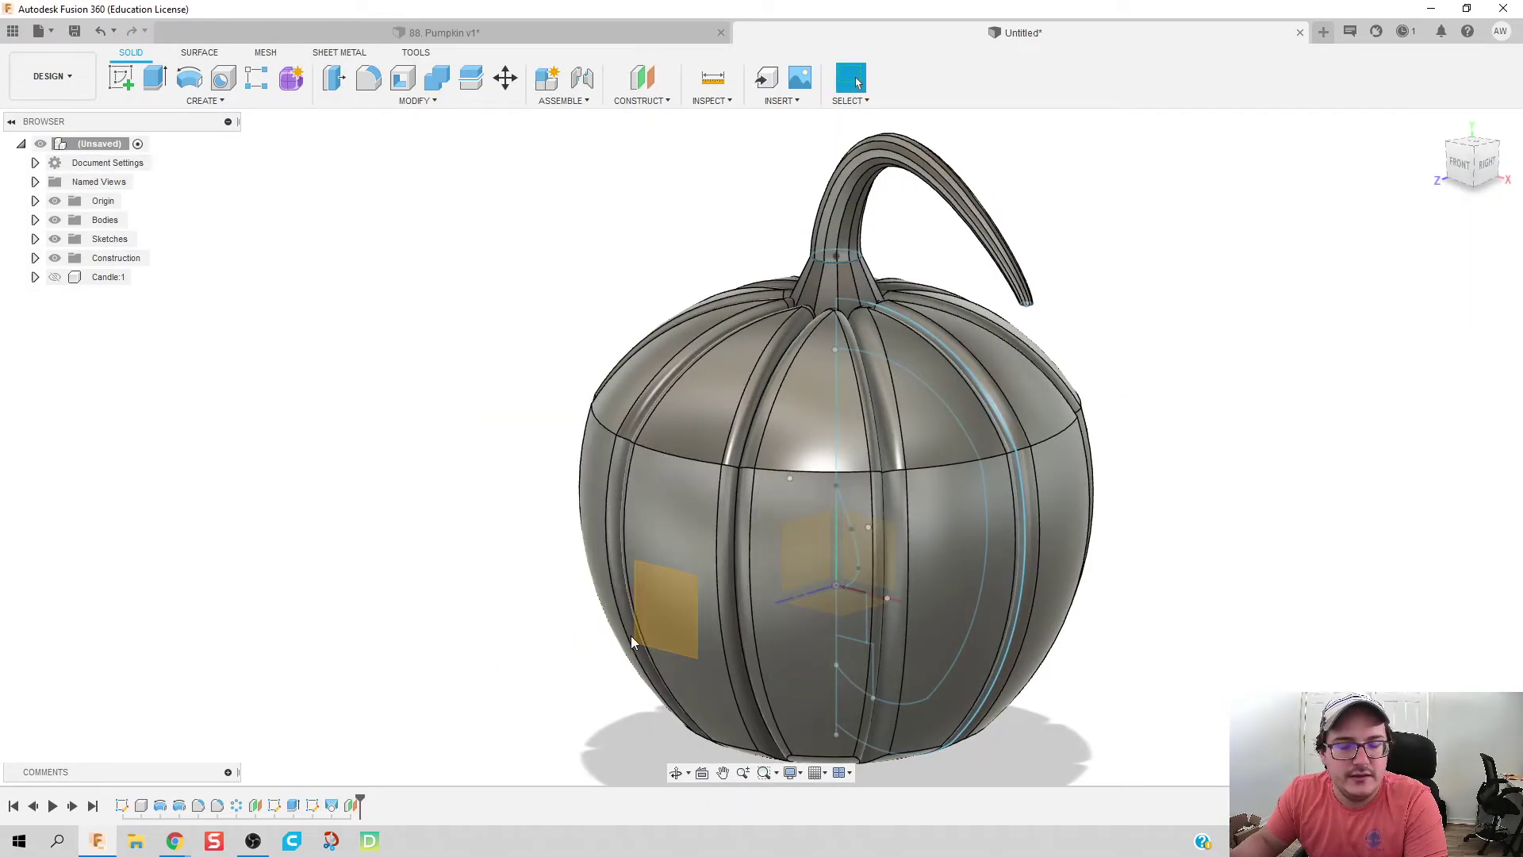
left_click(664, 628)
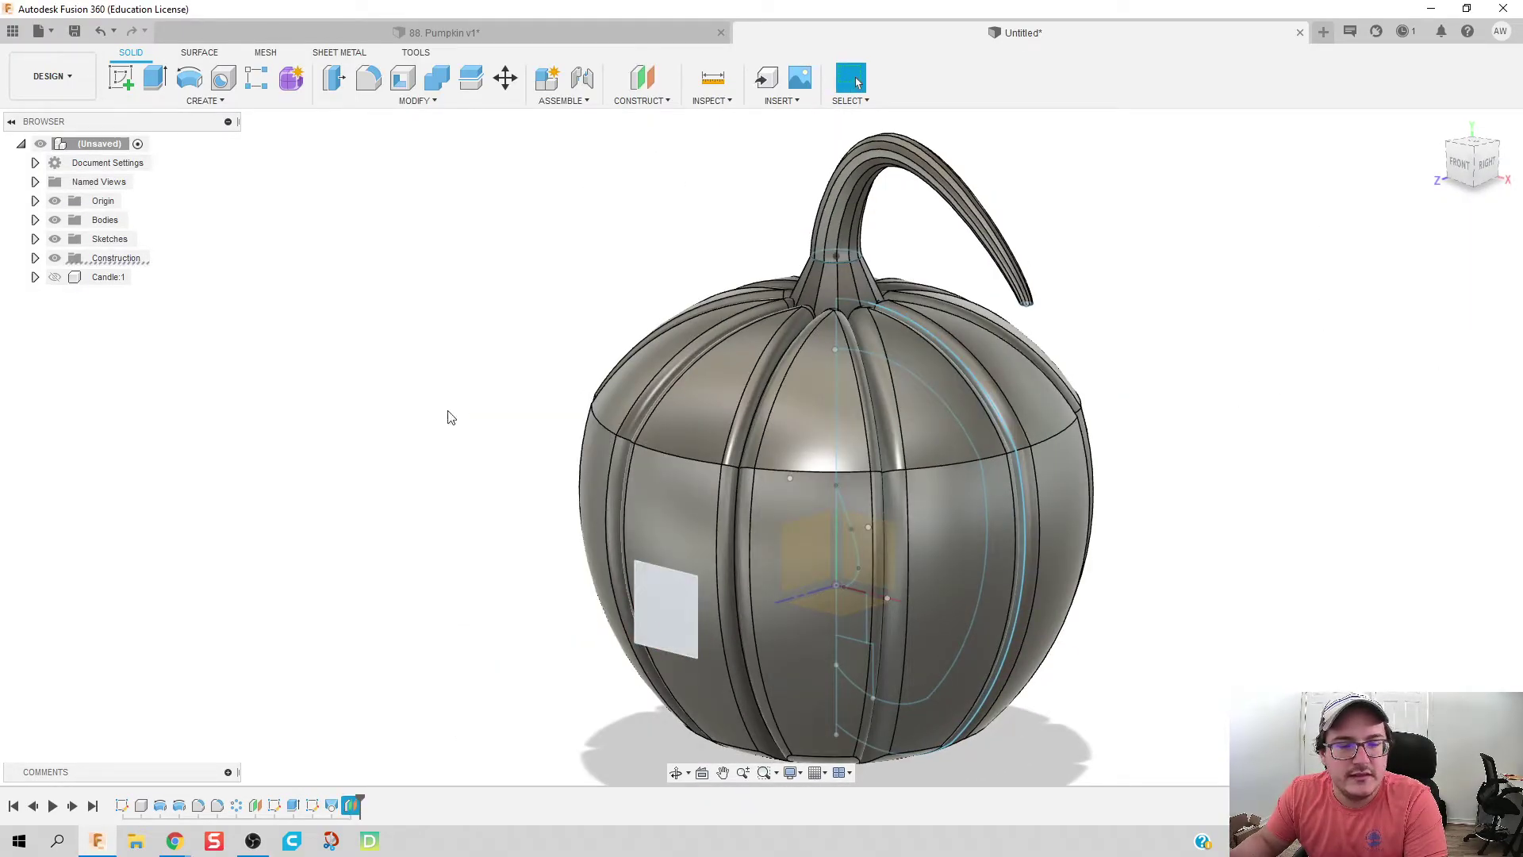
Step: Start a sketch on the offset plane and draw overlapping circle eyes, one circle 0.825 in
left_click(125, 75)
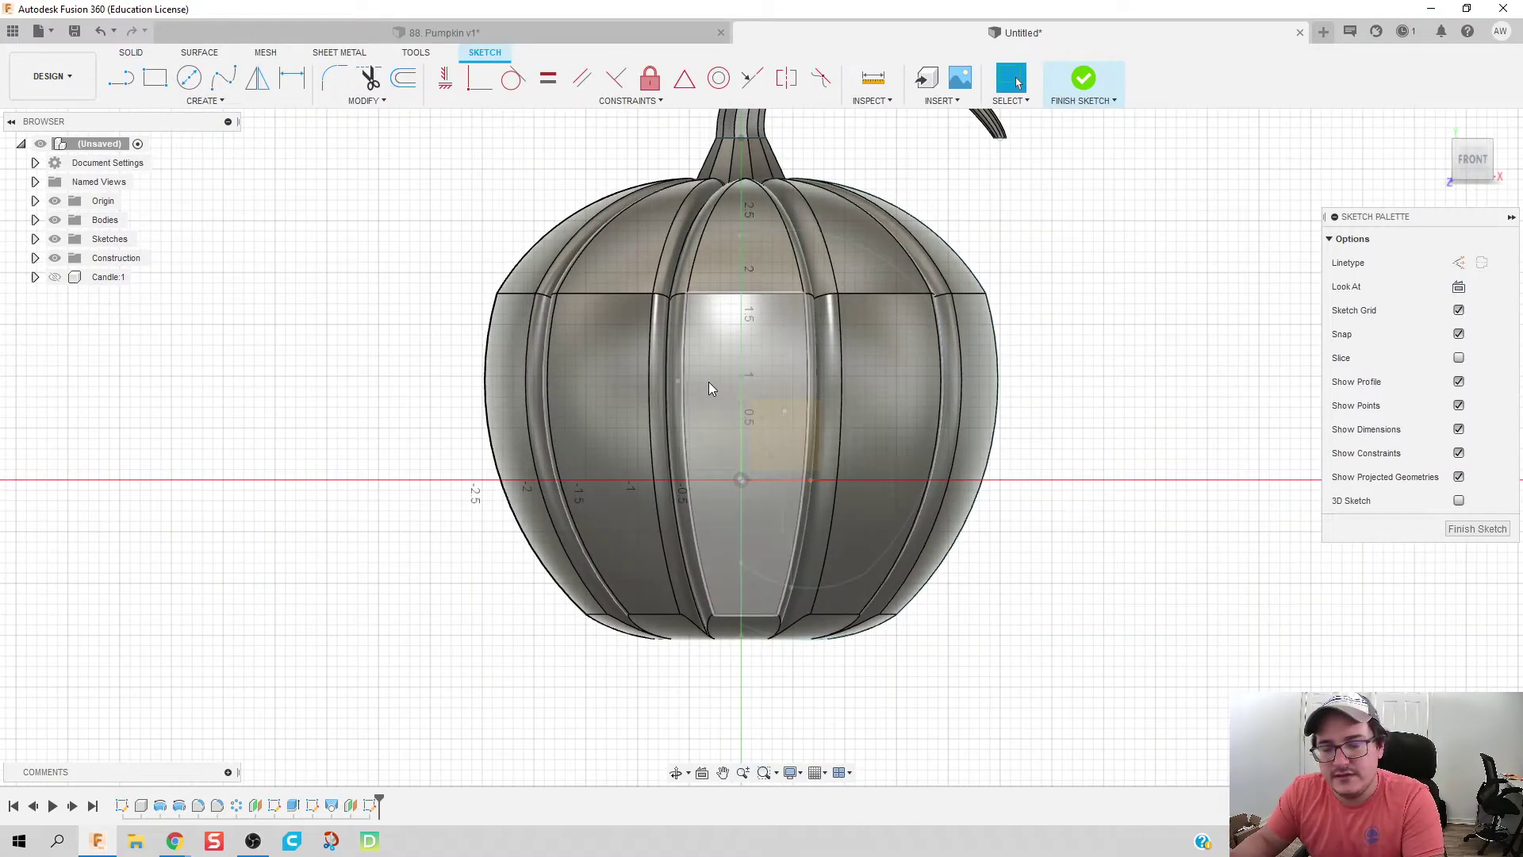
scroll(630, 357, "up", 3)
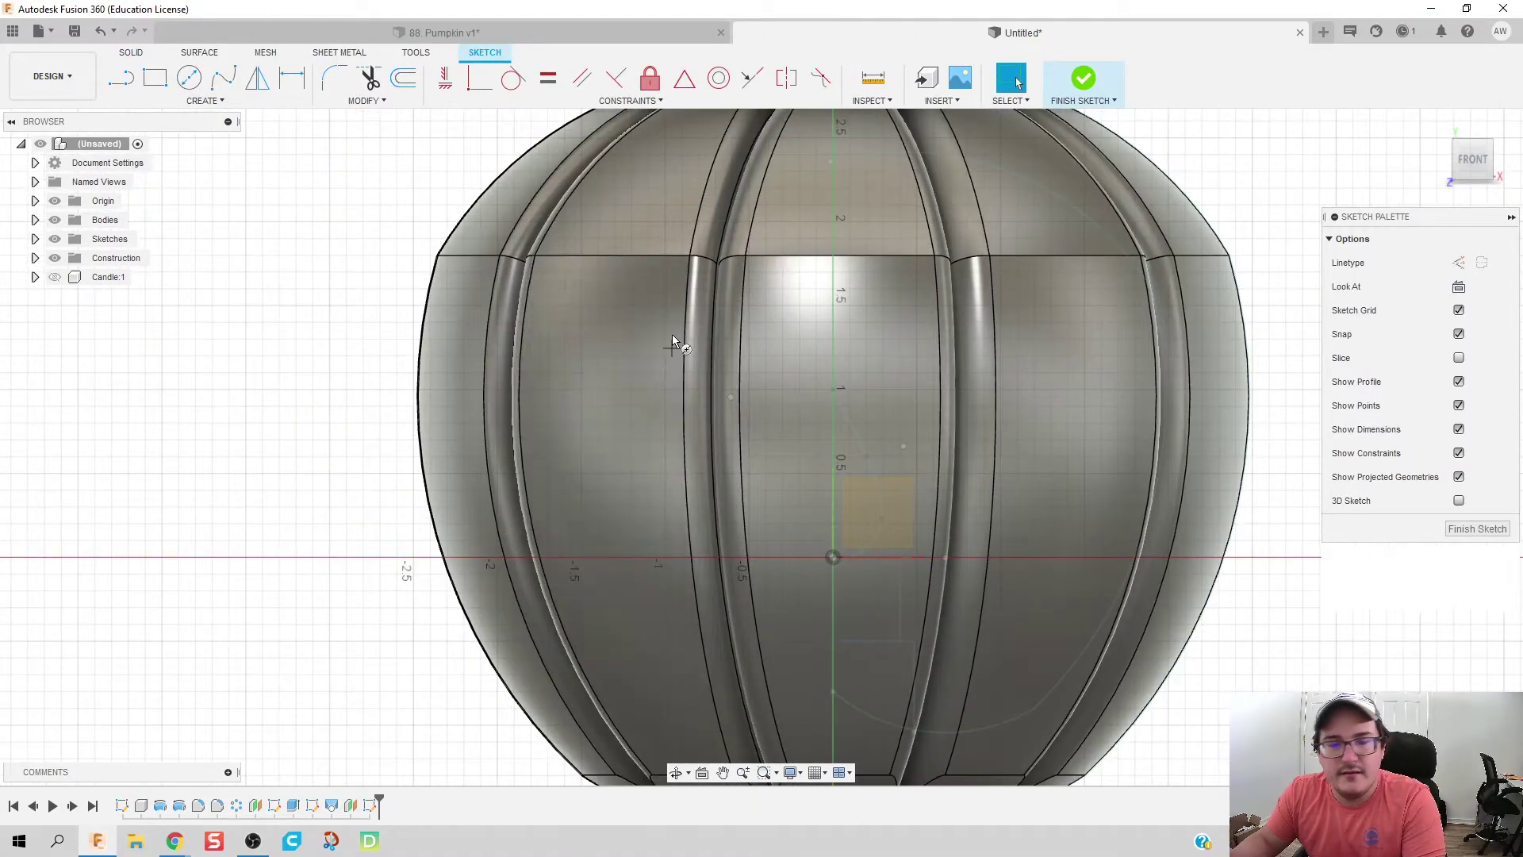
key("c")
left_click(665, 372)
left_click(680, 509)
left_click(665, 436)
left_click(665, 524)
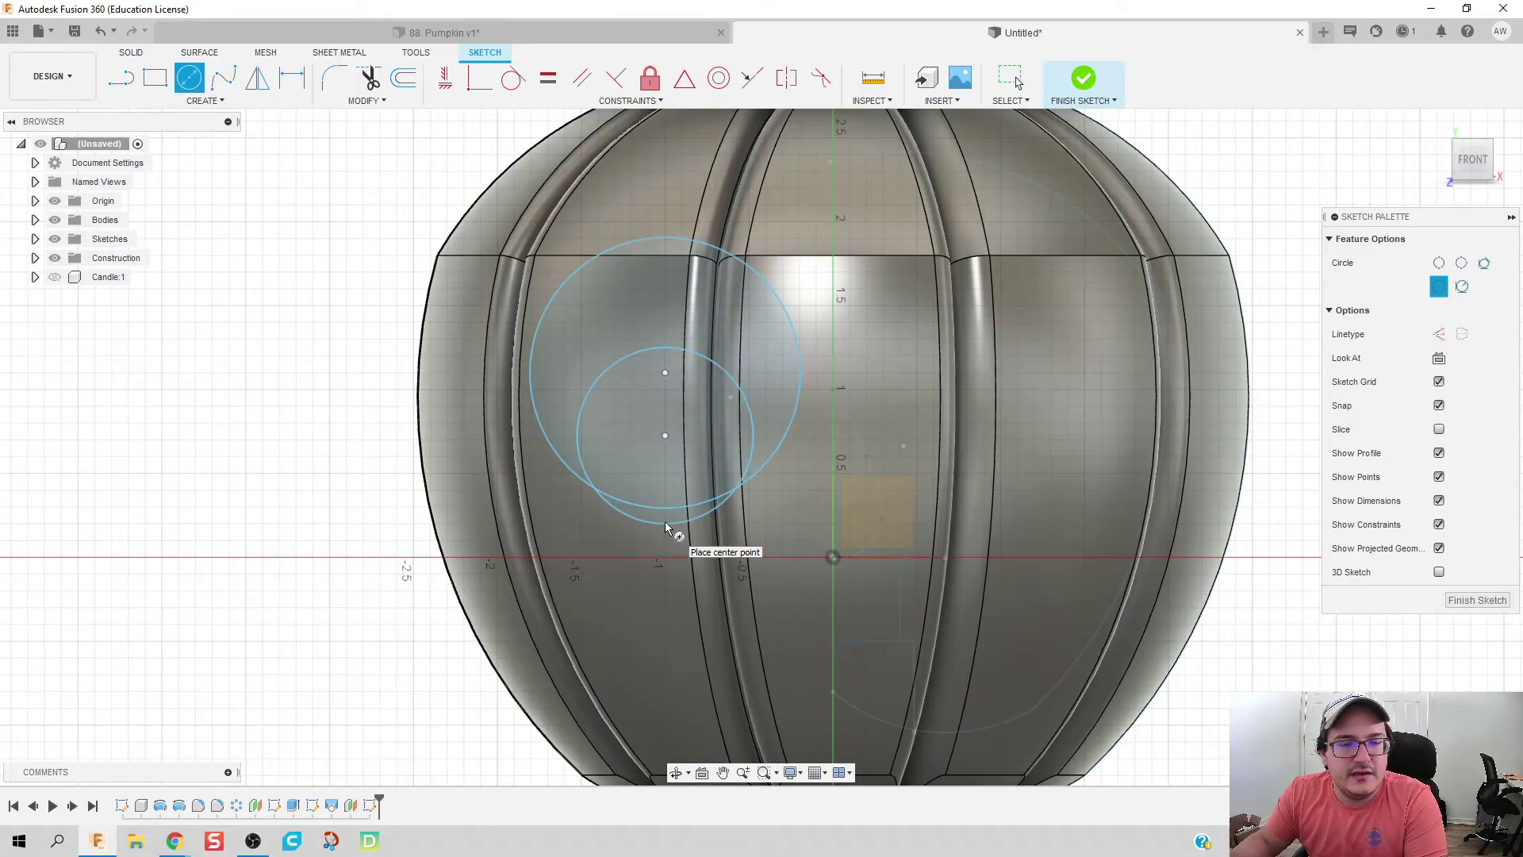
left_click(1000, 339)
left_click(1016, 408)
left_click(967, 372)
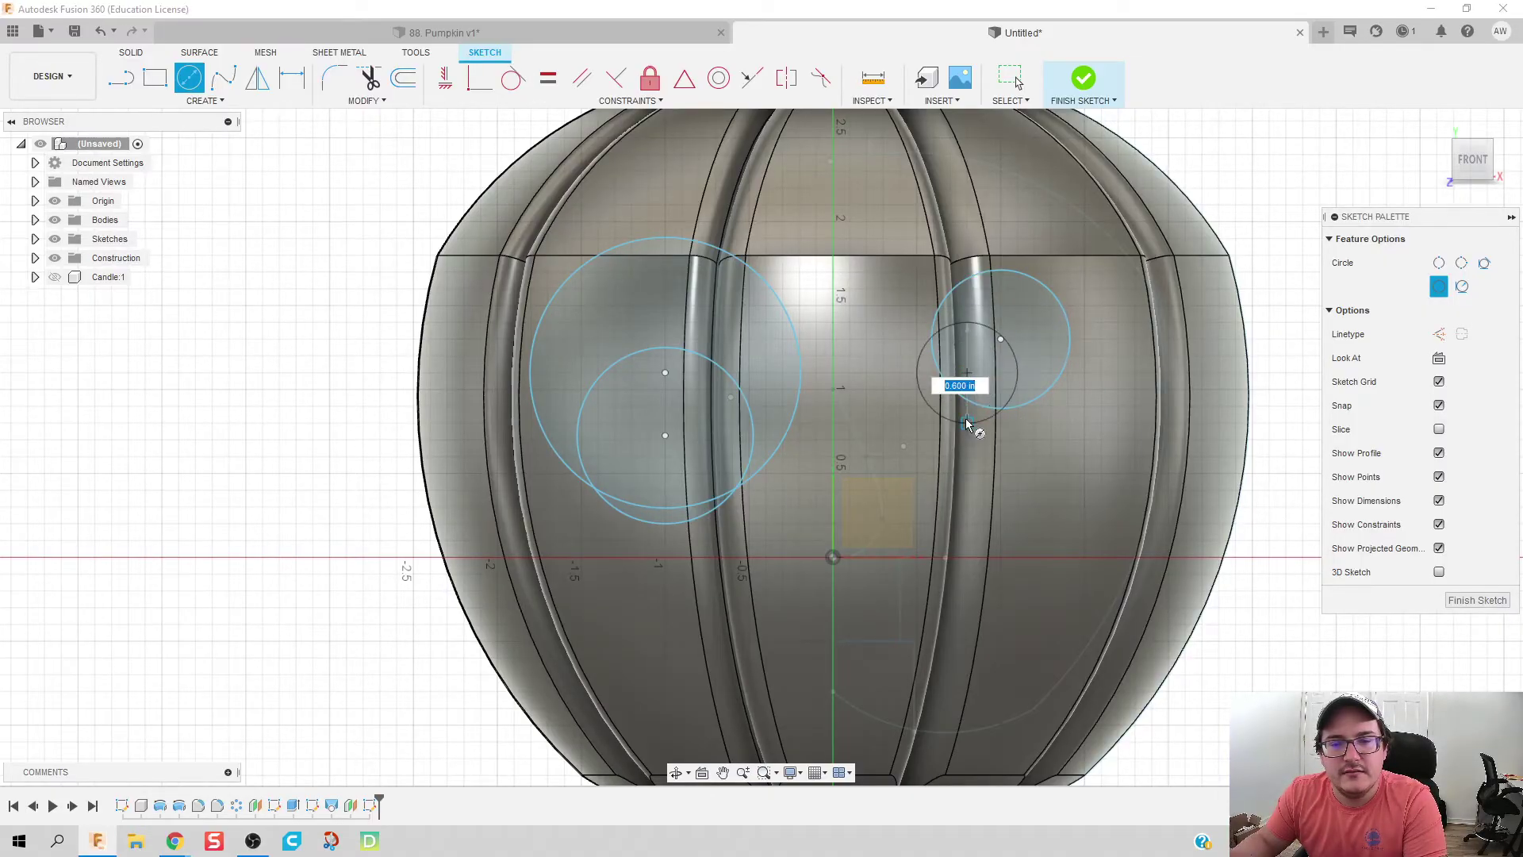
left_click(972, 422)
Step: Draw a closed triangle nose with three lines below the eyes
key("l")
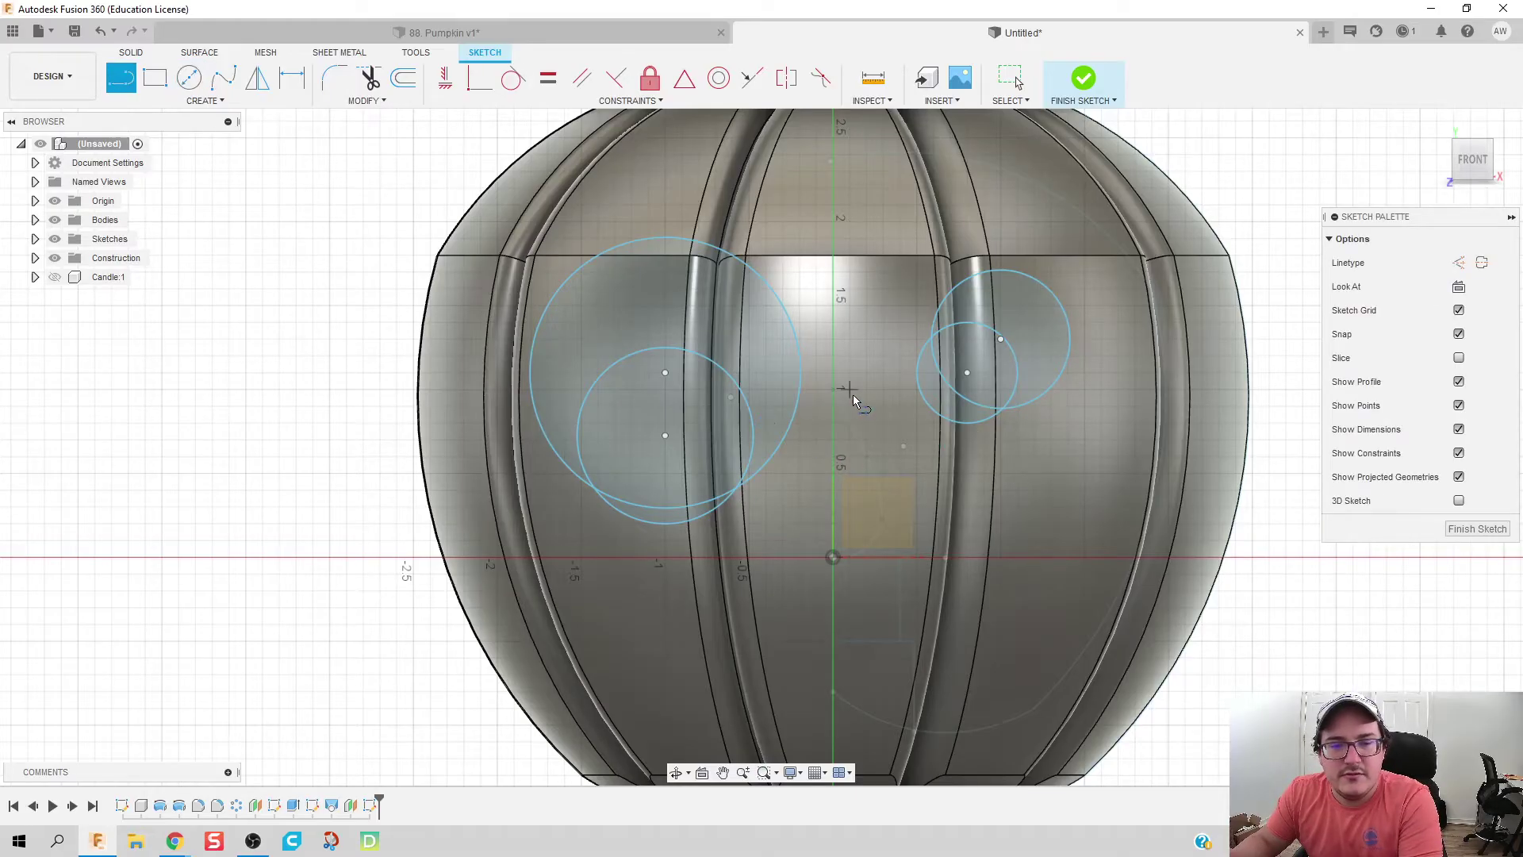
left_click(849, 389)
left_click(943, 534)
left_click(783, 534)
left_click(849, 388)
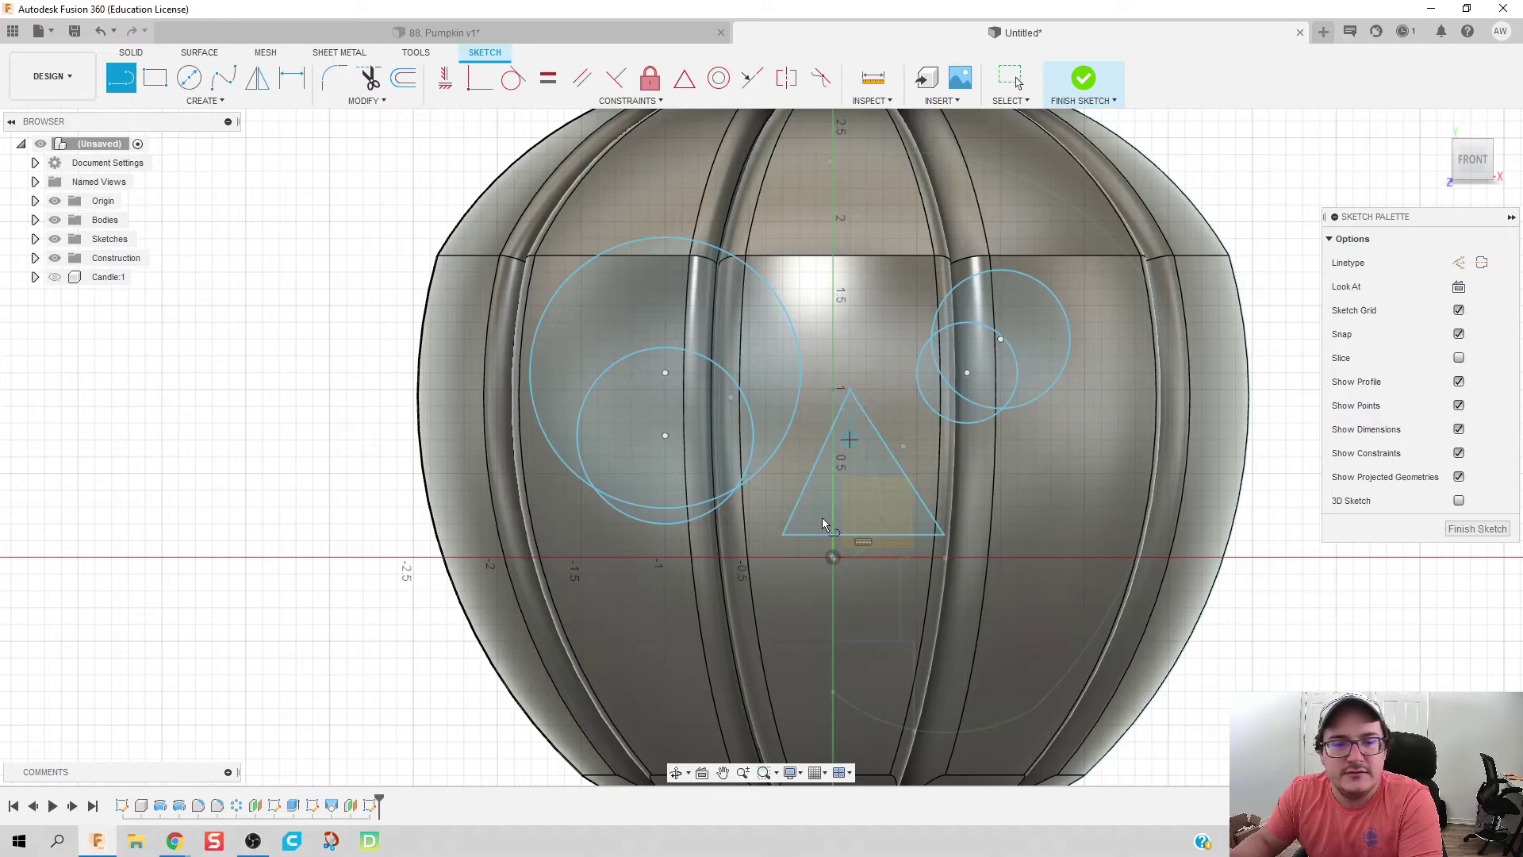
Step: Draw a closed spline grin for the mouth and finish the face sketch
left_click(223, 78)
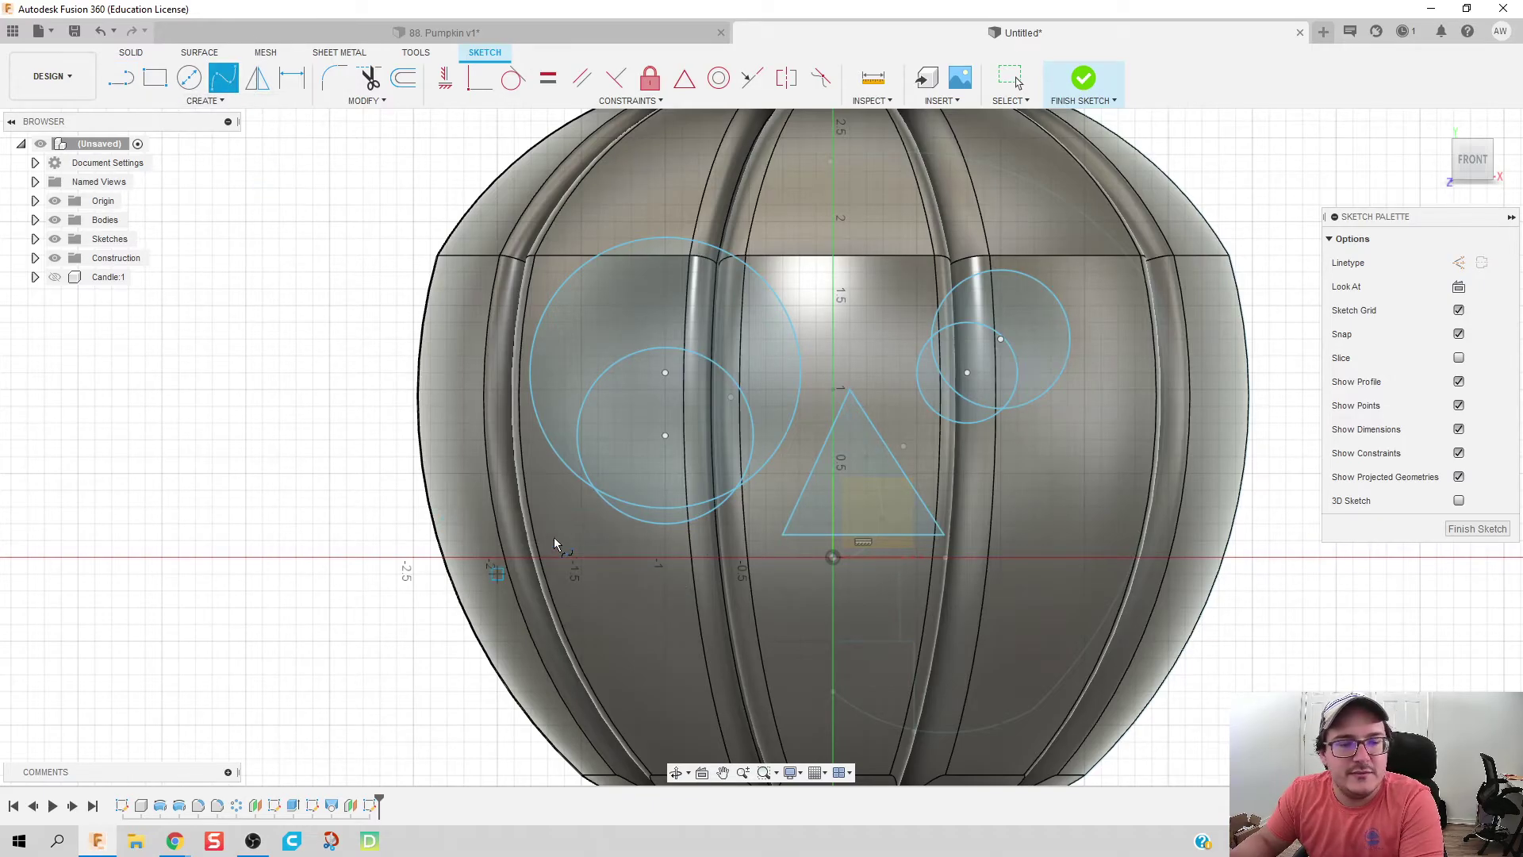
left_click(556, 544)
left_click(648, 691)
left_click(750, 658)
left_click(817, 658)
left_click(900, 707)
left_click(1054, 634)
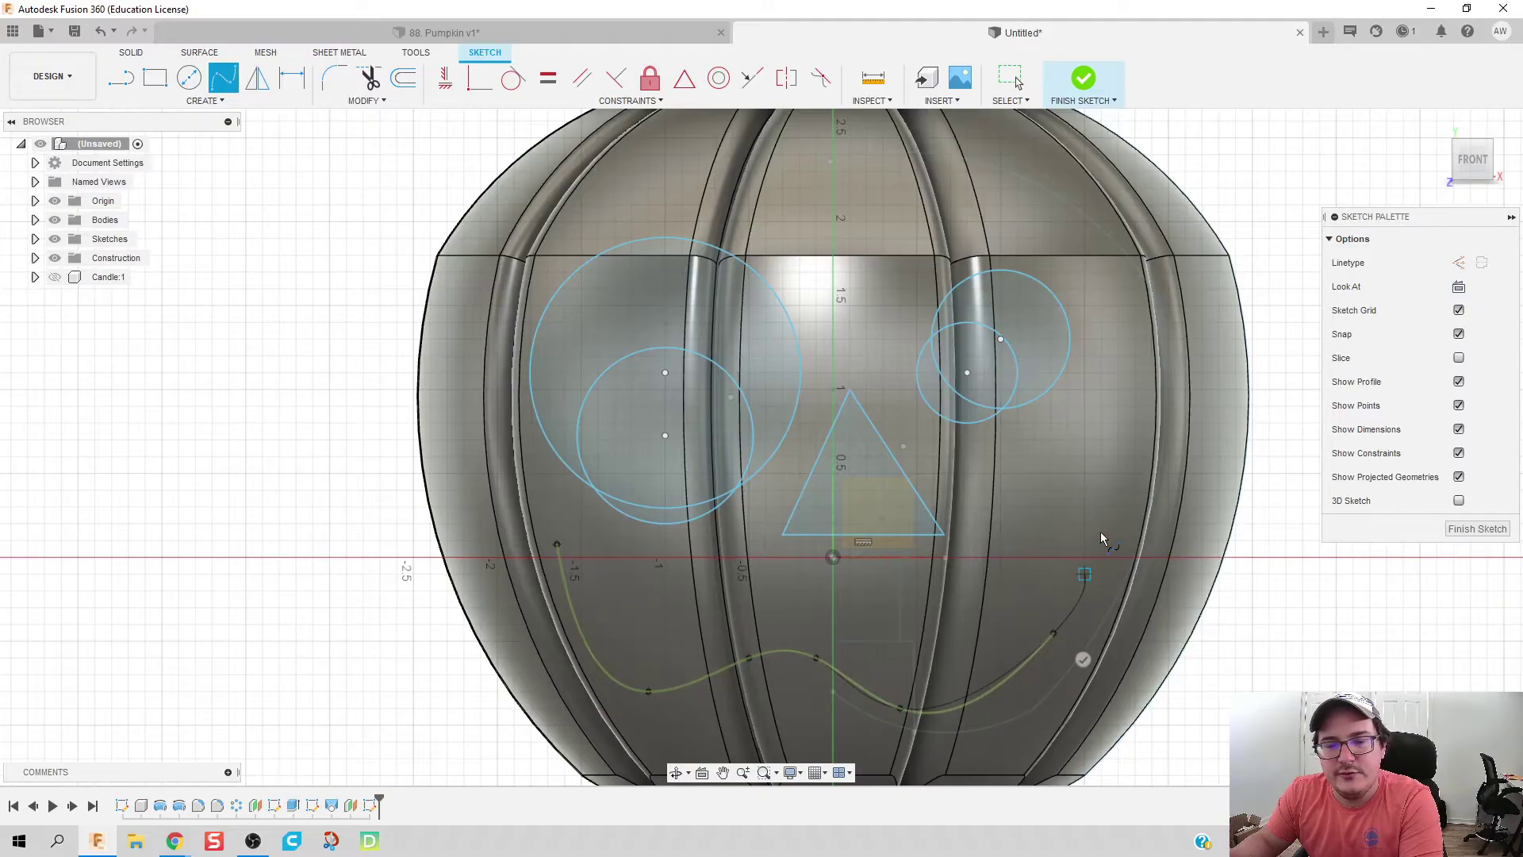
left_click(1102, 473)
left_click(984, 592)
left_click(822, 601)
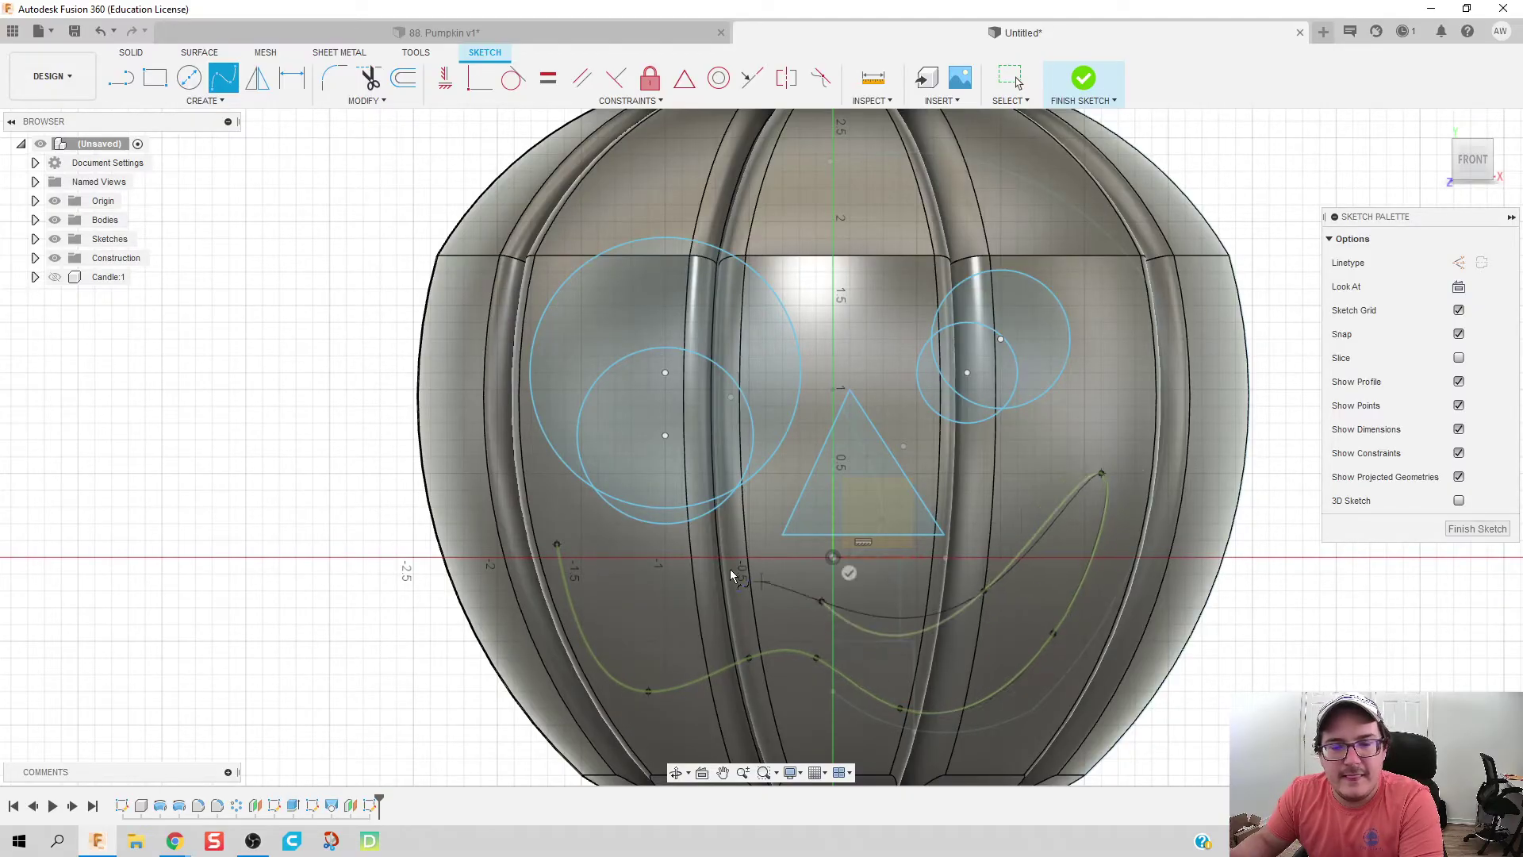
left_click(557, 545)
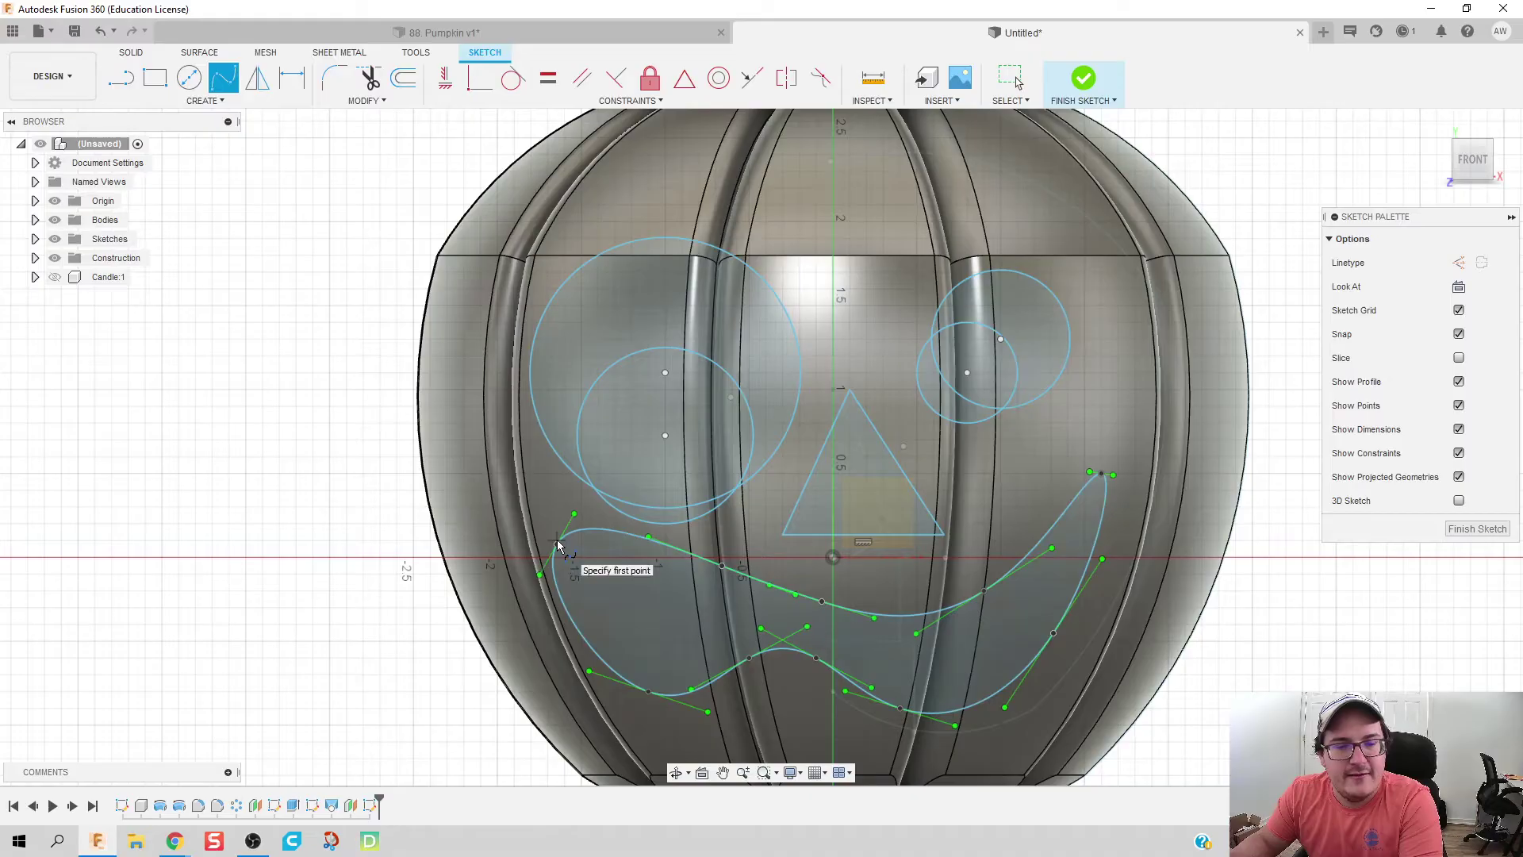
left_click(1464, 529)
middle_click_drag(1105, 391, 1042, 409, "shift")
Step: Extrude the eye, nose and mouth profiles as a cut 2.40 in deep
key("e")
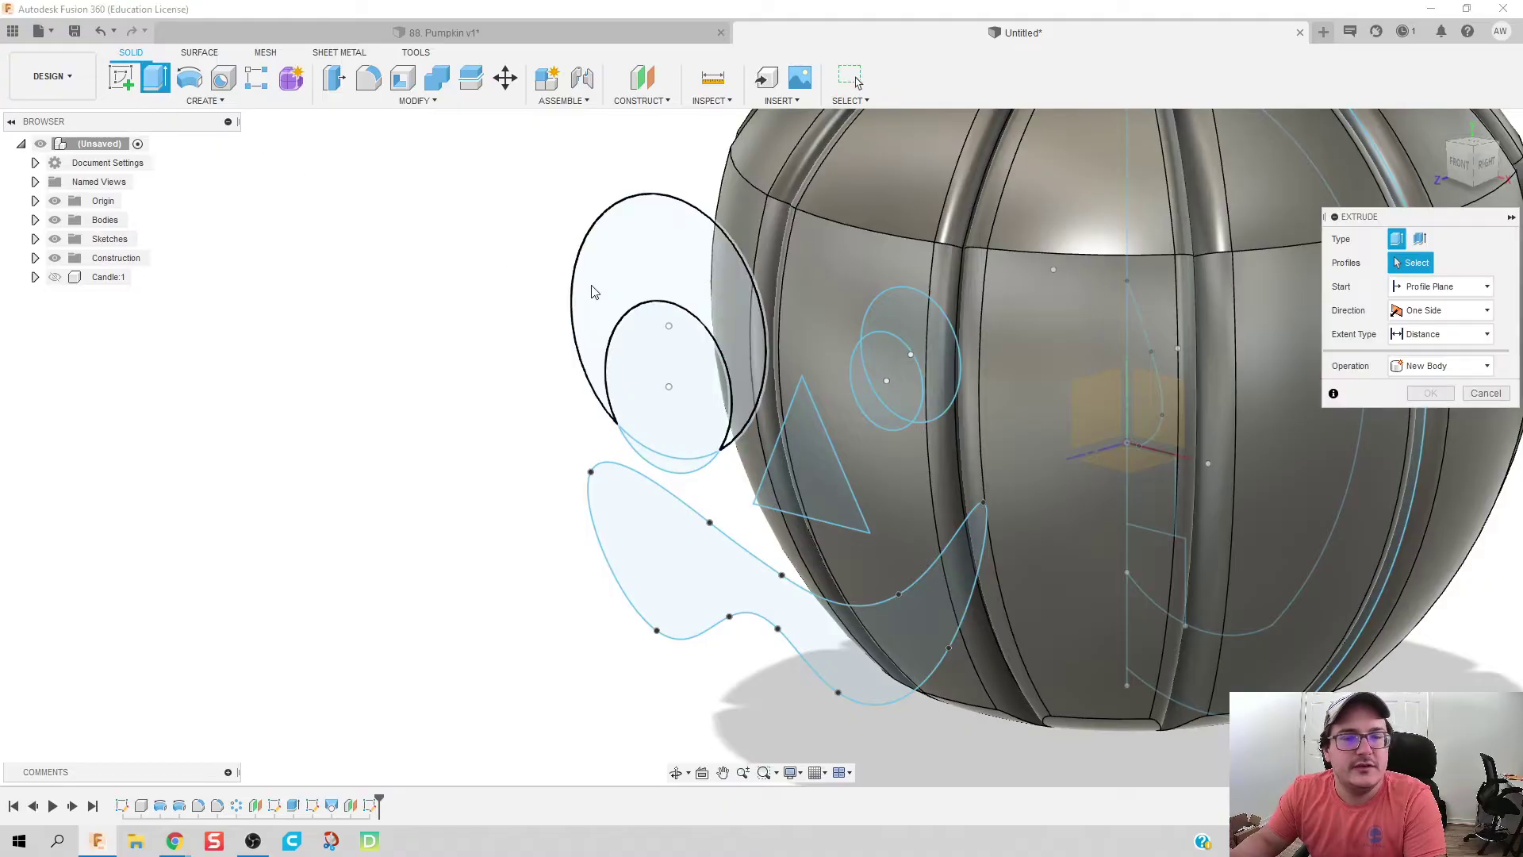
left_click(600, 290)
left_click(943, 372)
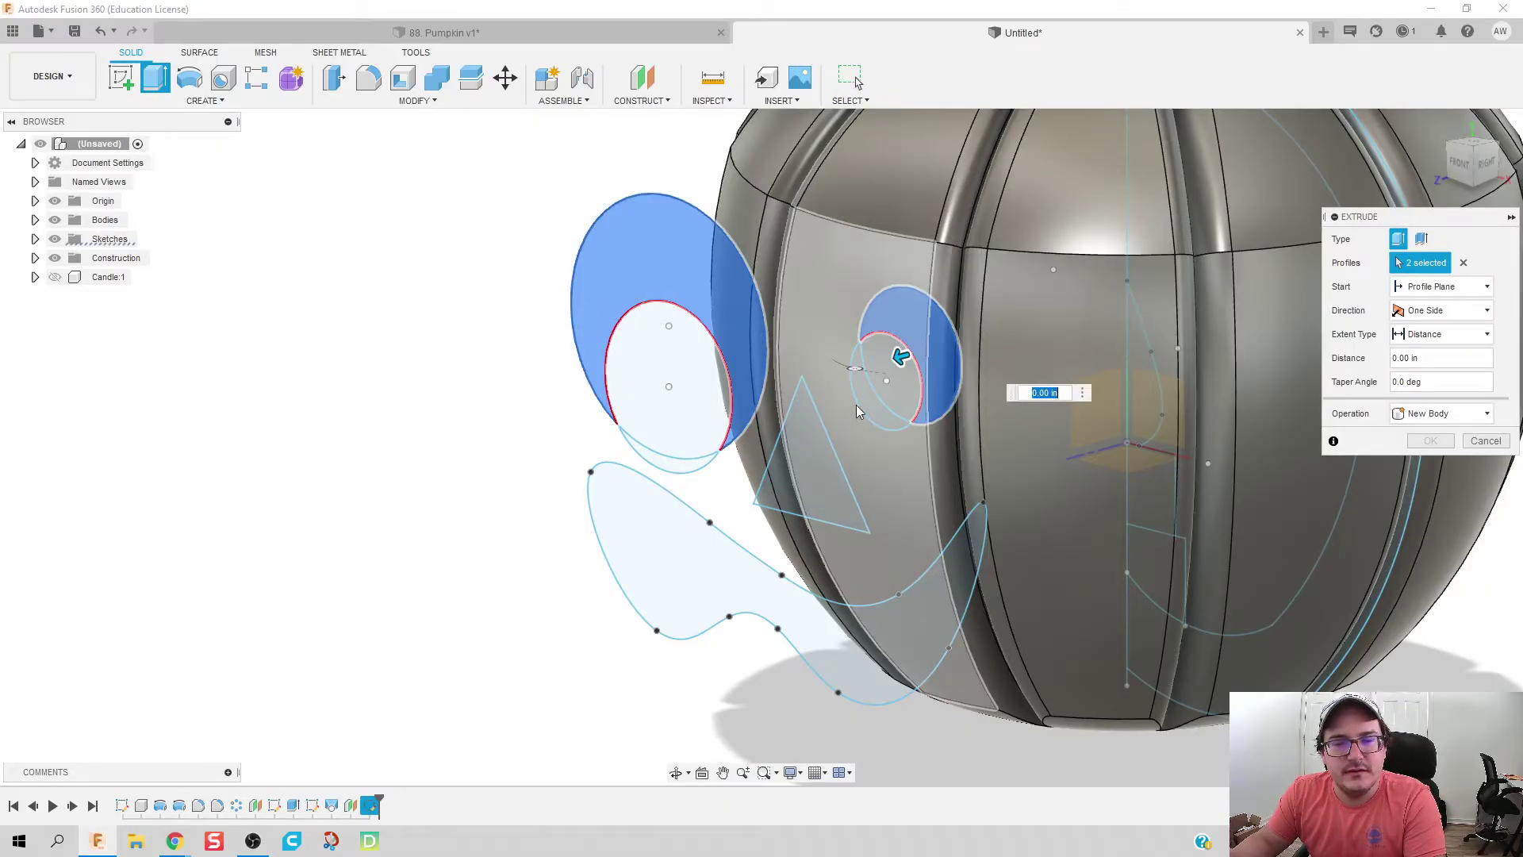
left_click(798, 474)
left_click(718, 594)
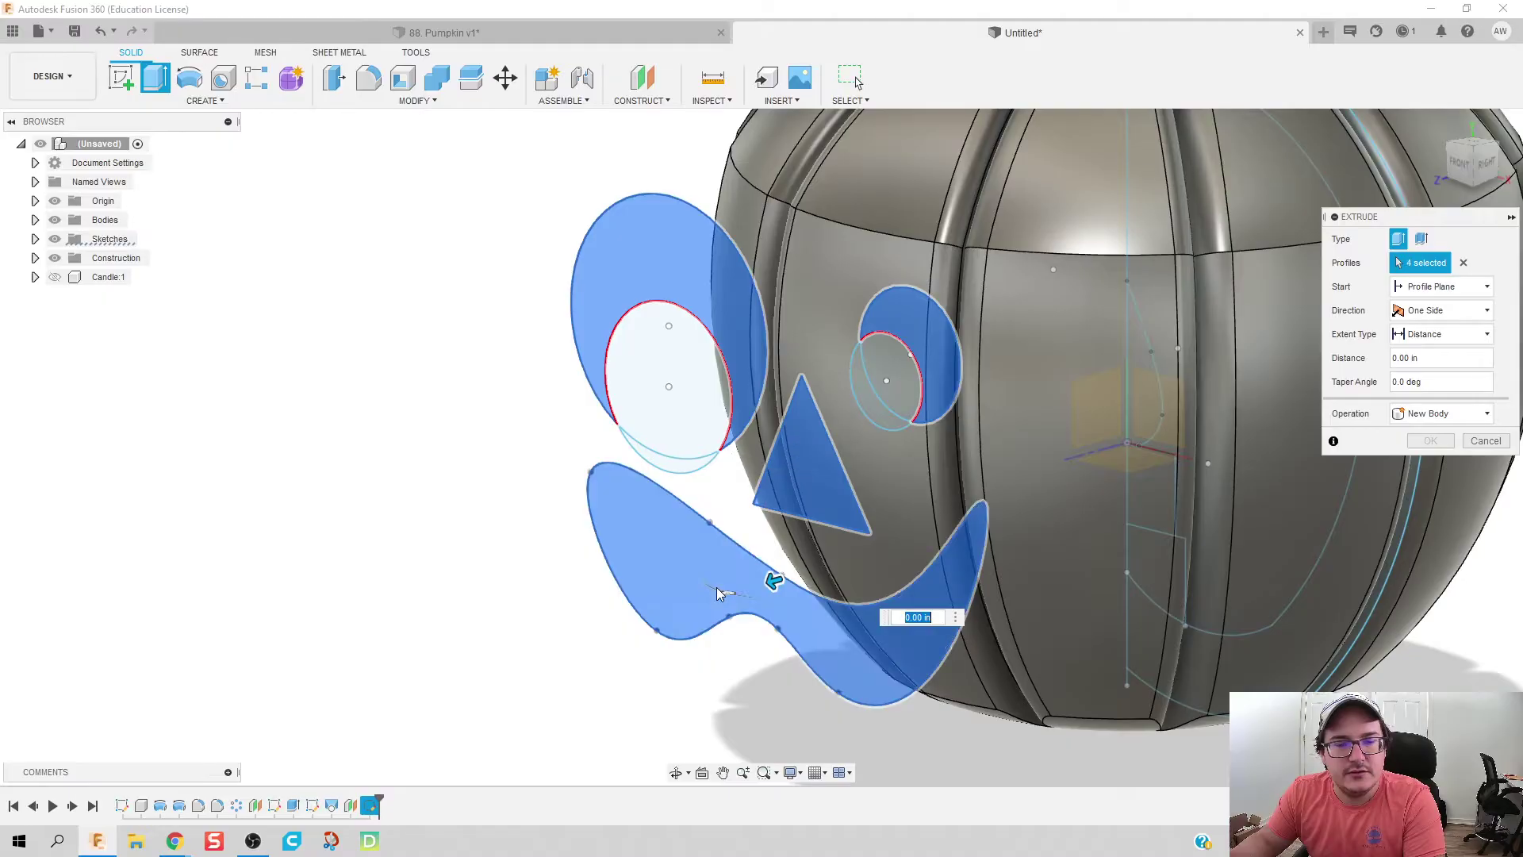
left_click_drag(772, 578, 1079, 516)
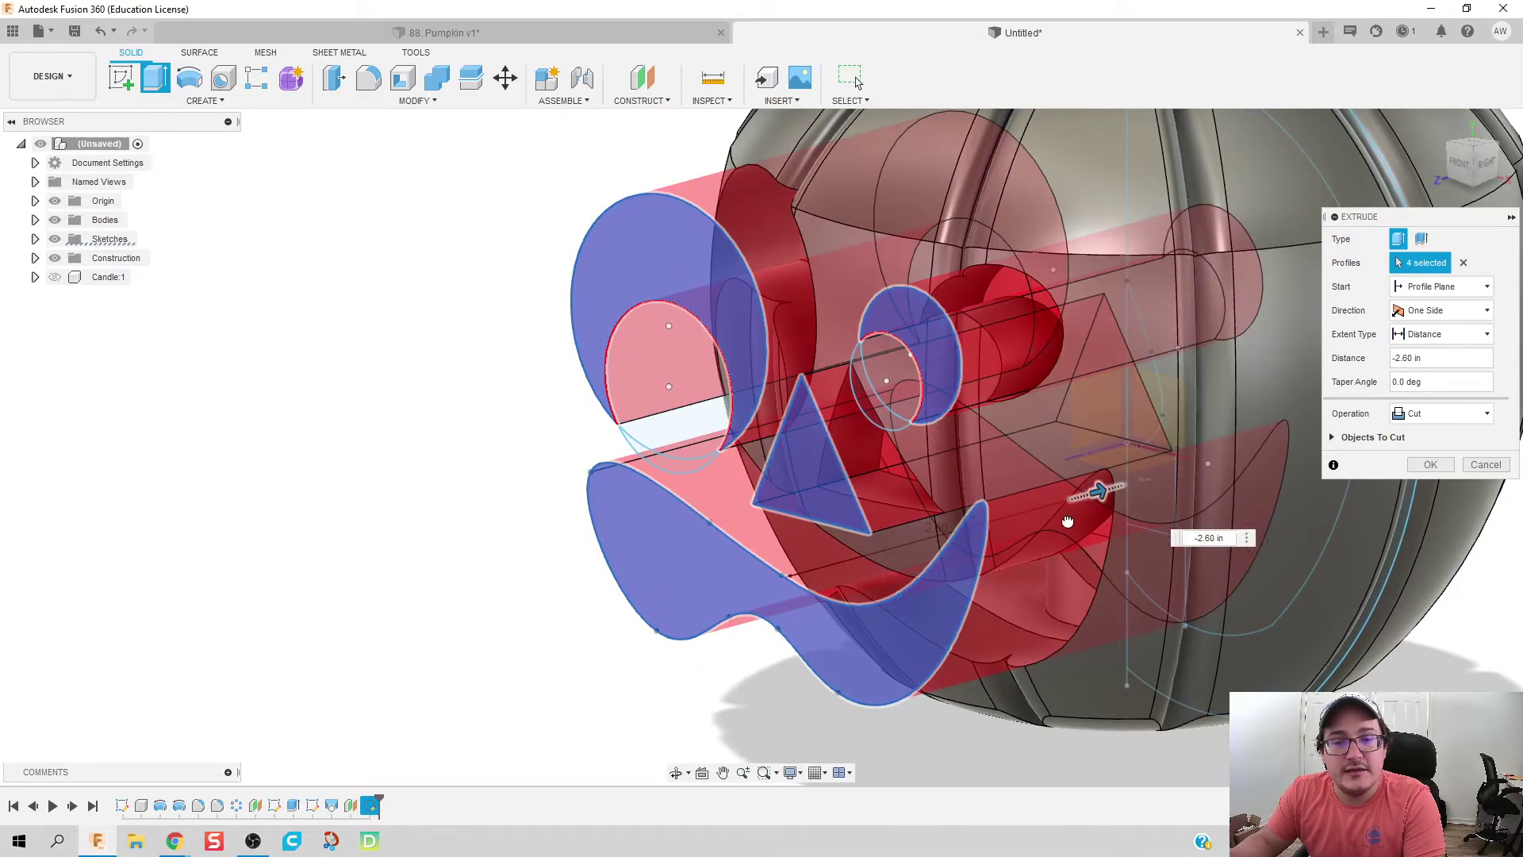
left_click_drag(1067, 522, 1057, 524)
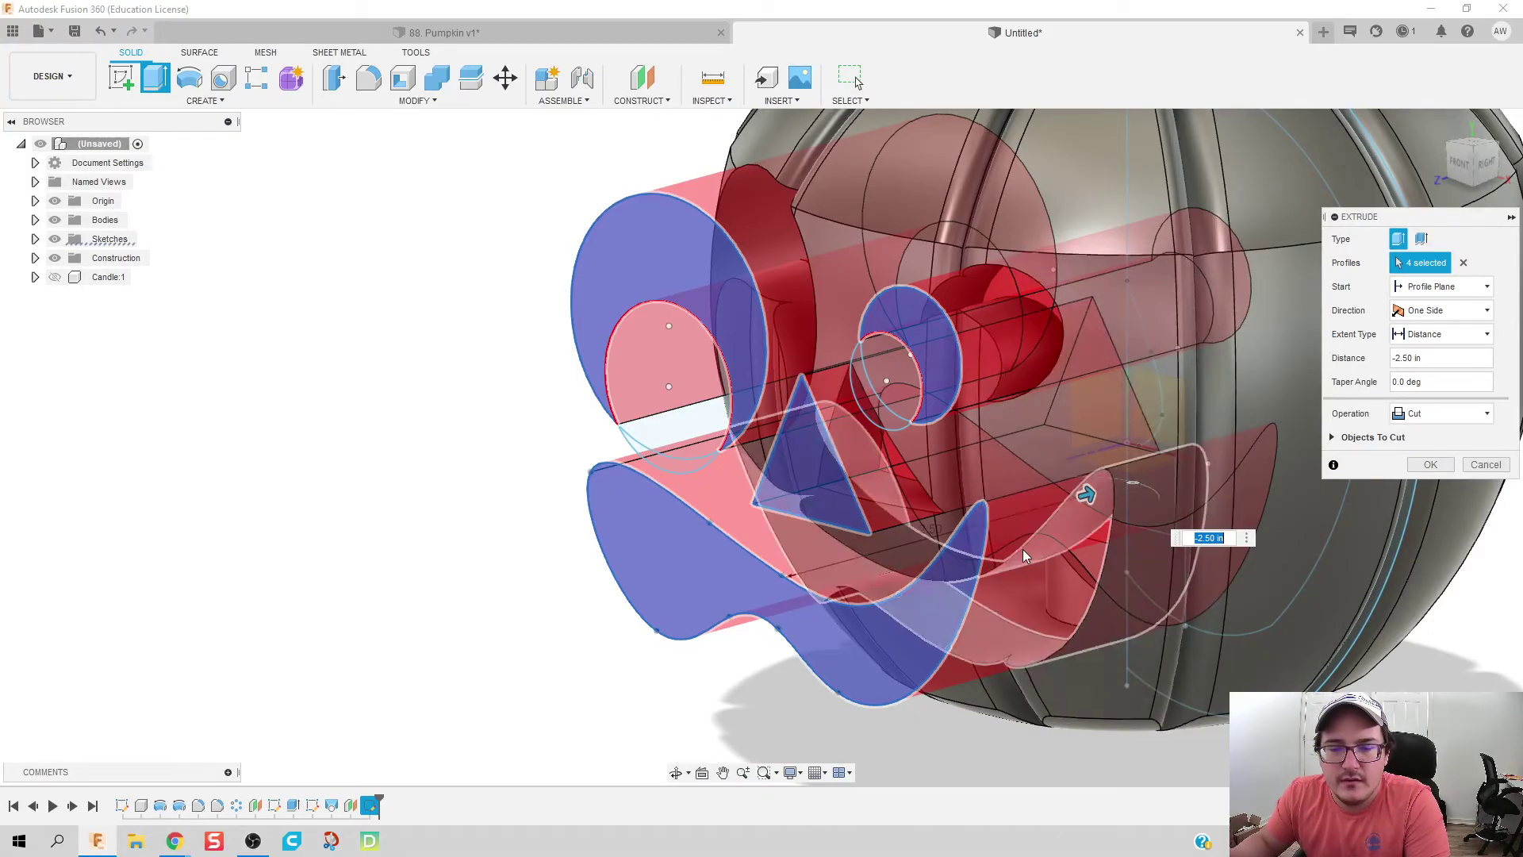
middle_click_drag(1046, 535, 1081, 496, "shift")
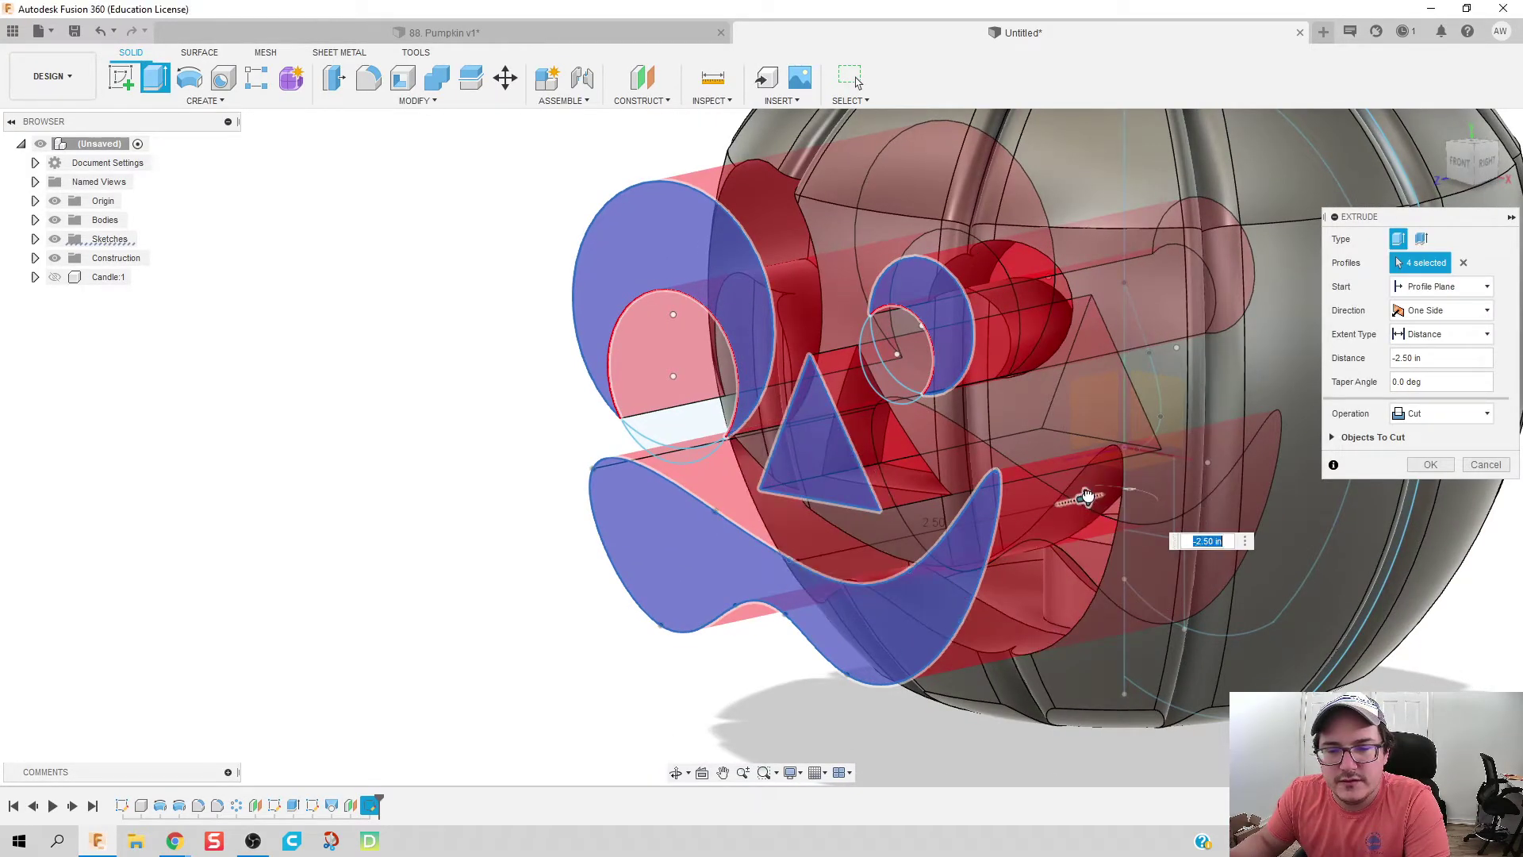
left_click_drag(1081, 498, 1072, 499)
left_click(1428, 465)
Step: Hide the candle body and view the carved face from the front
middle_click_drag(526, 579, 226, 508, "shift")
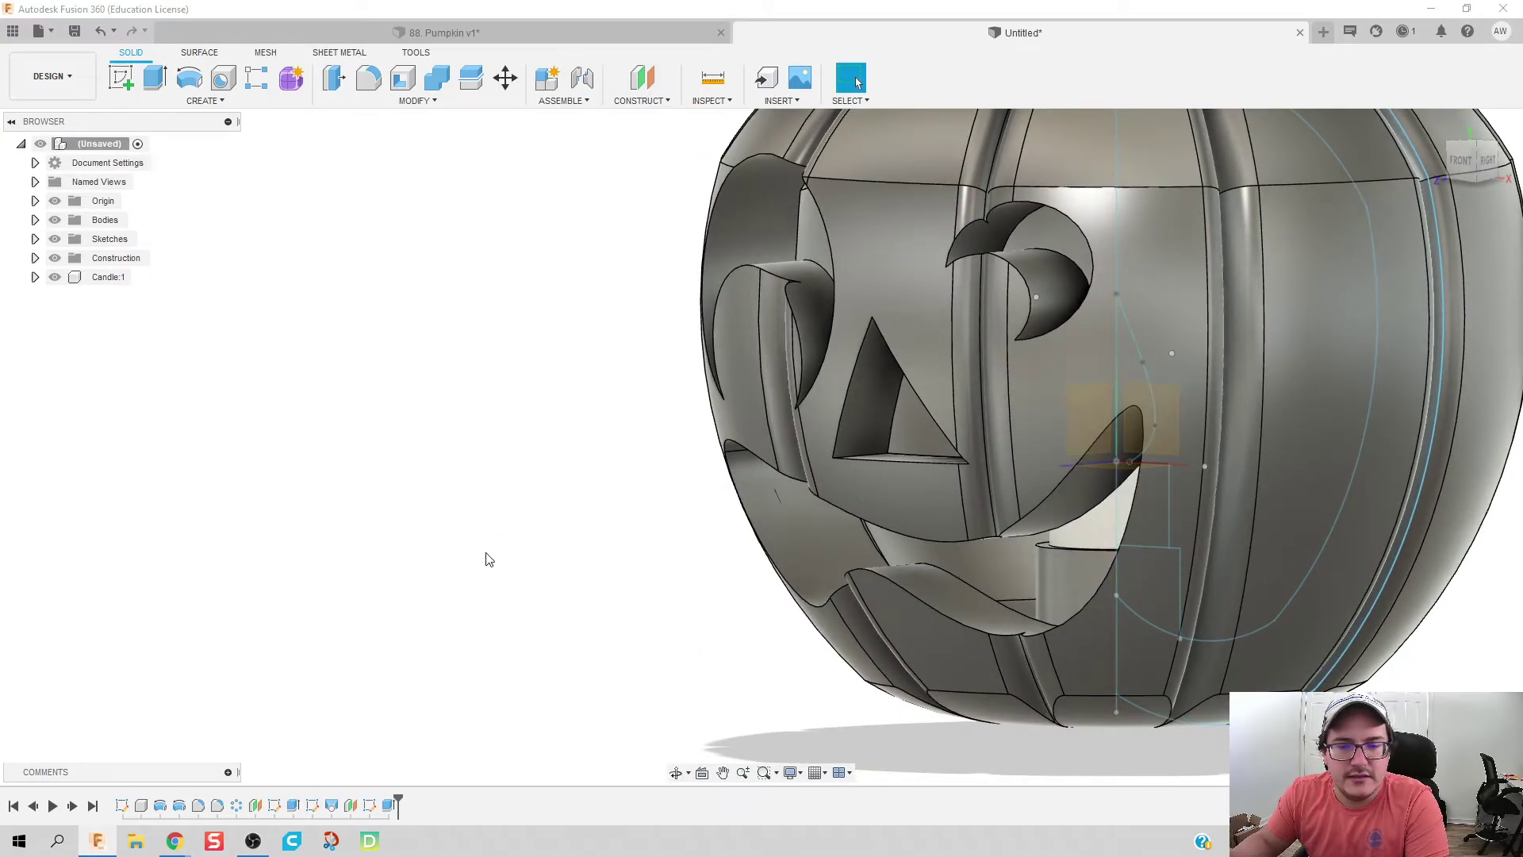
middle_click_drag(497, 507, 503, 582, "shift")
left_click(55, 277)
mouse_move(497, 462)
middle_mouse_down("shift")
mouse_move(544, 484)
mouse_move(550, 408)
mouse_move(512, 473)
middle_mouse_up("shift")
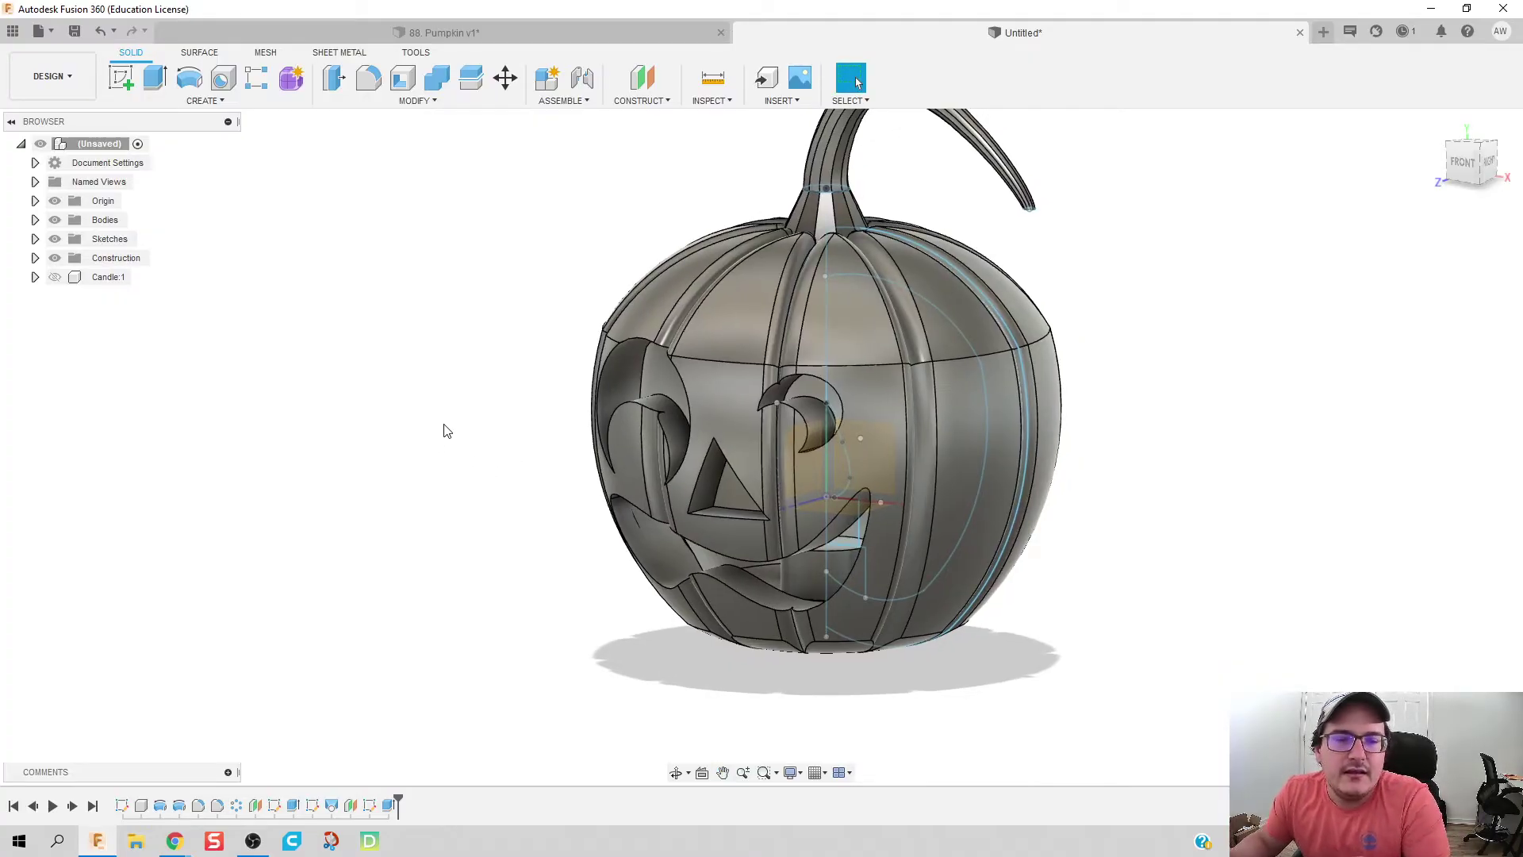
Step: Hide the pumpkin bodies to expose the origin plane
left_click(55, 218)
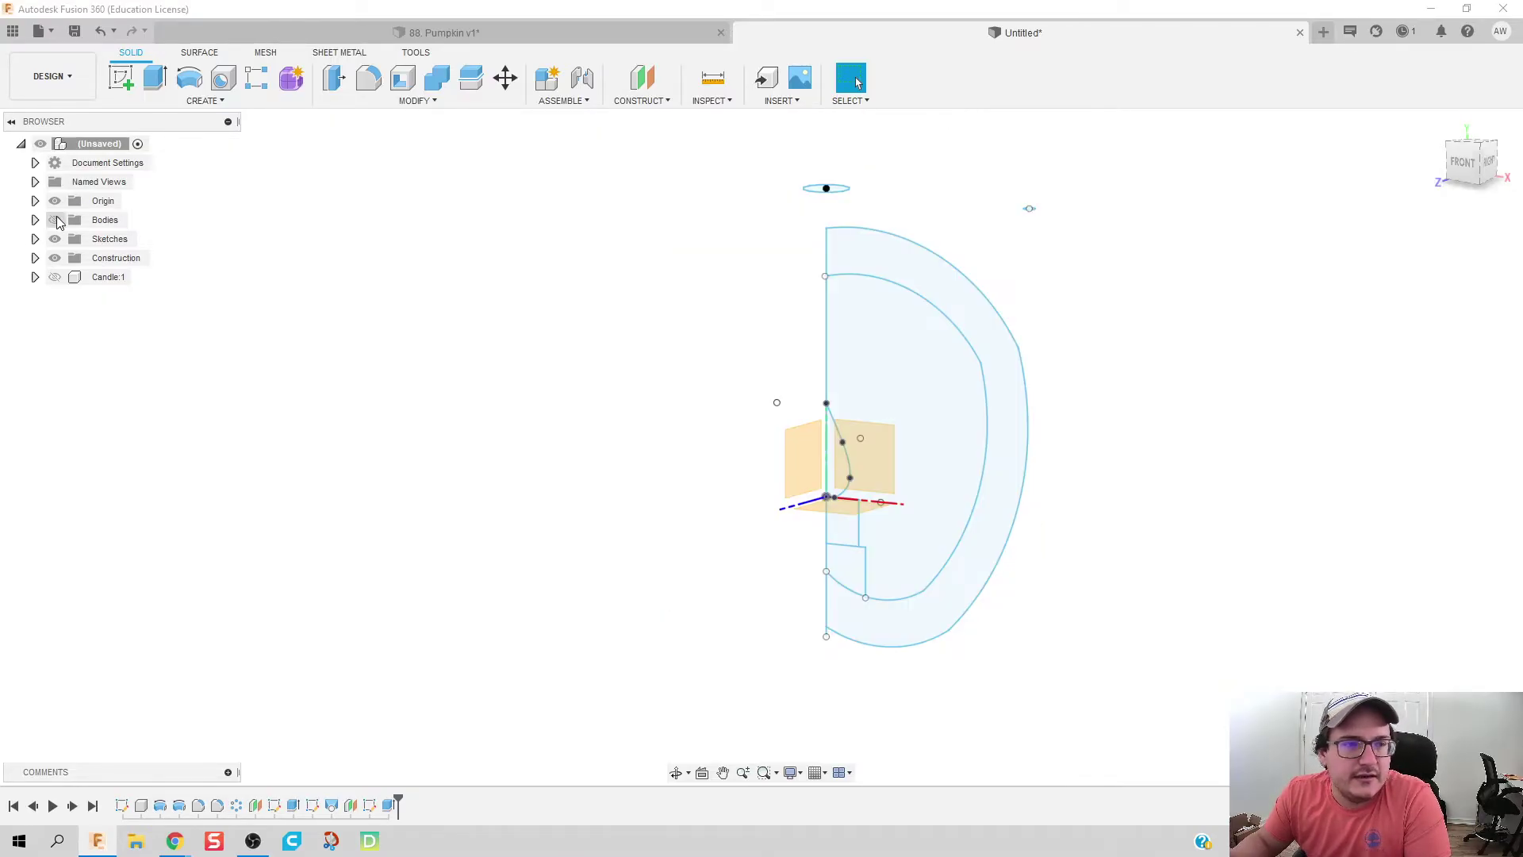
left_click(53, 220)
left_click(35, 220)
left_click(69, 239)
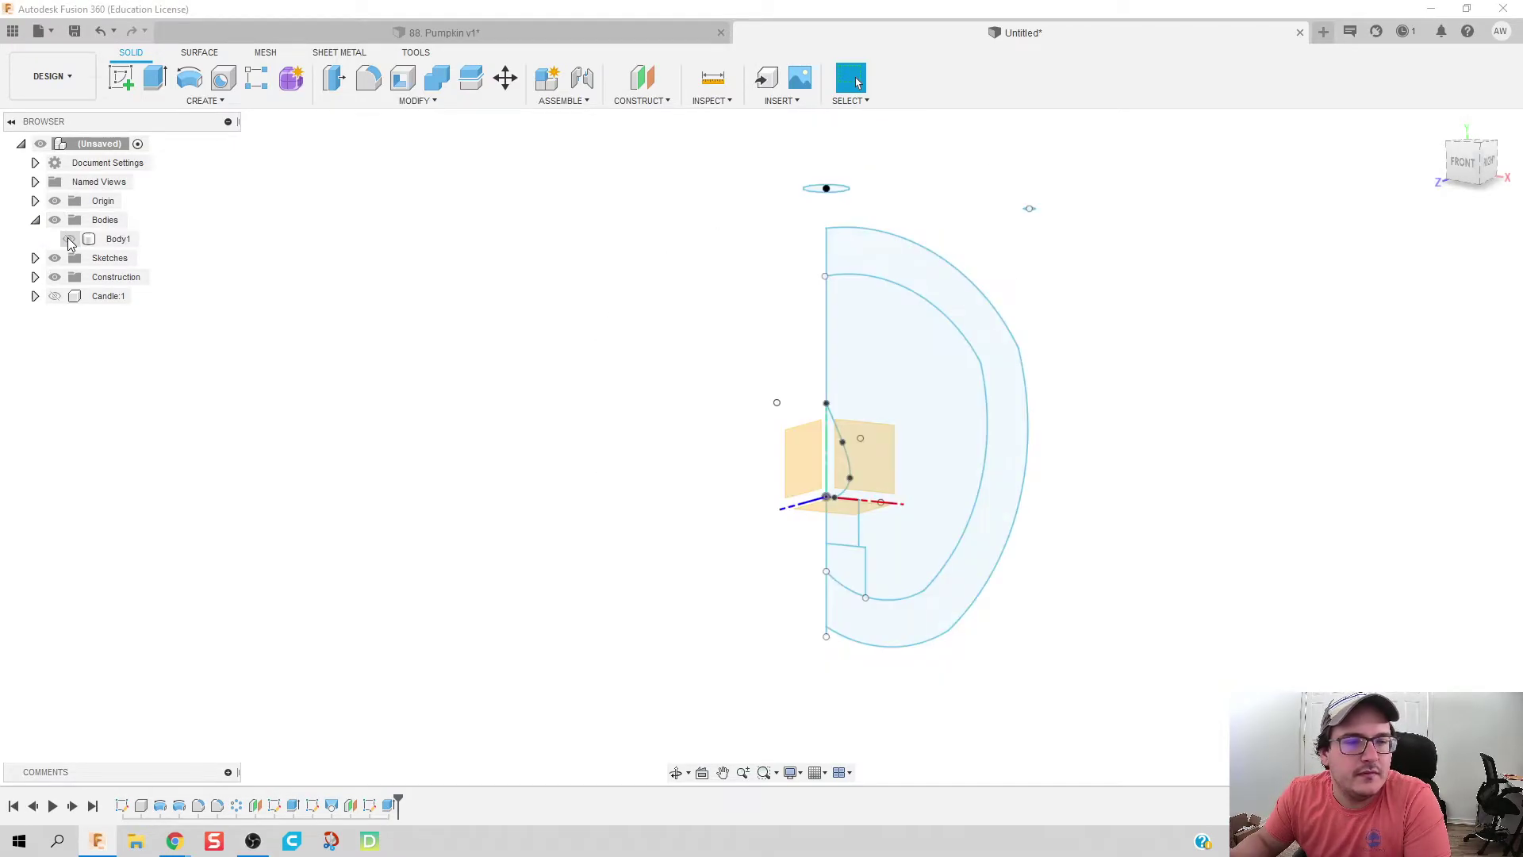
left_click(69, 238)
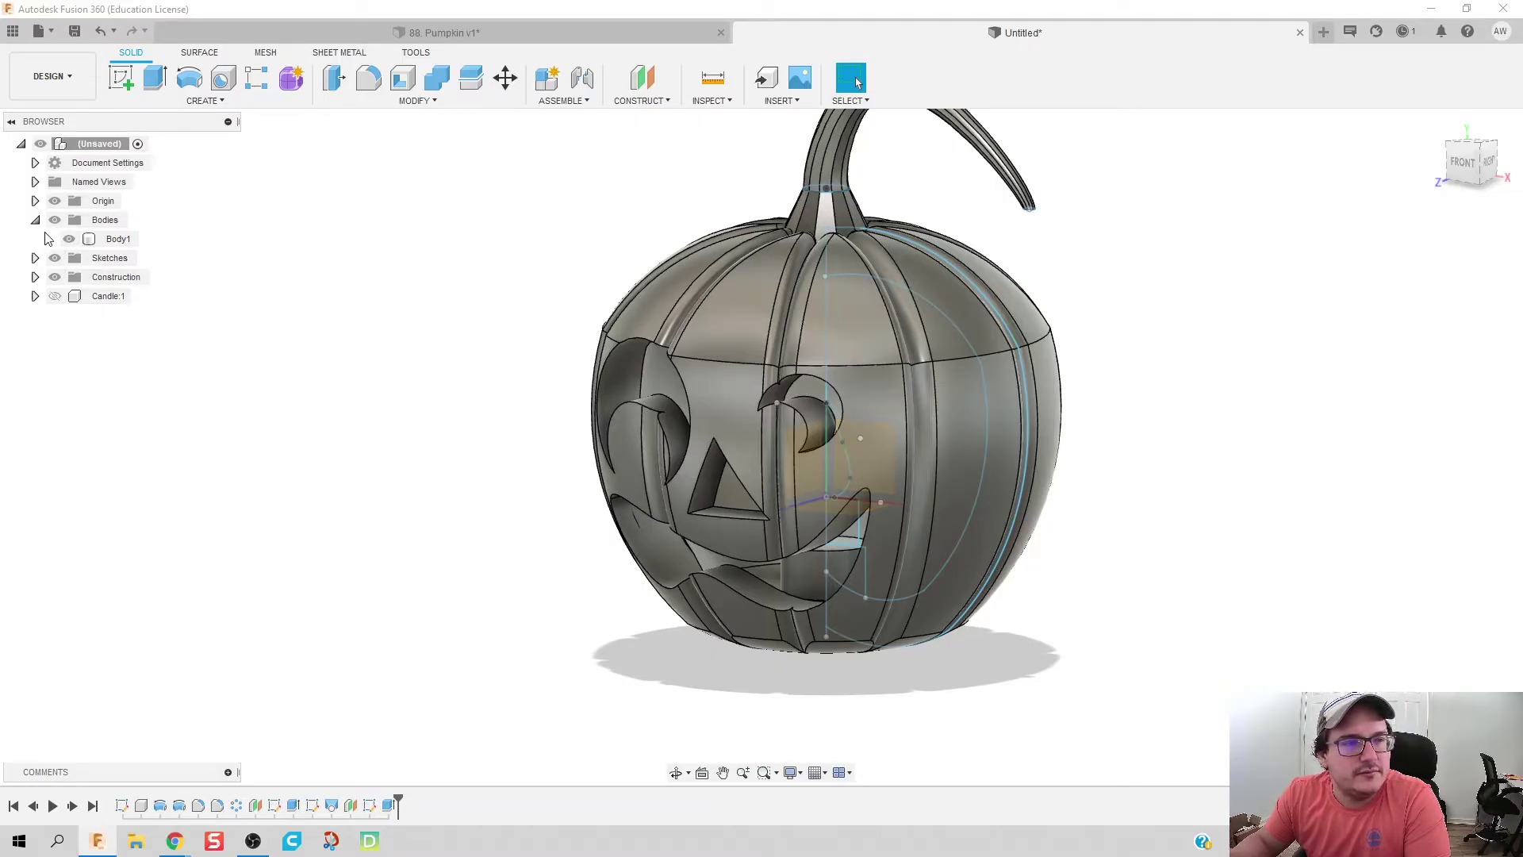
left_click(54, 220)
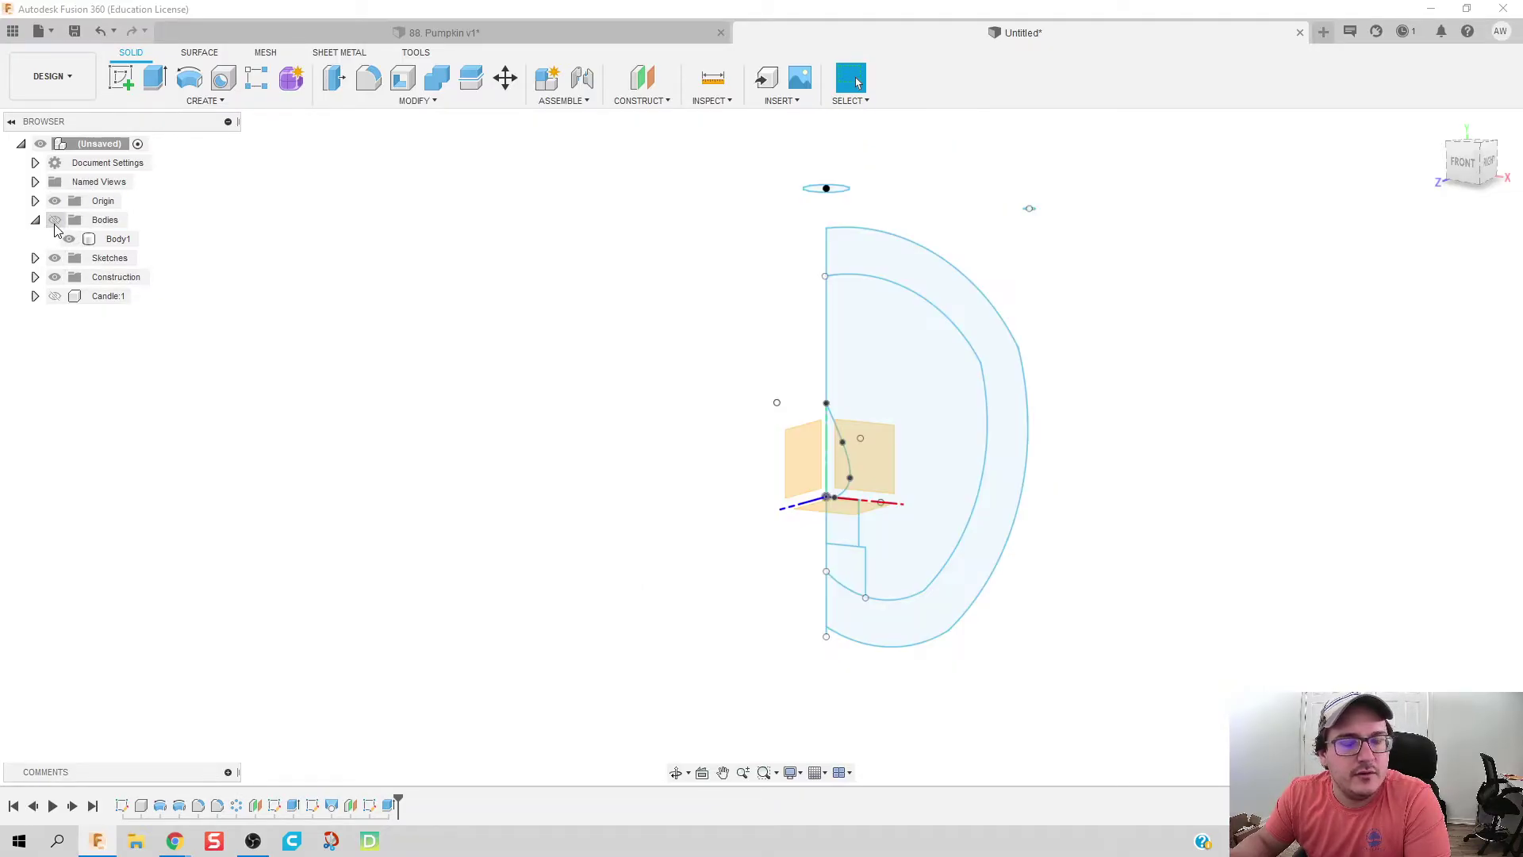
Step: Create an offset plane 2.10 in above the origin plane
right_click(813, 517)
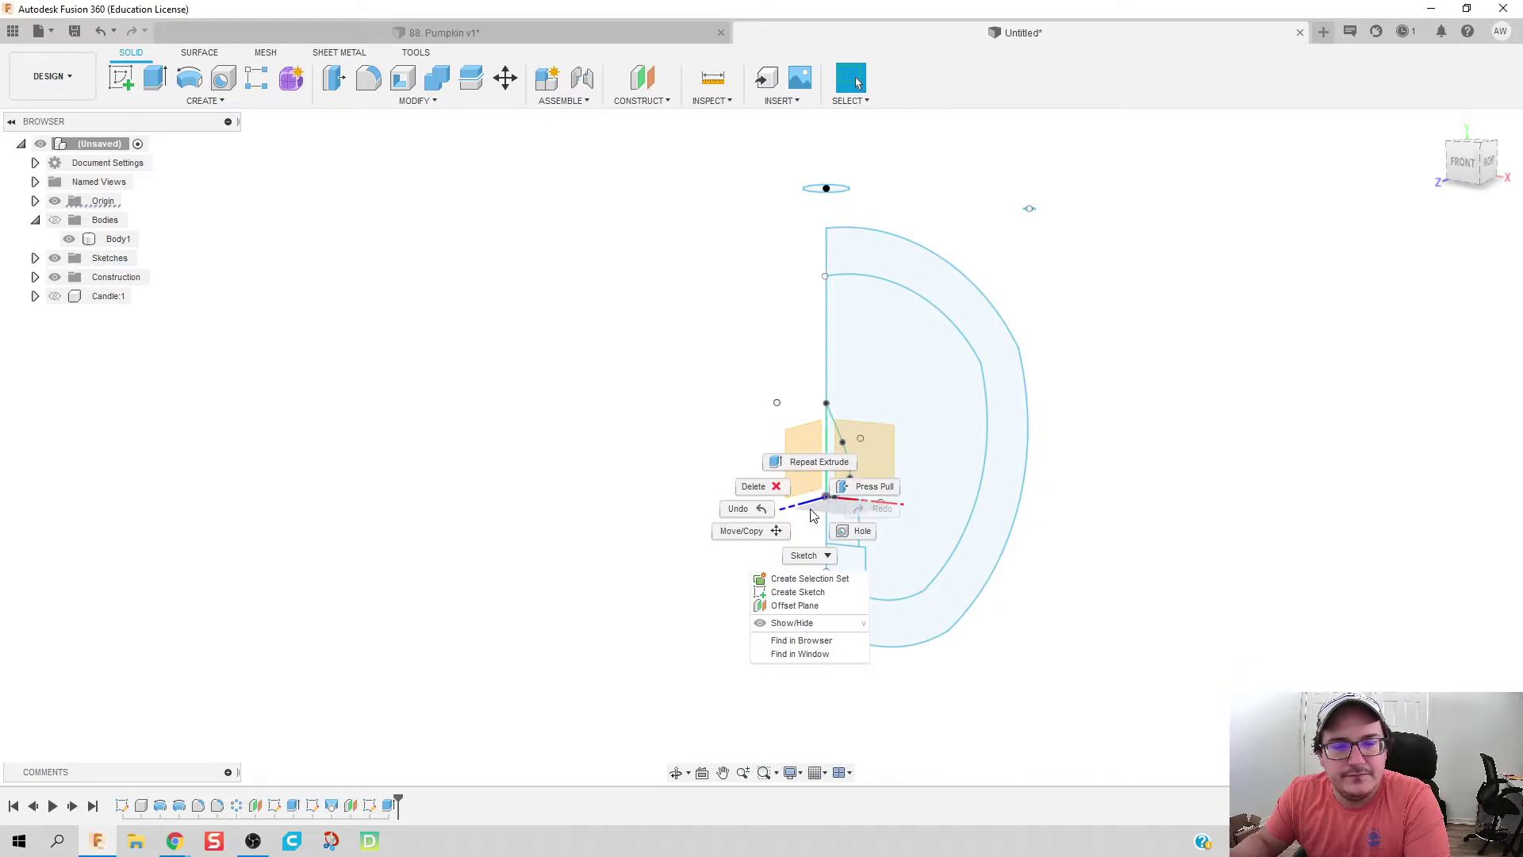
left_click(807, 606)
left_click_drag(809, 488, 810, 302)
left_click(55, 222)
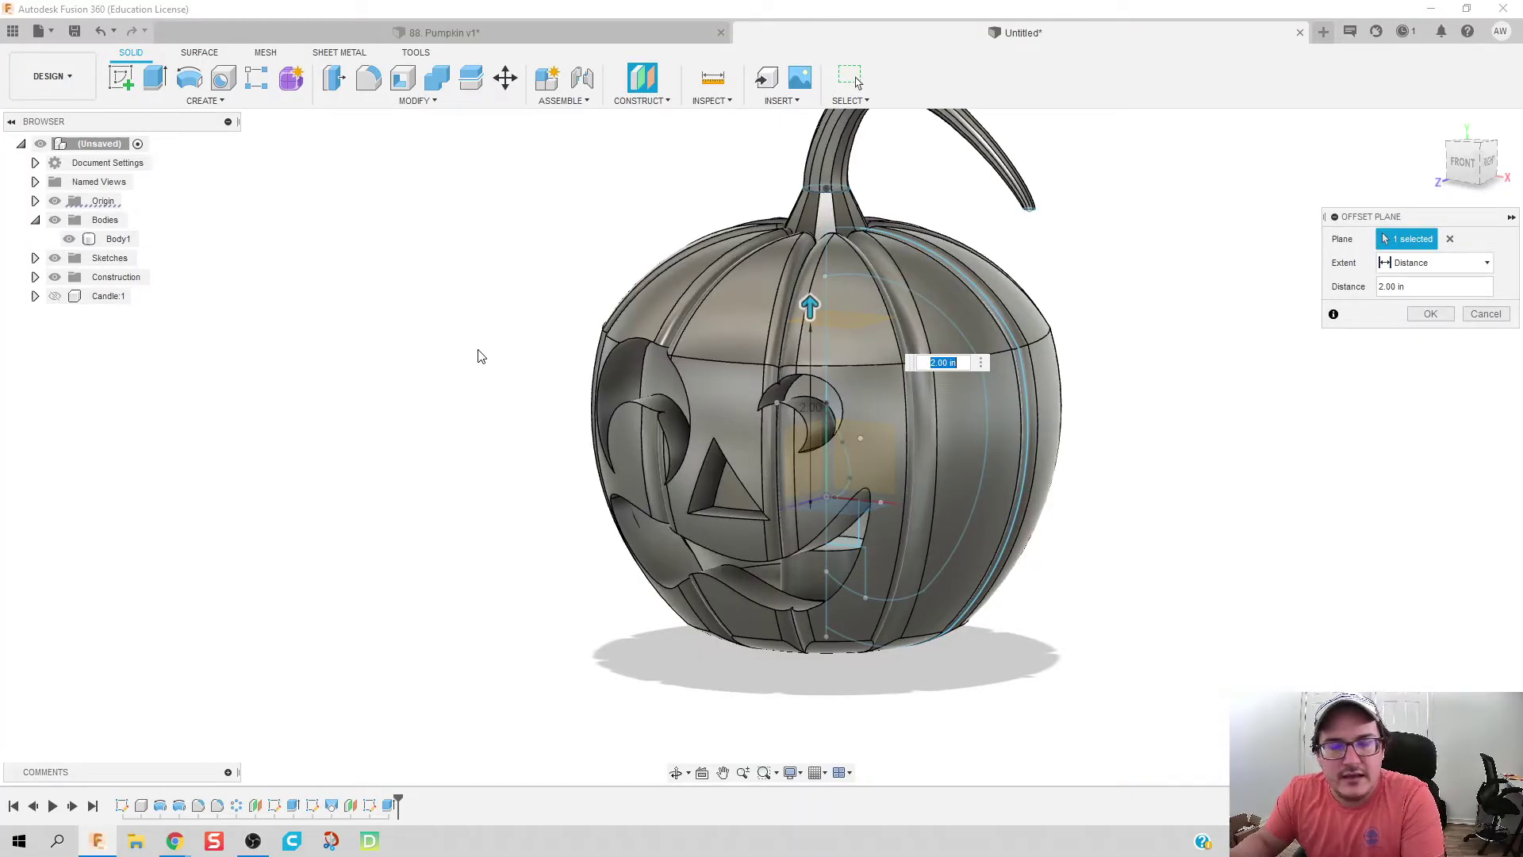
middle_click_drag(478, 356, 485, 338, "shift")
left_click_drag(814, 297, 817, 282)
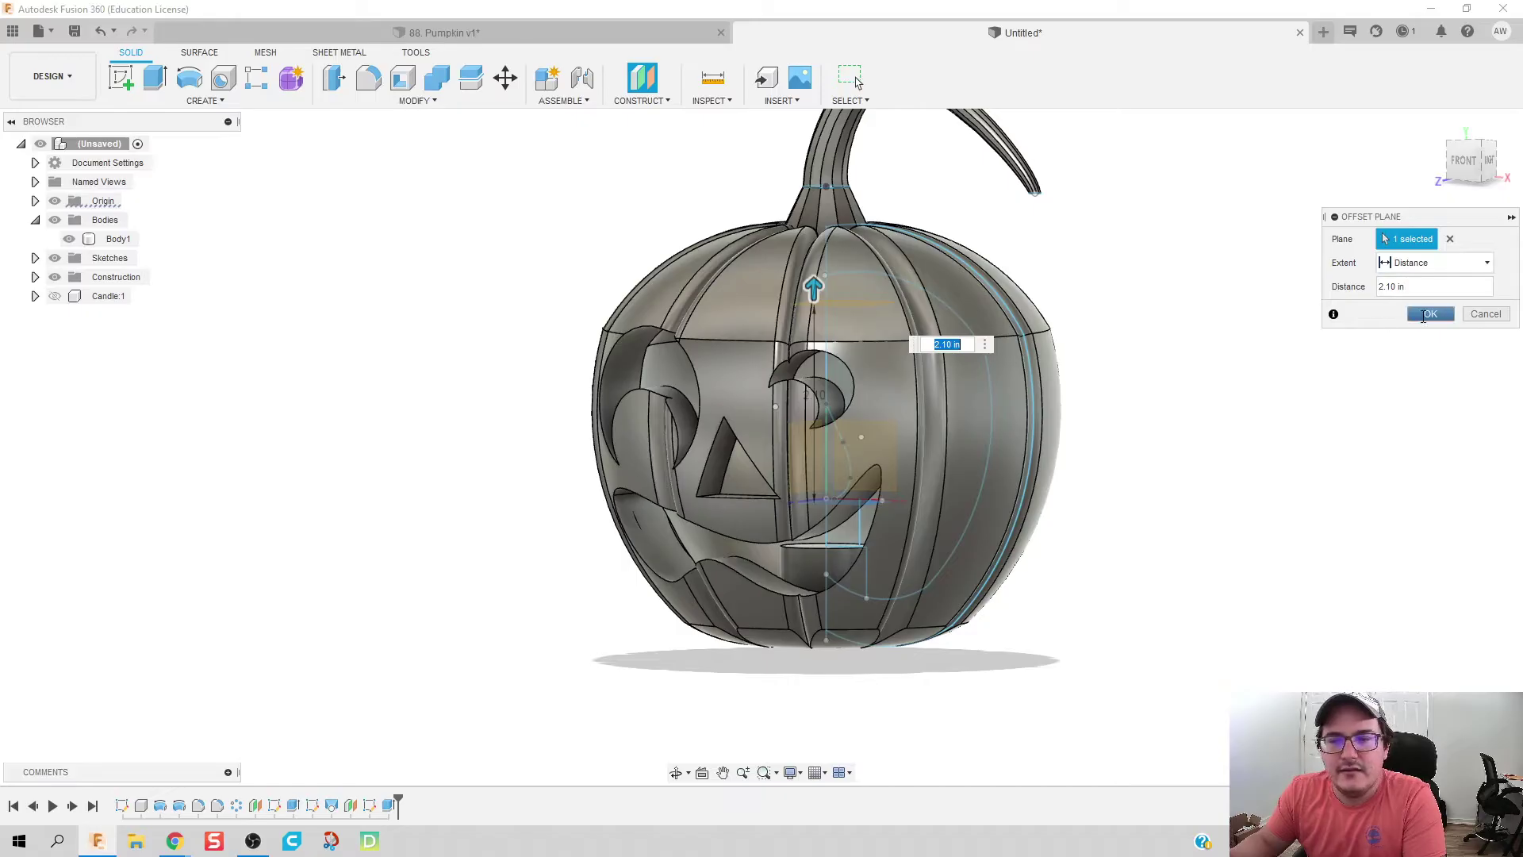
left_click(1412, 313)
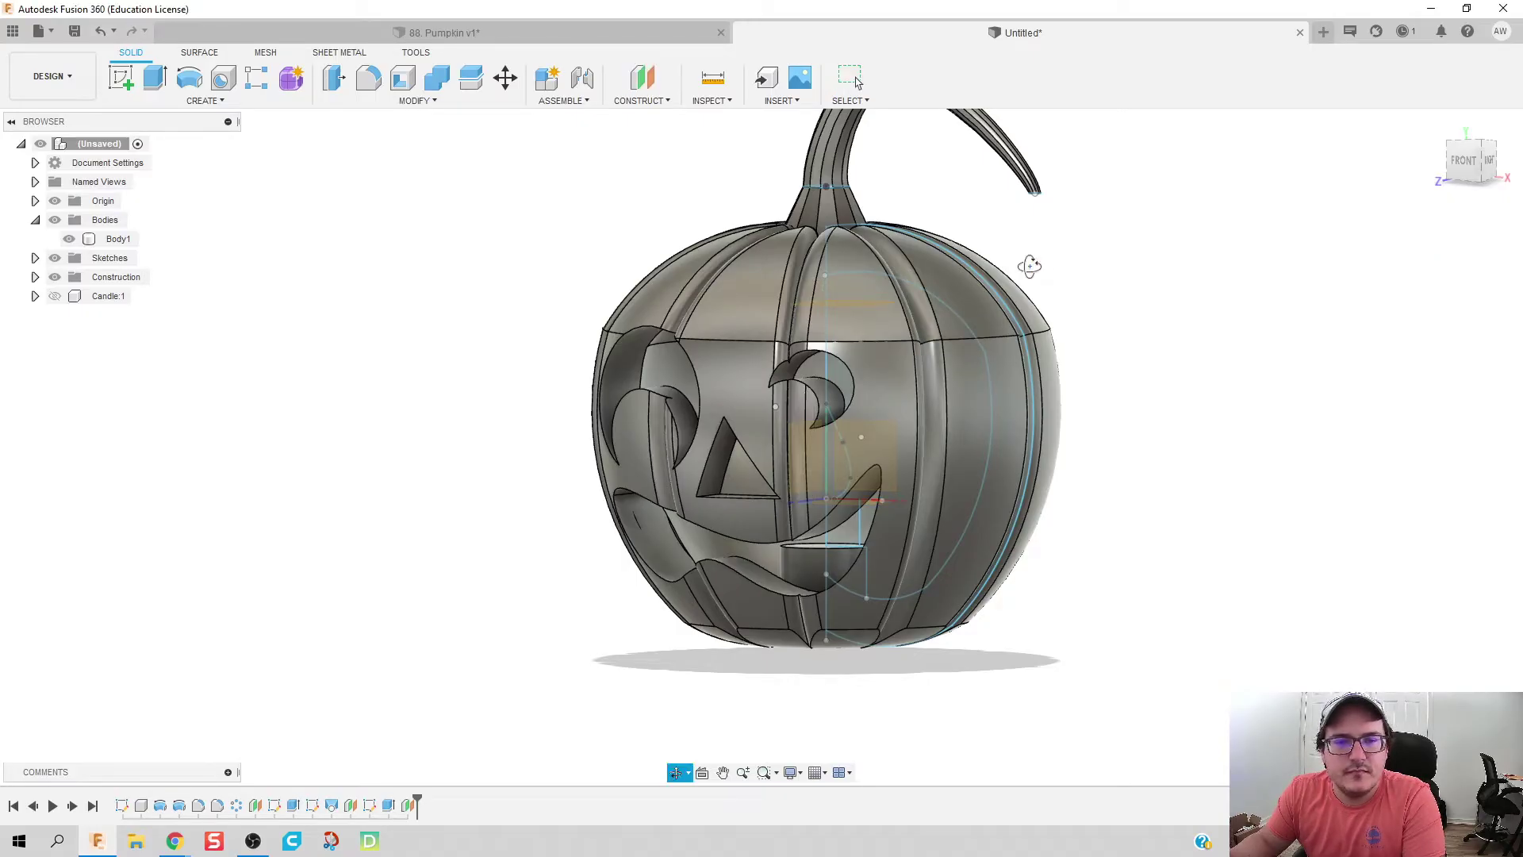
middle_click_drag(1031, 266, 781, 296, "shift")
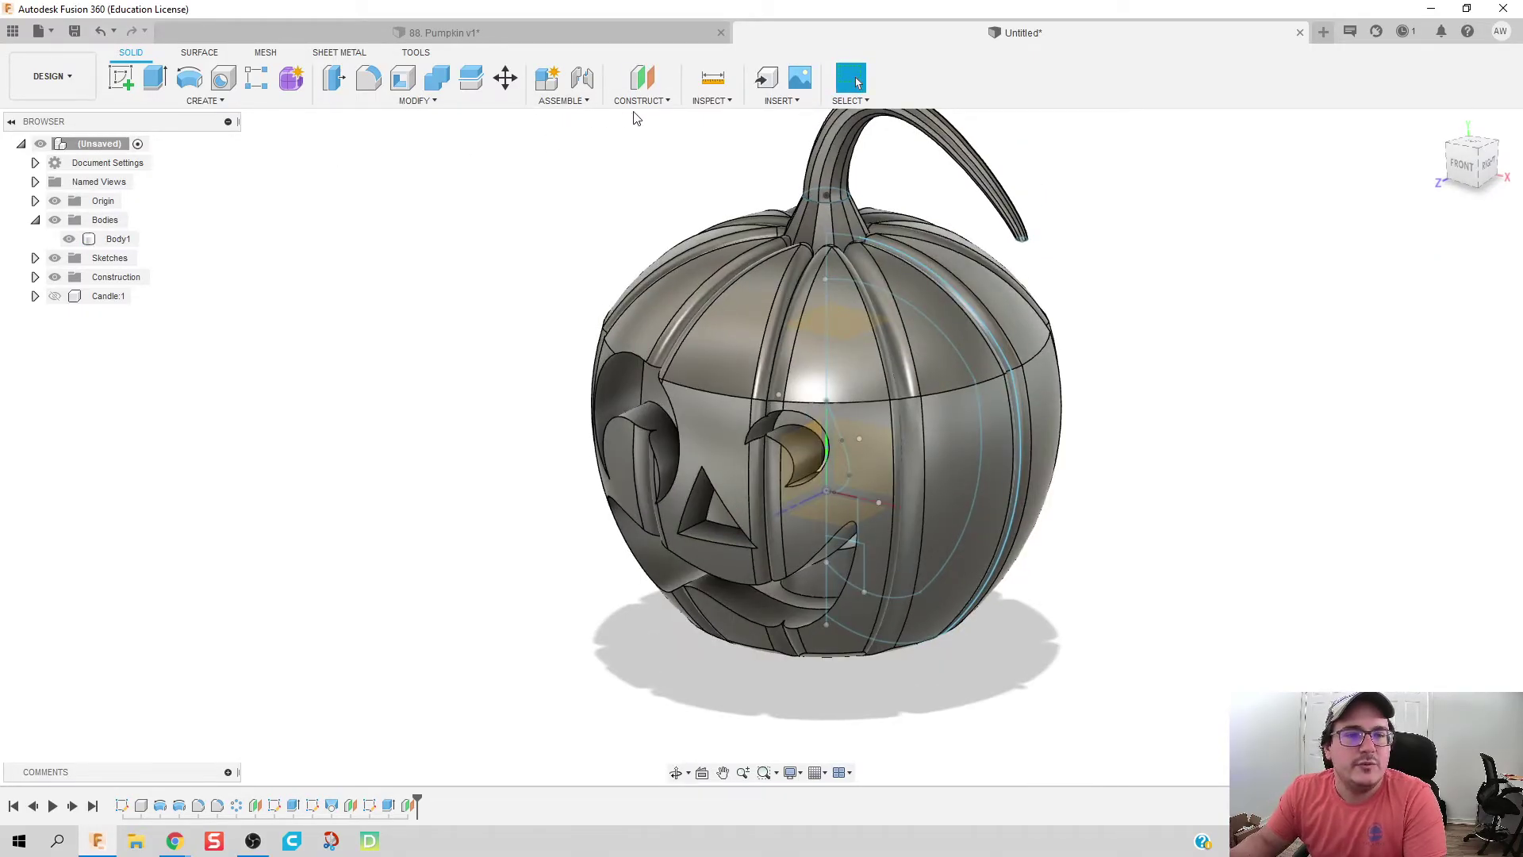
Step: Split the pumpkin body with Plane3 into Body1 and Body11
left_click(652, 102)
mouse_move(416, 101)
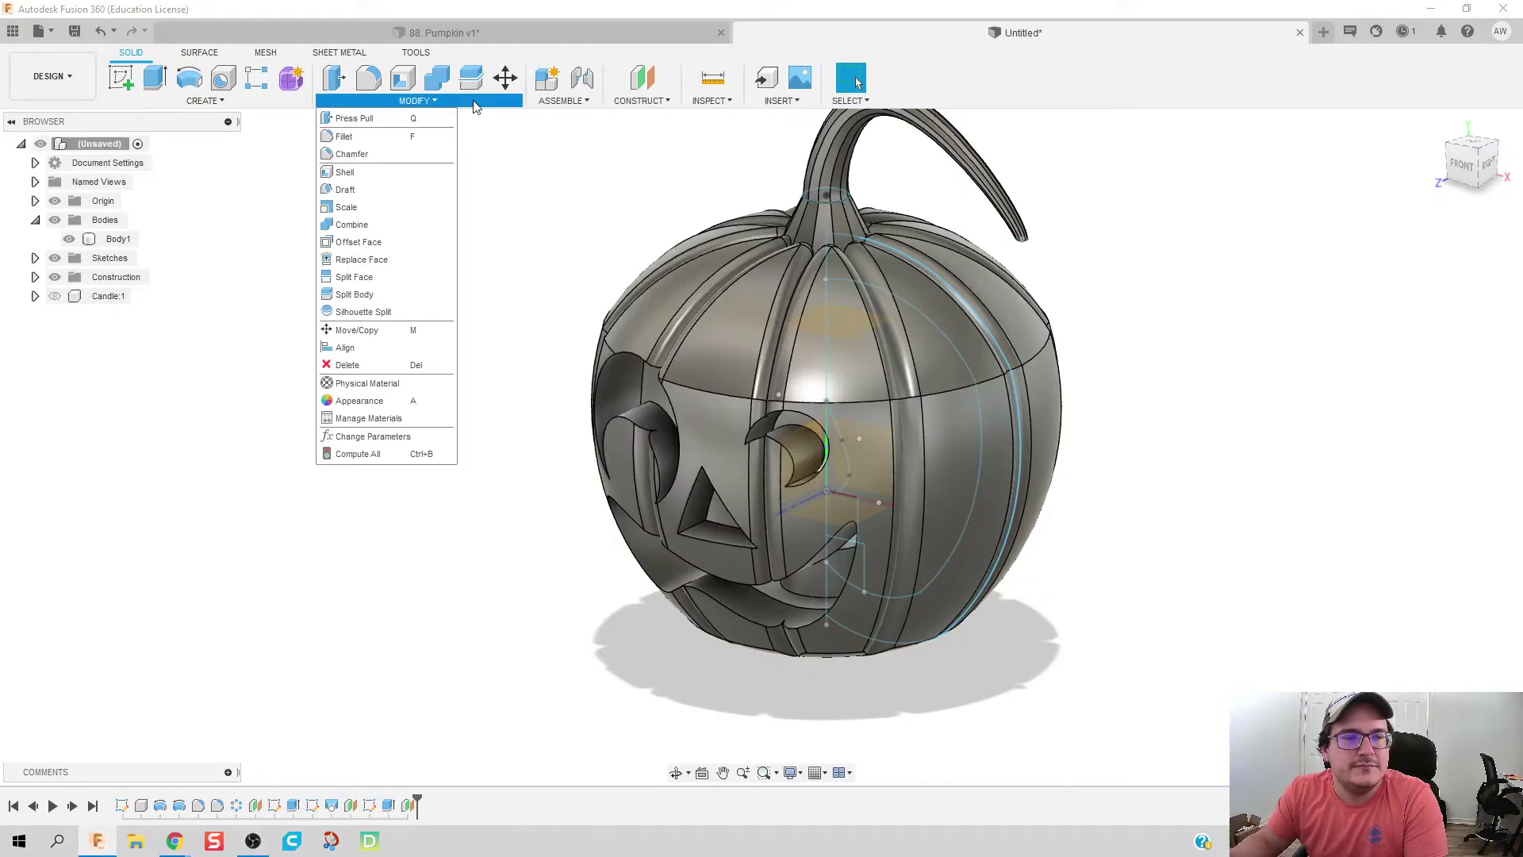
left_click(402, 294)
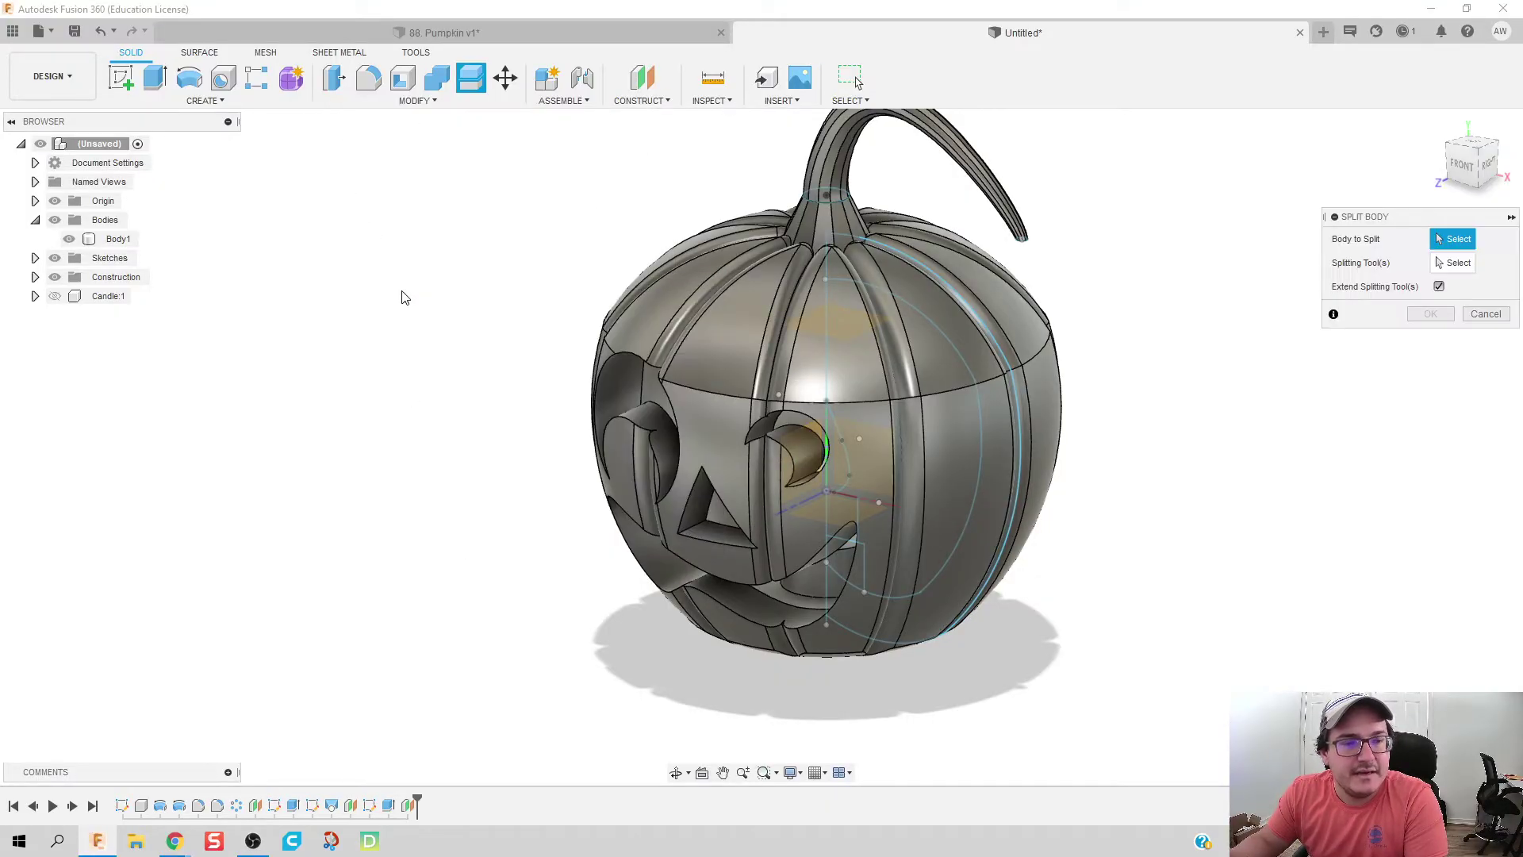
left_click(753, 317)
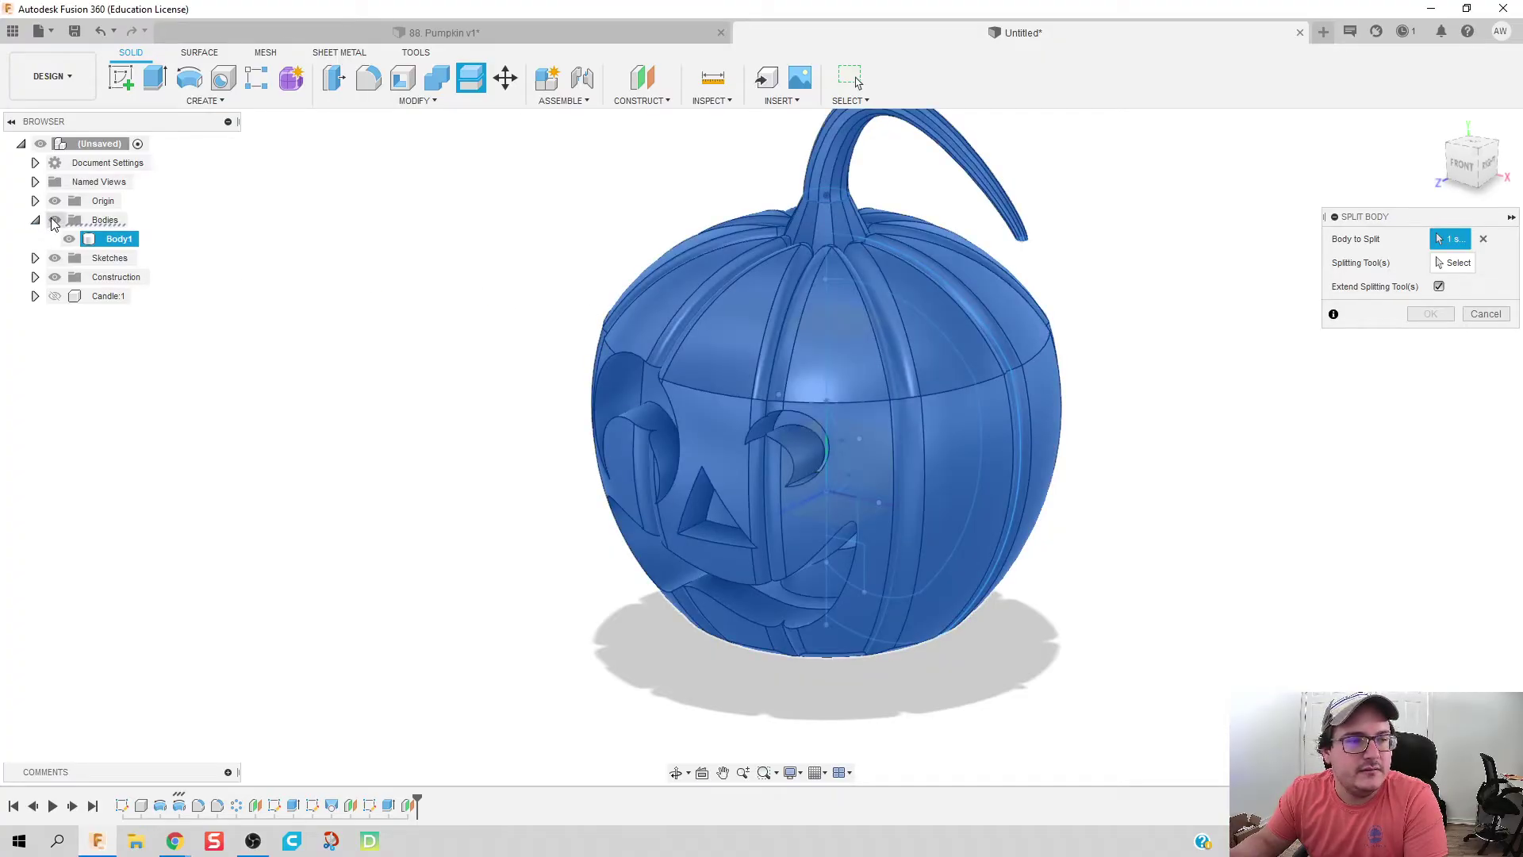
left_click(54, 221)
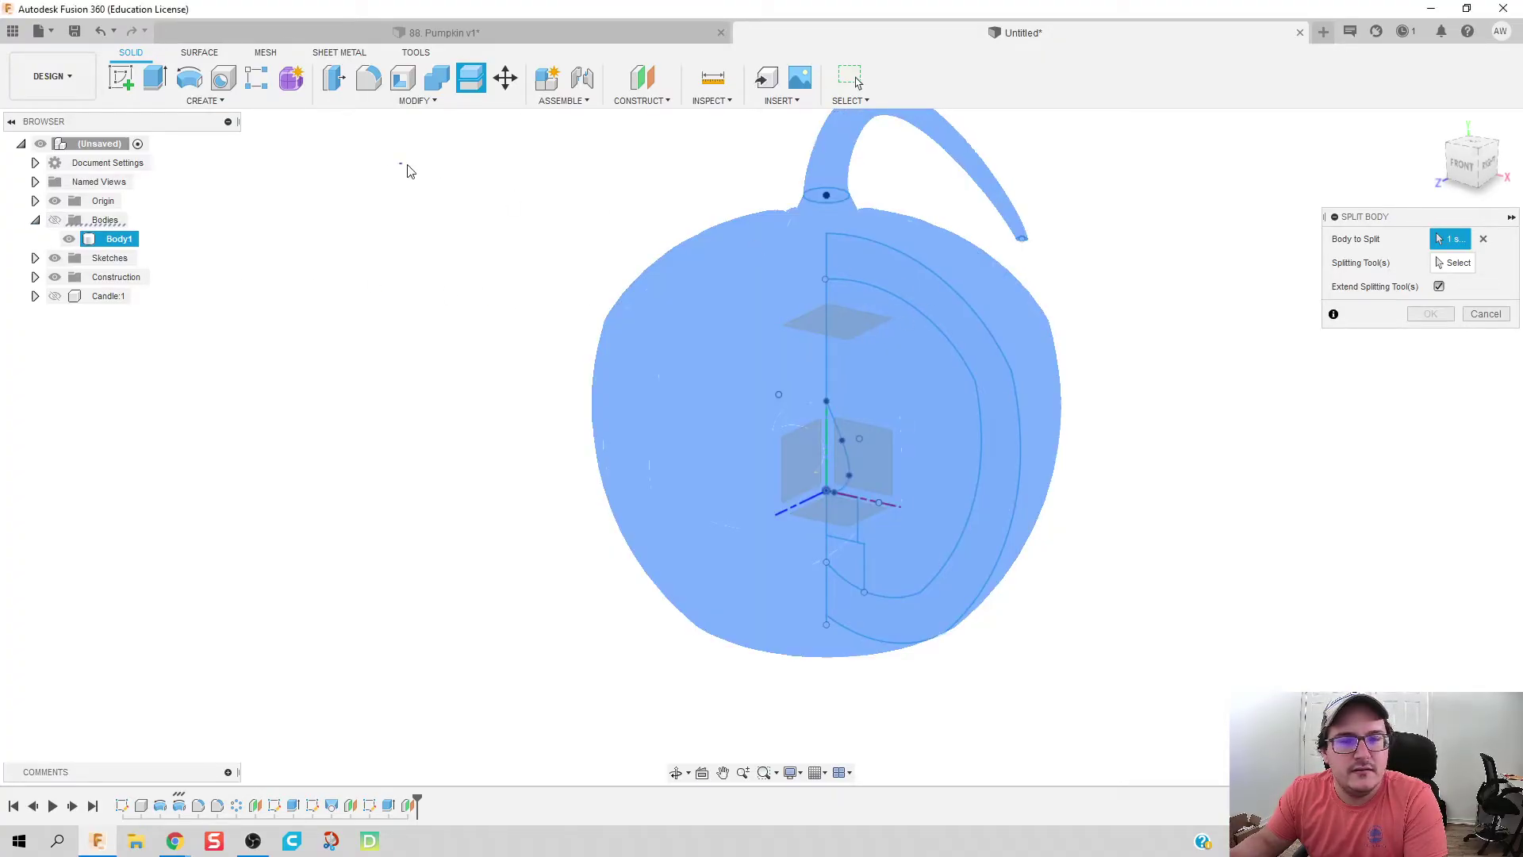
left_click(35, 278)
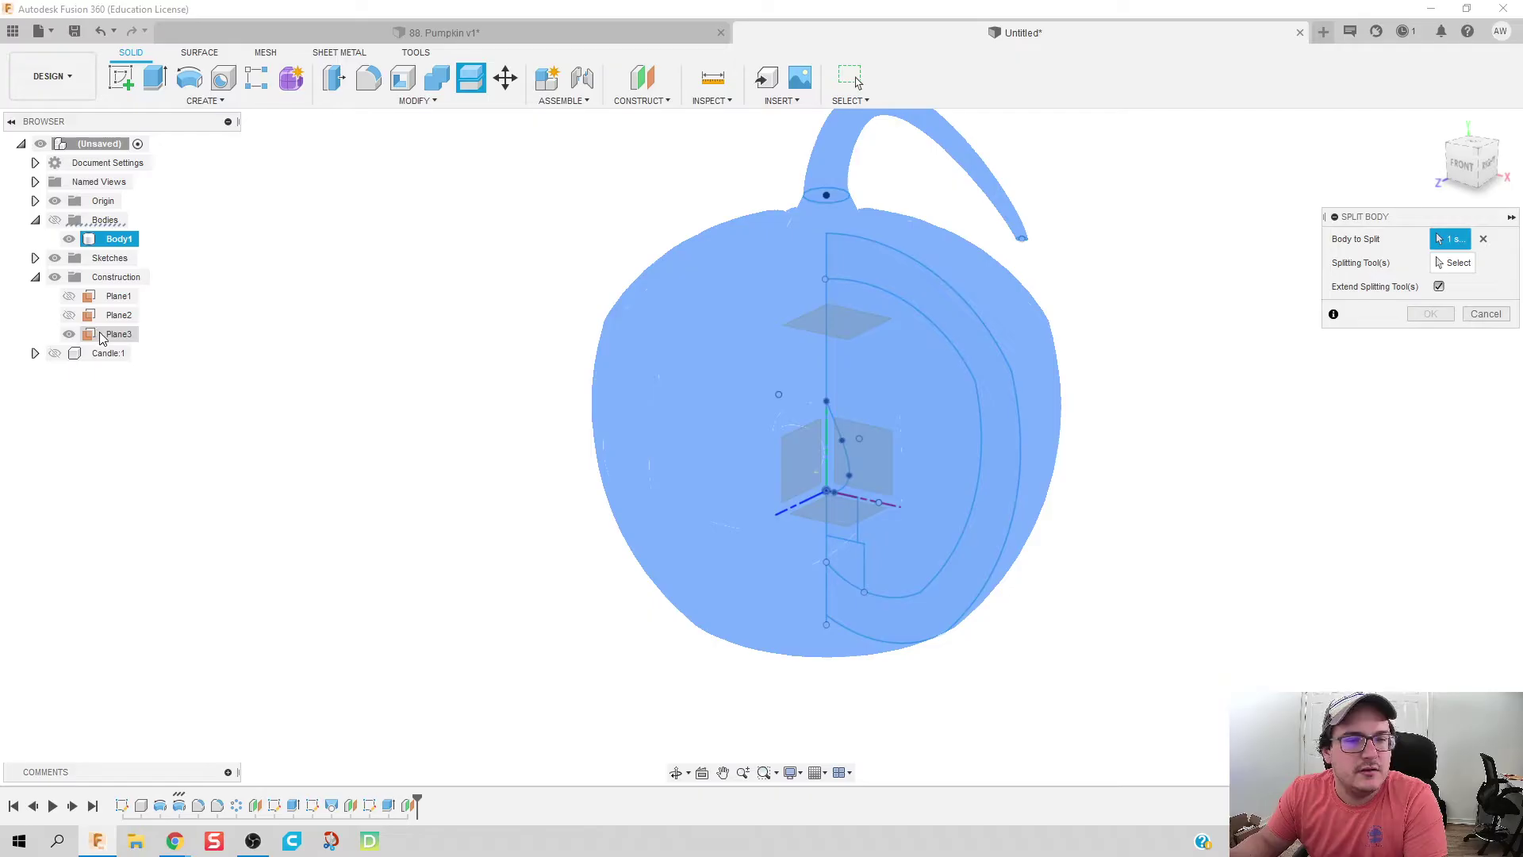
left_click(1460, 263)
left_click(119, 334)
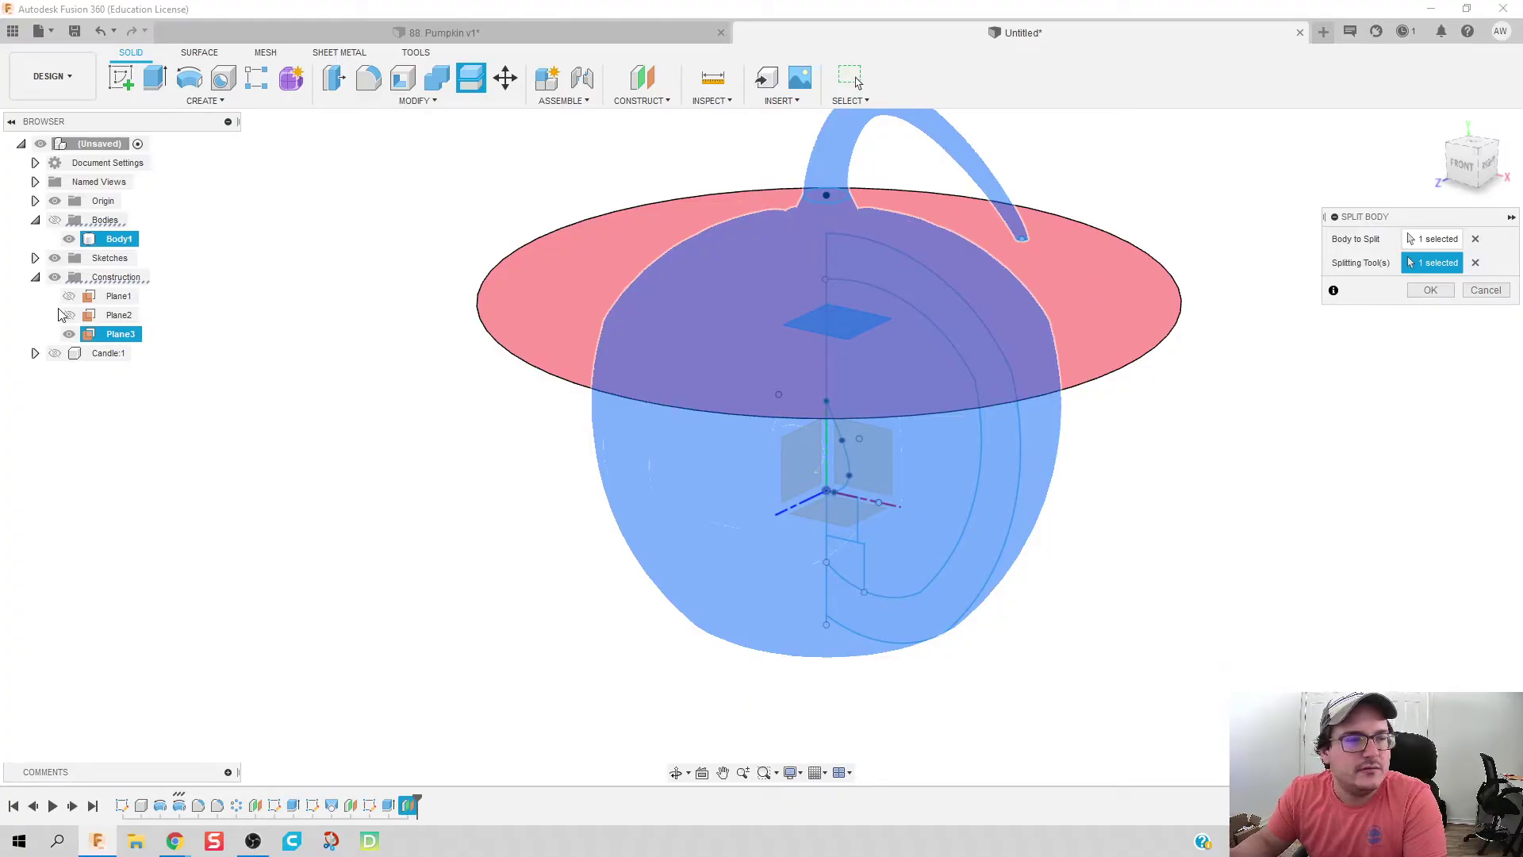
key("Return")
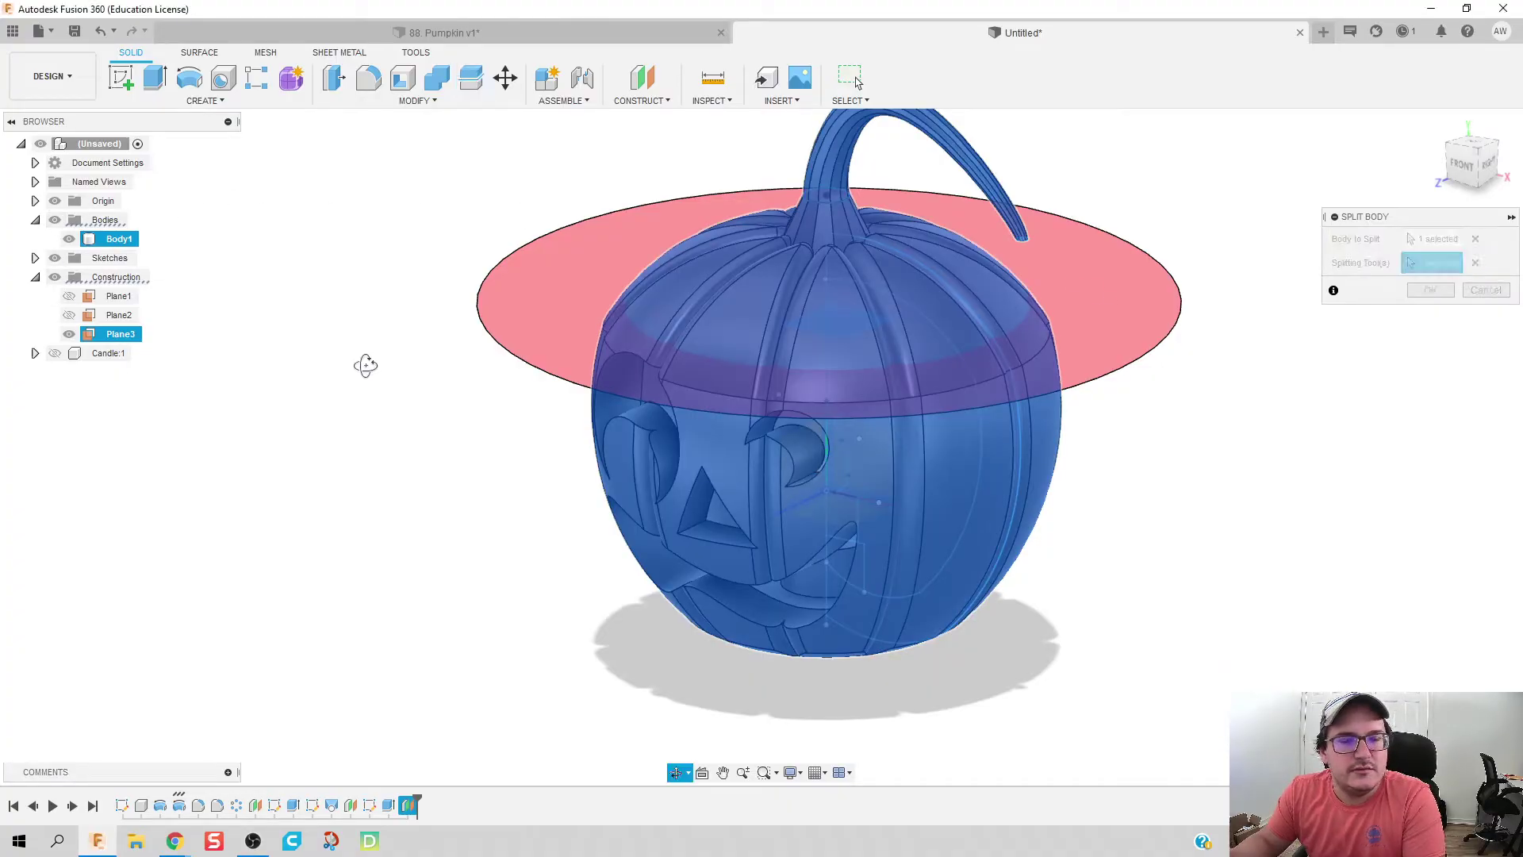
mouse_move(365, 365)
middle_mouse_down("shift")
mouse_move(398, 344)
mouse_move(368, 349)
middle_mouse_up("shift")
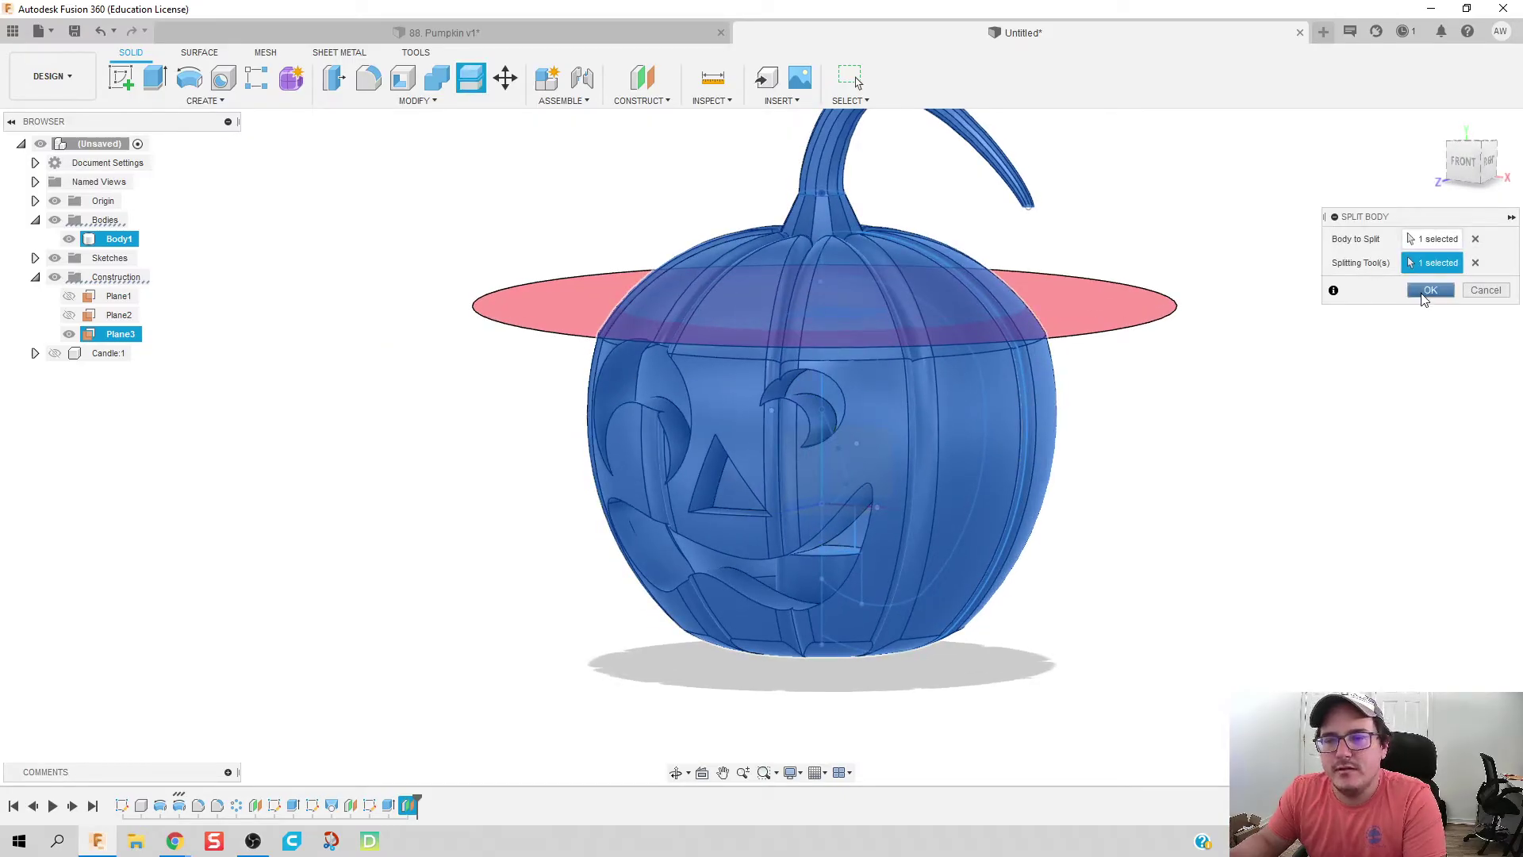
left_click(1428, 291)
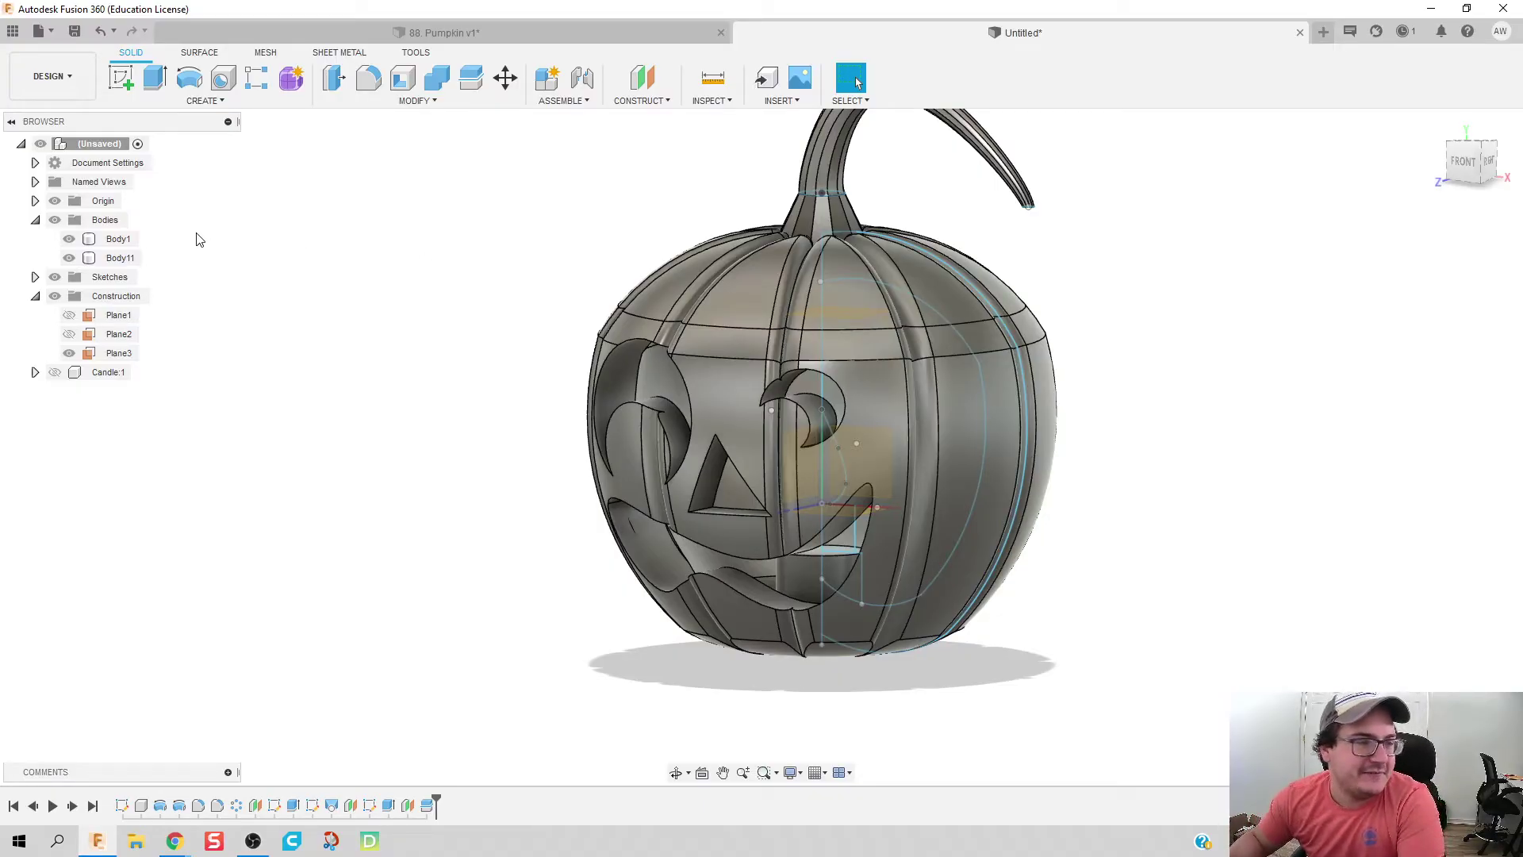
Step: Turn Body1 into its own component named Bottom
left_click(121, 259)
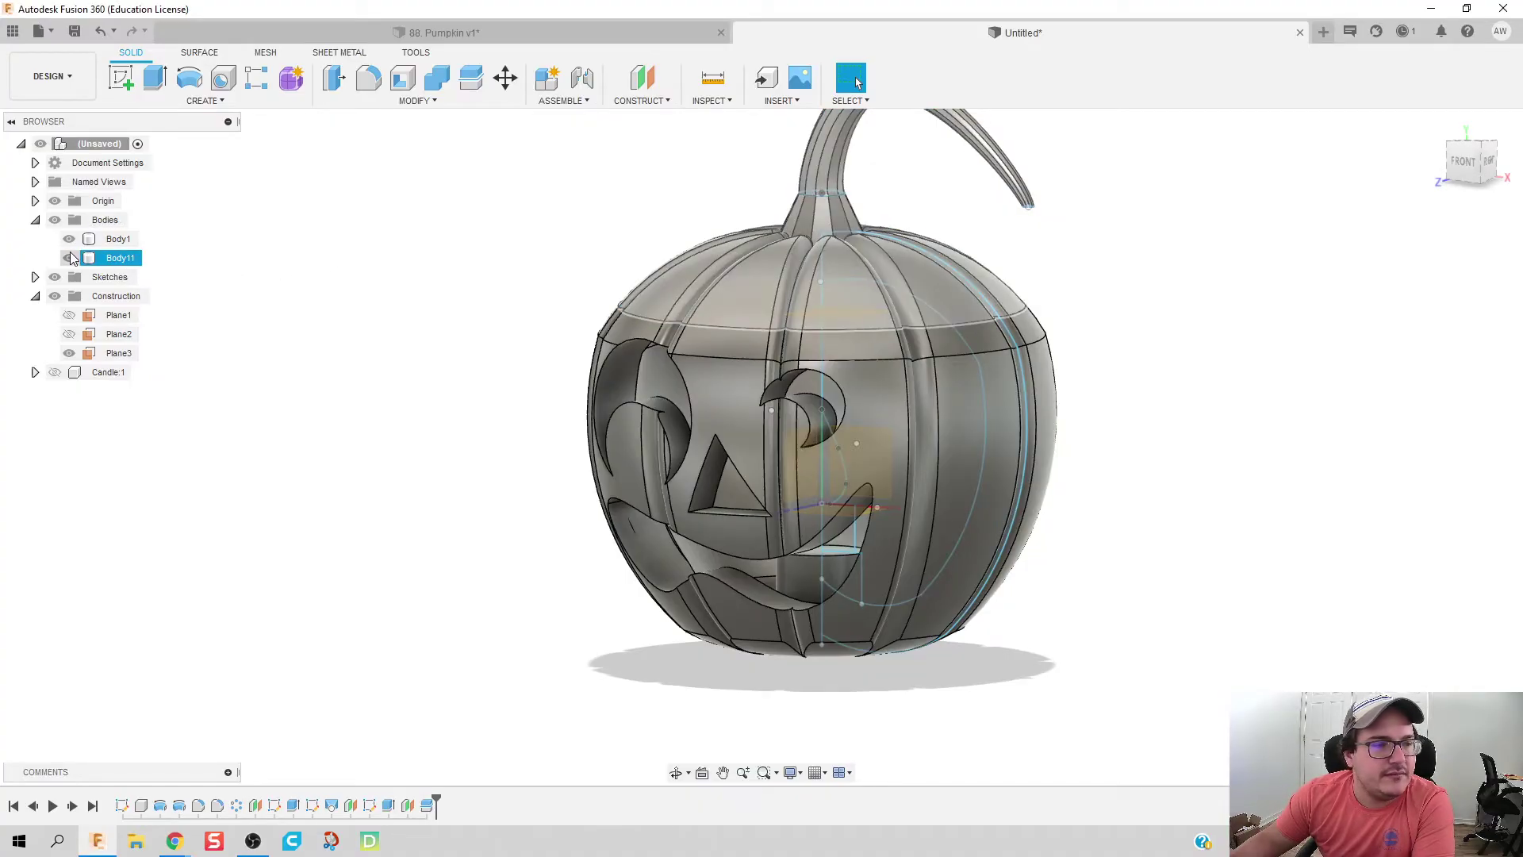
left_click(69, 258)
left_click(70, 255)
left_click(68, 240)
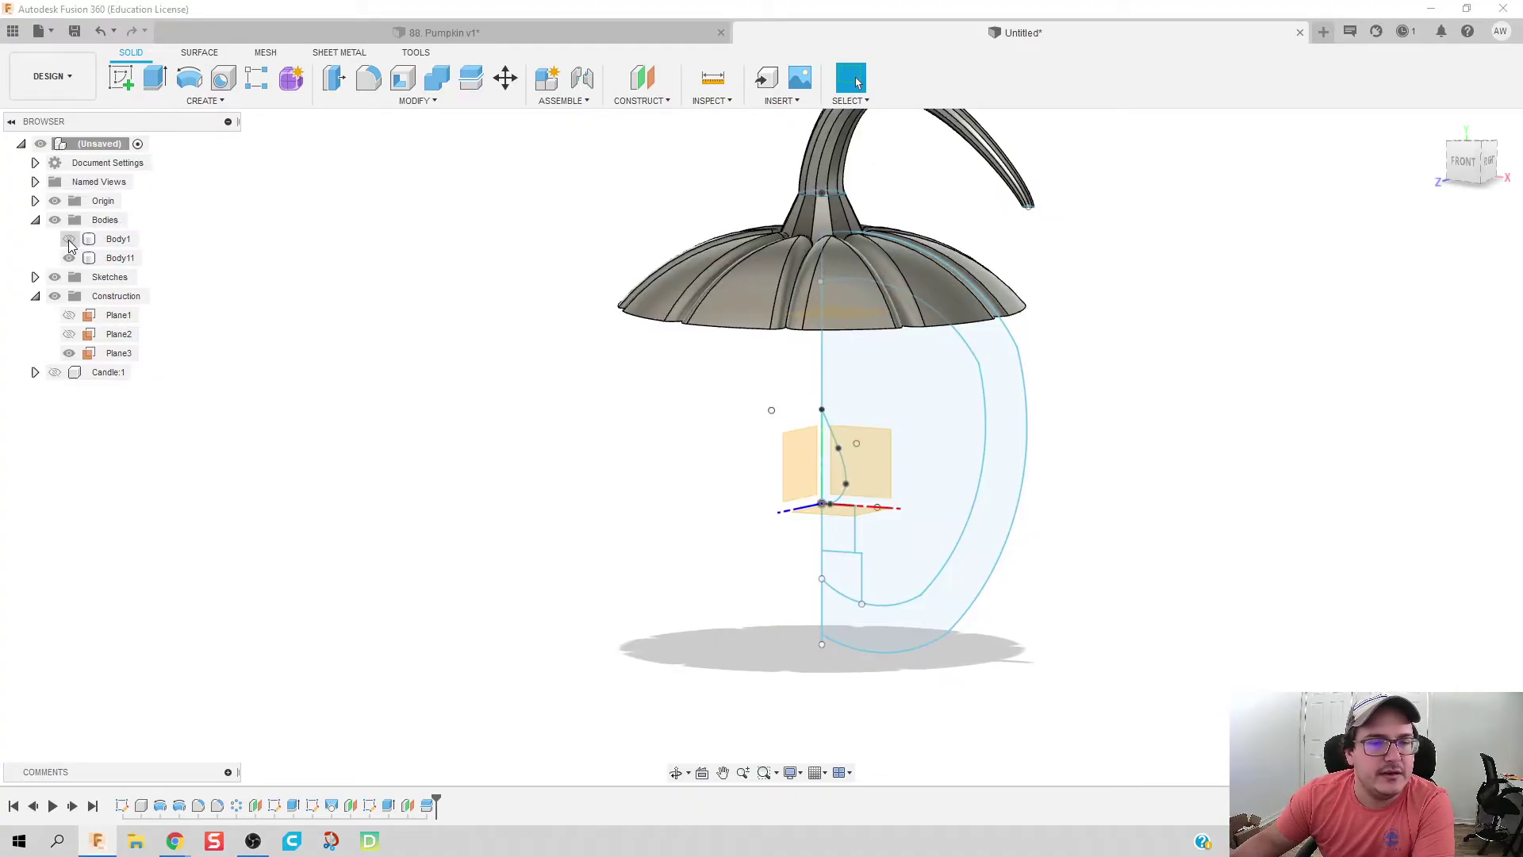
left_click(68, 240)
right_click(123, 239)
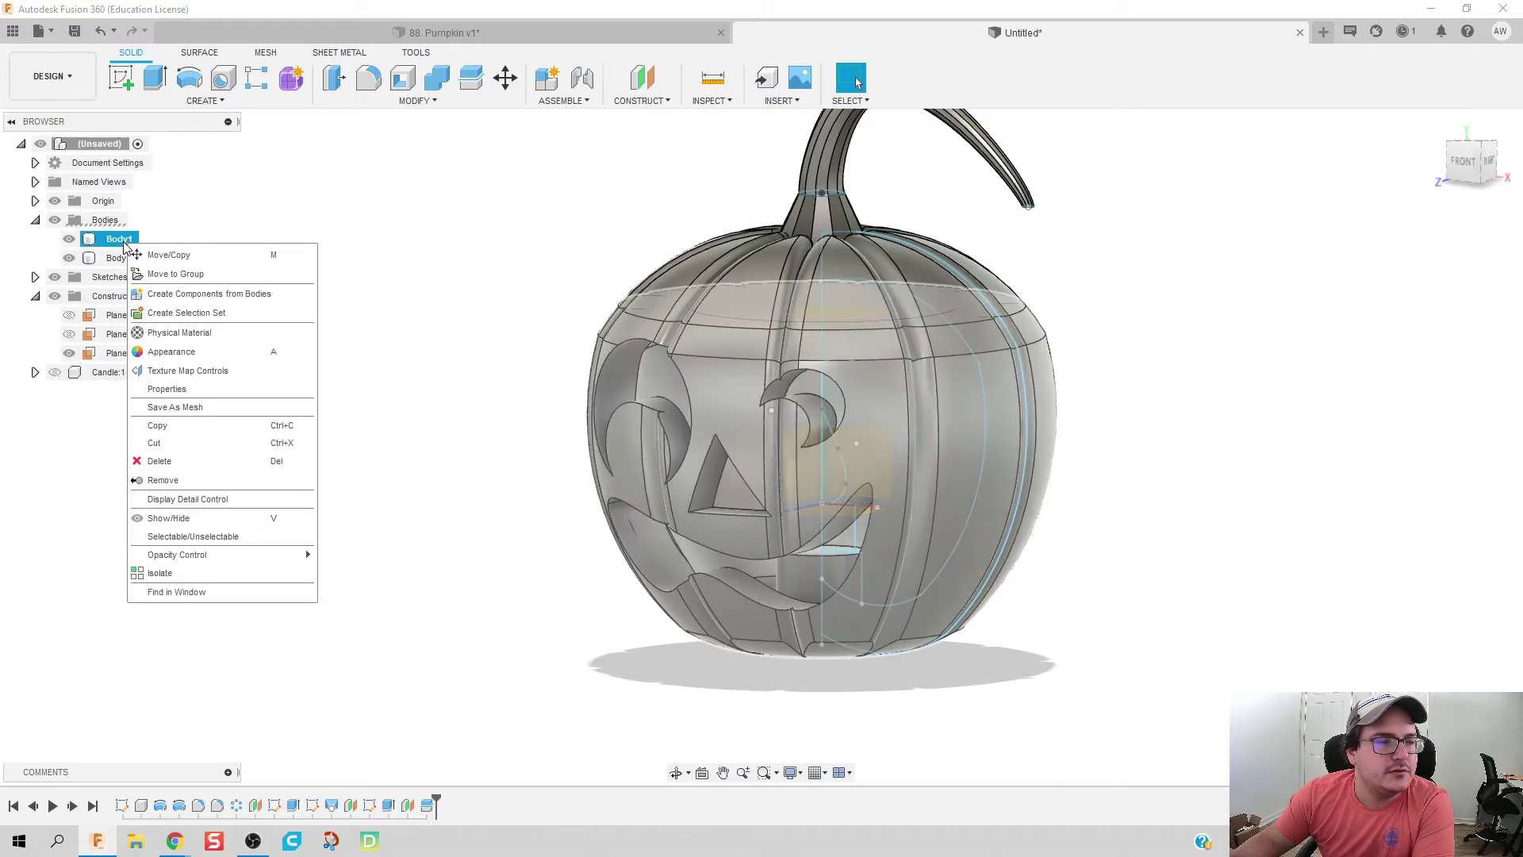
left_click(225, 297)
double_click(107, 372)
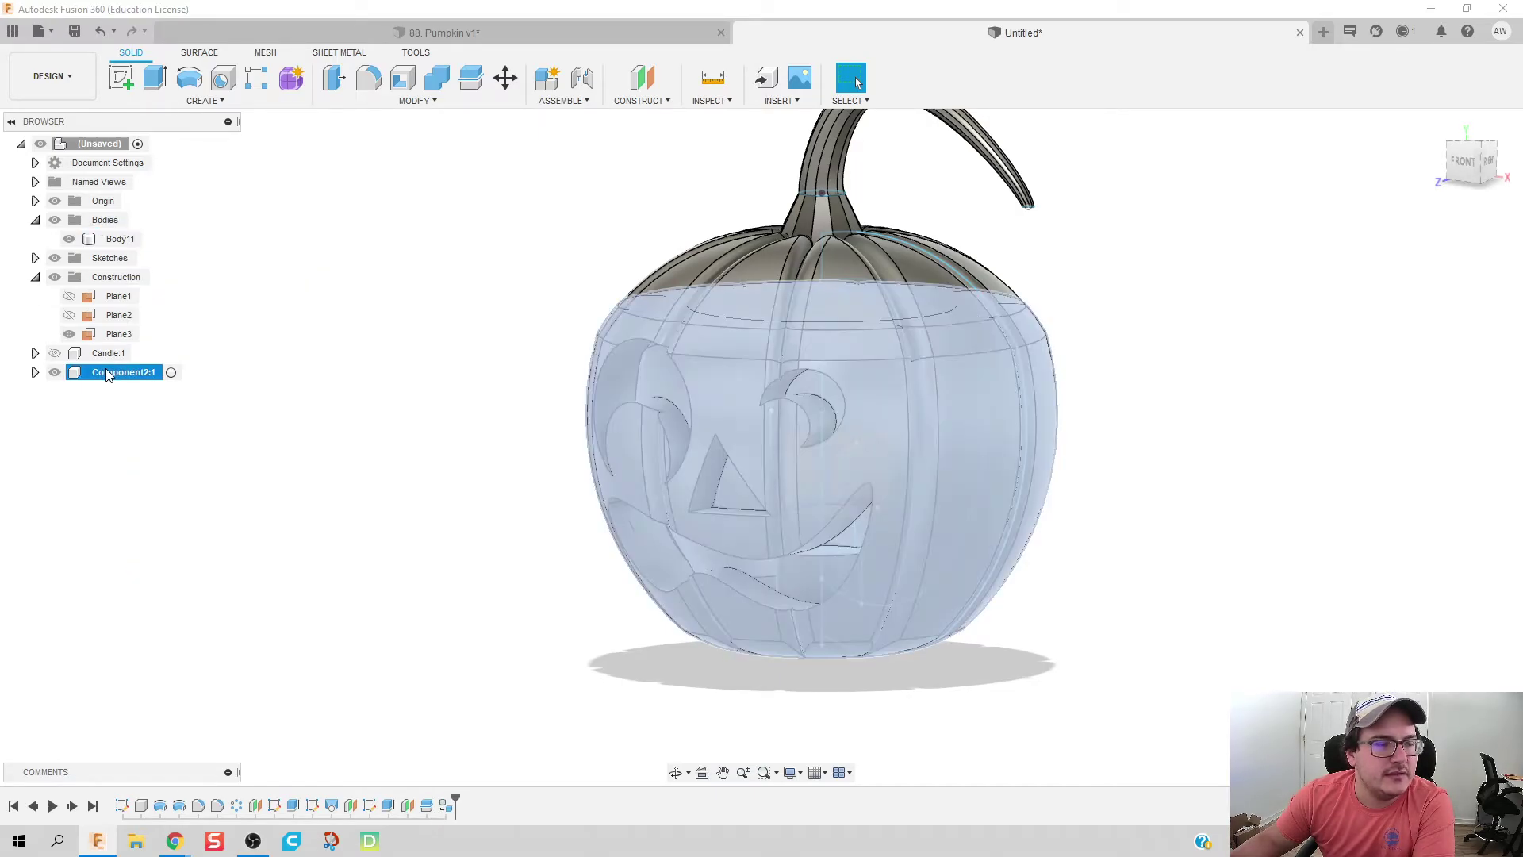
type("B")
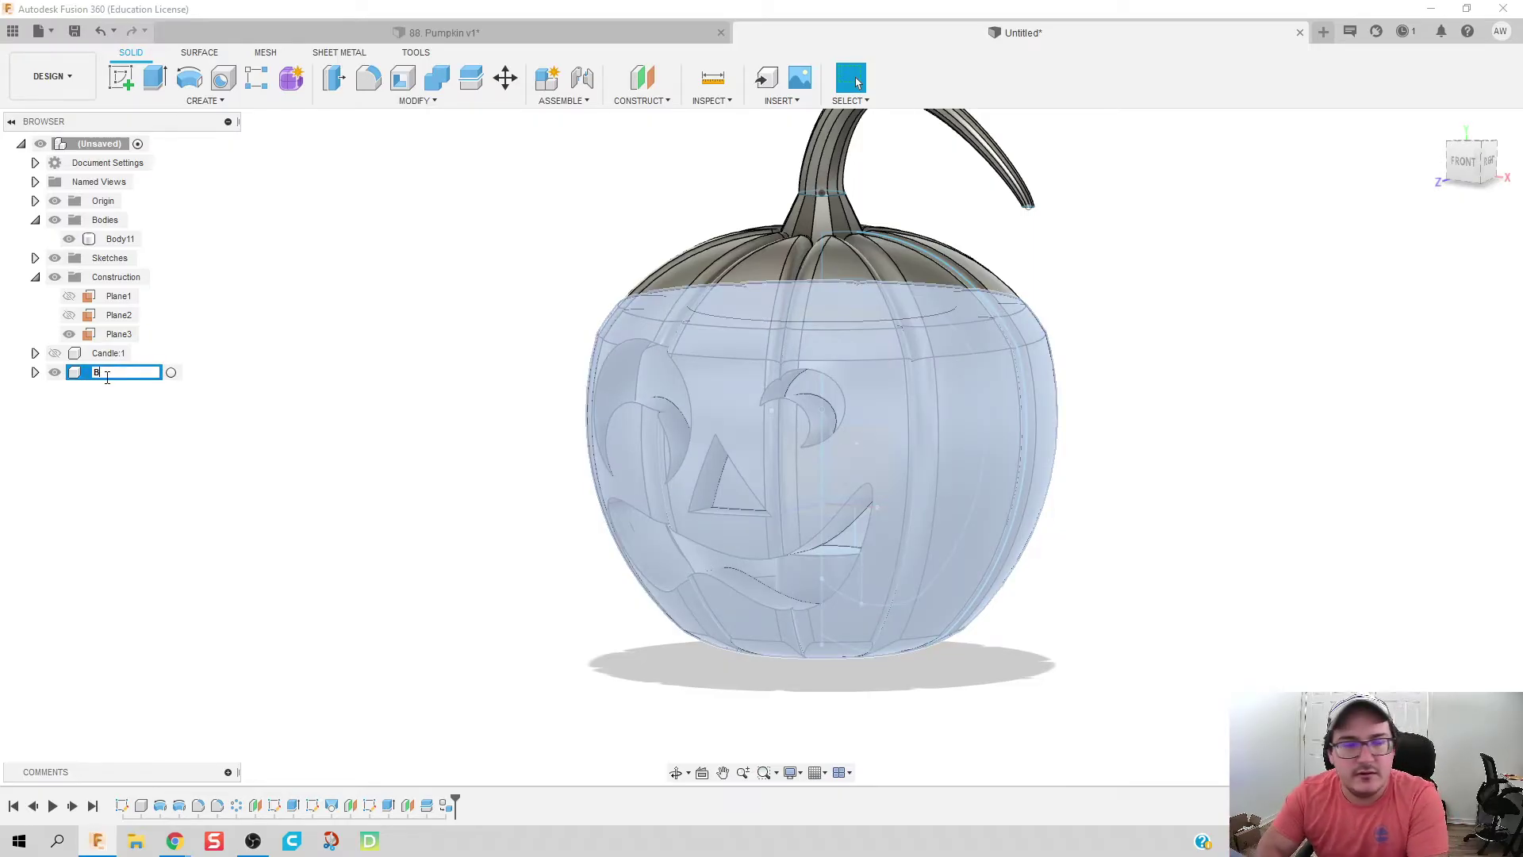
type("ottom")
key("Return")
left_click(170, 258)
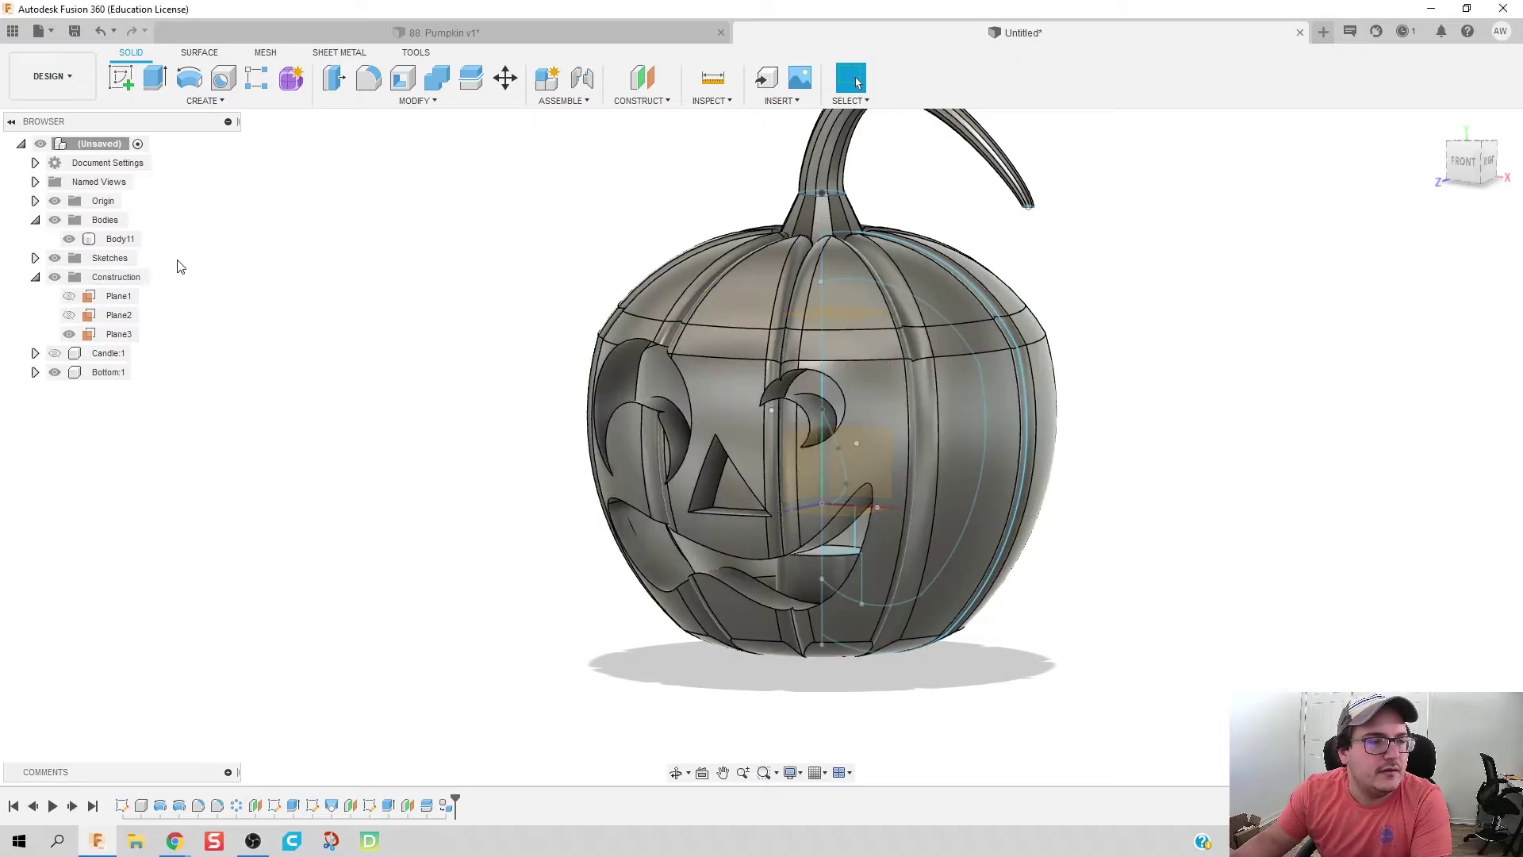
Step: Turn the lid body Body11 into its own component named Top
left_click(121, 240)
right_click(120, 240)
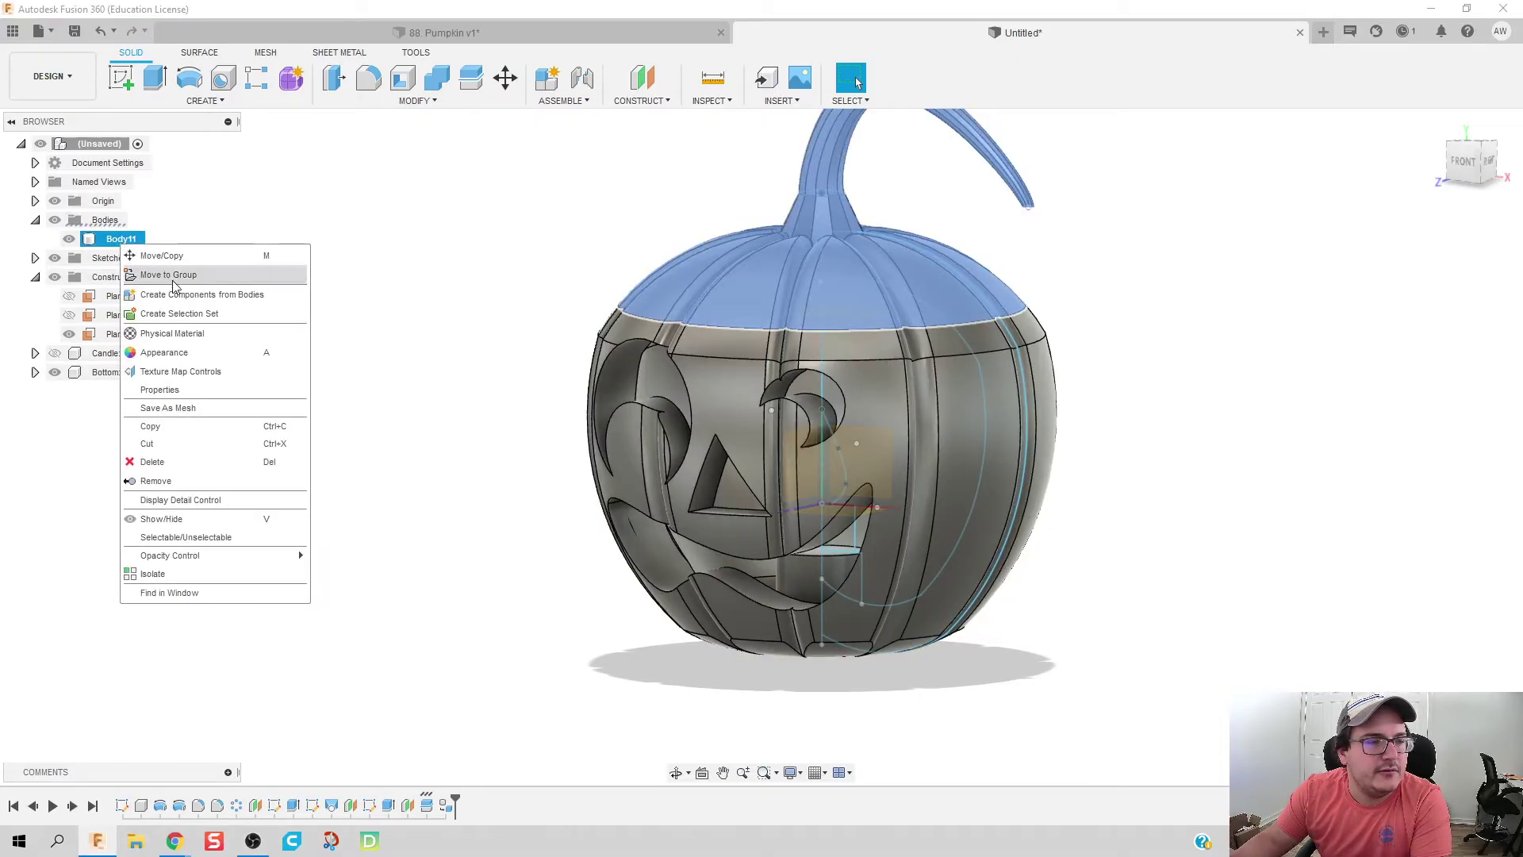
left_click(190, 294)
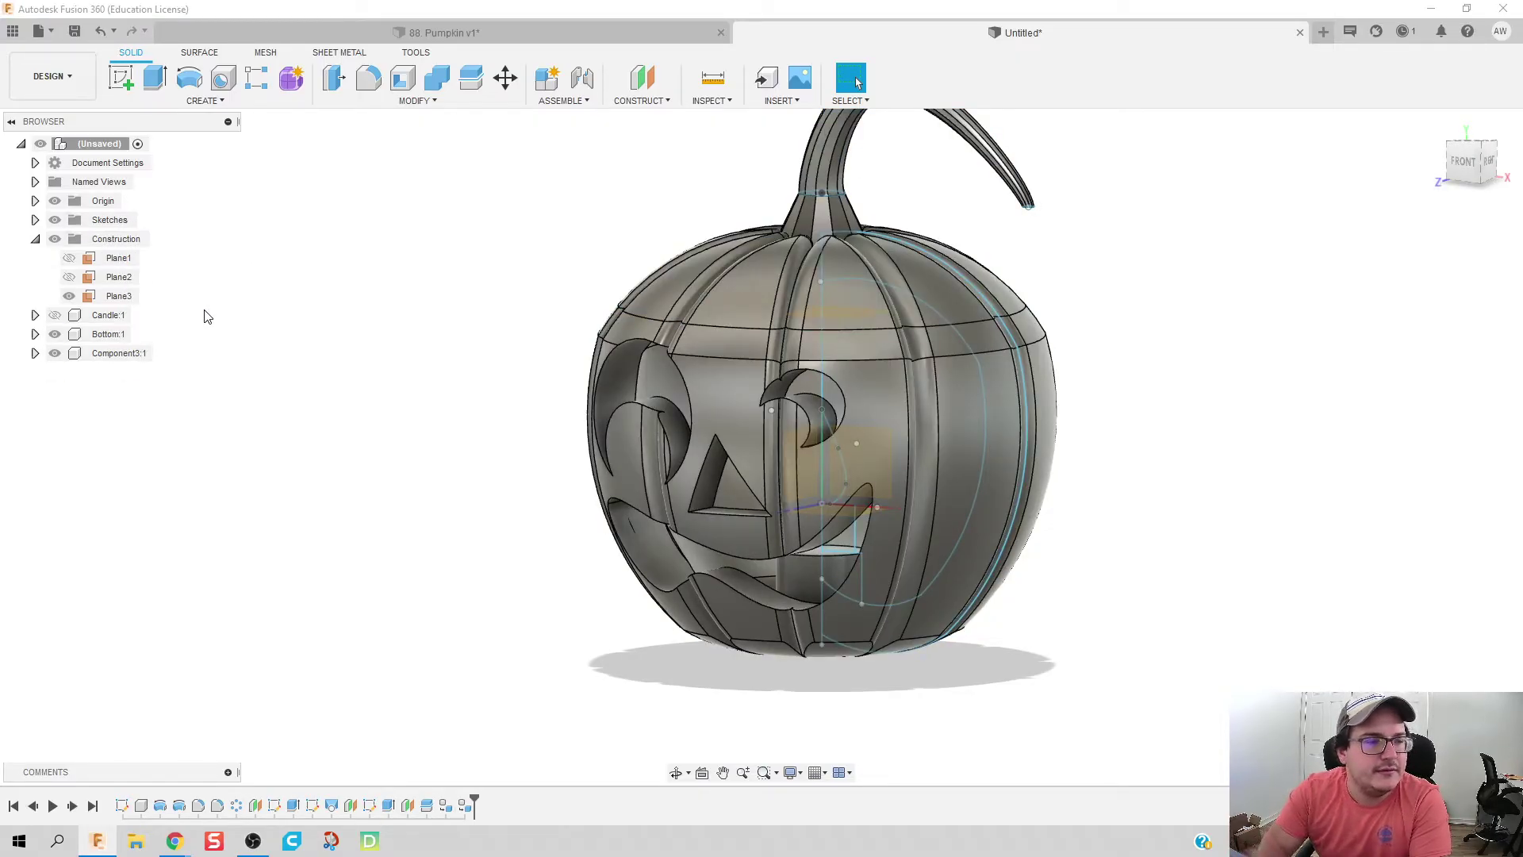
left_click(133, 355)
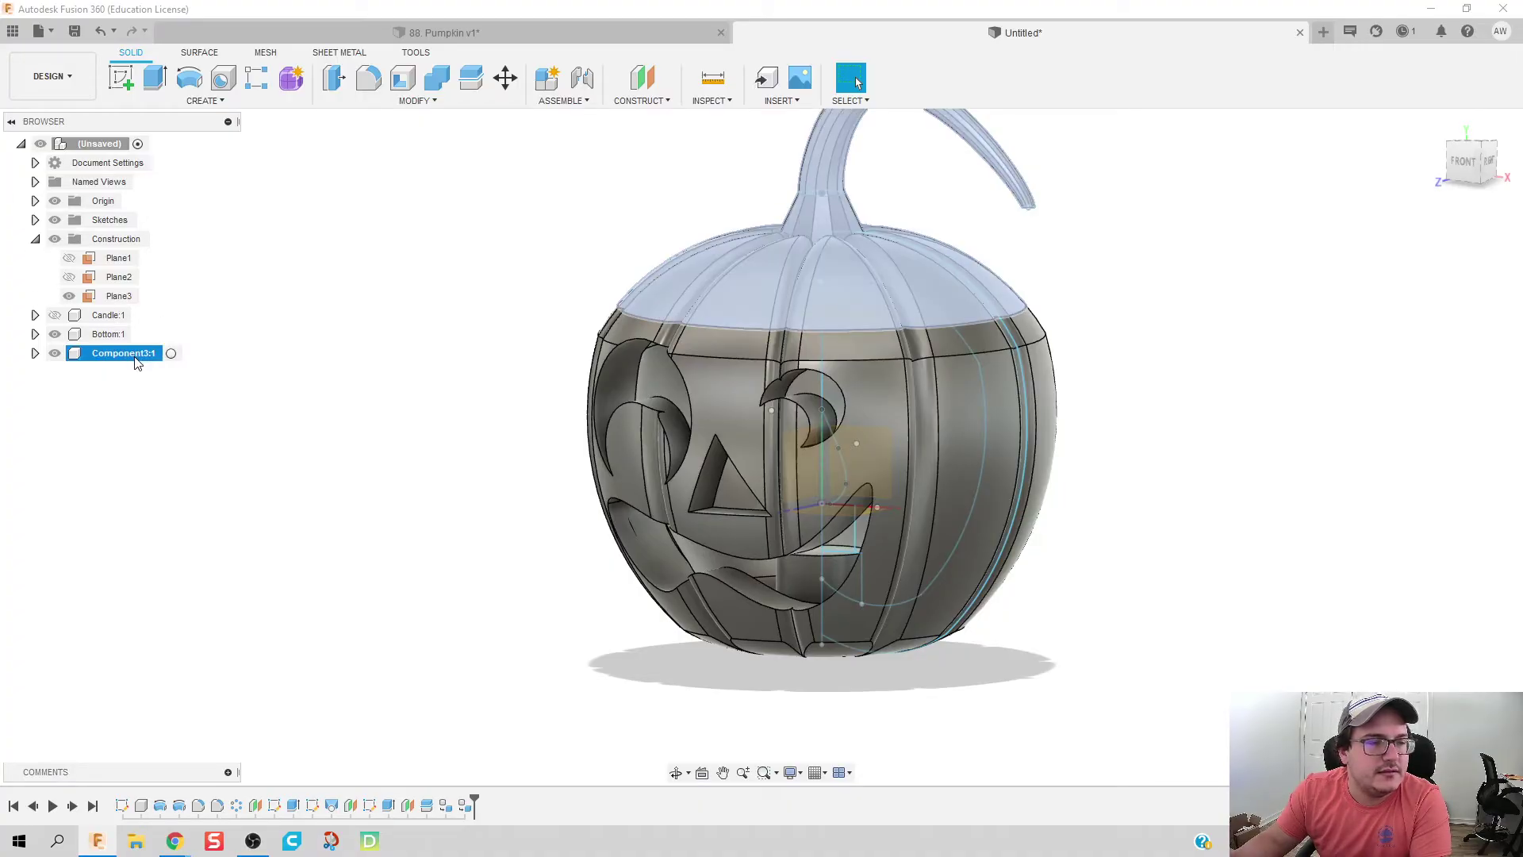
double_click(119, 353)
type("Top")
key("Return")
left_click(460, 301)
Step: Try pulling the base away from the lid, undo it, and activate the Bottom component
middle_click_drag(571, 274, 782, 493)
middle_click_drag(833, 408, 884, 409)
left_click_drag(884, 409, 1050, 429)
key("ctrl+z")
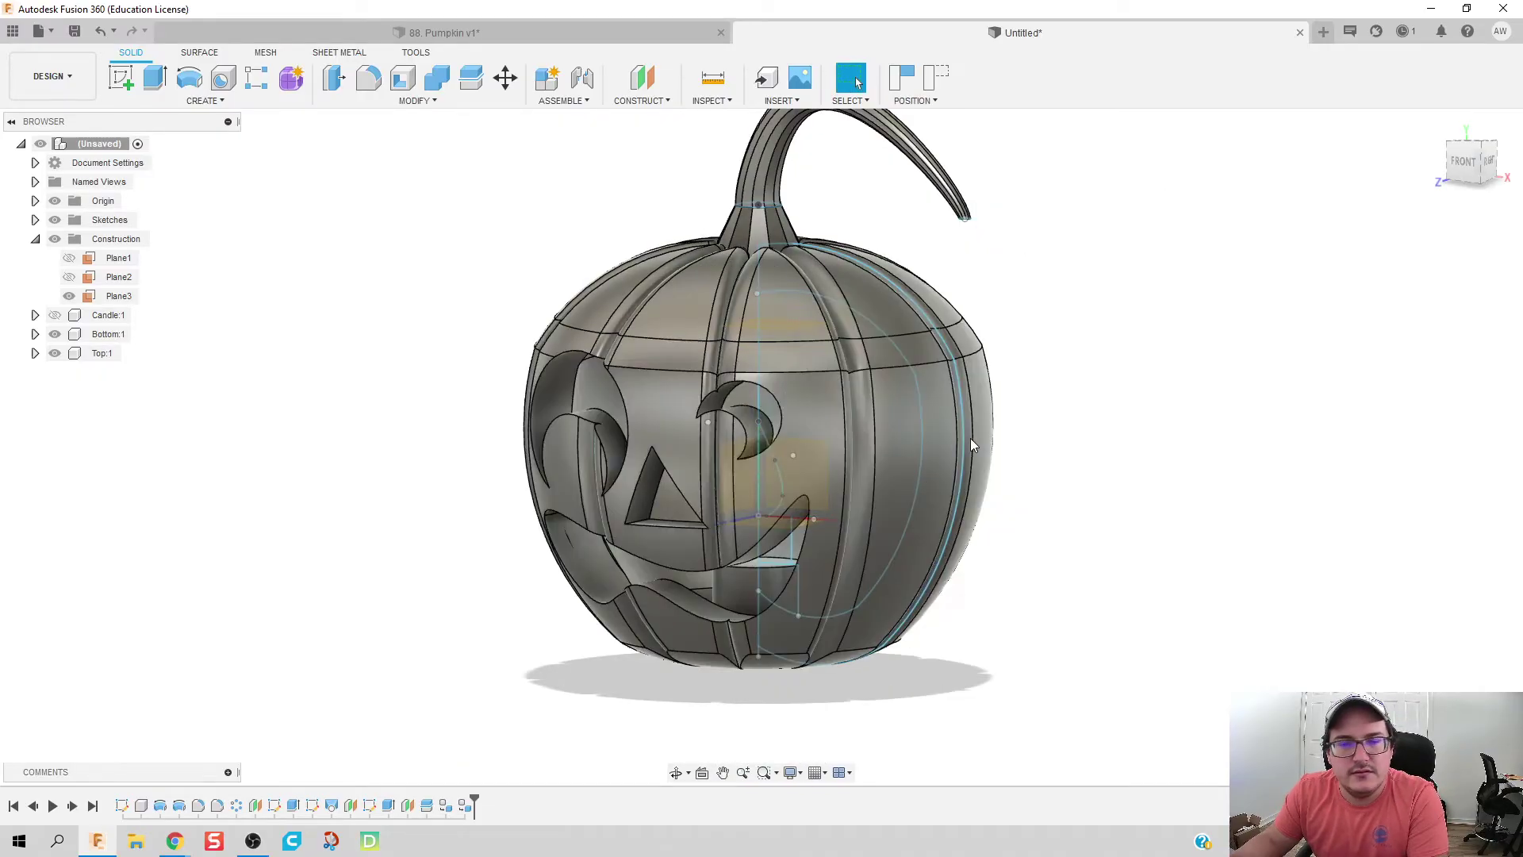
right_click(108, 334)
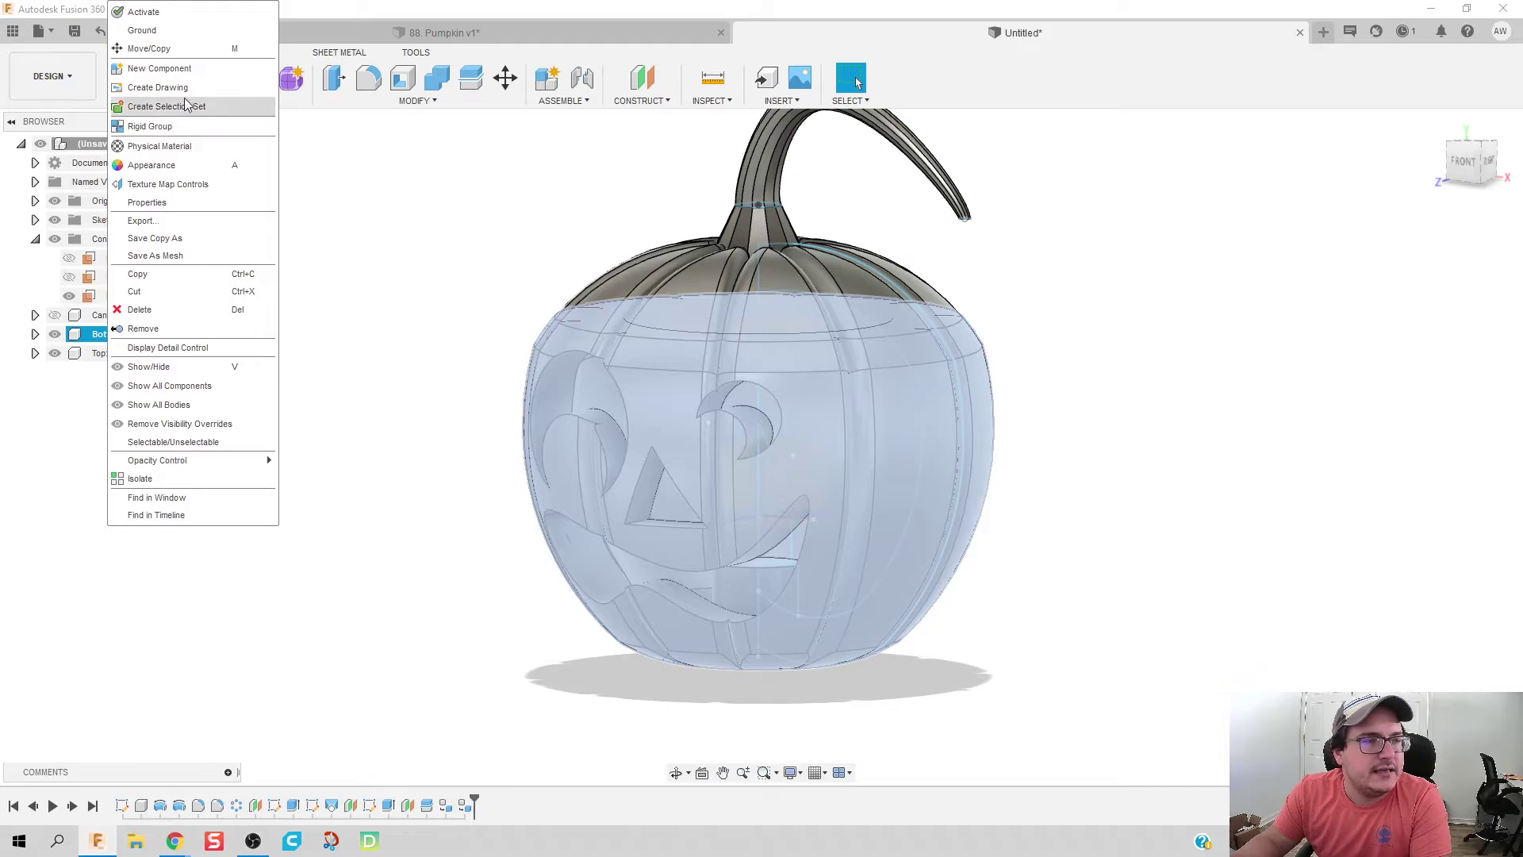
left_click(178, 12)
left_click(351, 378)
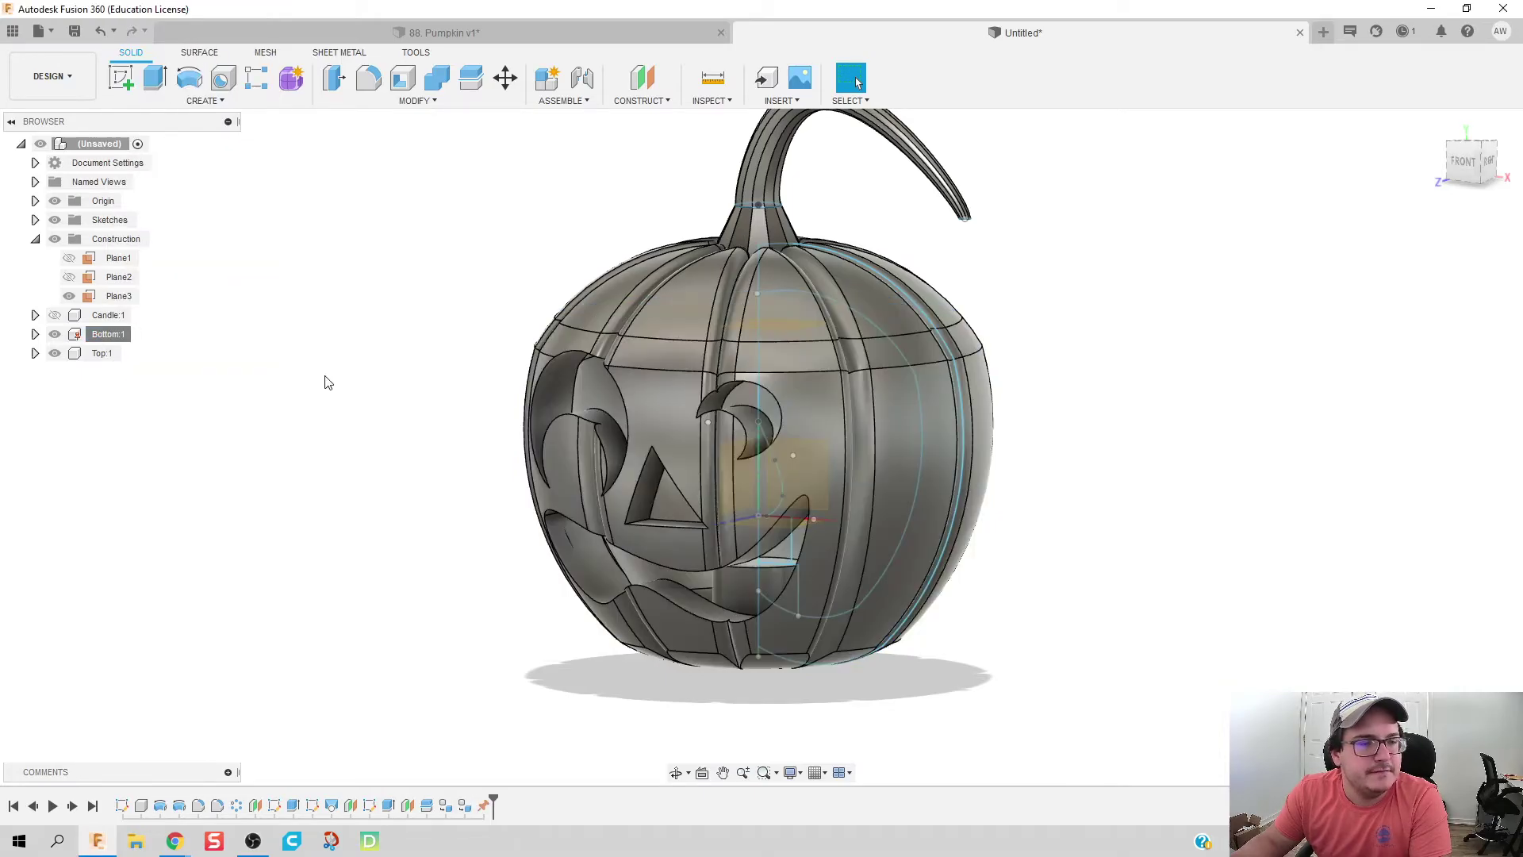
middle_click_drag(612, 261, 829, 337)
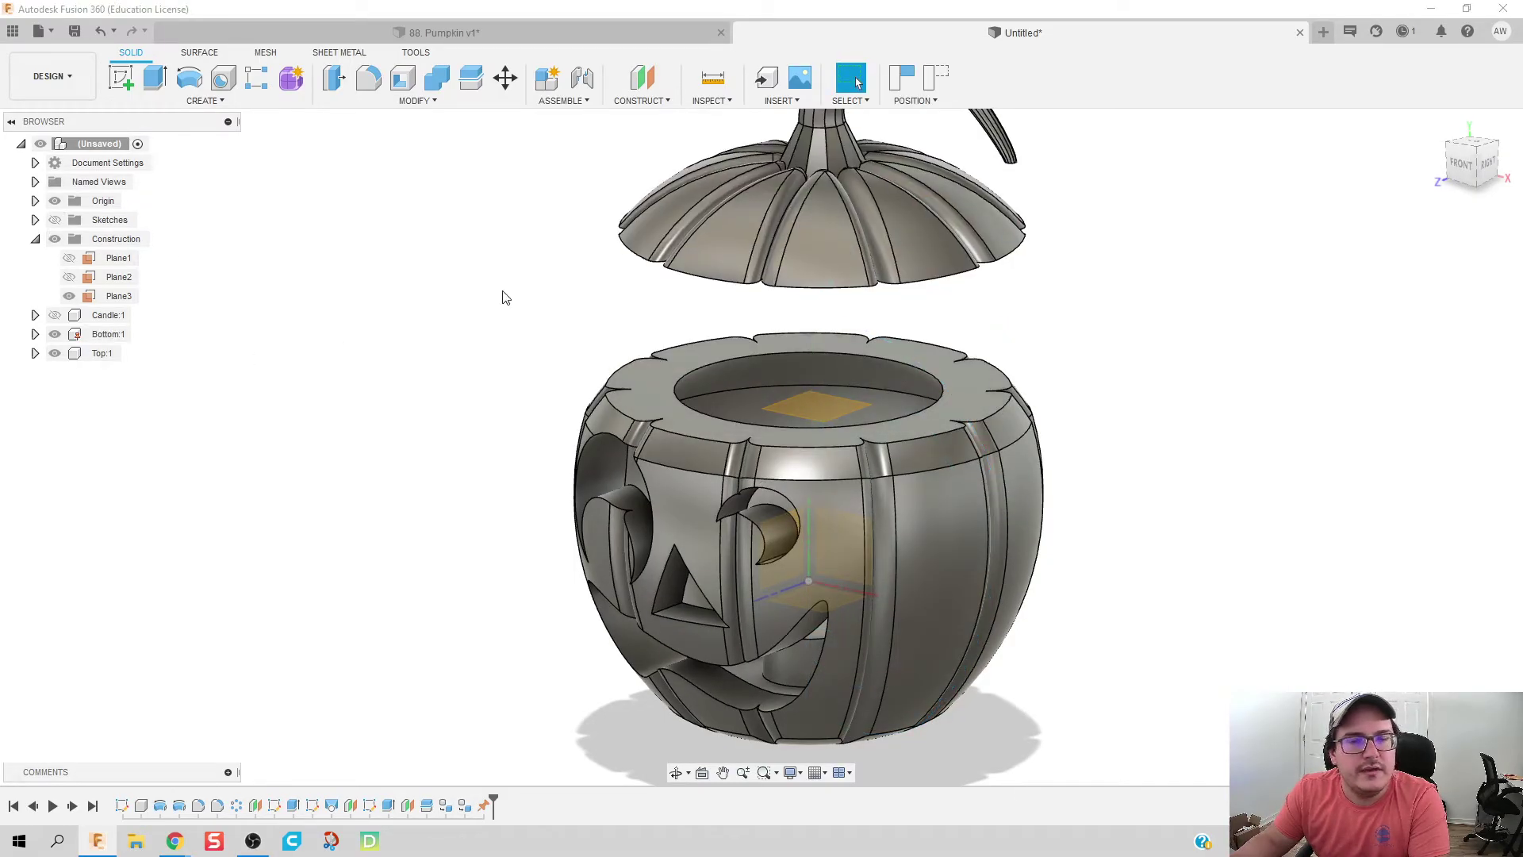
Step: Start a joint from the lid's centre to the body's centre
left_click(582, 77)
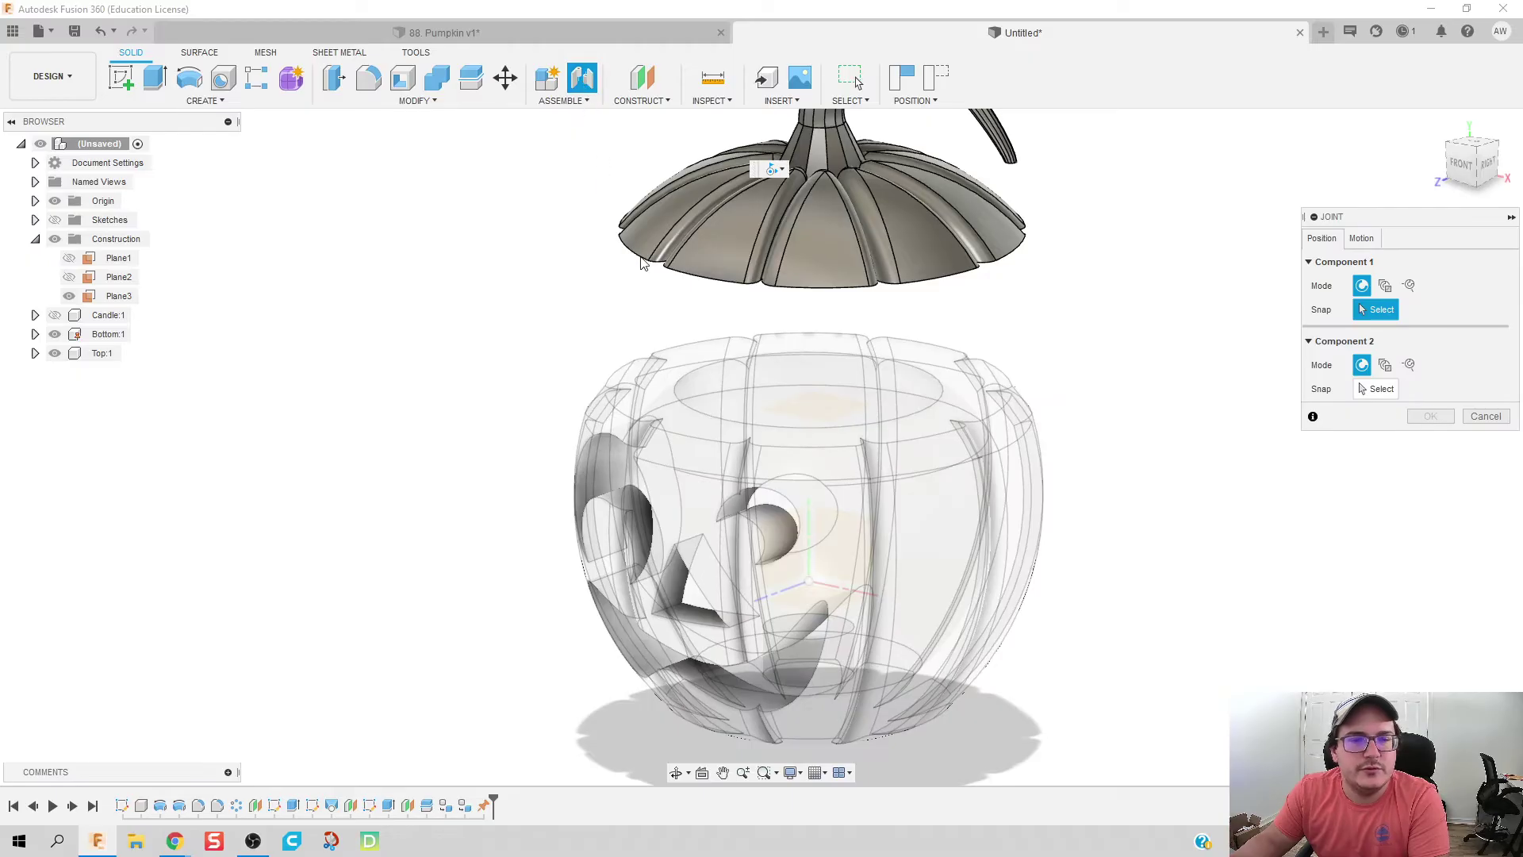
middle_click_drag(1146, 330, 1132, 293, "shift")
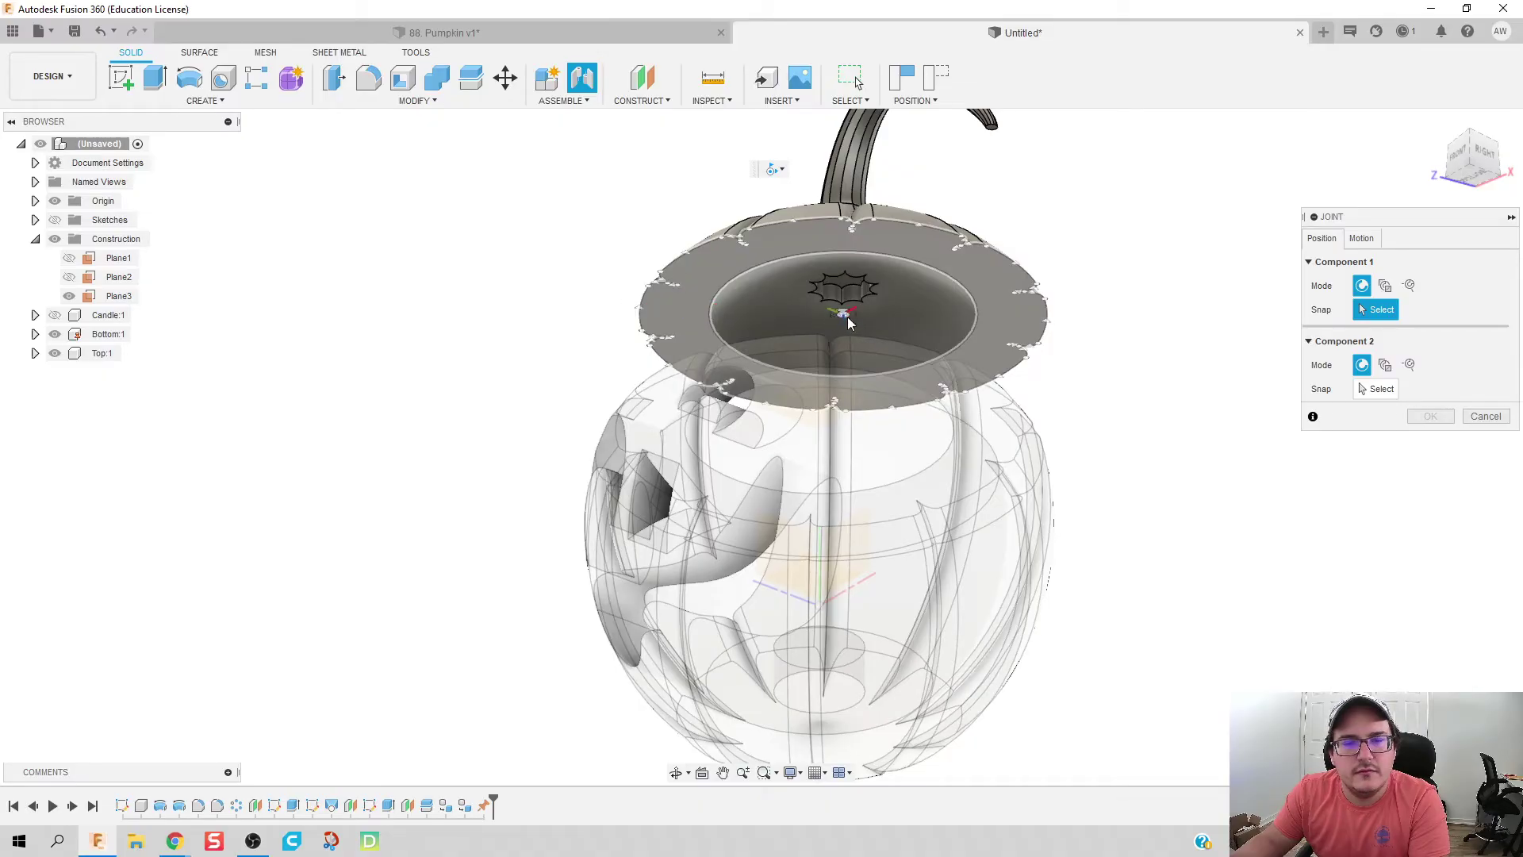
left_click(848, 319)
middle_click_drag(714, 373, 678, 437, "shift")
left_click(827, 378)
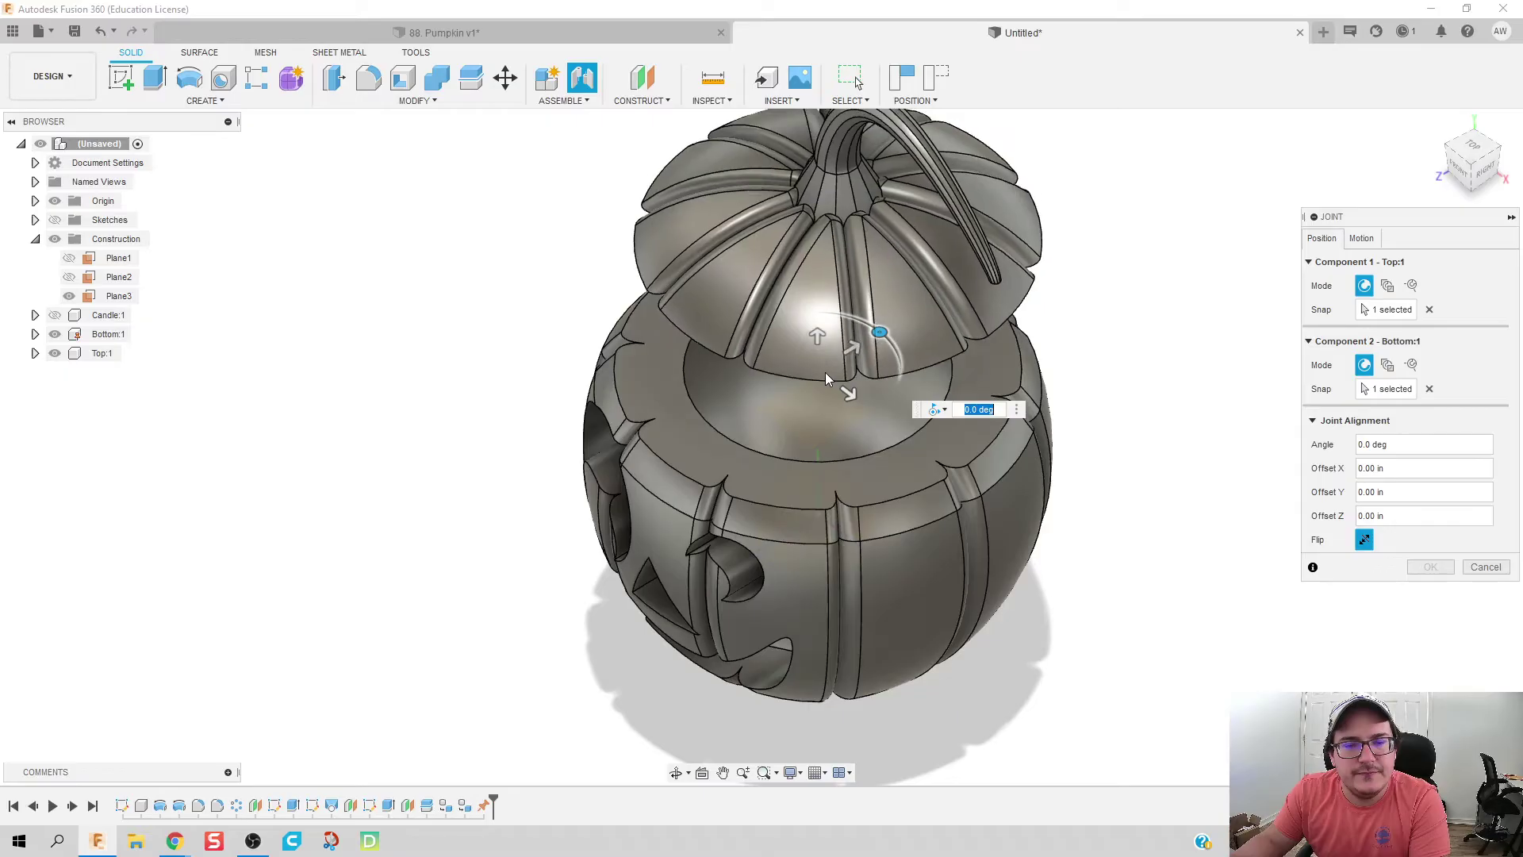
Step: Set the joint motion type to Pin-Slot after trying the other types
left_click(1369, 241)
left_click(1360, 265)
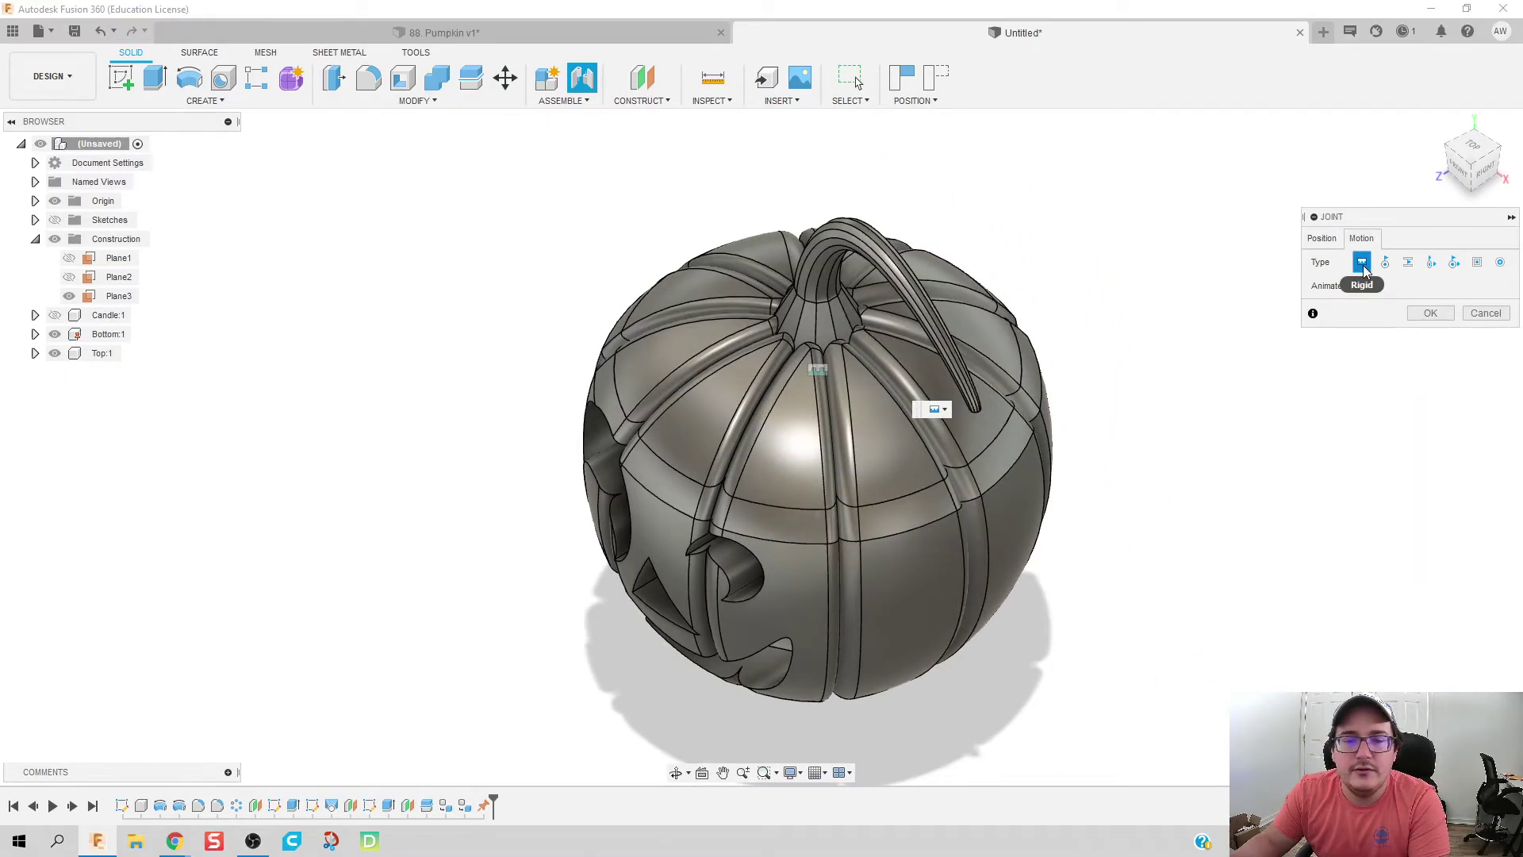
left_click(1386, 268)
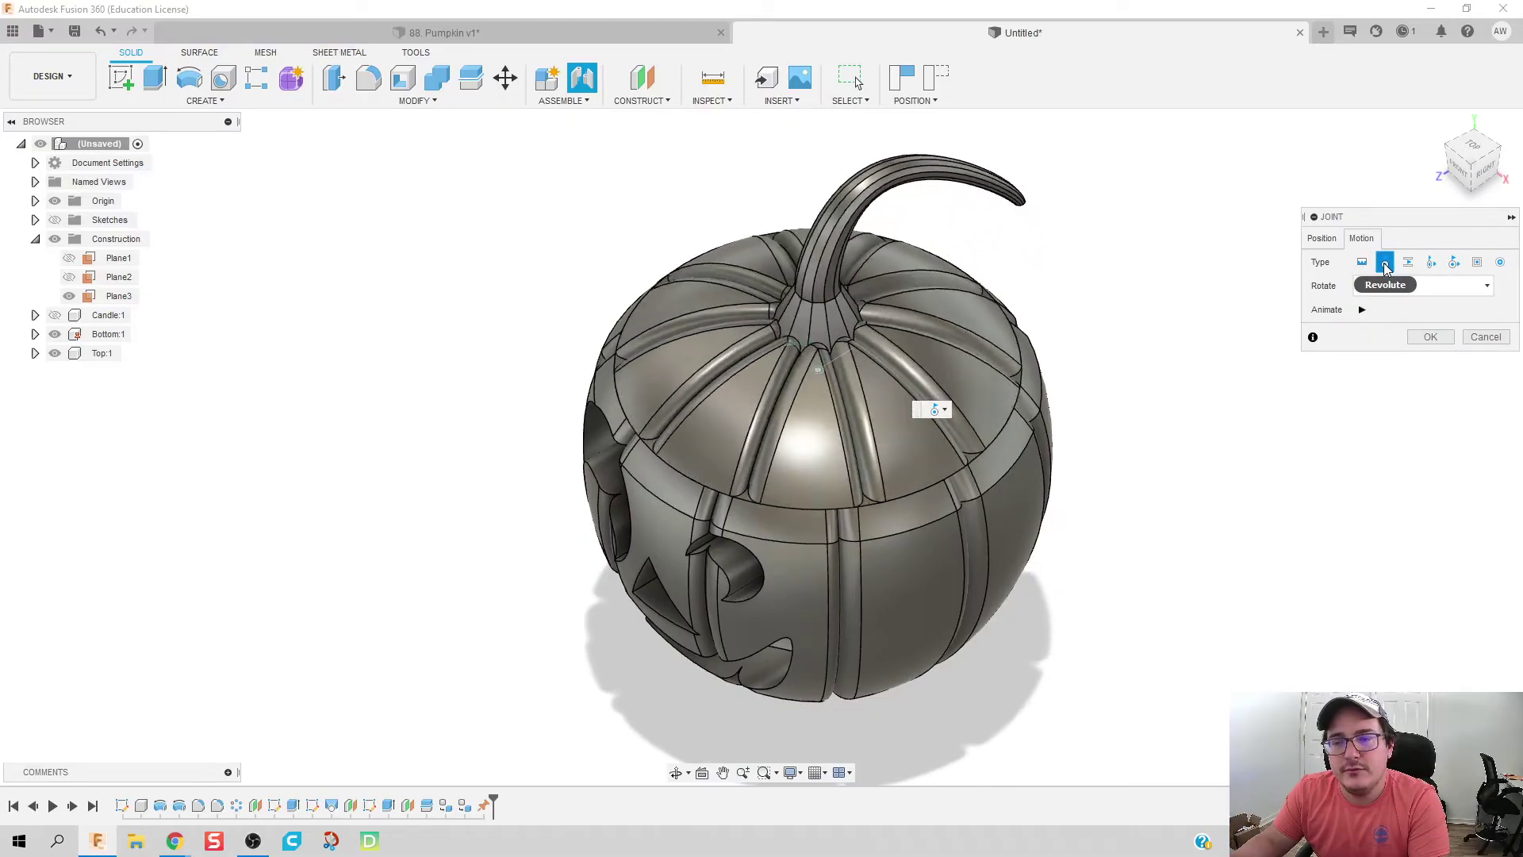
left_click(1410, 269)
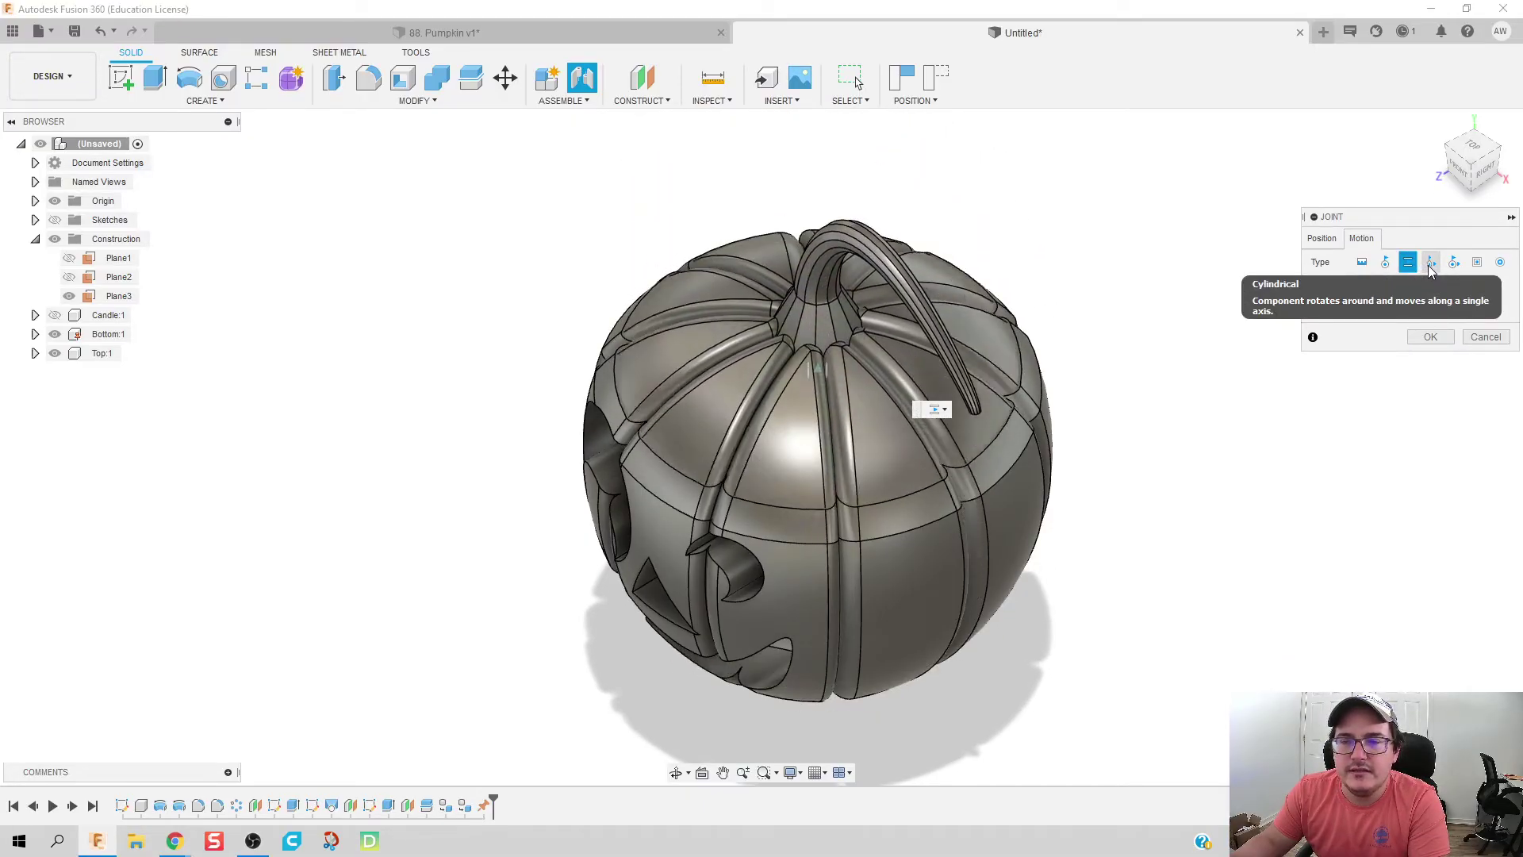
left_click(1431, 267)
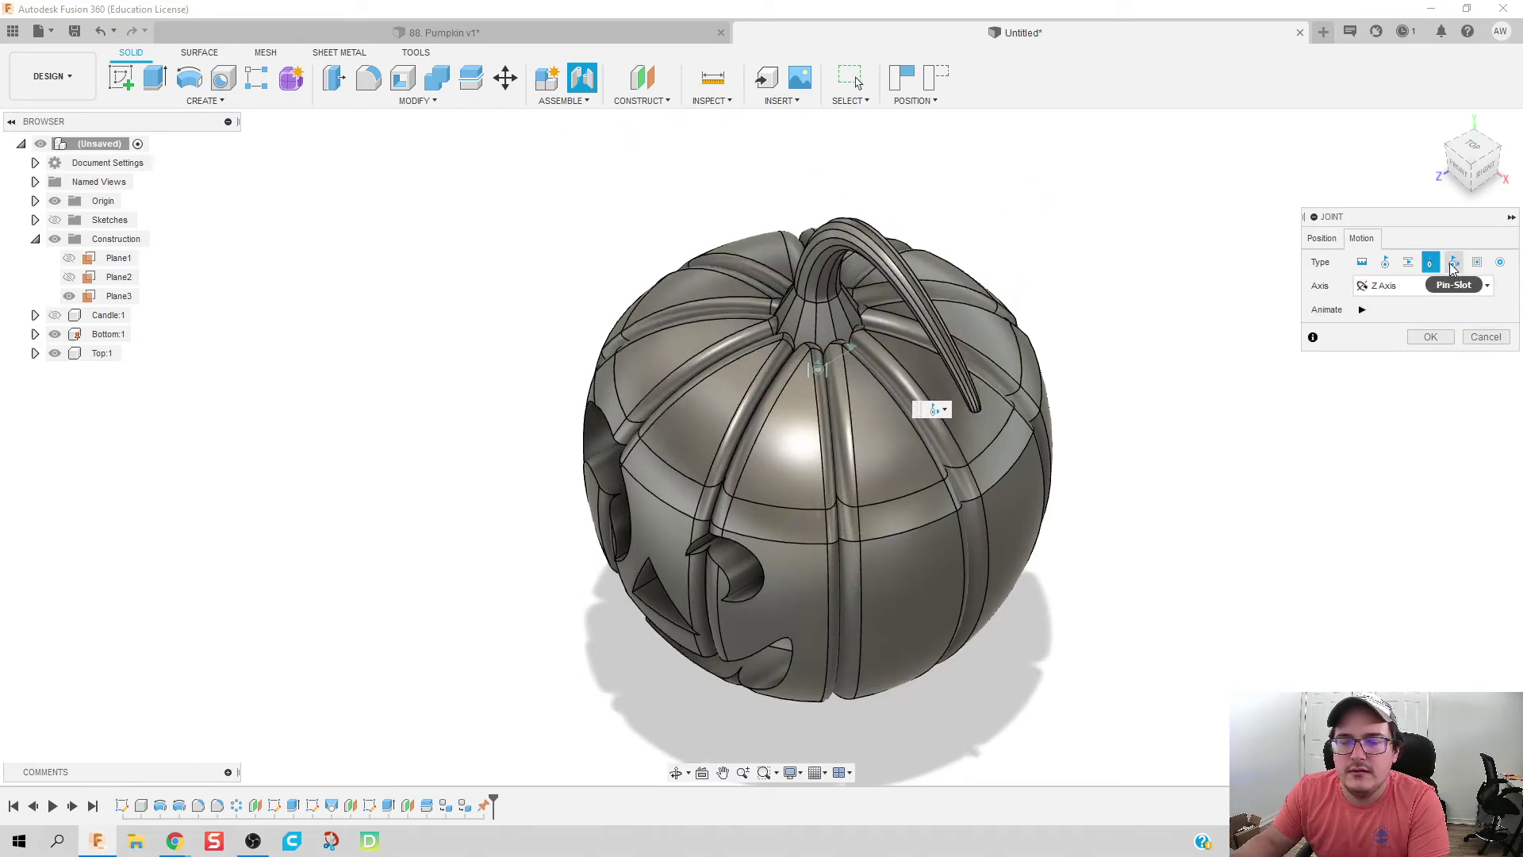
left_click(1321, 237)
left_click(1348, 242)
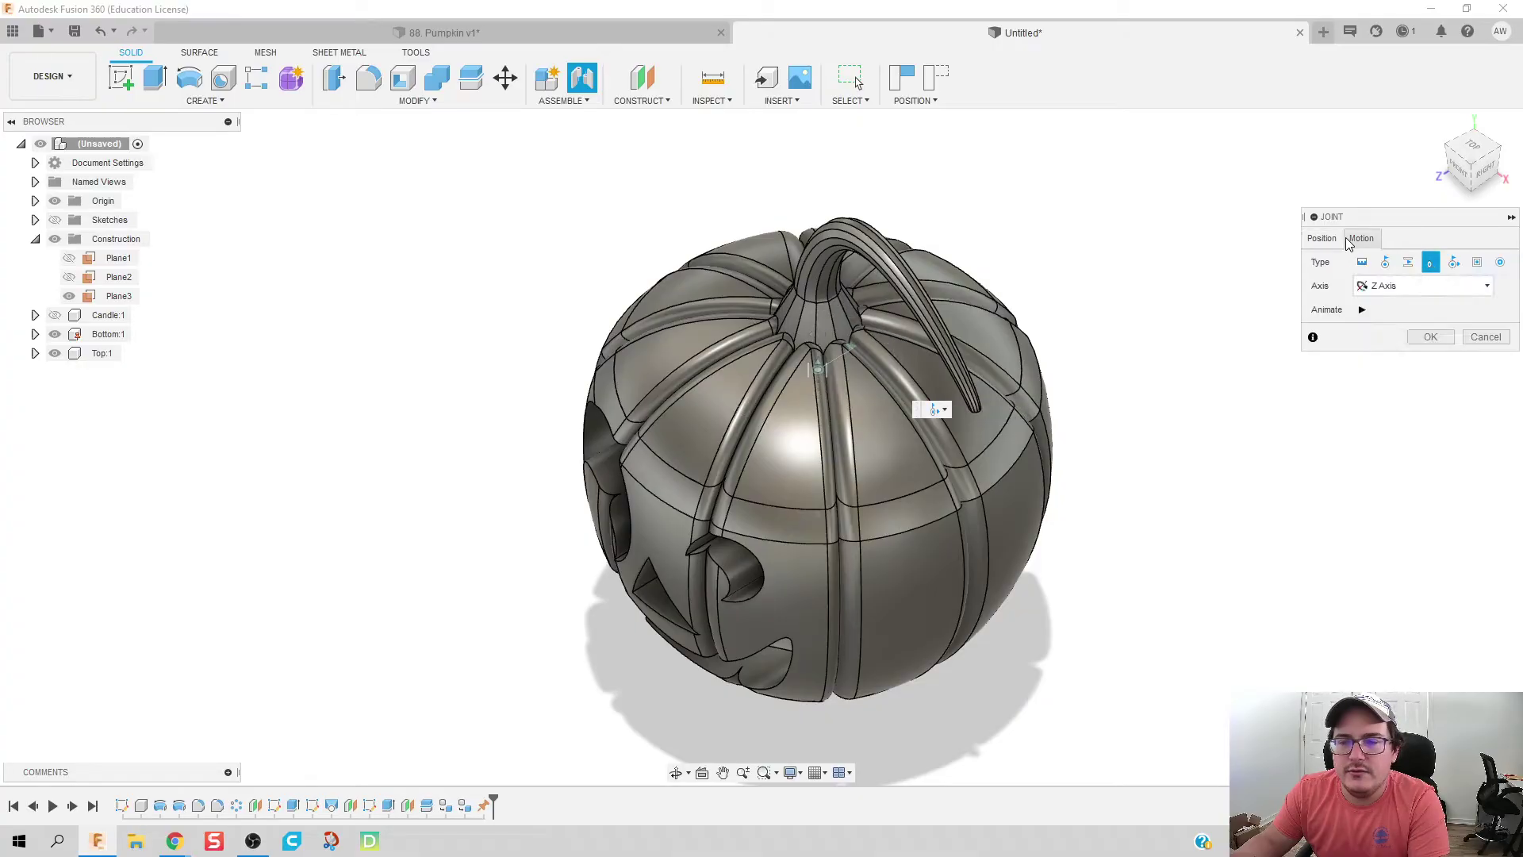
left_click(1455, 270)
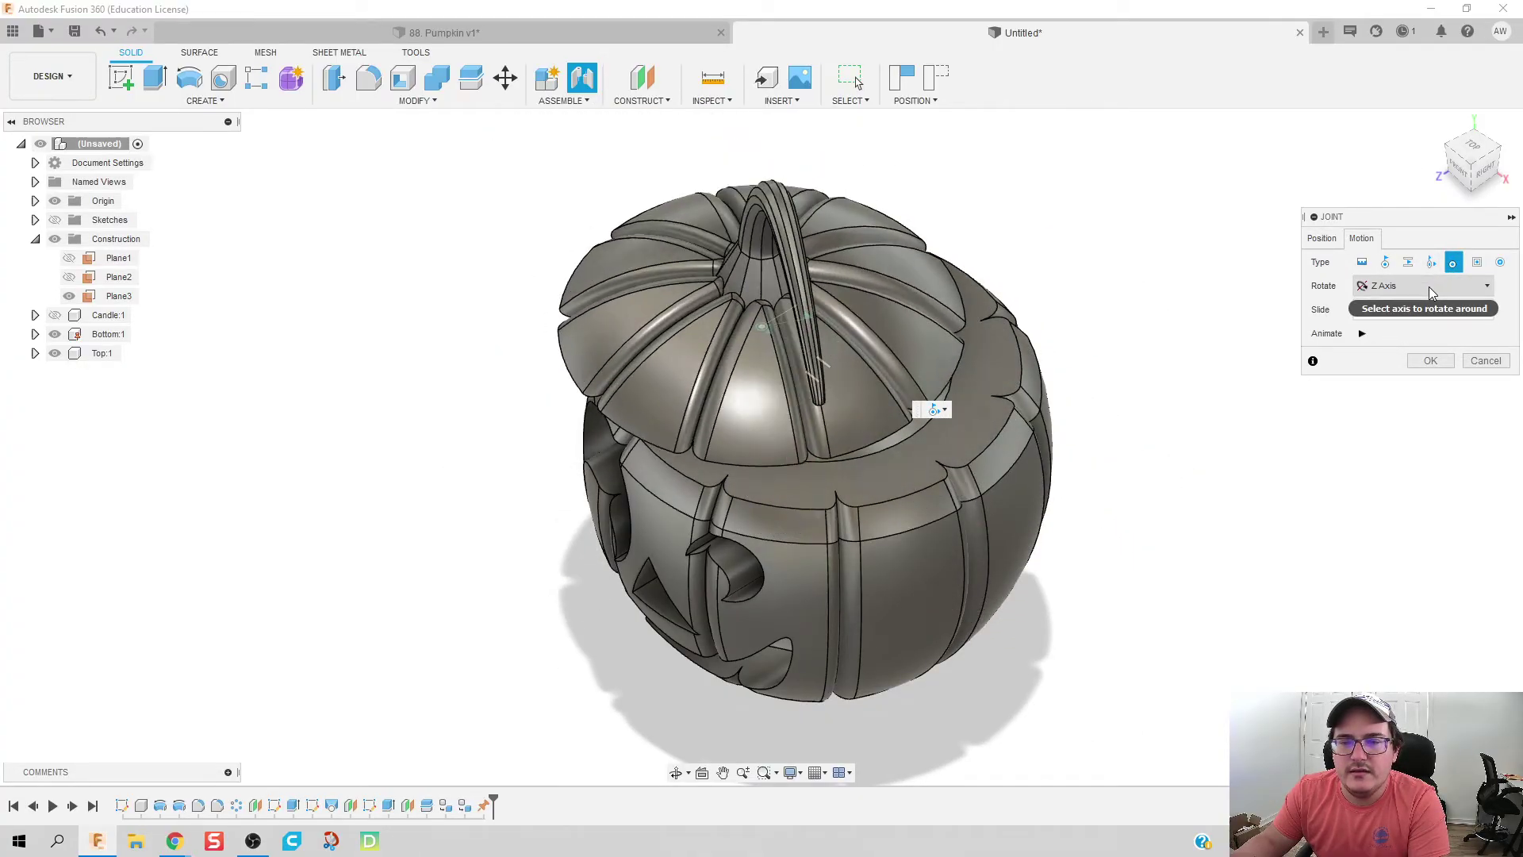
Step: Set the pin-slot to rotate about the Y axis and slide along the Z axis
left_click(1422, 285)
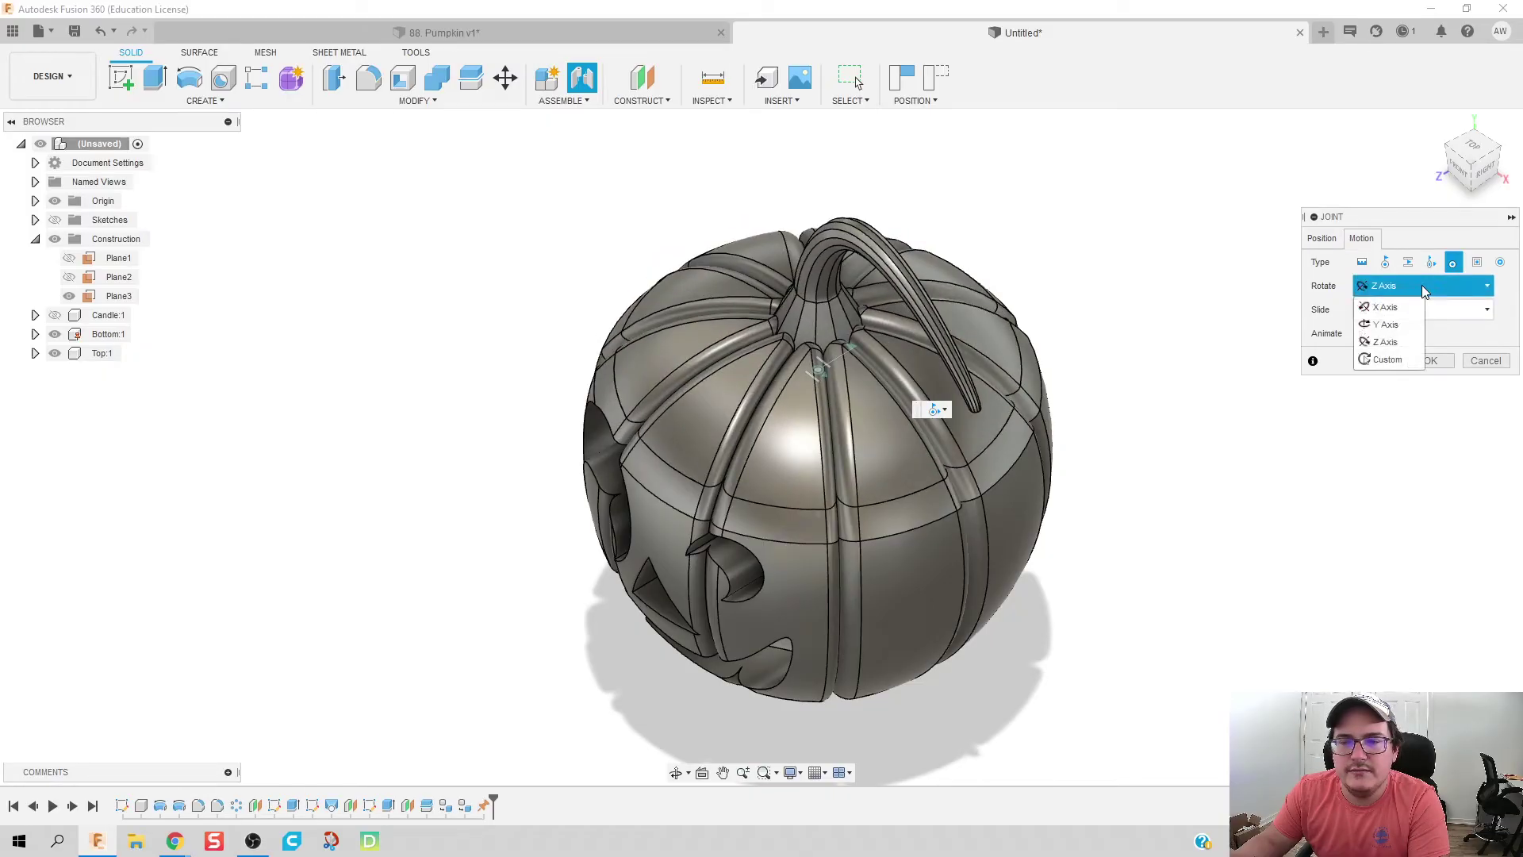
left_click(1407, 341)
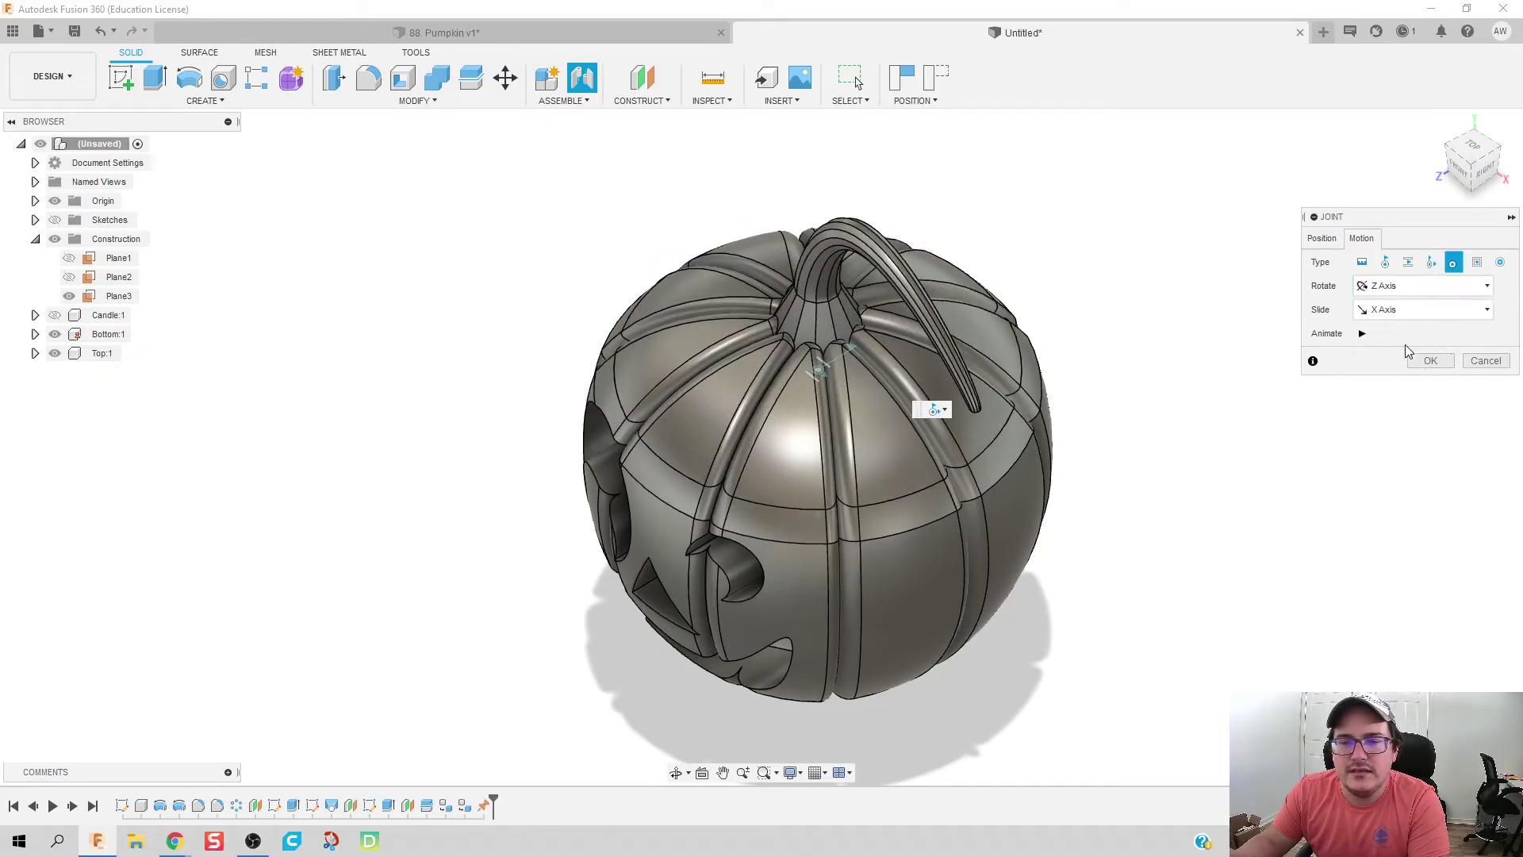
left_click(1361, 334)
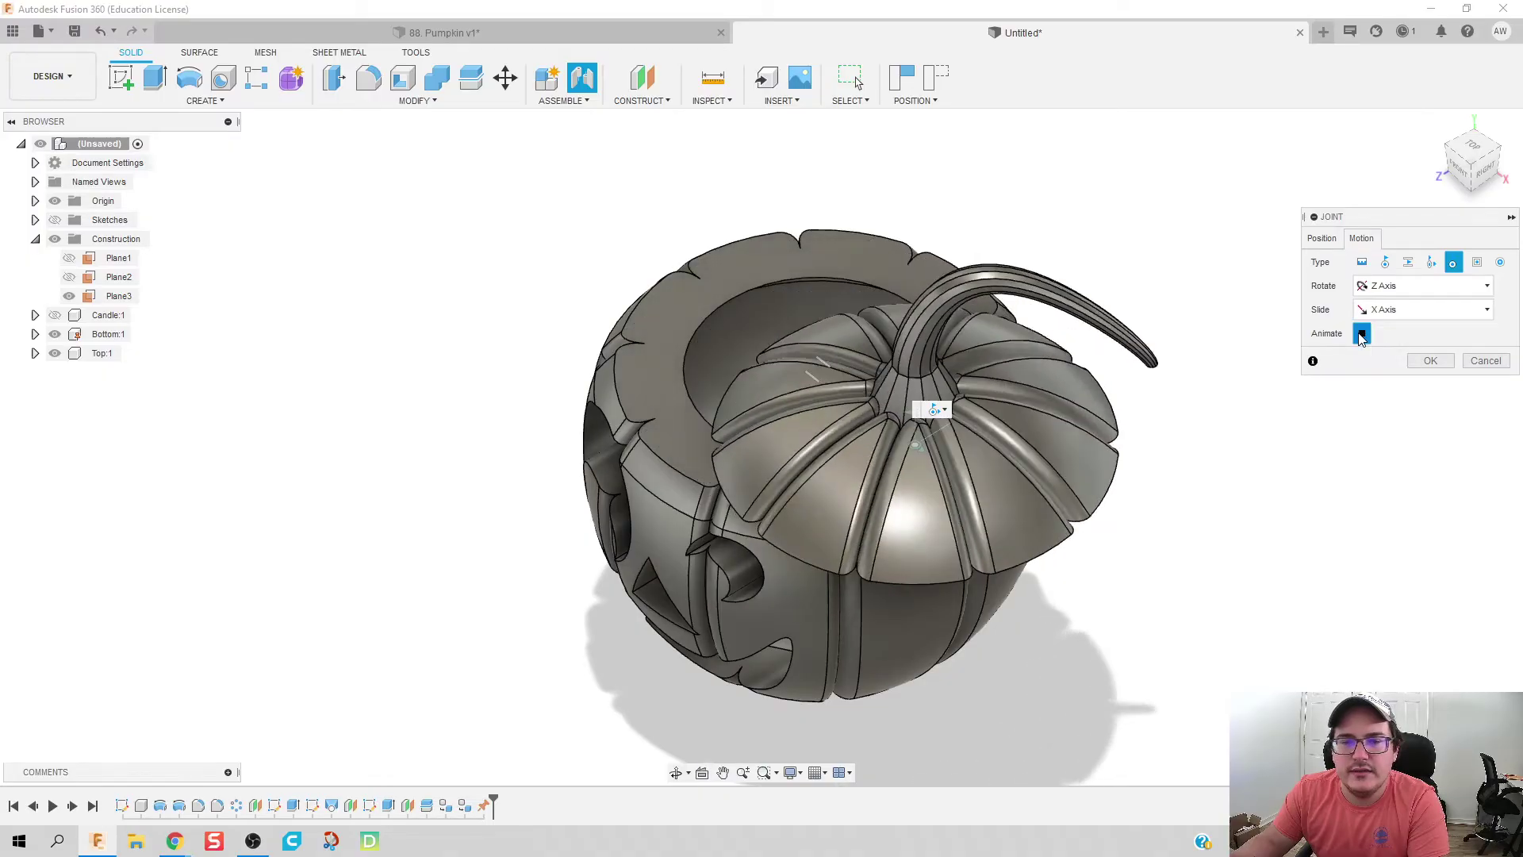
left_click(1422, 286)
left_click(1382, 317)
left_click(1362, 334)
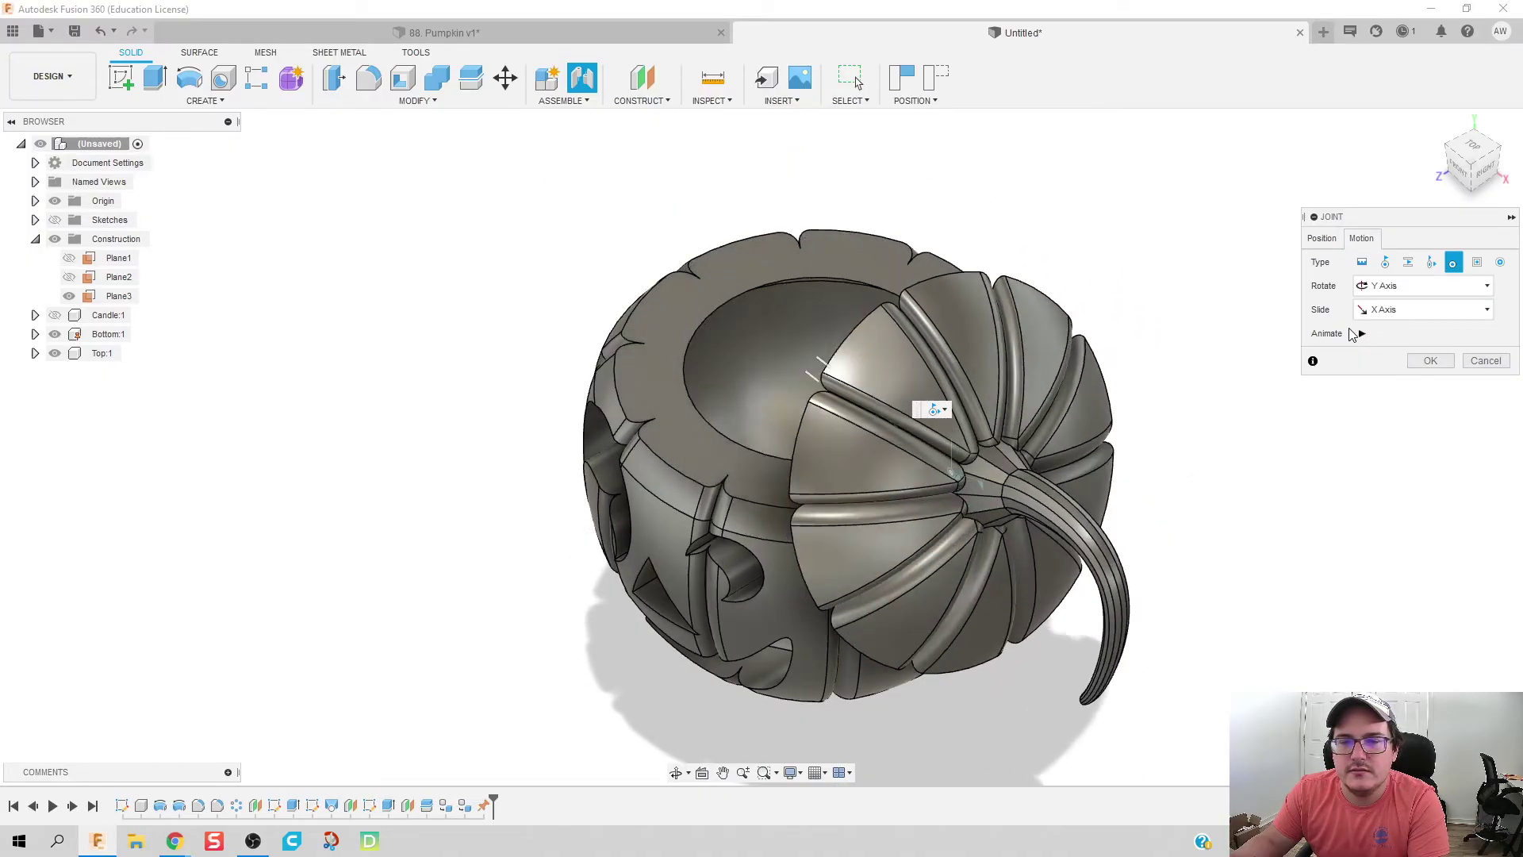
left_click(1386, 311)
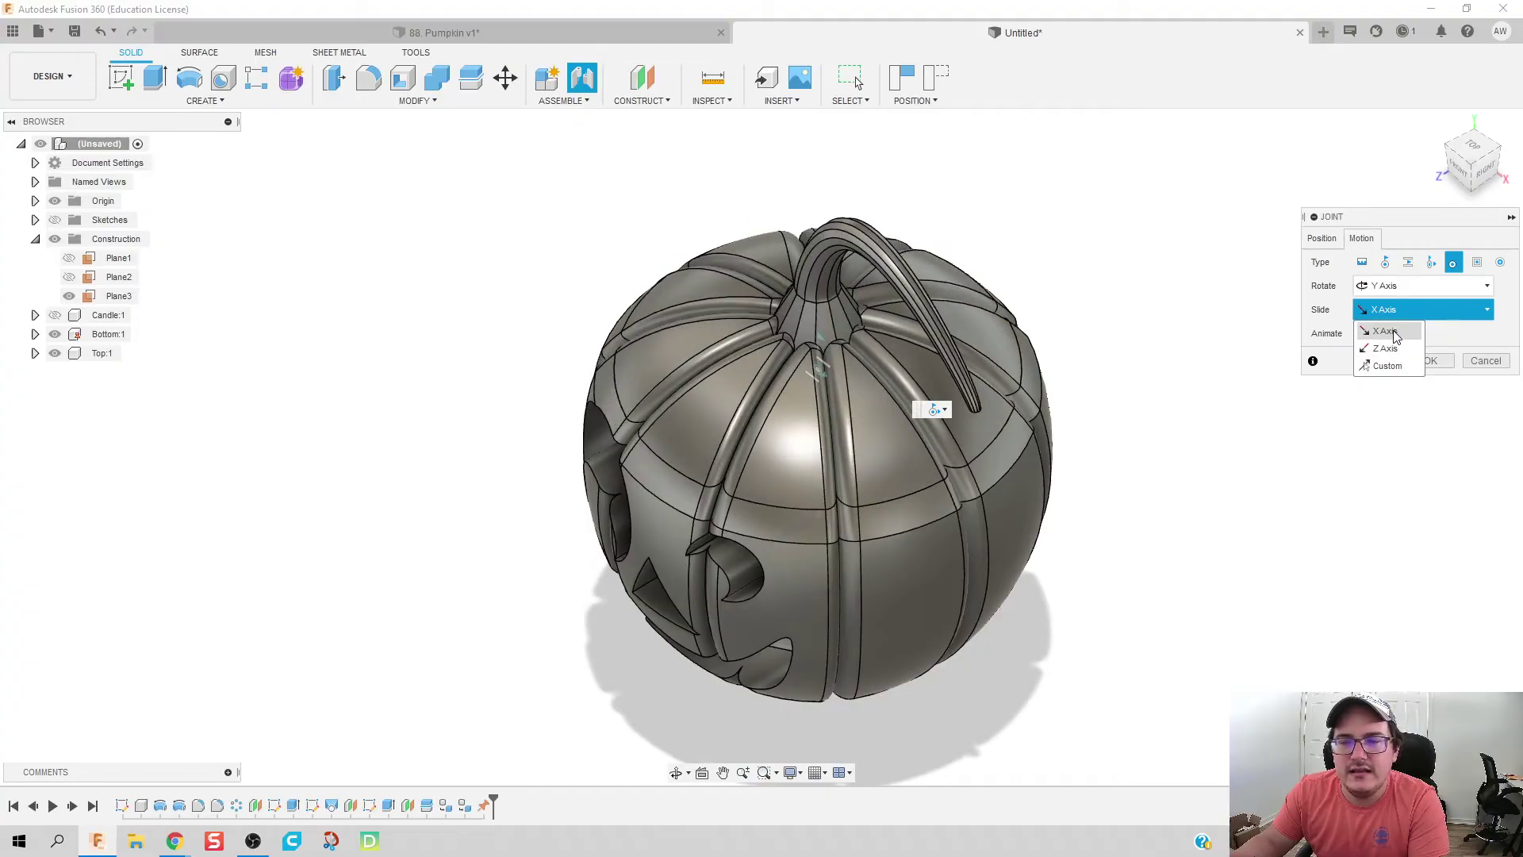
left_click(1387, 331)
left_click(1361, 333)
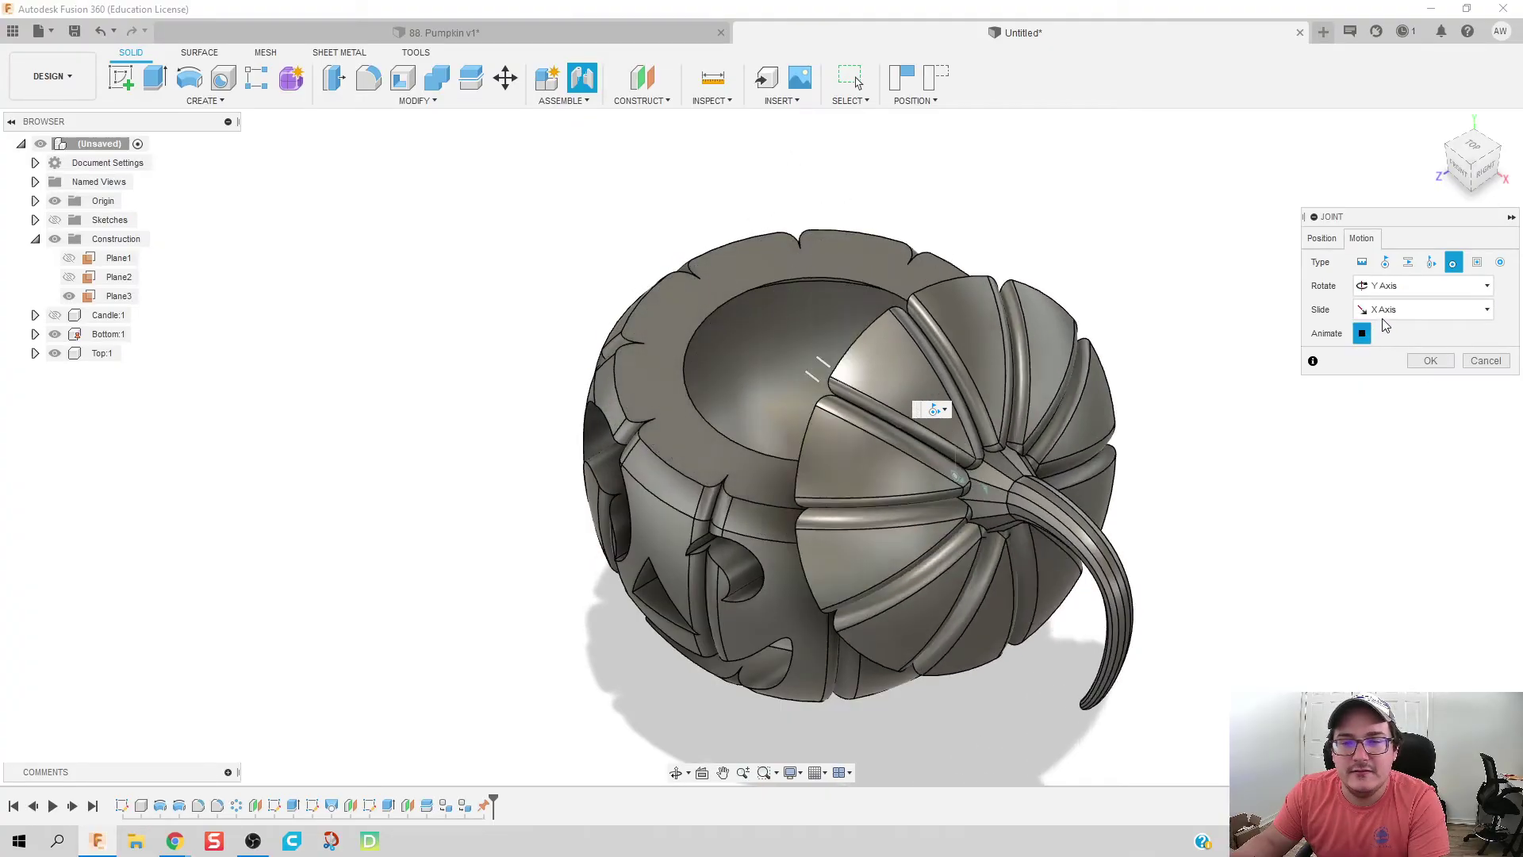
left_click(1389, 310)
left_click(1384, 348)
left_click(1364, 334)
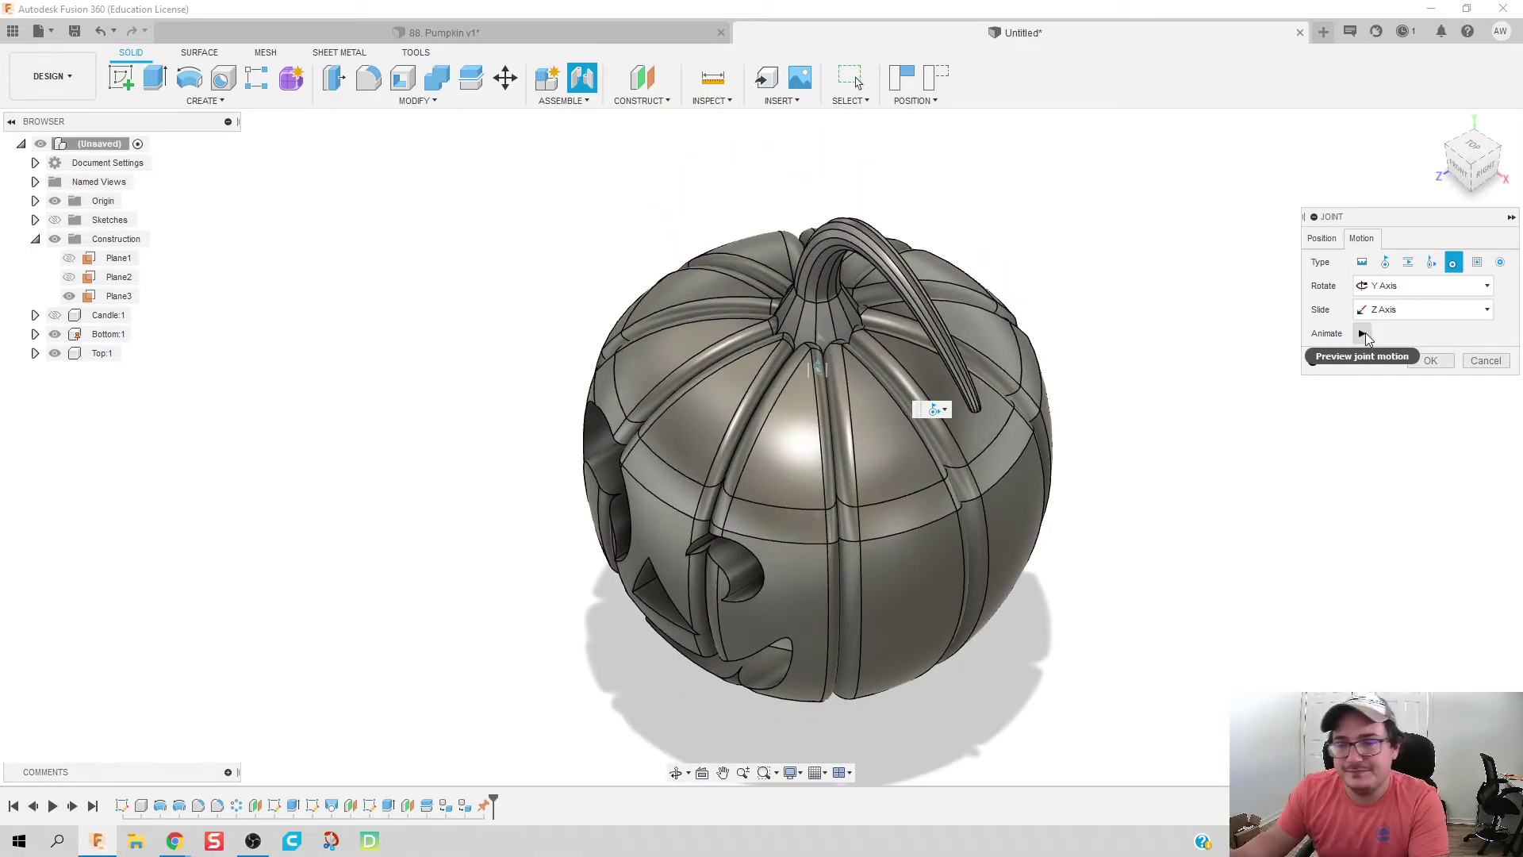
Step: Create the lid joint and swing the lid open to test it
left_click(1430, 361)
middle_click_drag(794, 476, 799, 379, "shift")
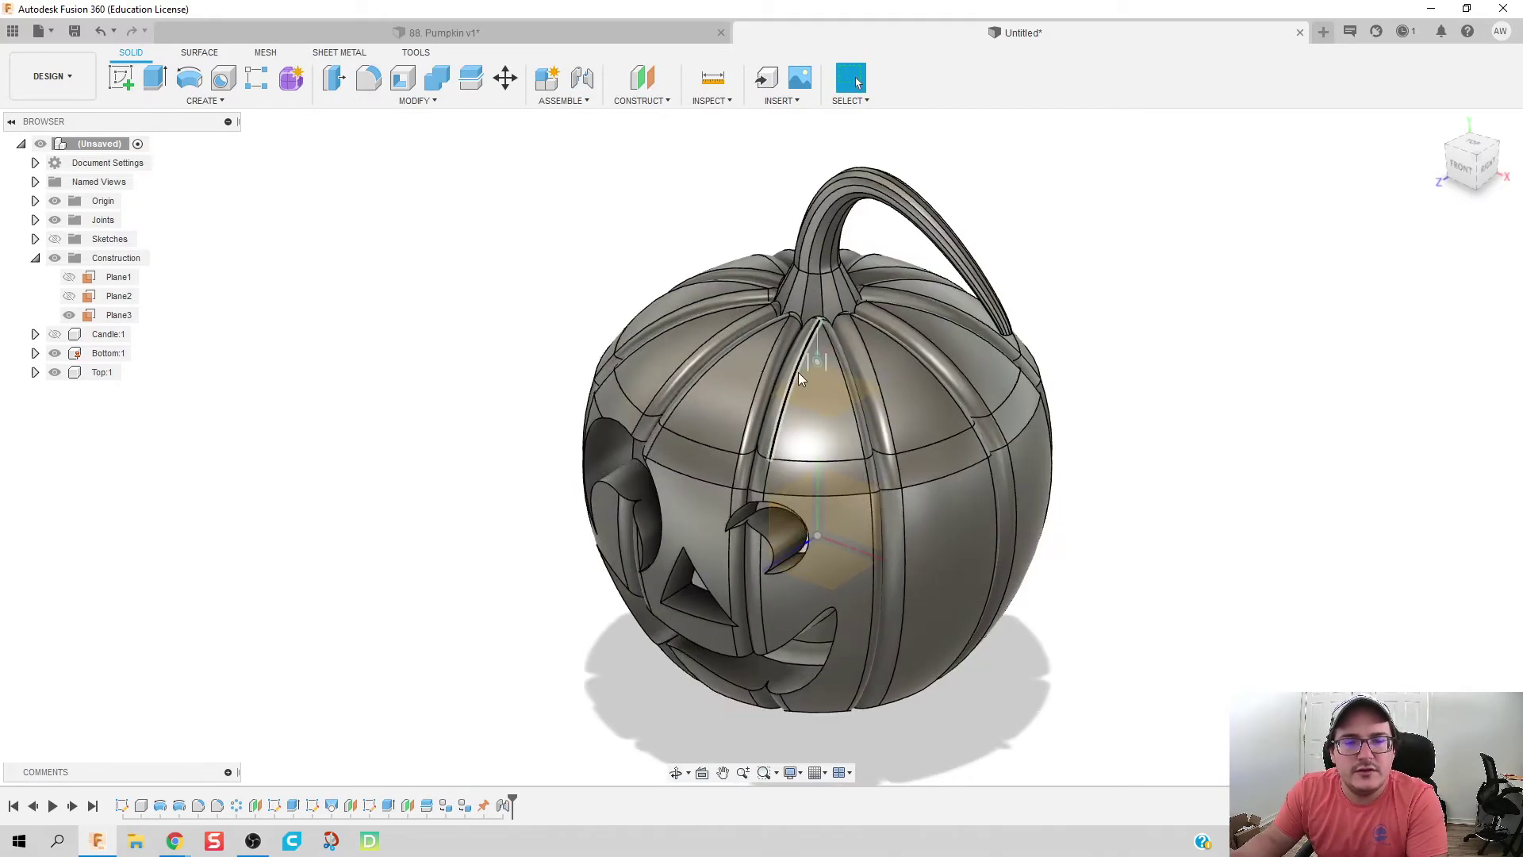
left_click_drag(800, 379, 841, 187)
middle_click_drag(924, 316, 988, 447)
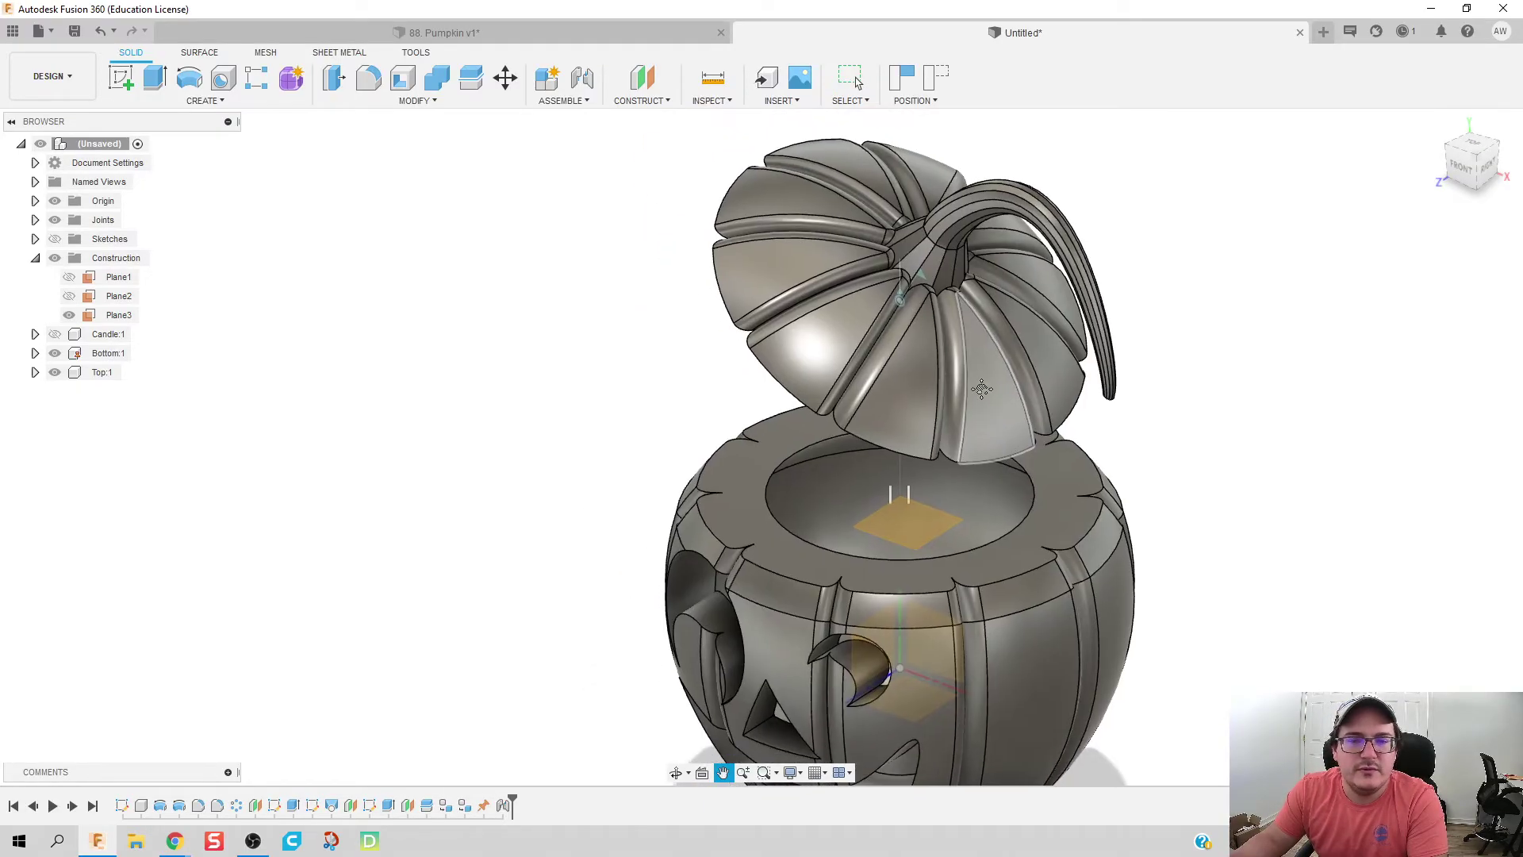
left_click_drag(981, 388, 974, 343)
key("Escape")
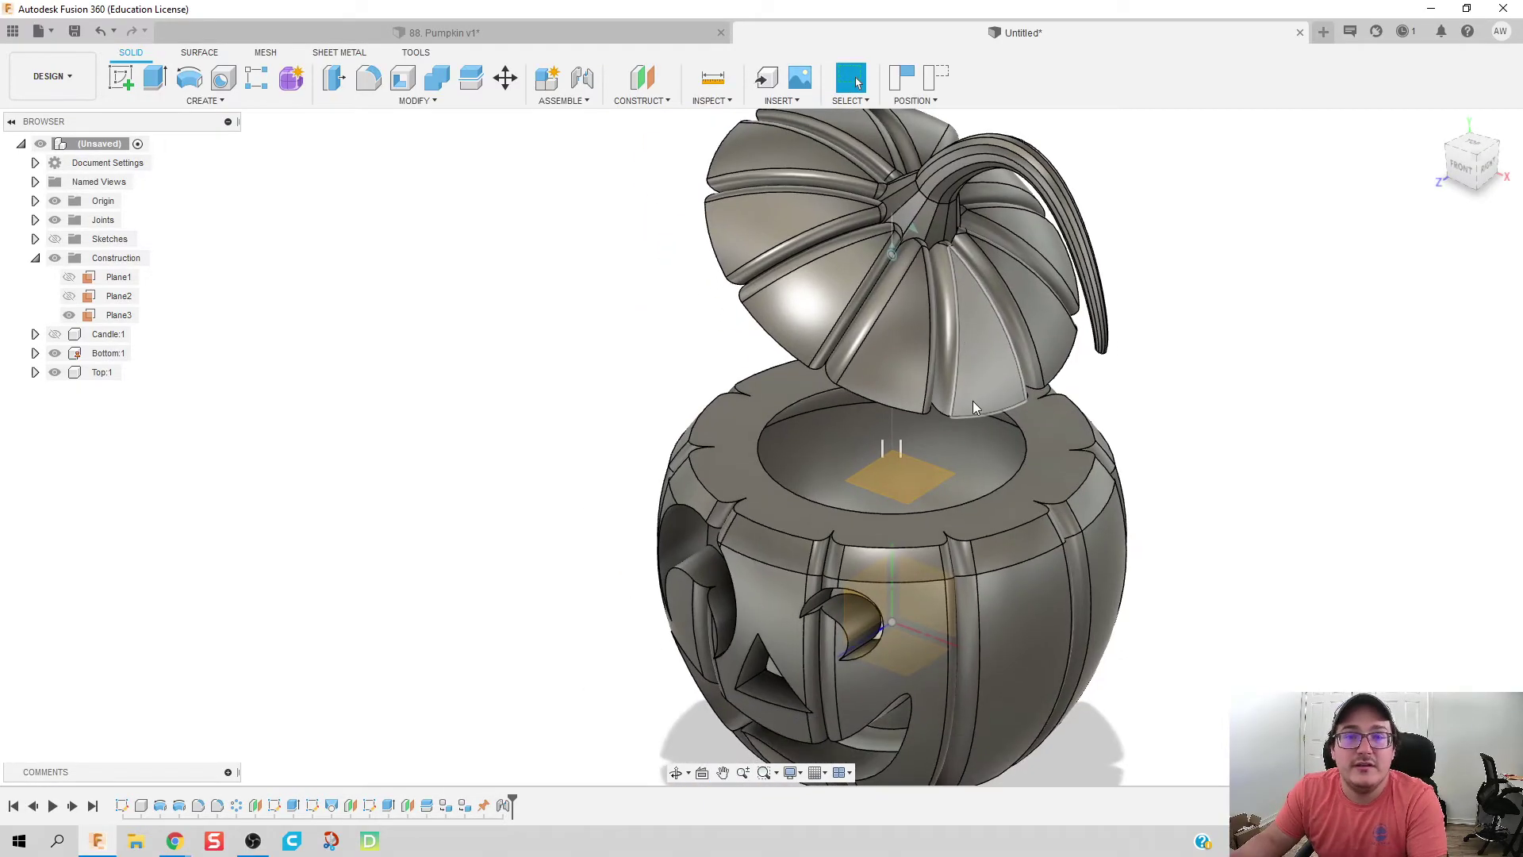
Step: Limit the lid joint to 0–90° rotation and 0–3 in slide
right_click(901, 449)
left_click(911, 564)
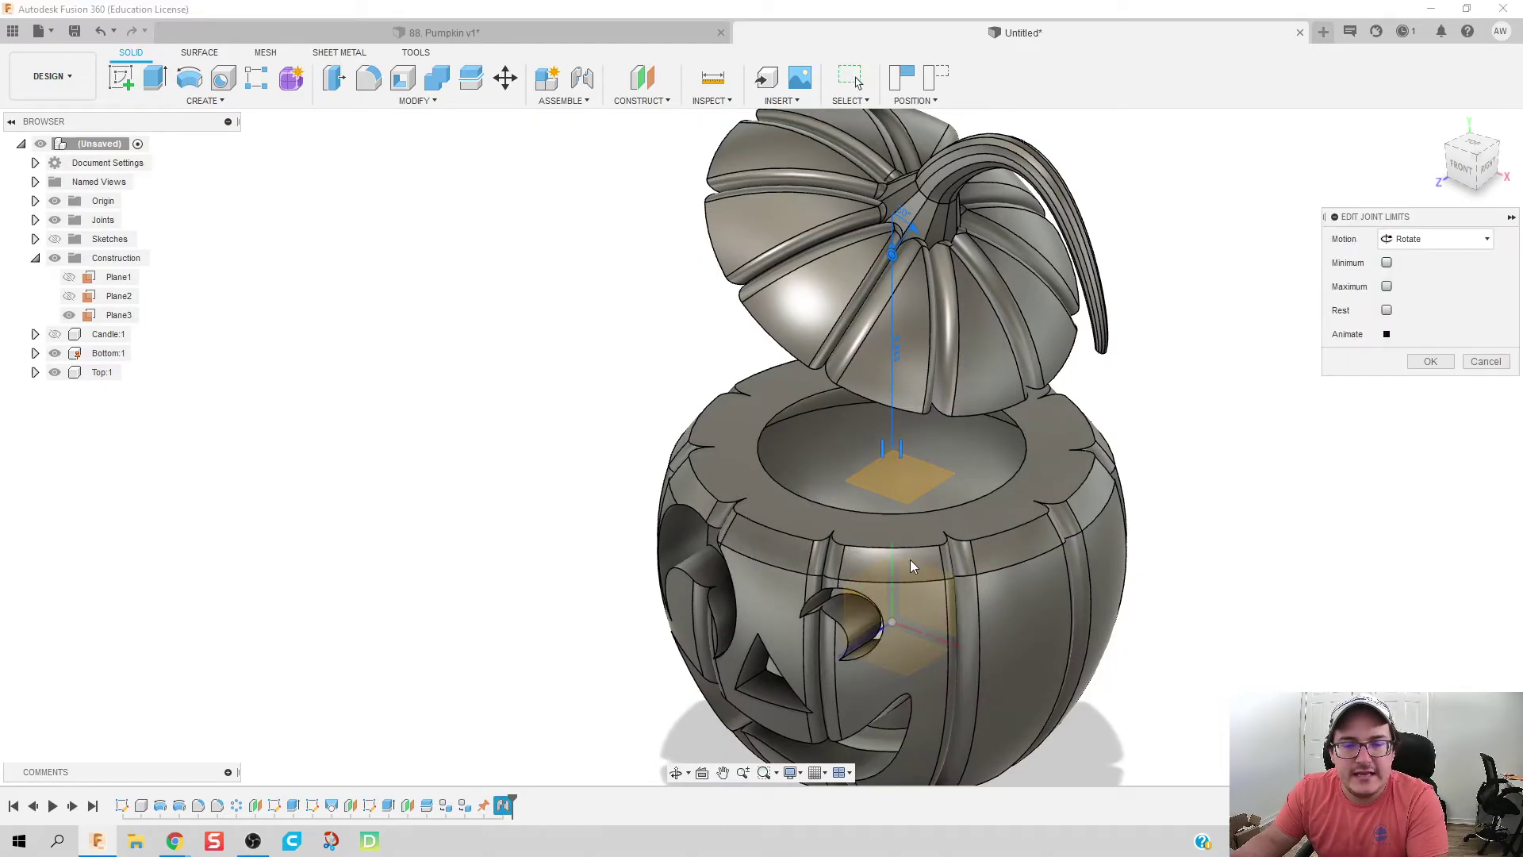
left_click(1386, 264)
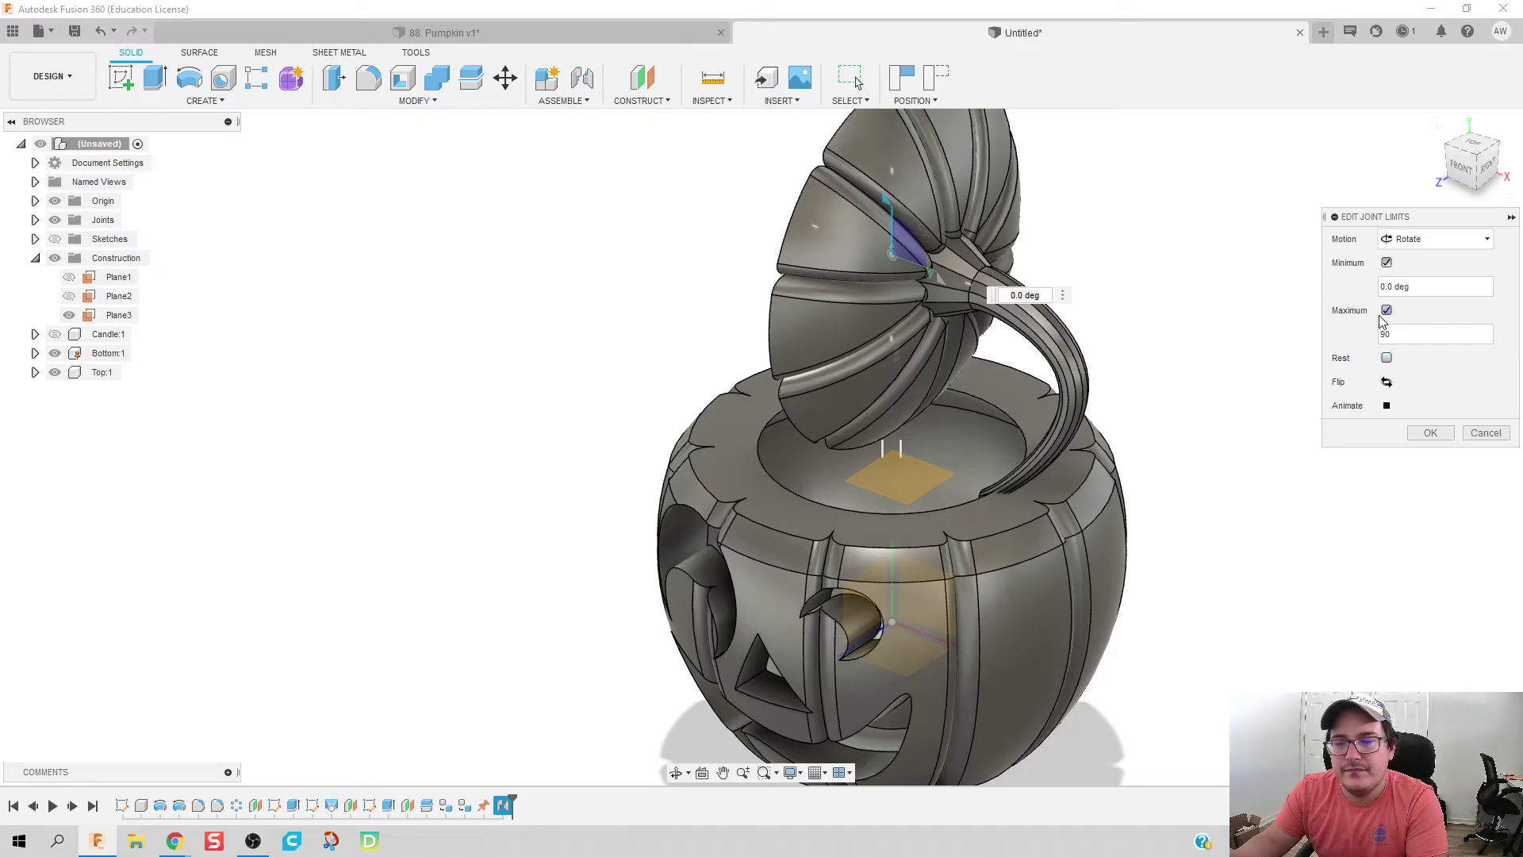
left_click(1405, 239)
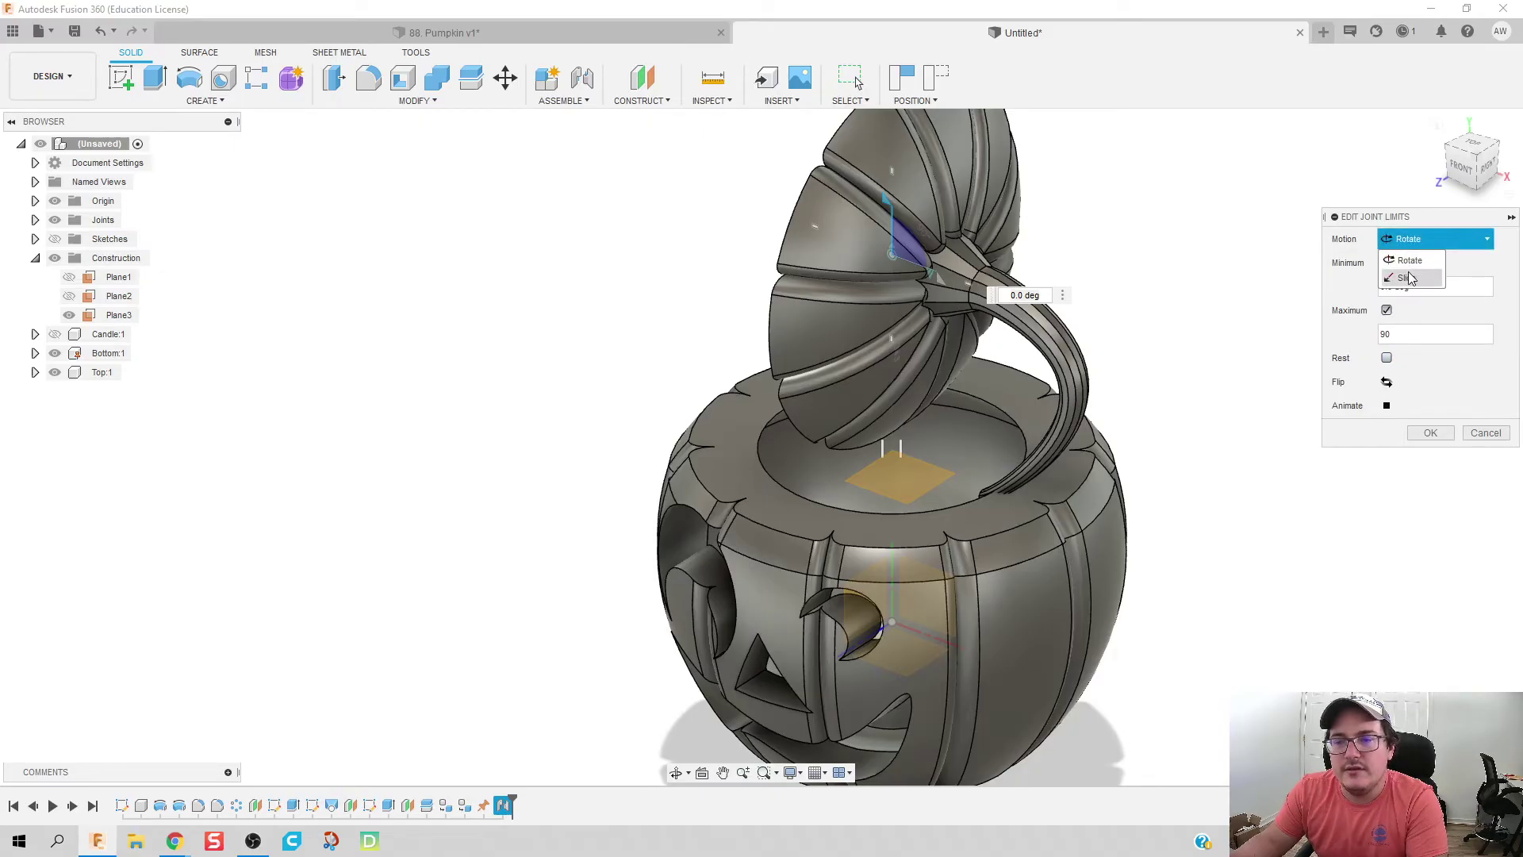
left_click(1406, 278)
left_click(1387, 262)
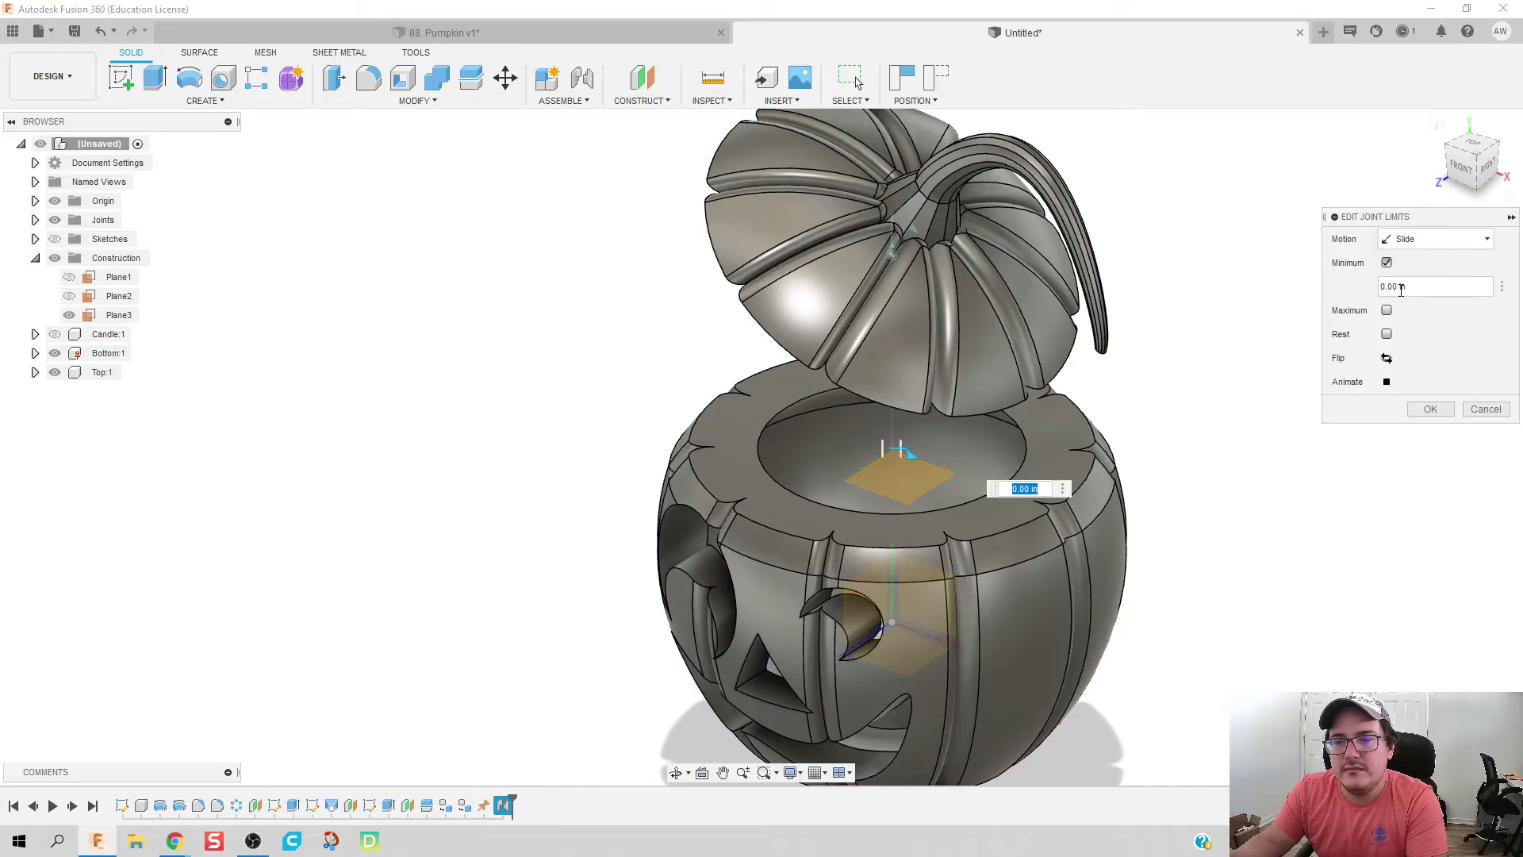
left_click(1386, 310)
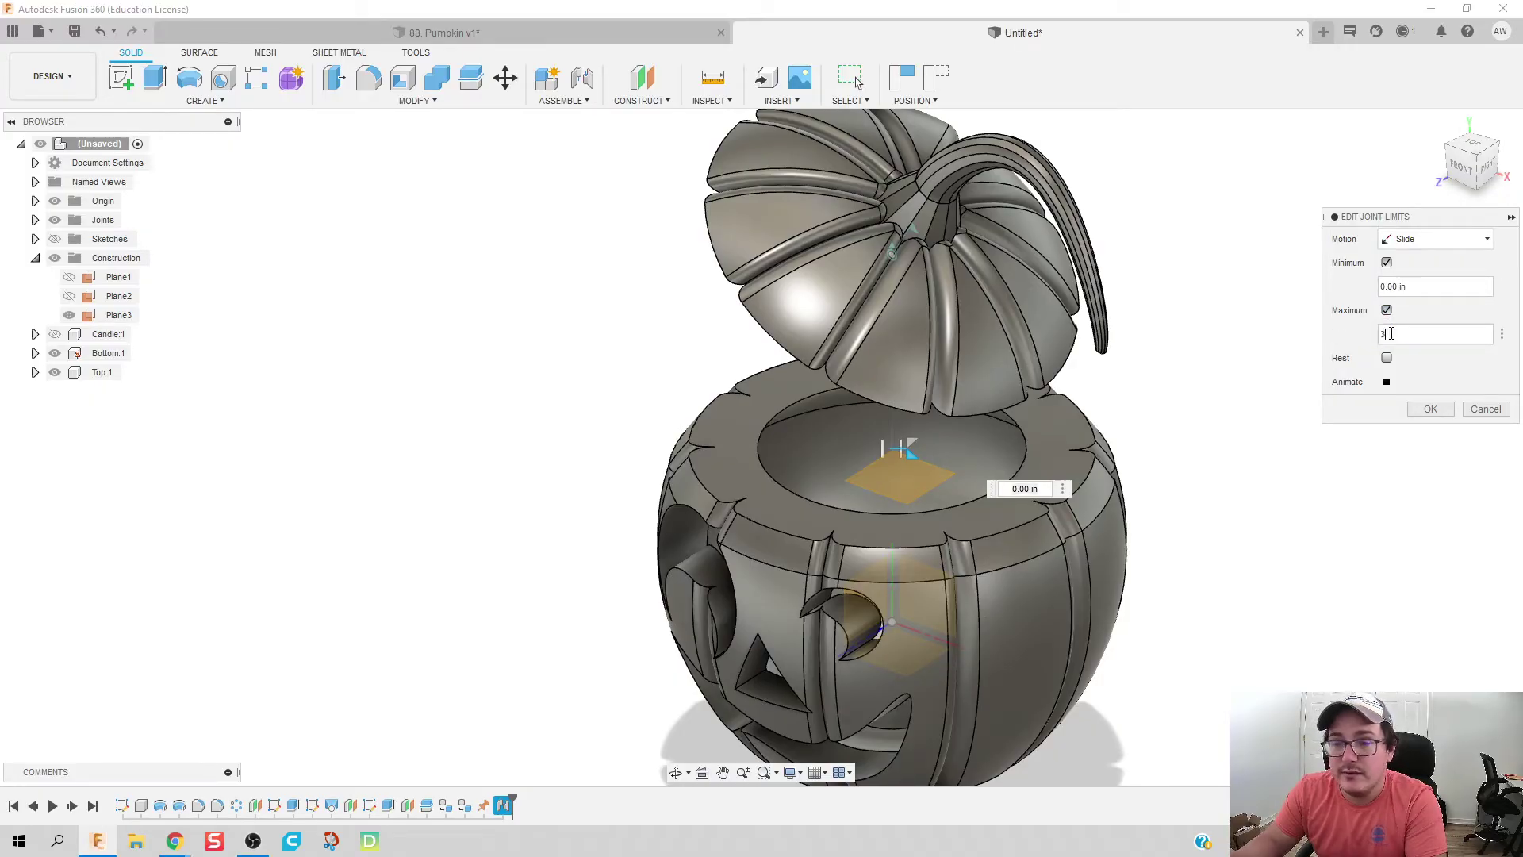
left_click(1427, 410)
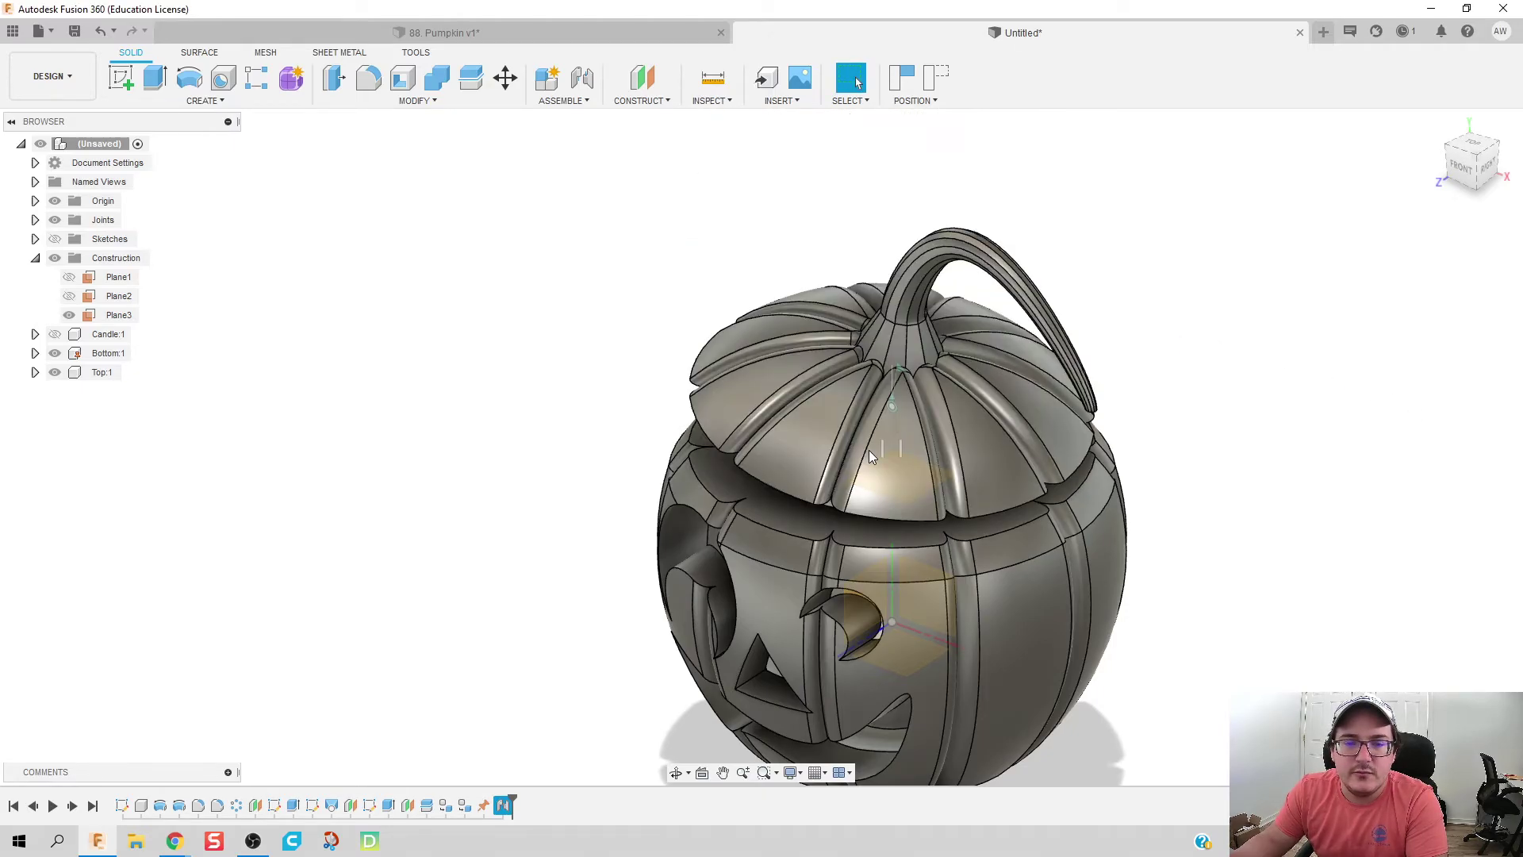
Step: Swing and lift the lid to test its joint limits, then Enable All Contact
left_click_drag(870, 456, 753, 520)
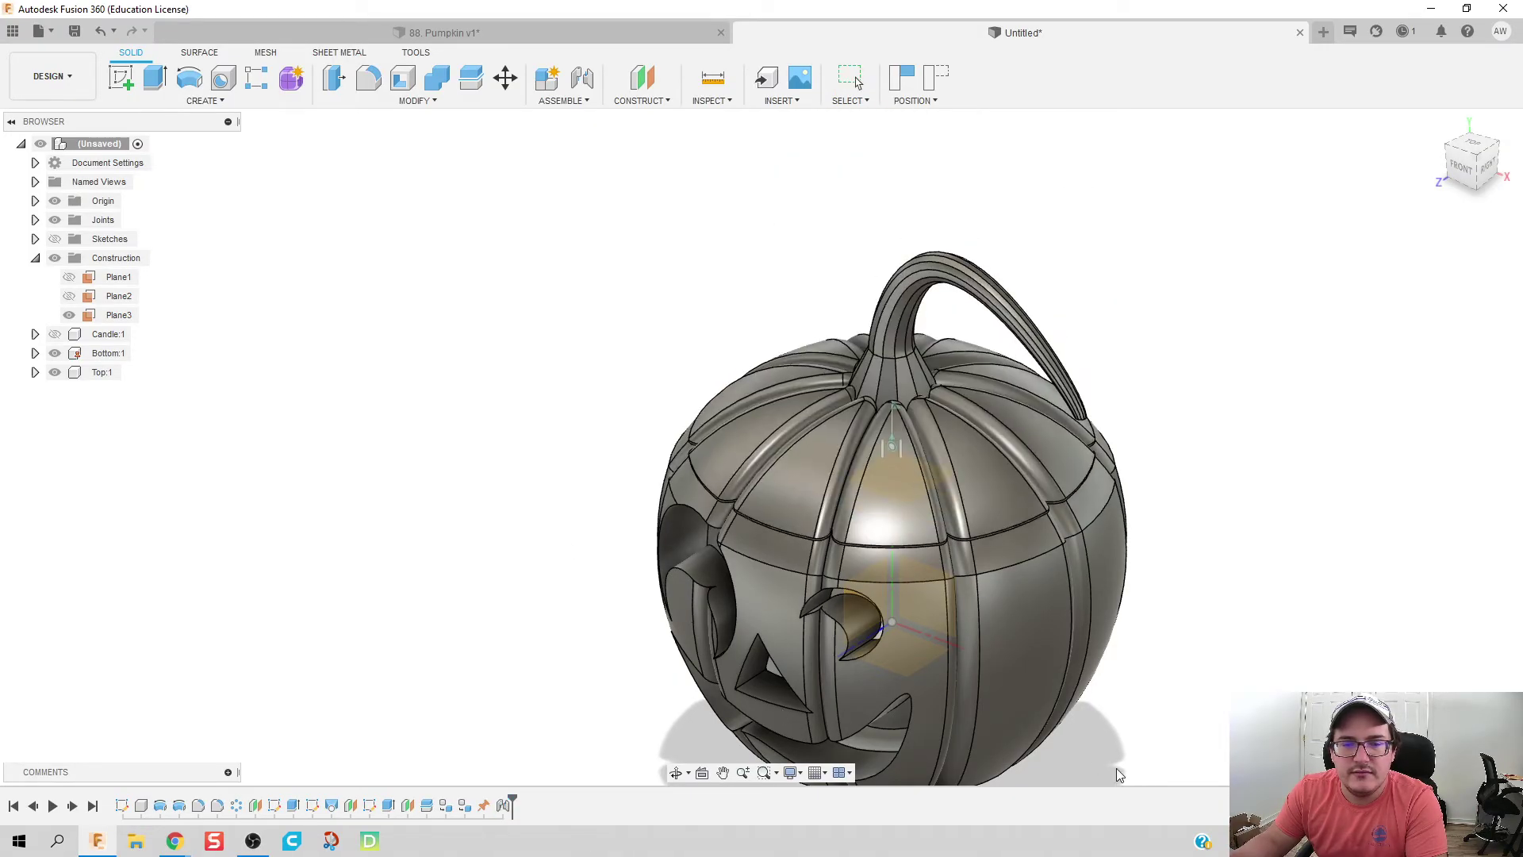
left_click_drag(1030, 288, 736, 141)
left_click(641, 102)
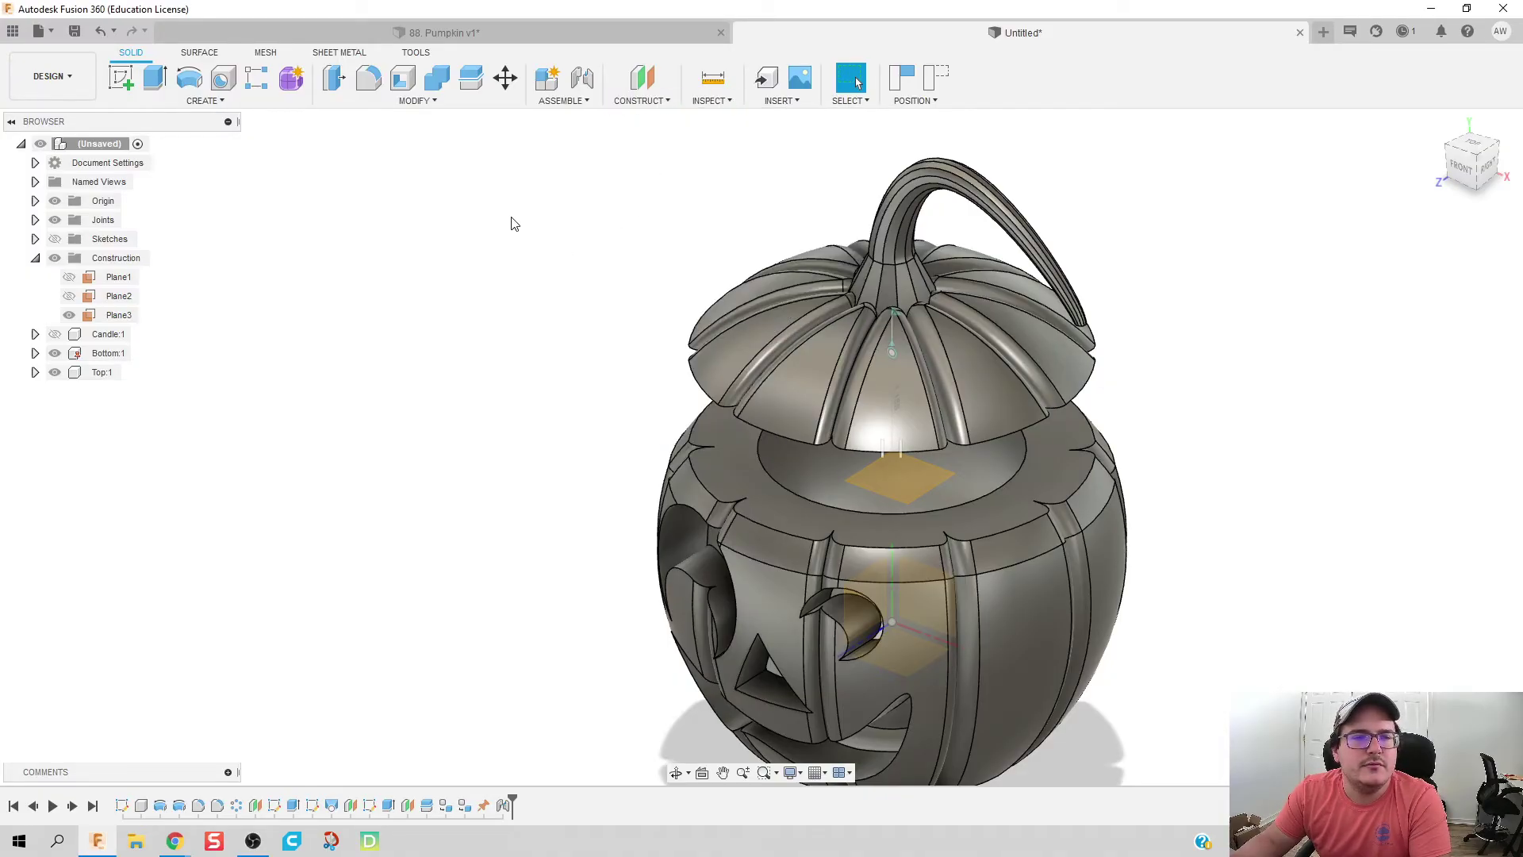
left_click(541, 108)
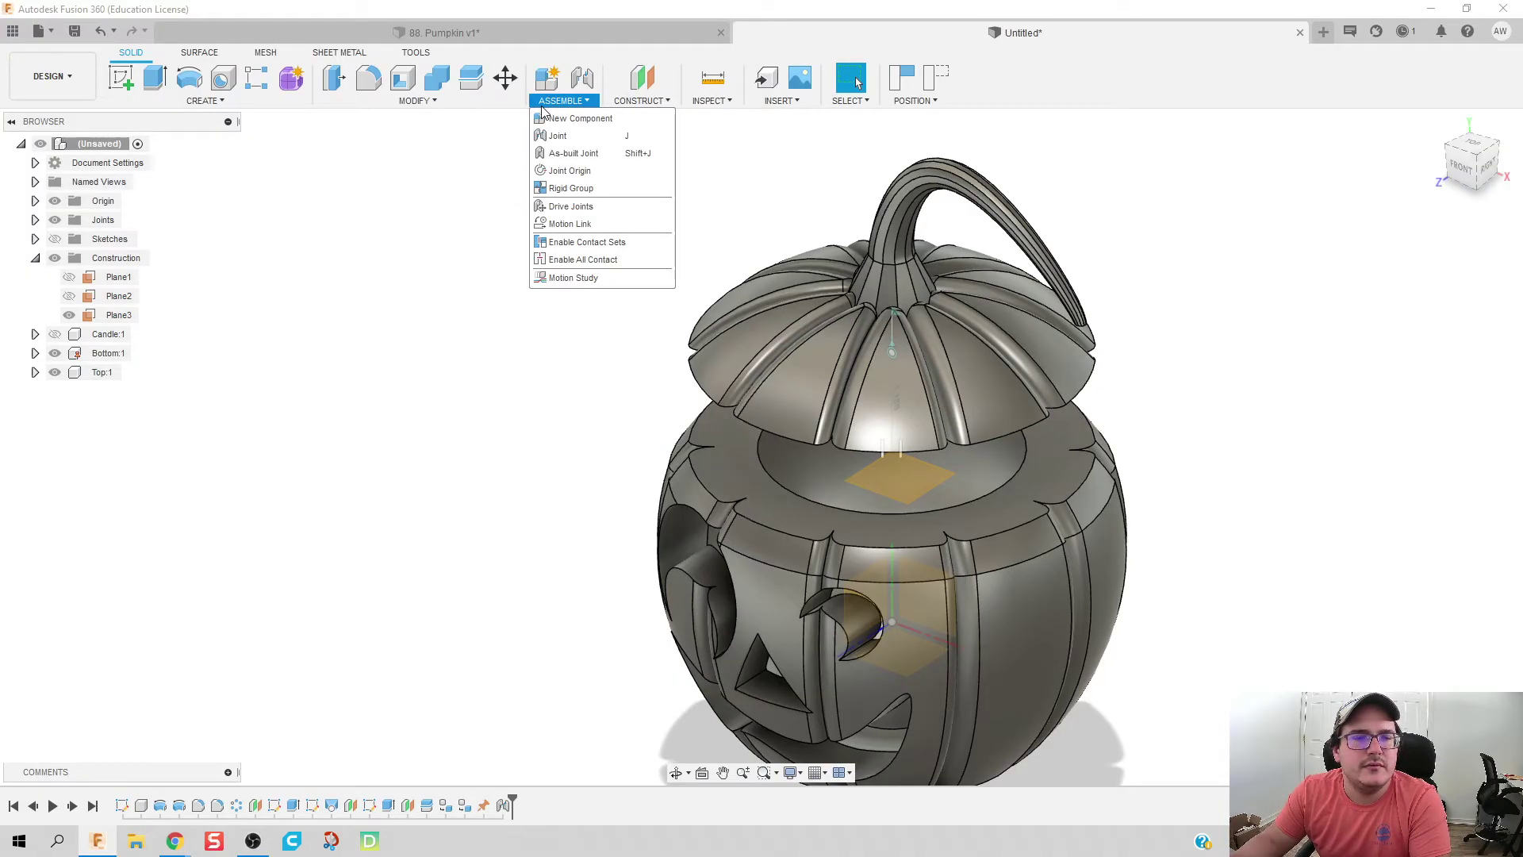
left_click(613, 262)
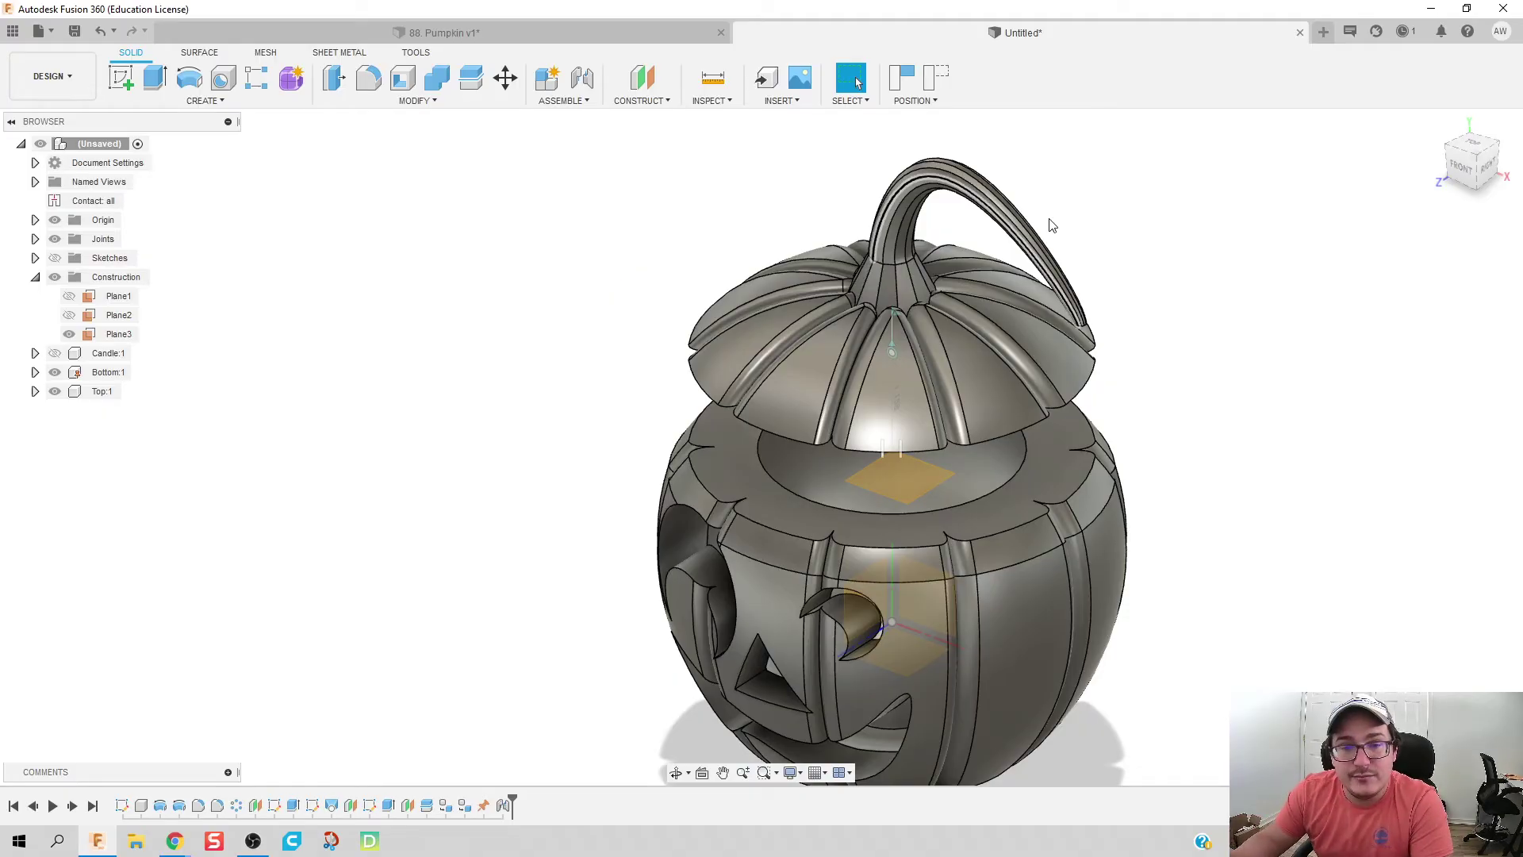
Step: Lower the lid onto the pumpkin body so contact leaves it resting closed
left_click_drag(1023, 206, 1014, 236)
left_click_drag(924, 269, 831, 341)
key("ctrl+z")
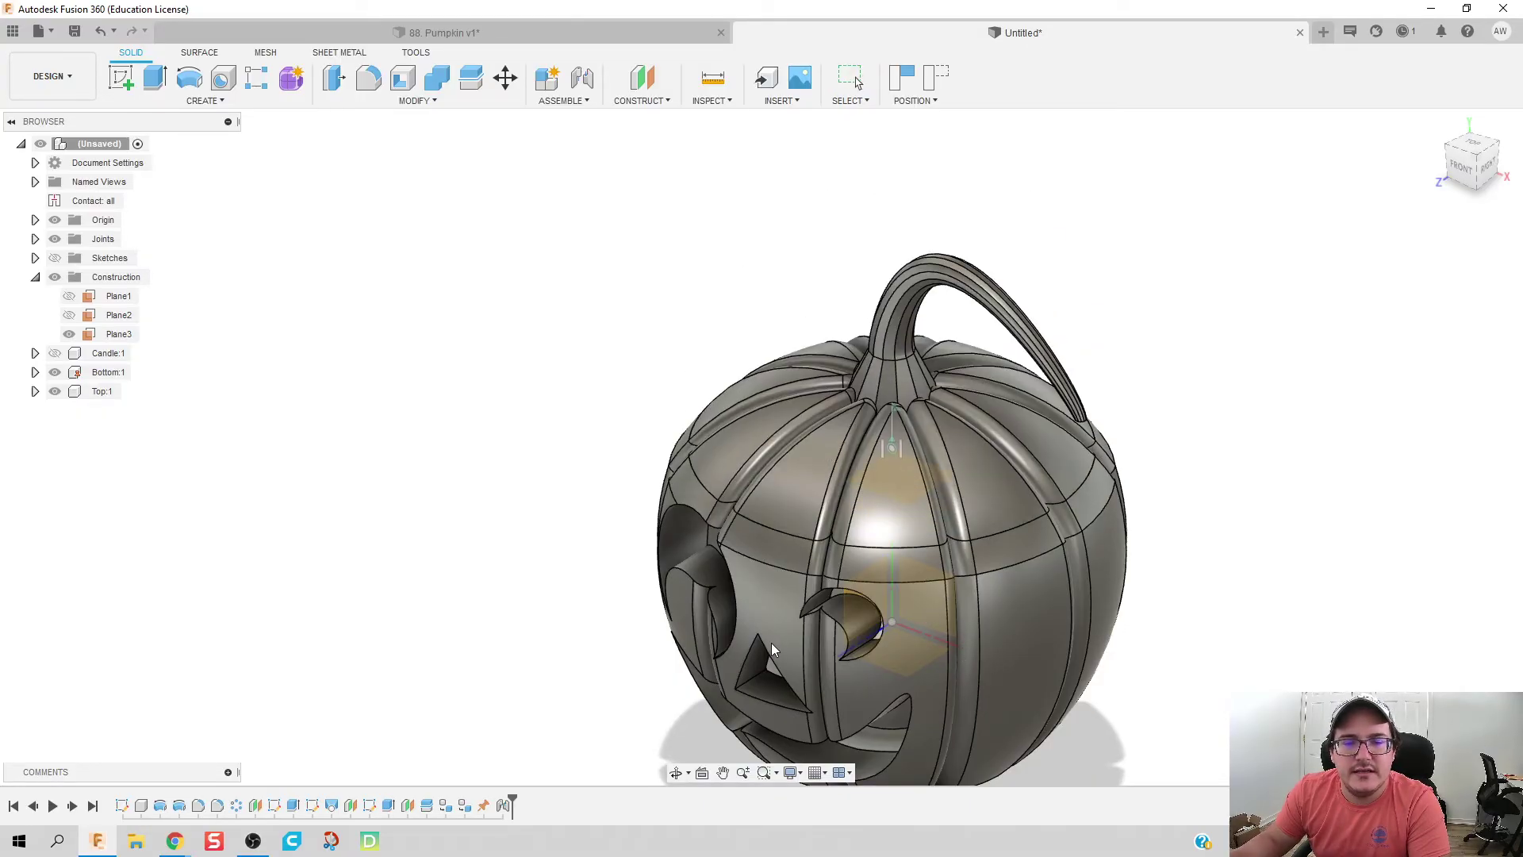
Step: Orbit to a straight front view and window-select the base, lid and stem bodies together
middle_click_drag(653, 123, 663, 109)
scroll(704, 384, "up", 1)
scroll(645, 344, "down", 2)
scroll(653, 343, "up", 3)
key("super")
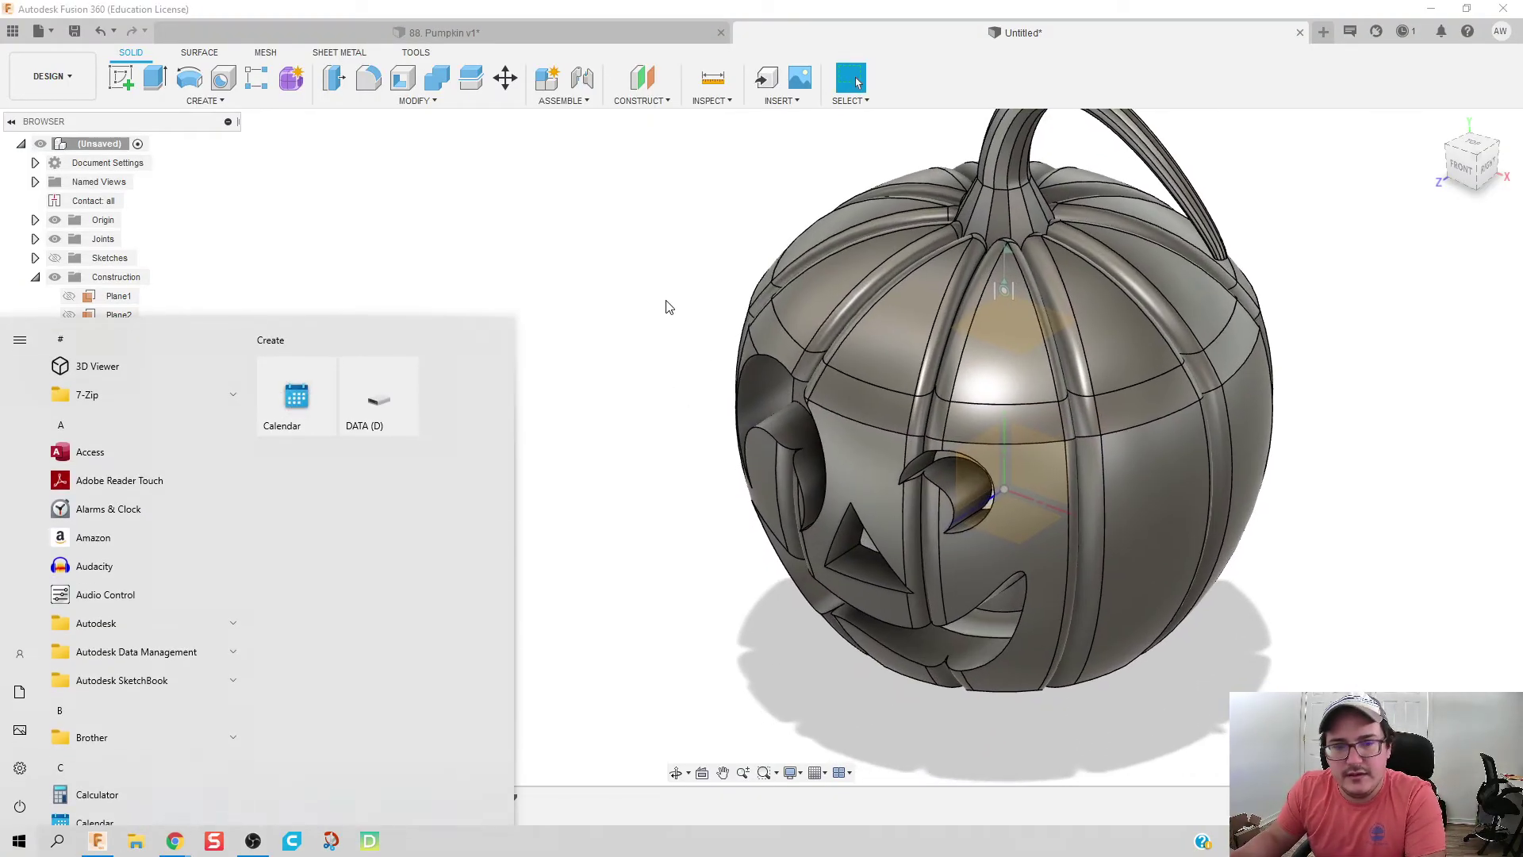
key("super")
mouse_move(639, 341)
middle_mouse_down("shift")
mouse_move(680, 324)
mouse_move(653, 316)
middle_mouse_up("shift")
key("Escape")
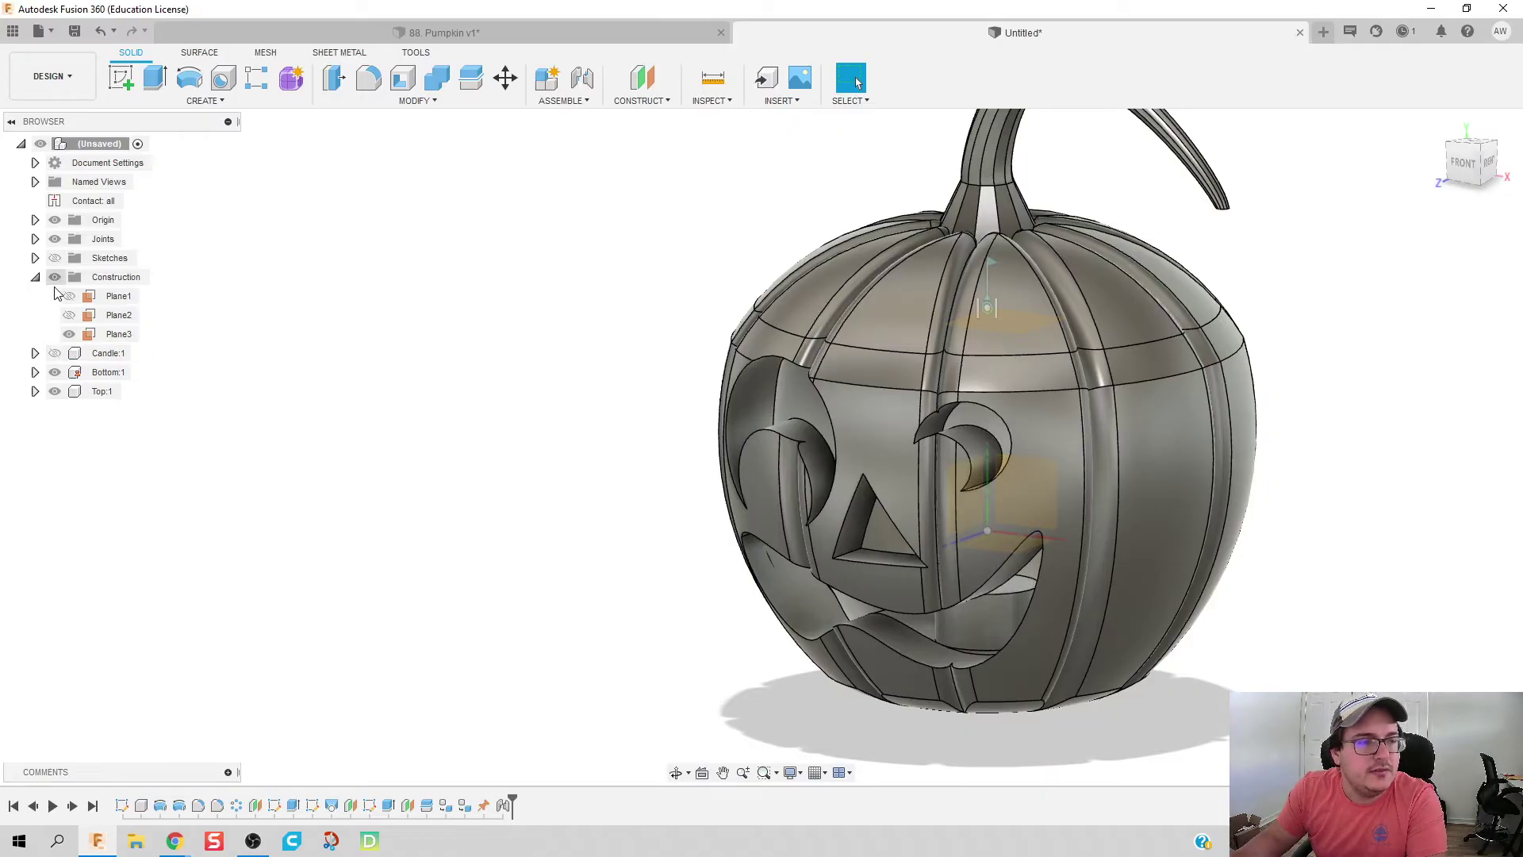
middle_click_drag(484, 476, 246, 471)
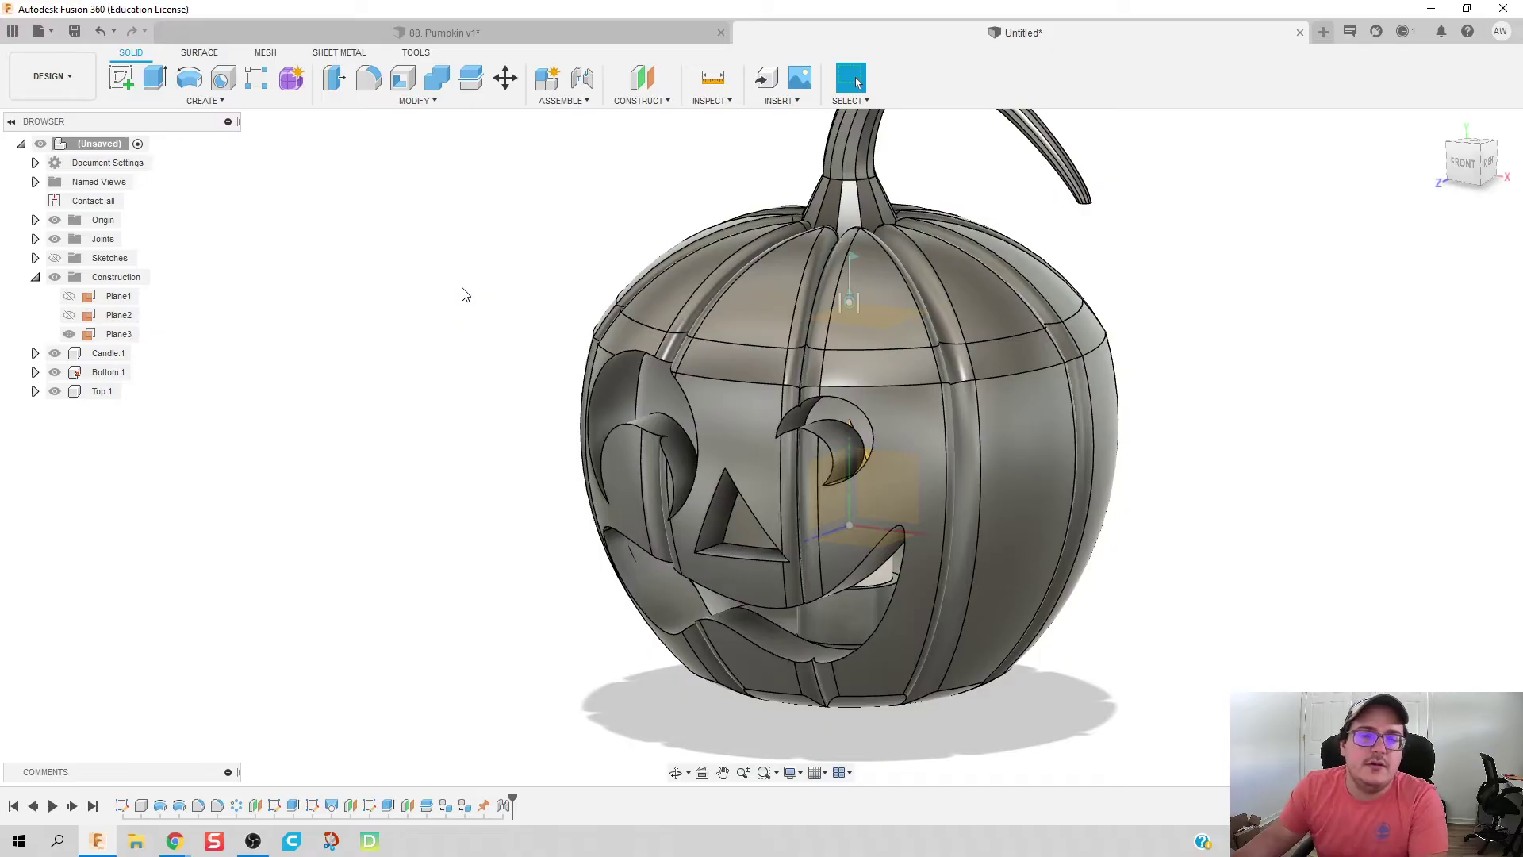
middle_click_drag(461, 285, 483, 272, "shift")
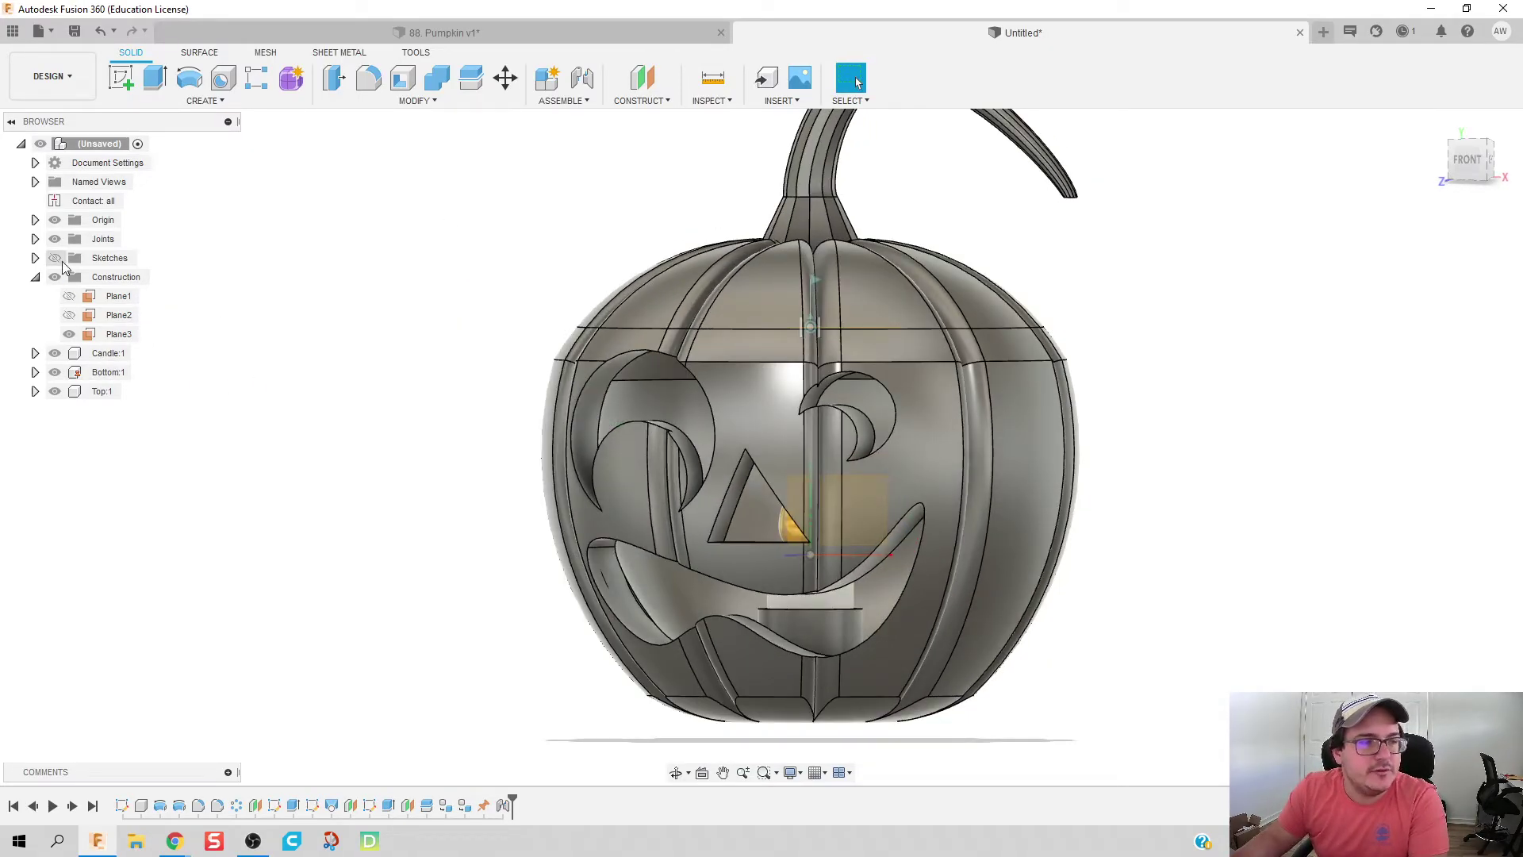
left_click_drag(438, 188, 1120, 753)
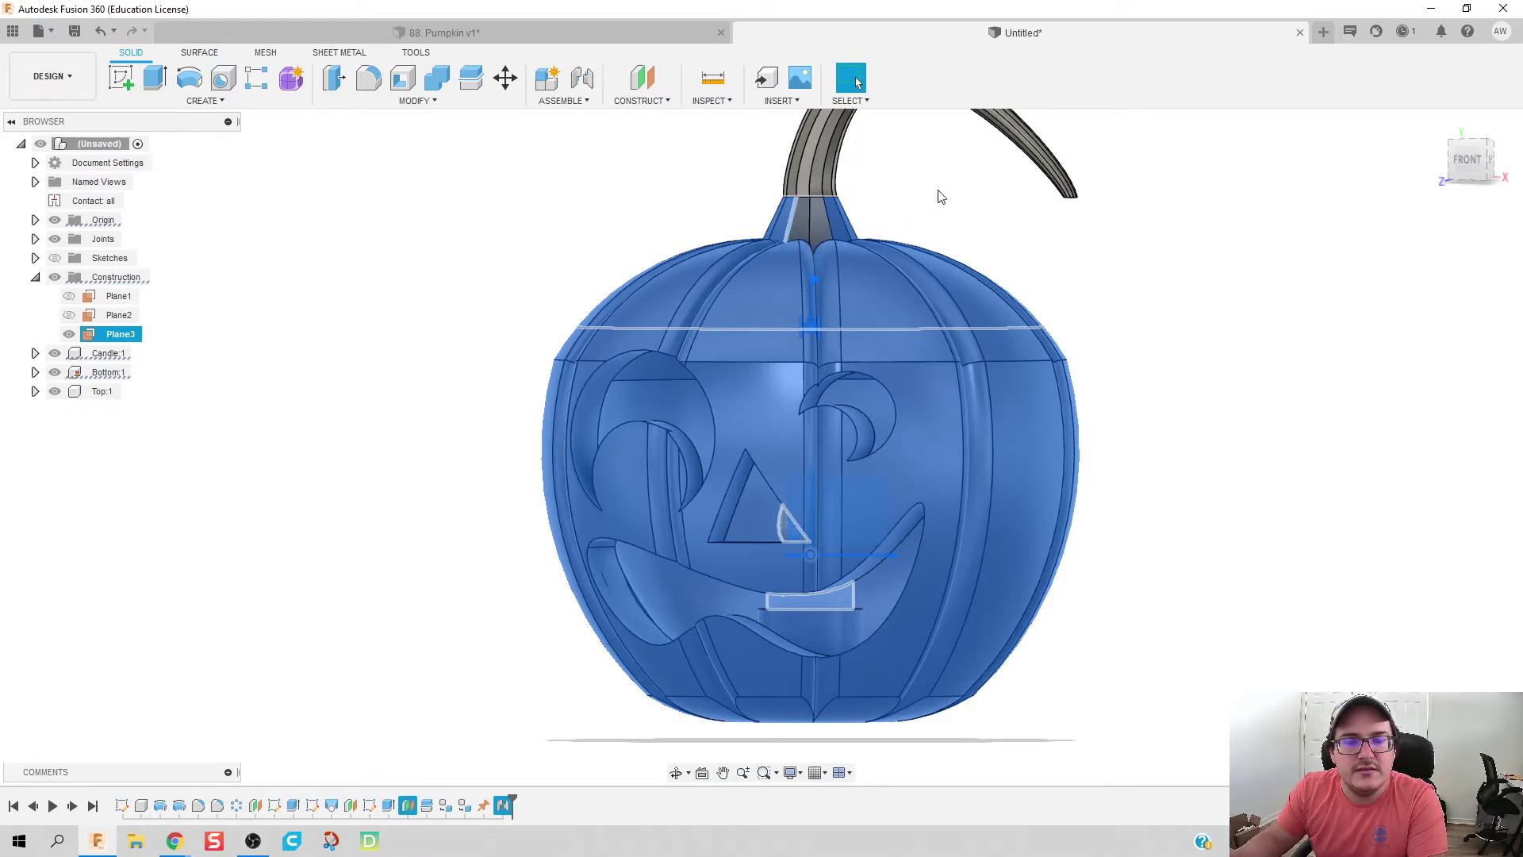
key("ctrl")
middle_click_drag(925, 198, 817, 263, "shift")
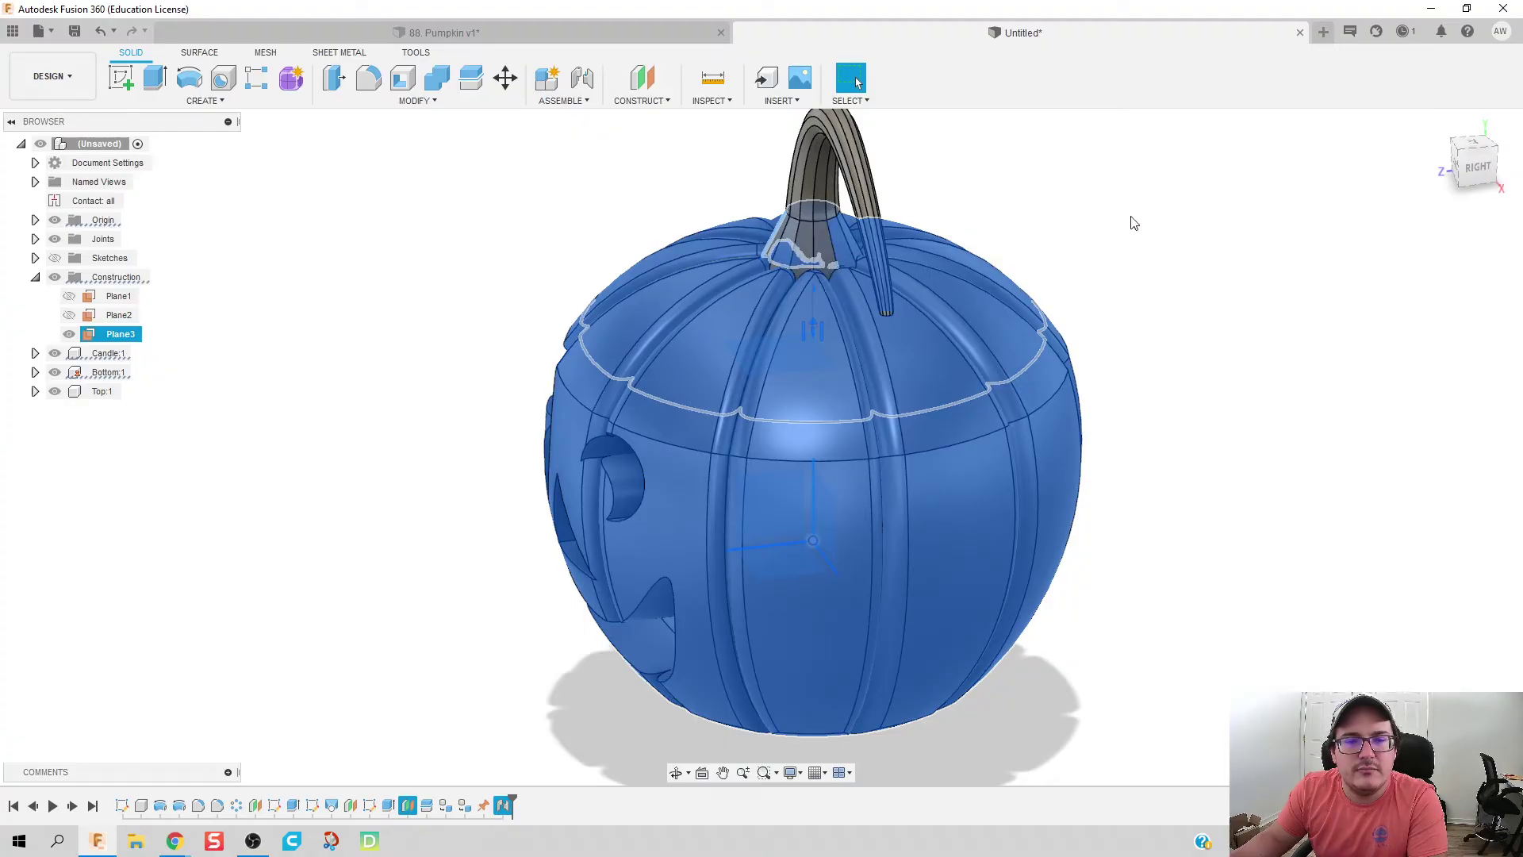
middle_click_drag(1132, 224, 867, 371, "shift")
left_click(434, 365)
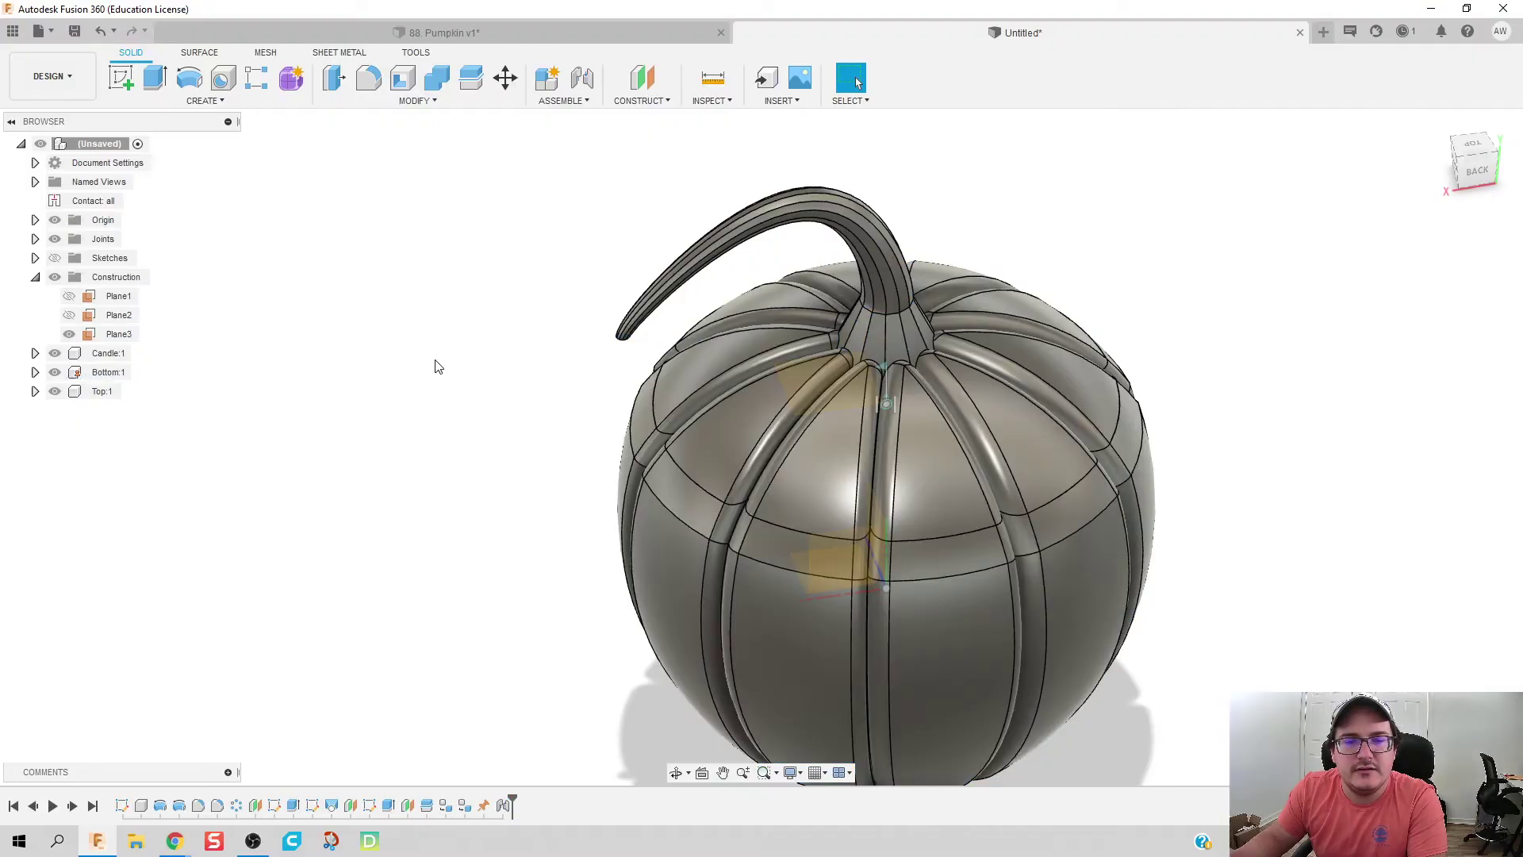
scroll(1227, 279, "up", 2)
middle_click_drag(1227, 279, 1115, 238)
scroll(1054, 282, "down", 3)
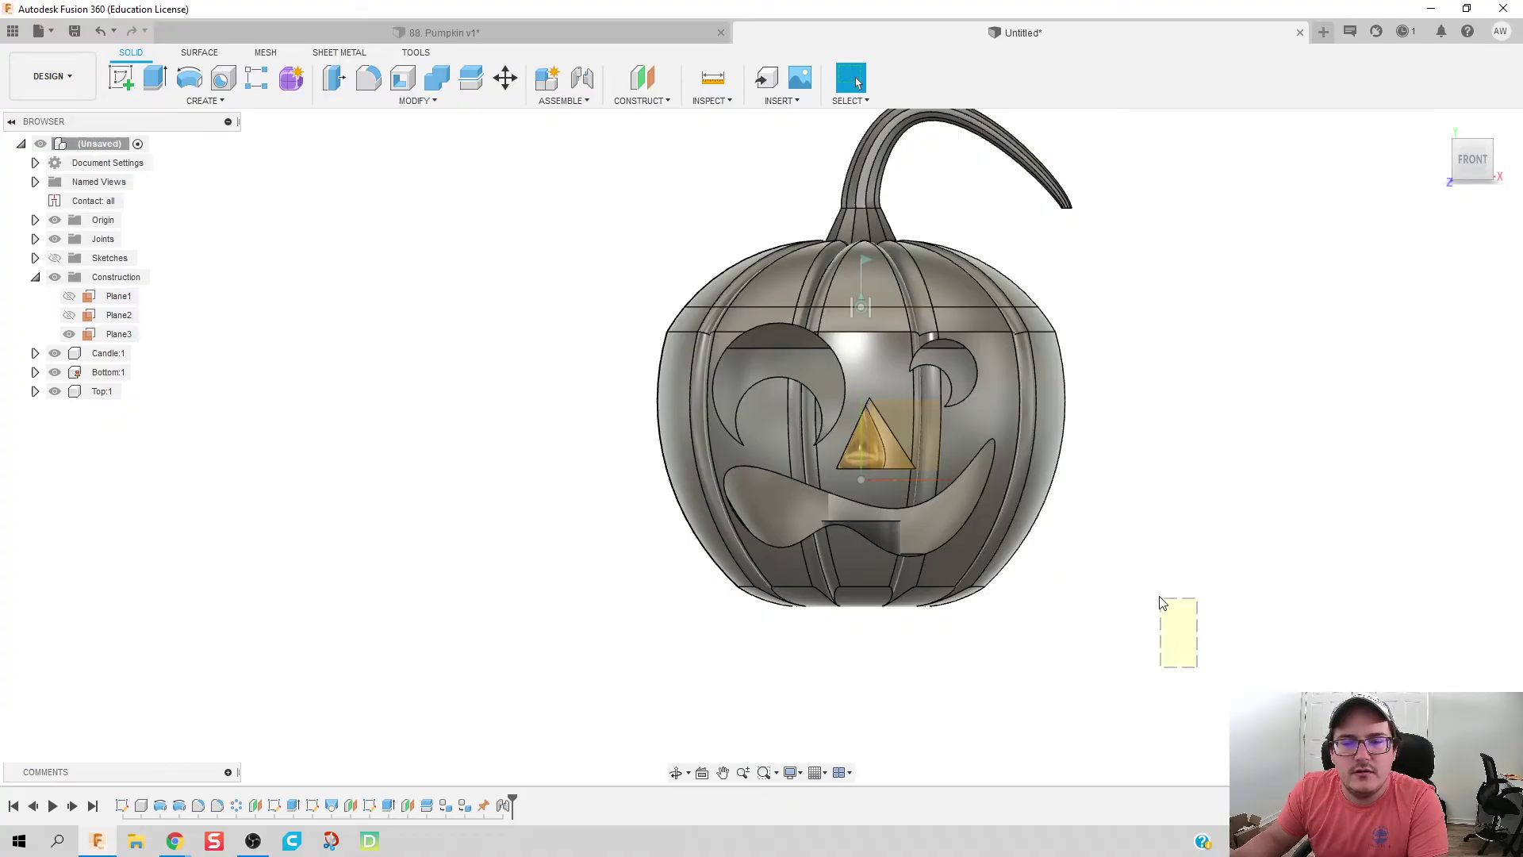
left_click_drag(1160, 603, 583, 236)
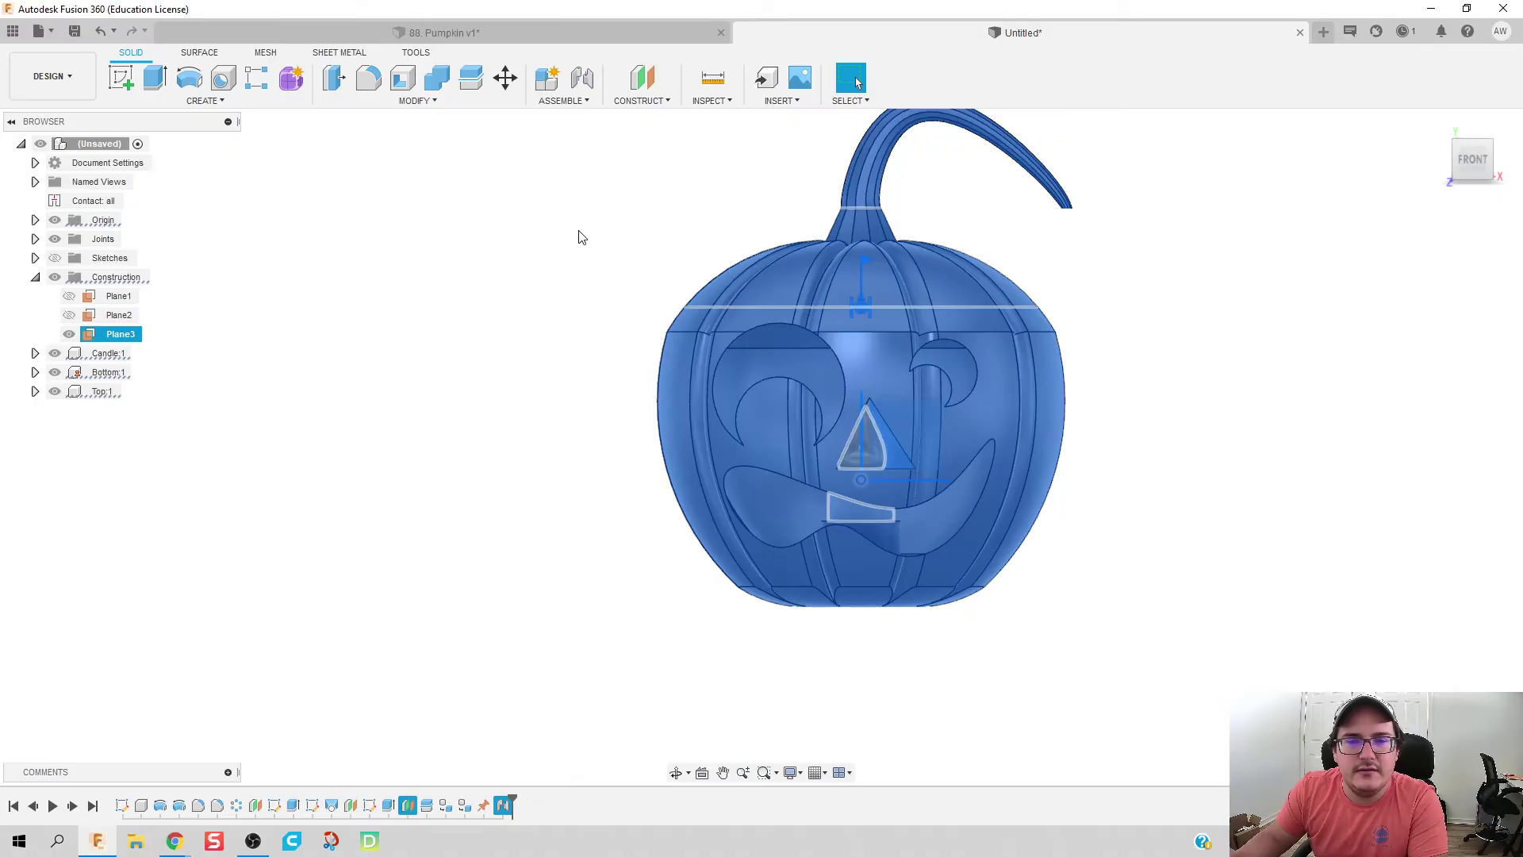
left_click(581, 238)
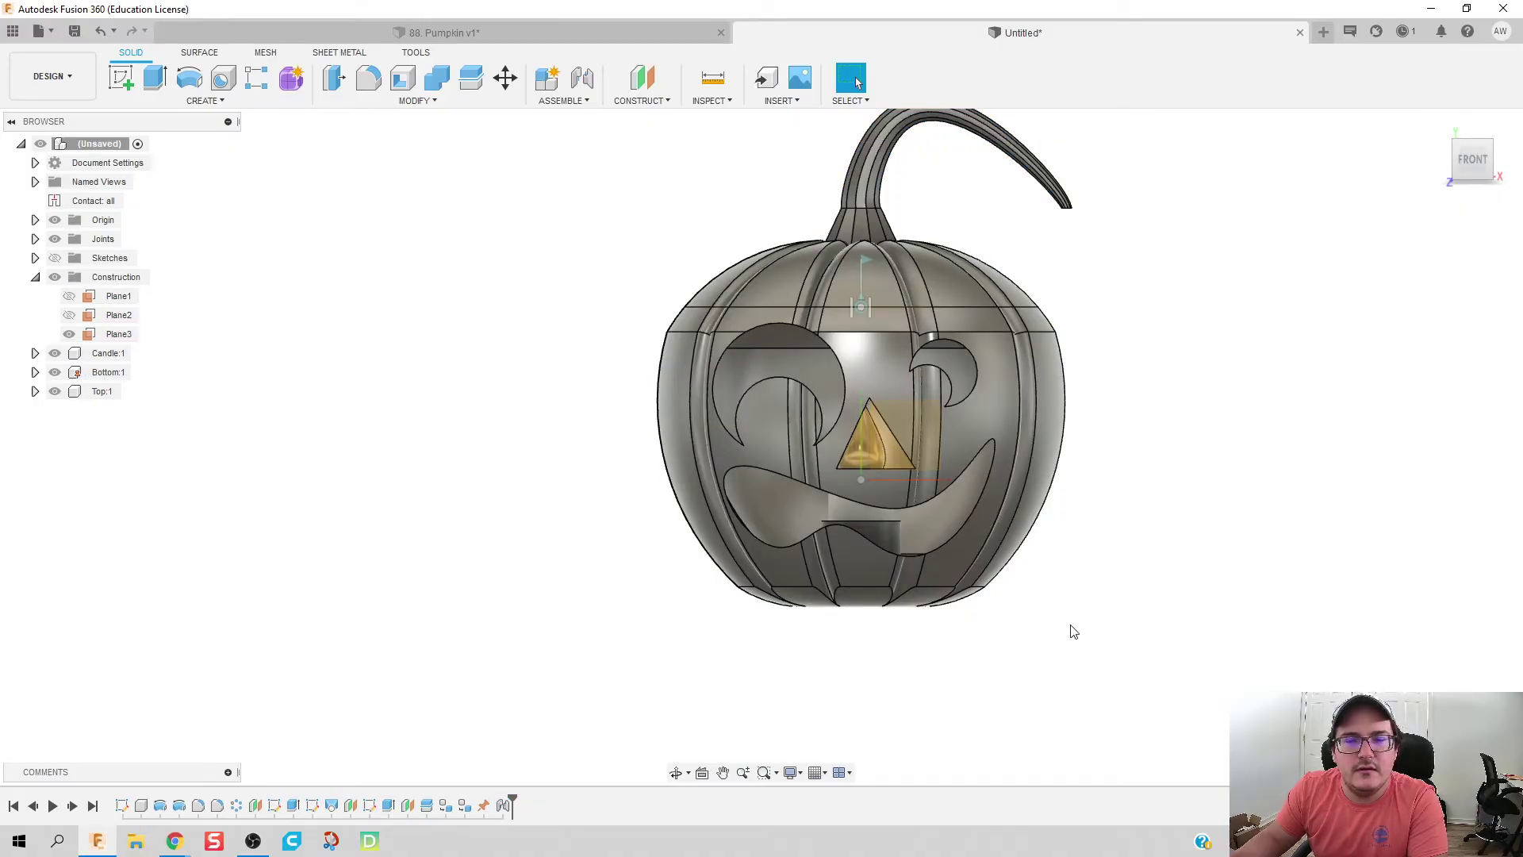
left_click_drag(1073, 628, 646, 283)
left_click(1147, 501)
left_click_drag(1158, 587, 1253, 666)
left_click(589, 240)
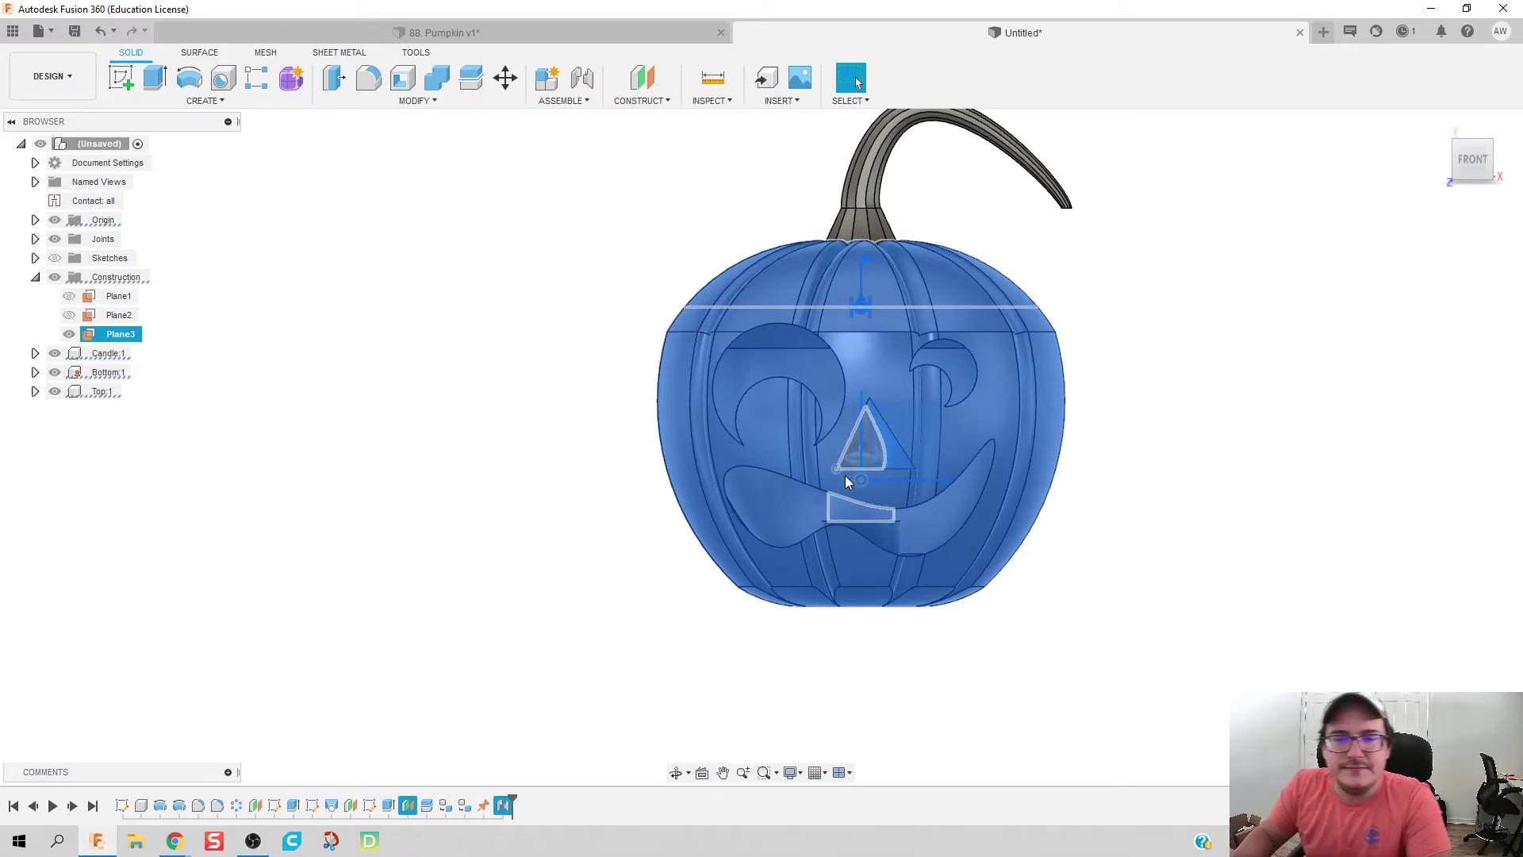
left_click_drag(352, 215, 572, 358)
left_click_drag(389, 288, 301, 255)
left_click_drag(554, 223, 1192, 653)
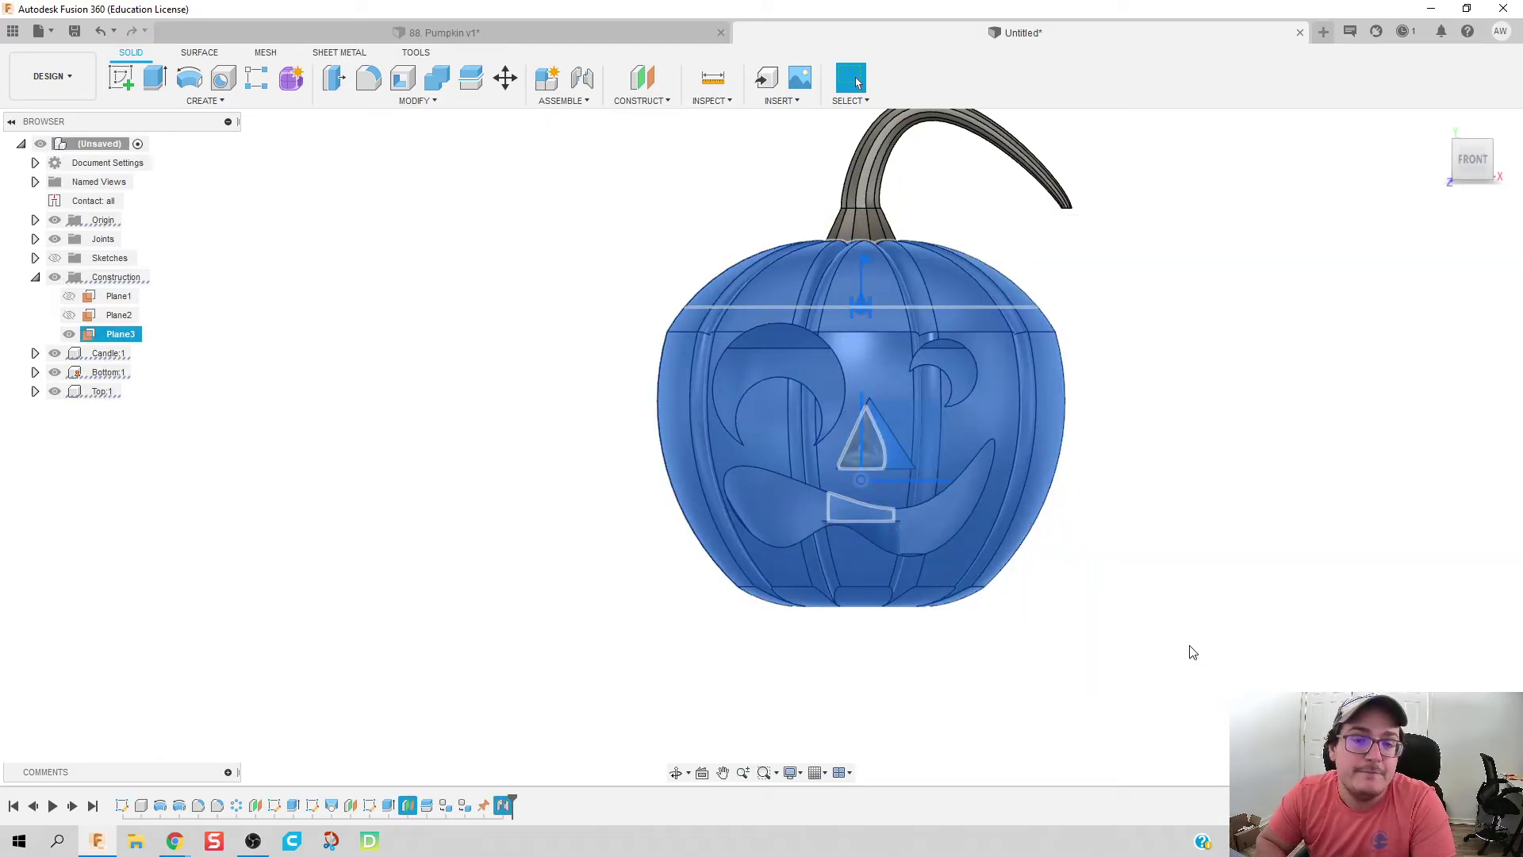
left_click(1163, 616)
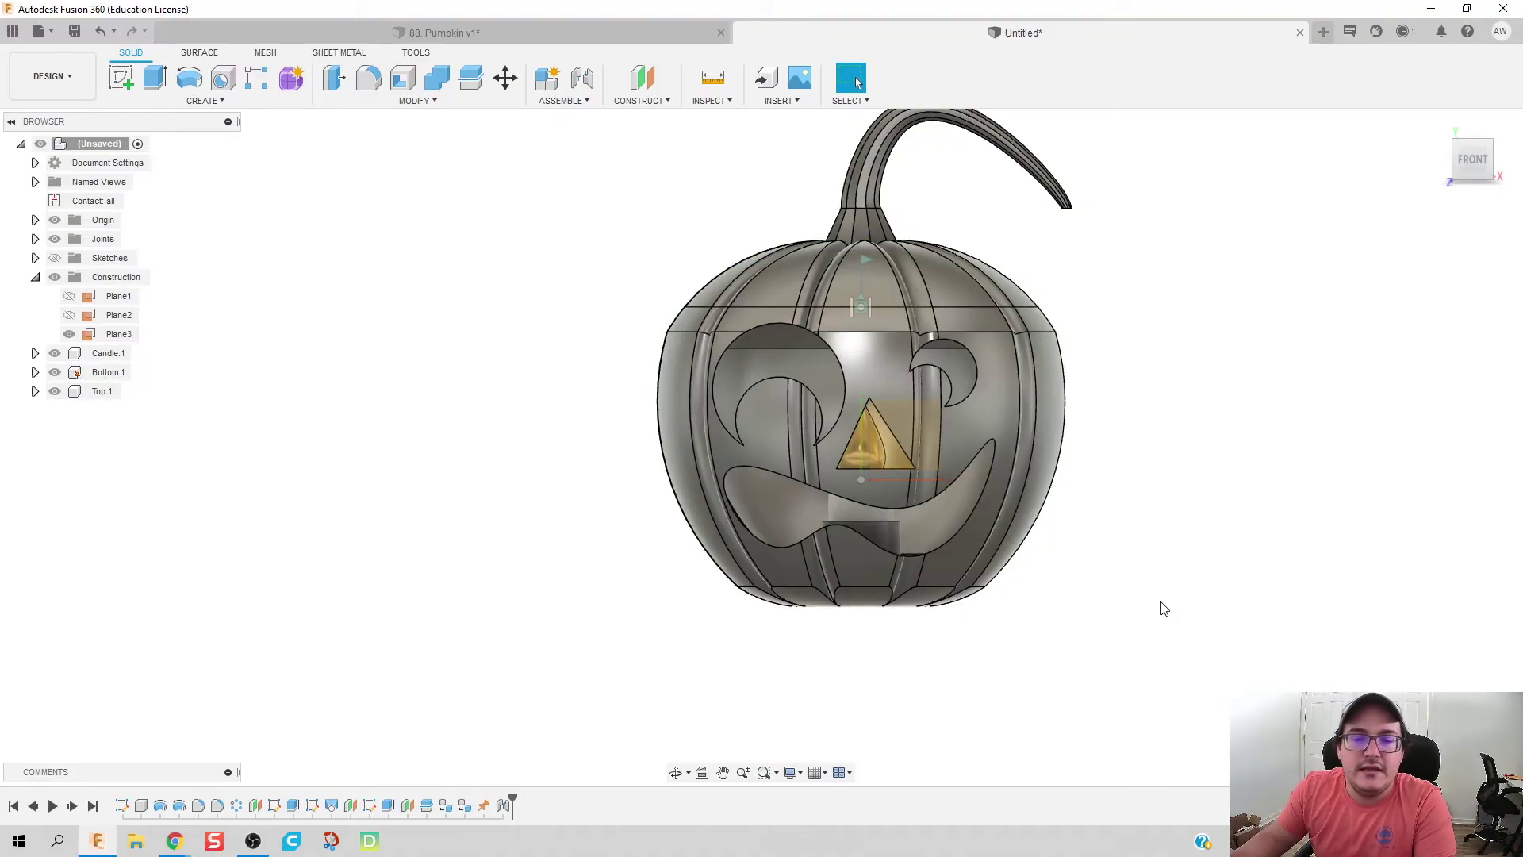
left_click_drag(1151, 637, 620, 270)
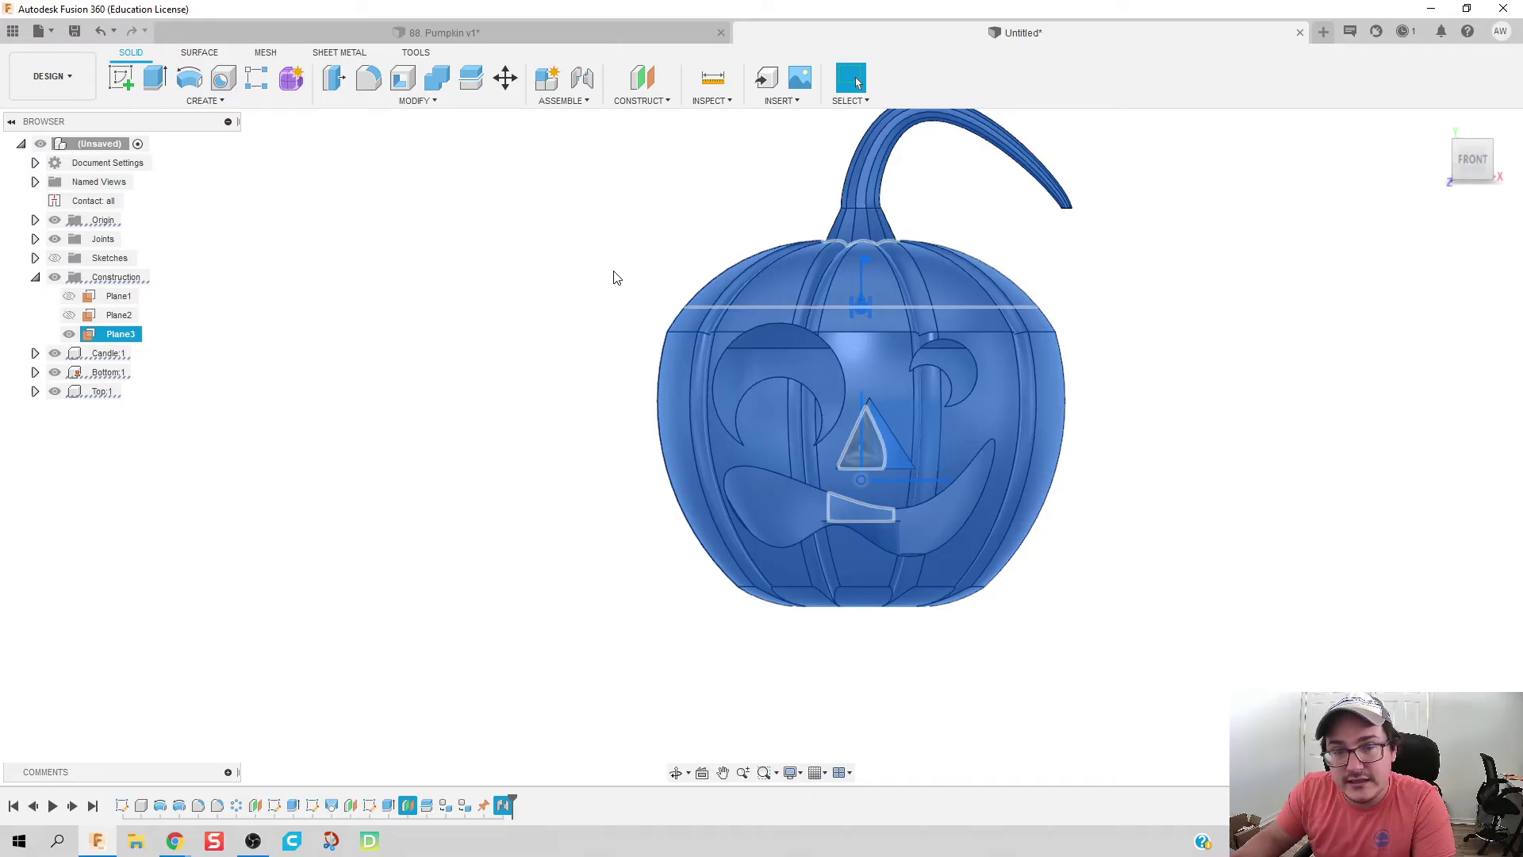
left_click(613, 284)
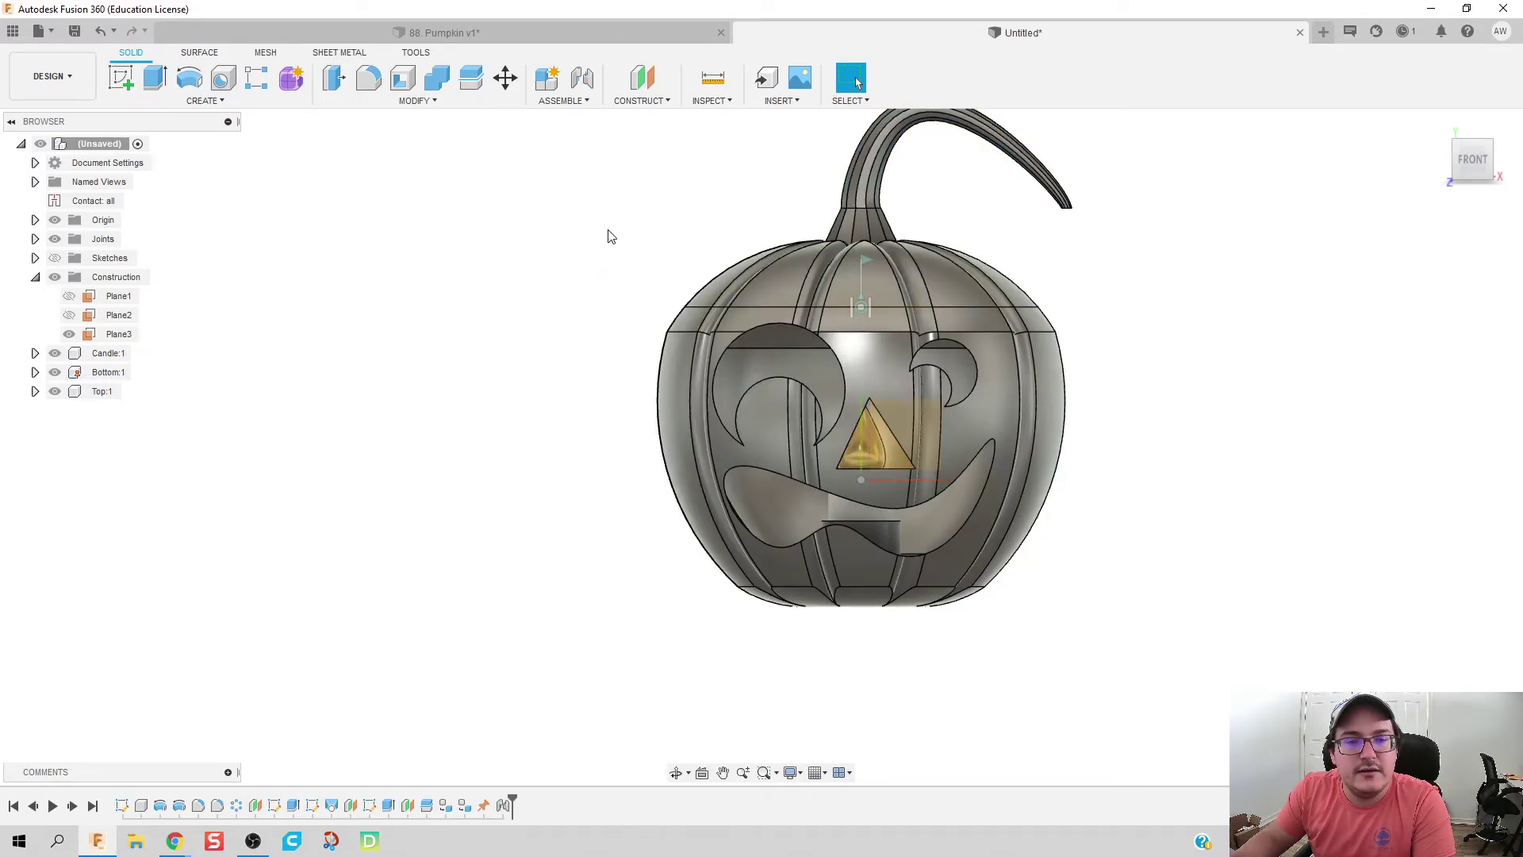
left_click_drag(592, 222, 1164, 631)
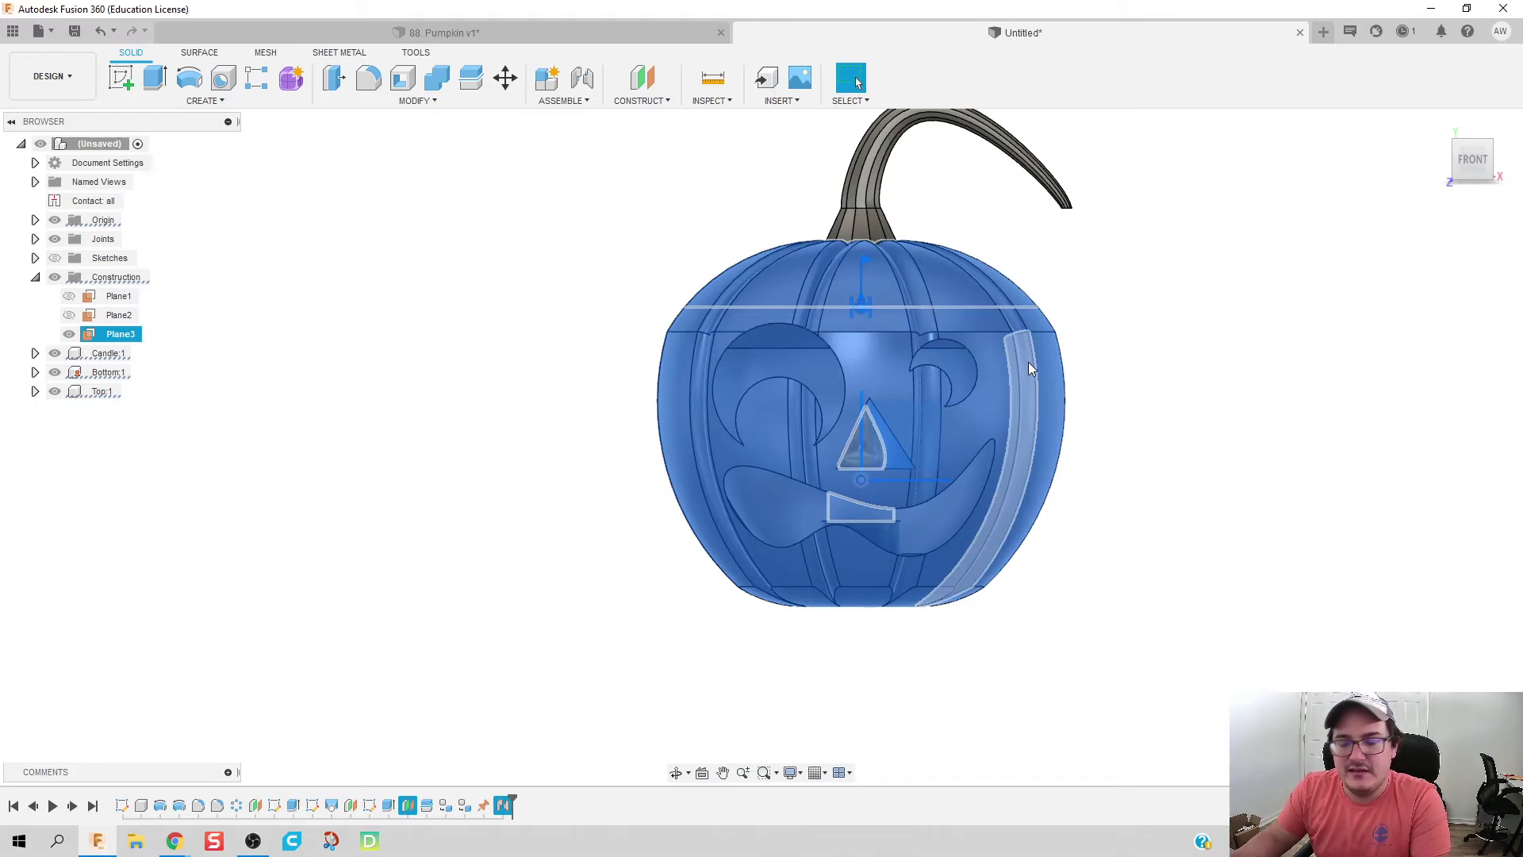
Step: Search 'ka' and apply Polymide (Kapton) to the Bottom body, choosing Remove in the warning
left_click(1203, 350)
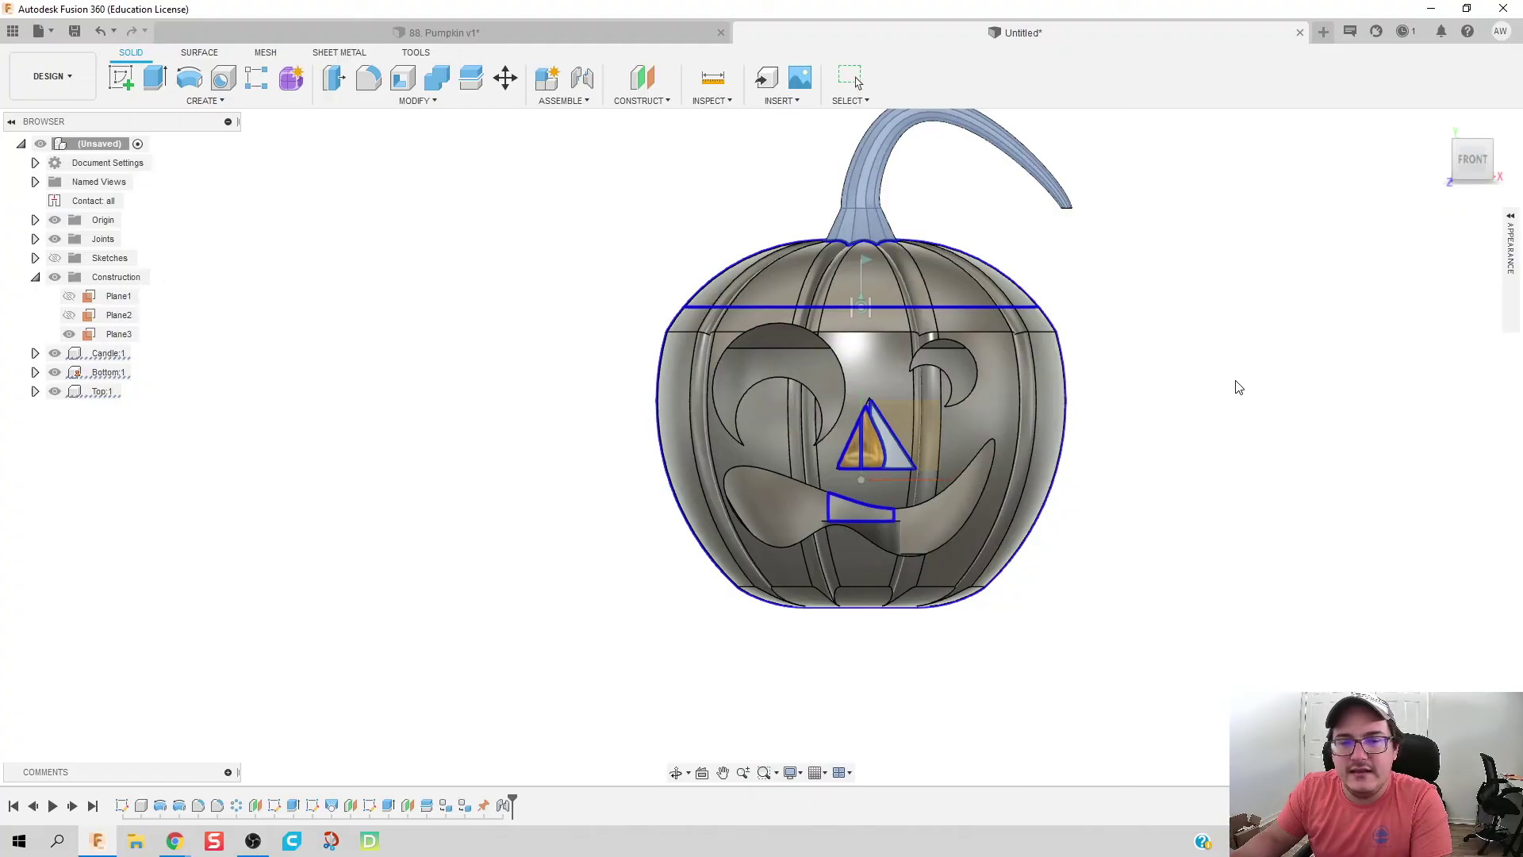
key("a")
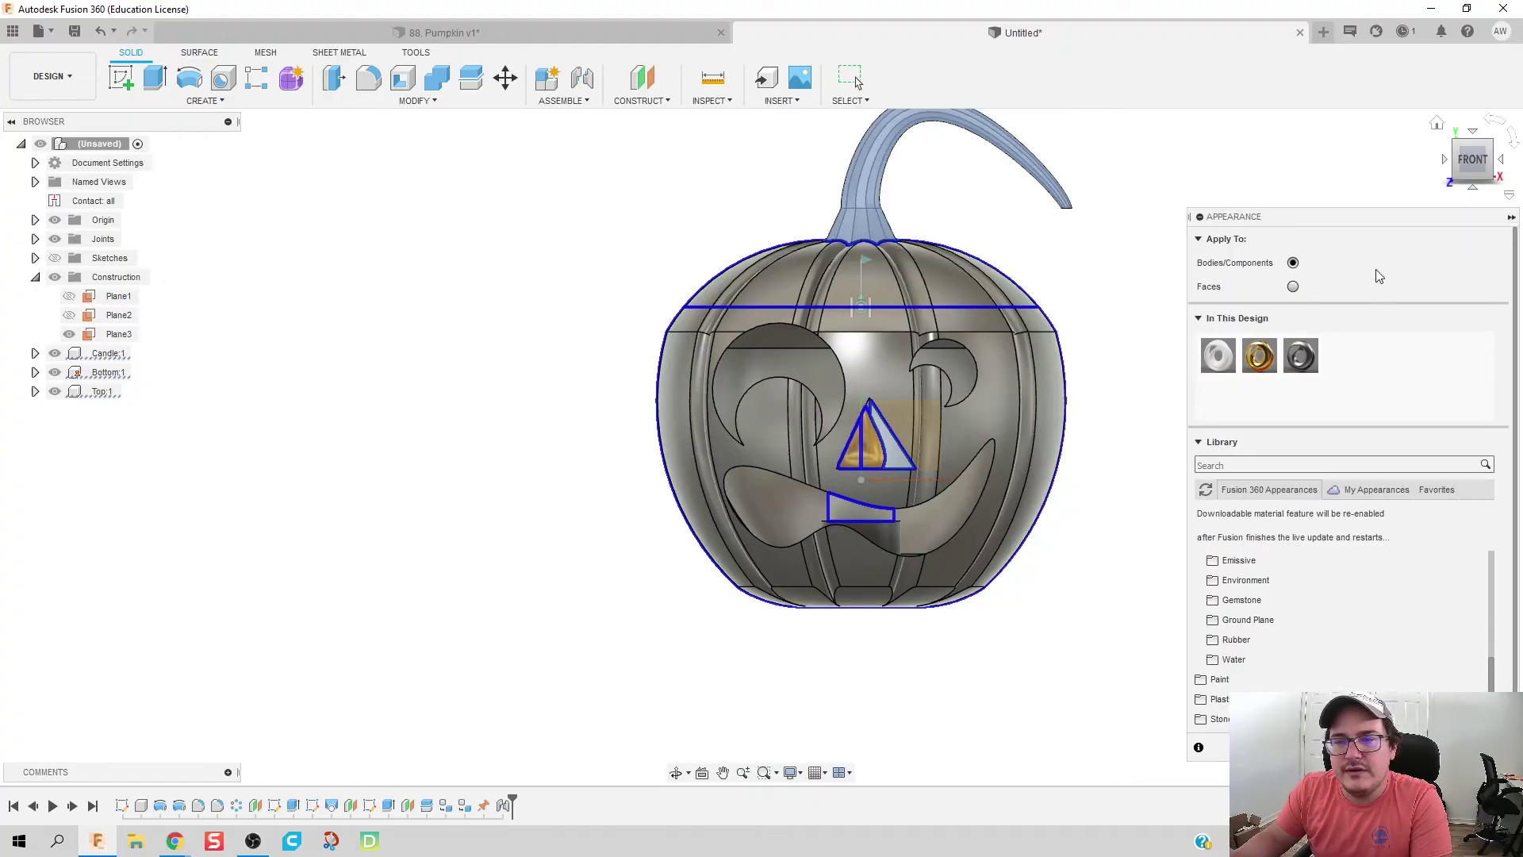
left_click(1304, 465)
type("ka")
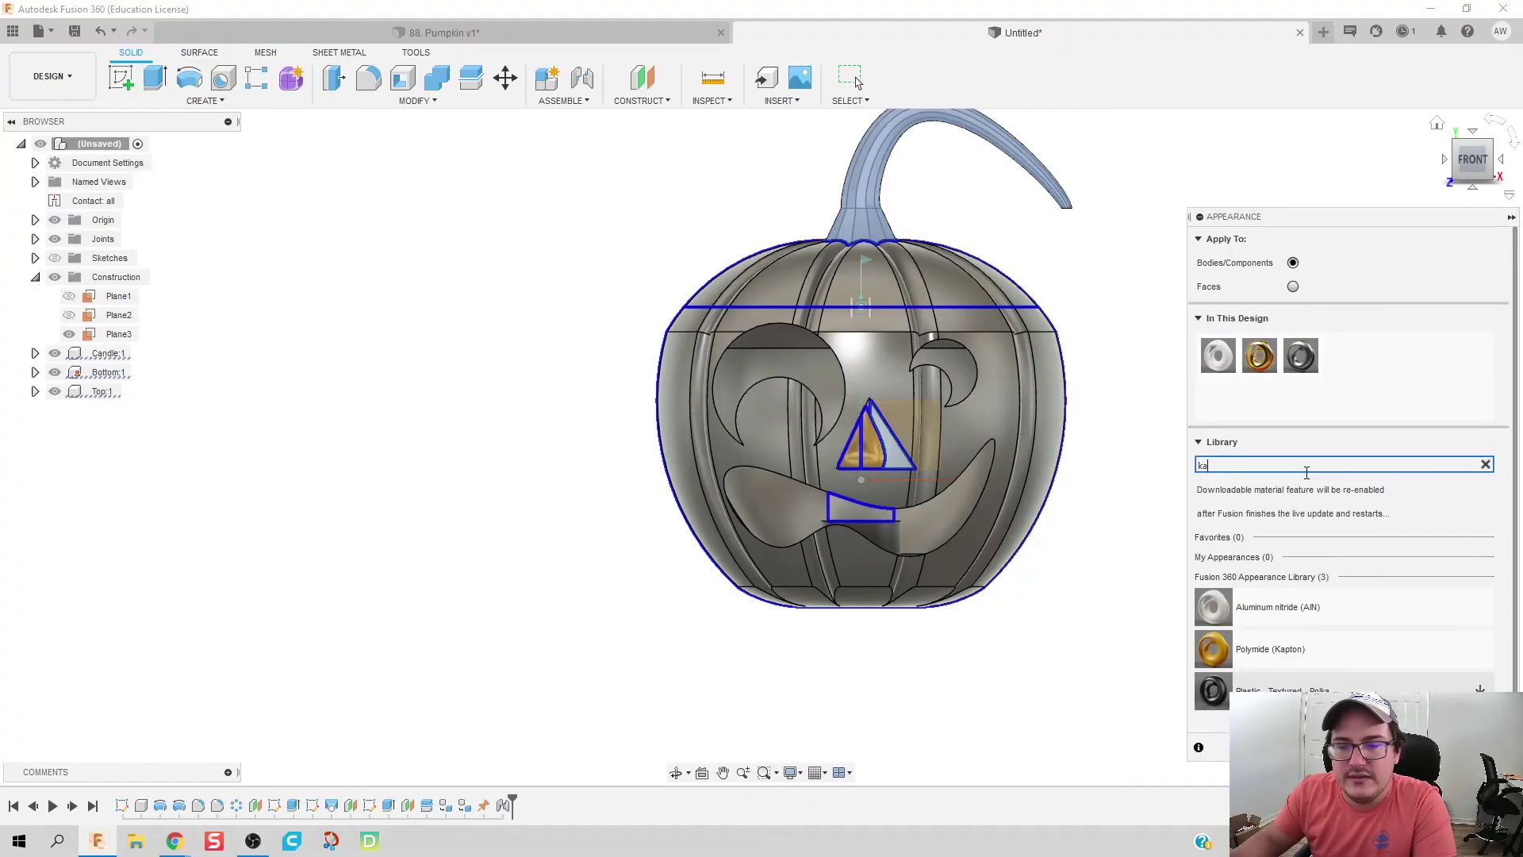
left_click_drag(1307, 657, 1012, 420)
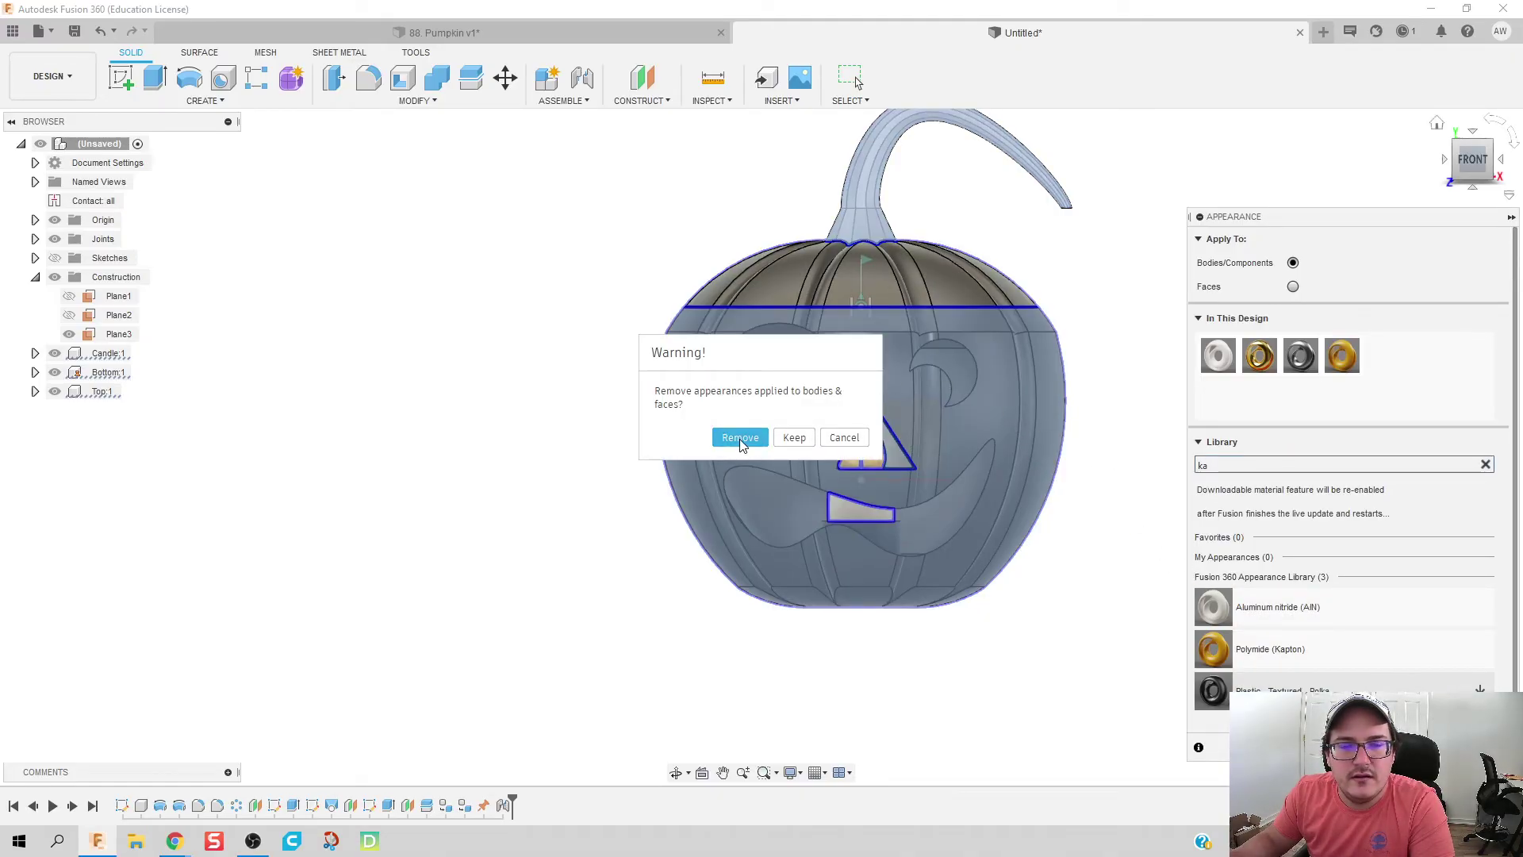
left_click(841, 437)
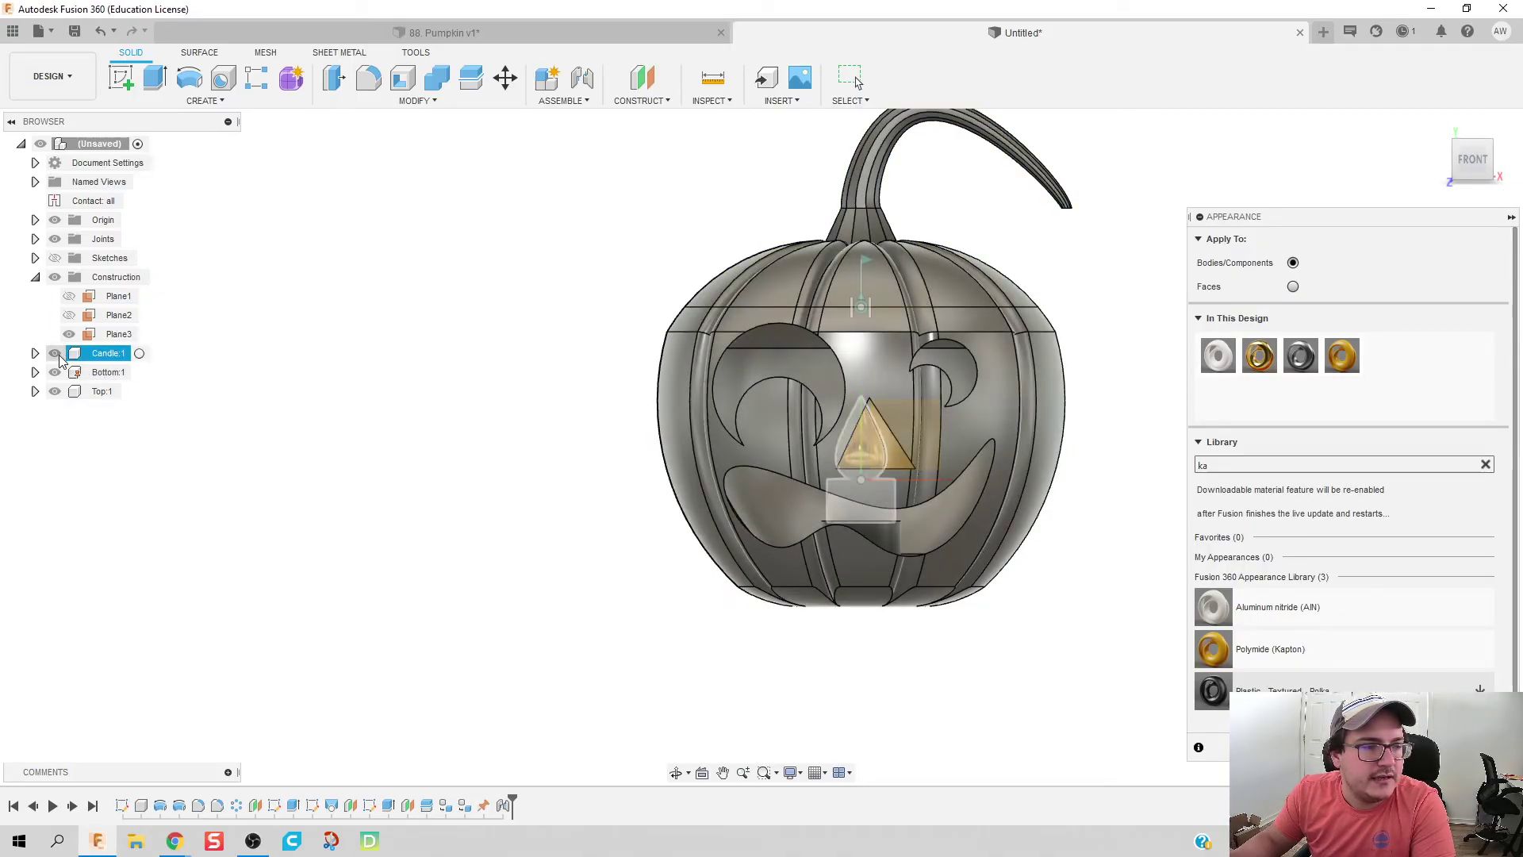
Step: Hide Candle:1 and drag Polymide (Kapton) onto the pumpkin body again
left_click(54, 353)
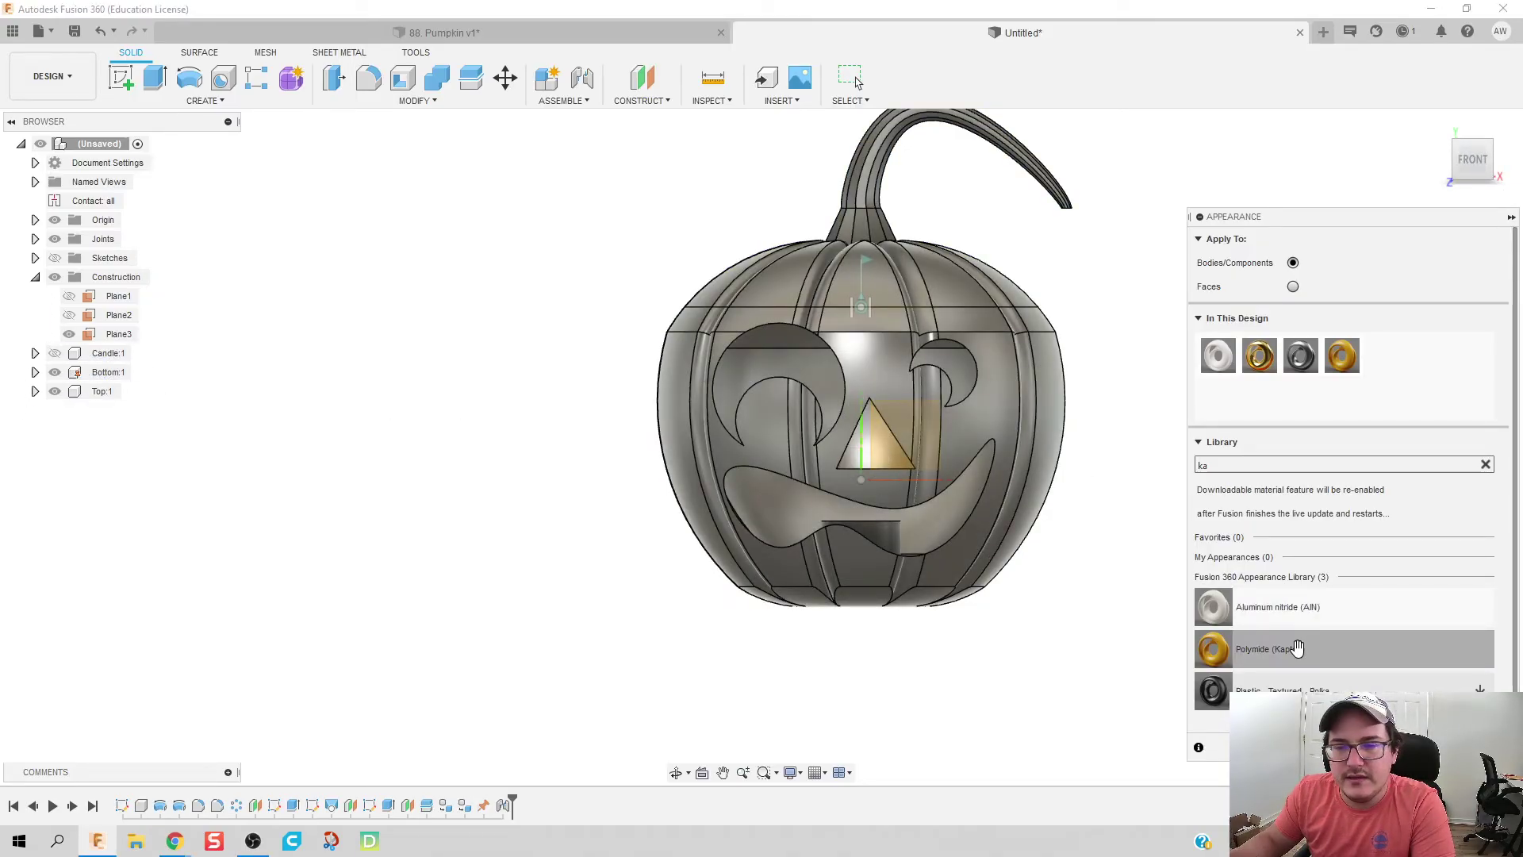
left_click_drag(1296, 648, 968, 338)
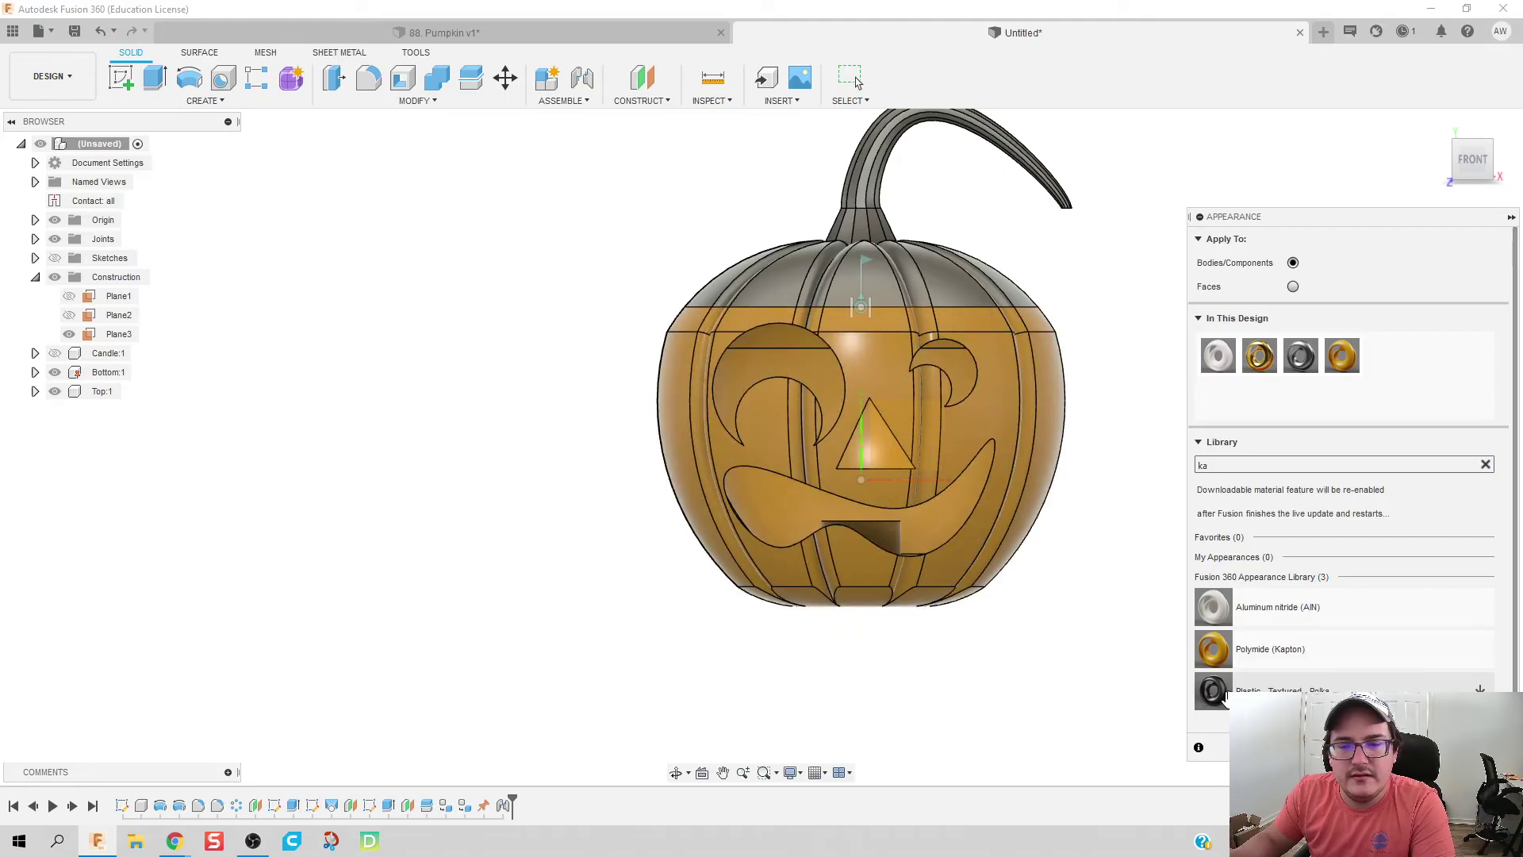
mouse_move(1213, 649)
left_mouse_down()
mouse_move(1149, 581)
mouse_move(949, 252)
mouse_move(942, 272)
mouse_move(1219, 576)
mouse_move(1244, 648)
left_mouse_up()
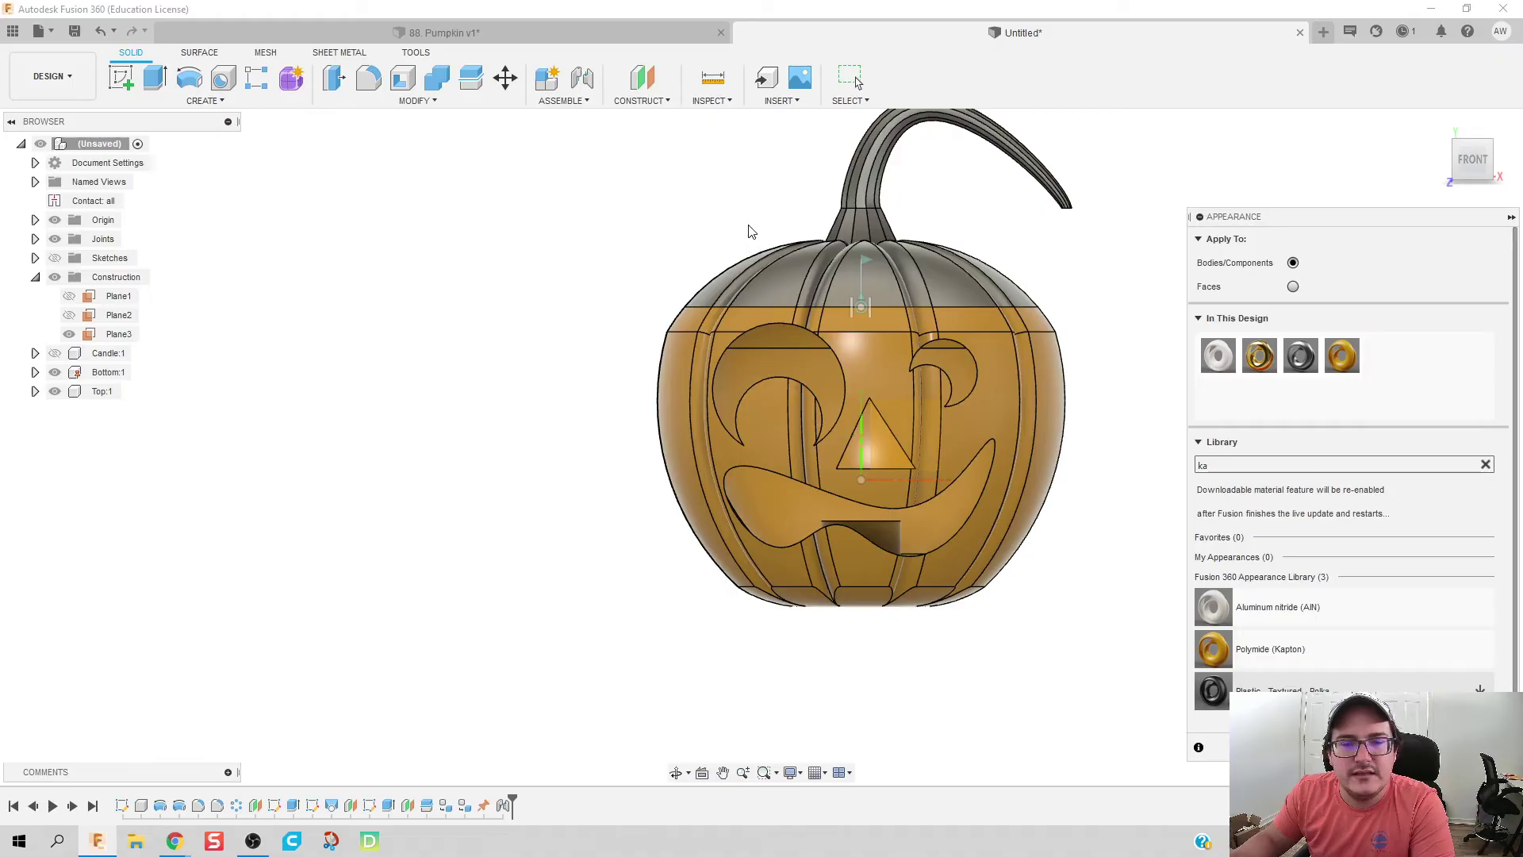
scroll(751, 227, "up", 4)
Step: Apply Polymide (Kapton) to the lid and stem, replacing their old grey appearance
middle_click_drag(778, 246, 777, 240)
scroll(611, 224, "down", 4)
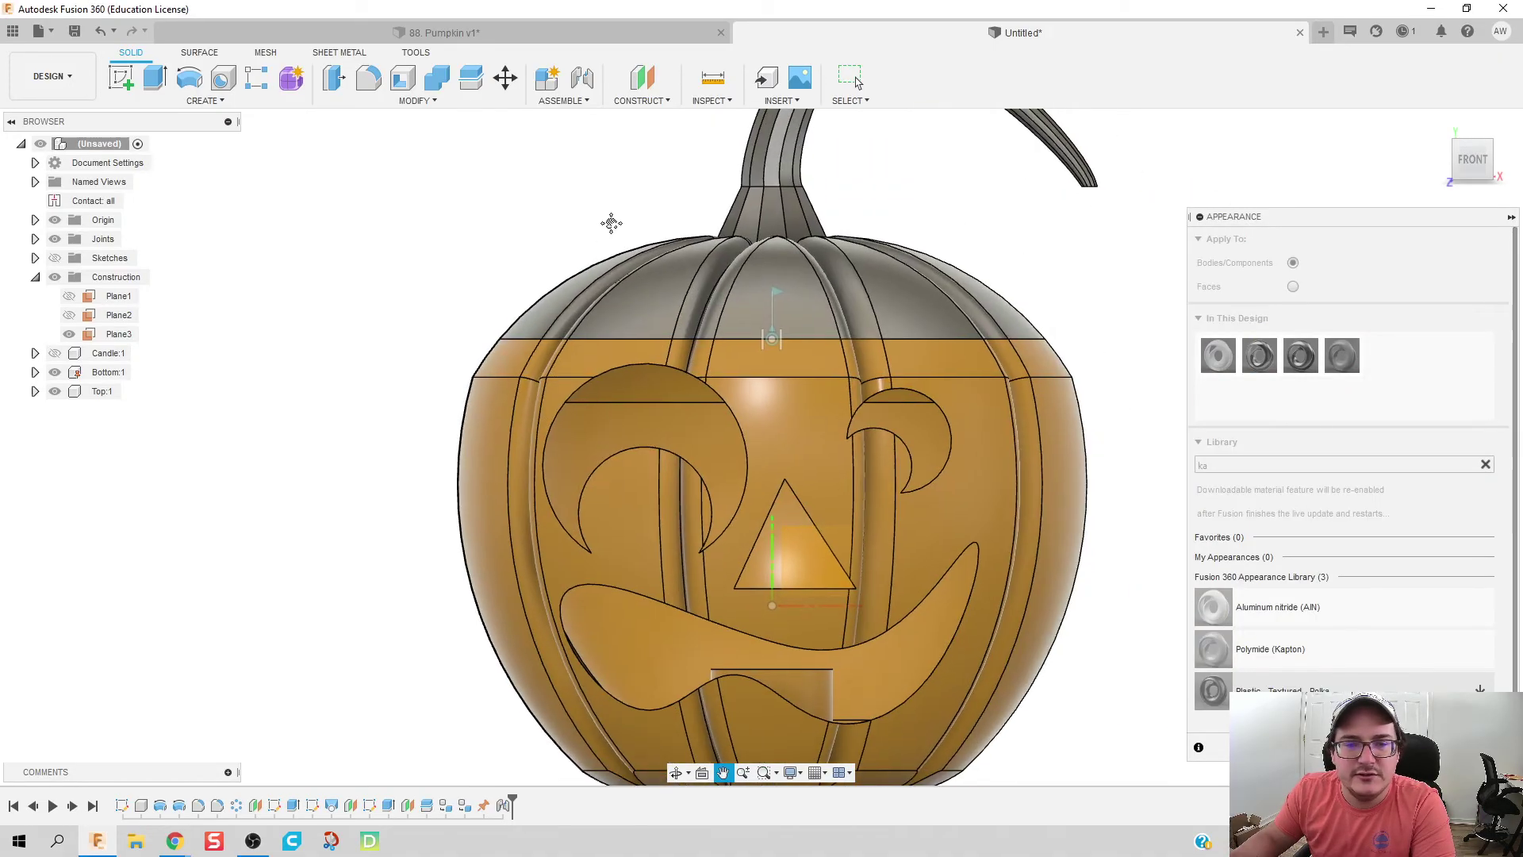
left_click_drag(449, 240, 1007, 361)
left_click_drag(1220, 649, 920, 316)
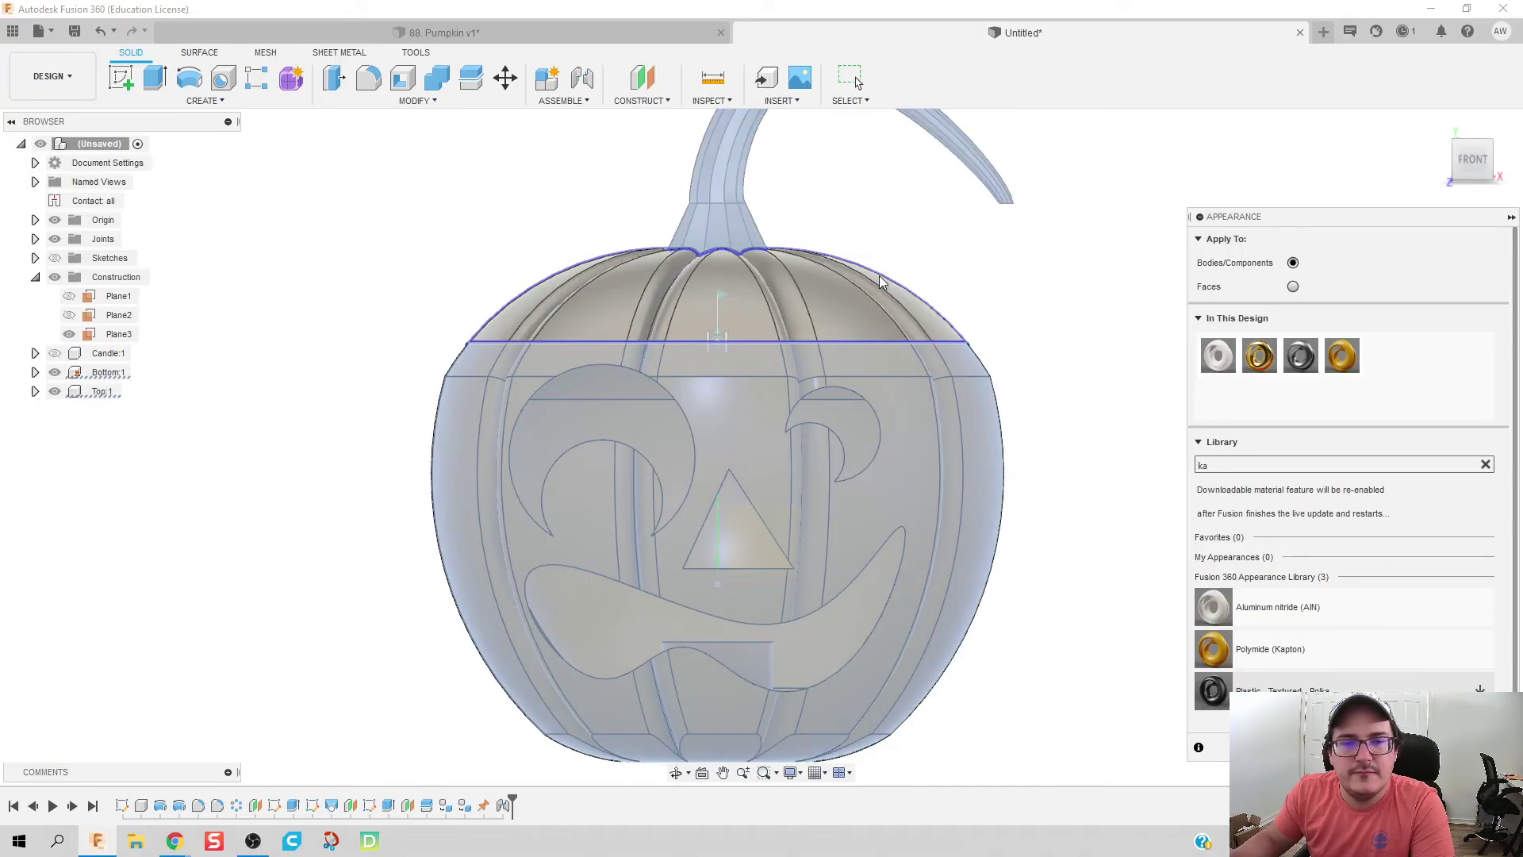
left_click_drag(1212, 649, 830, 303)
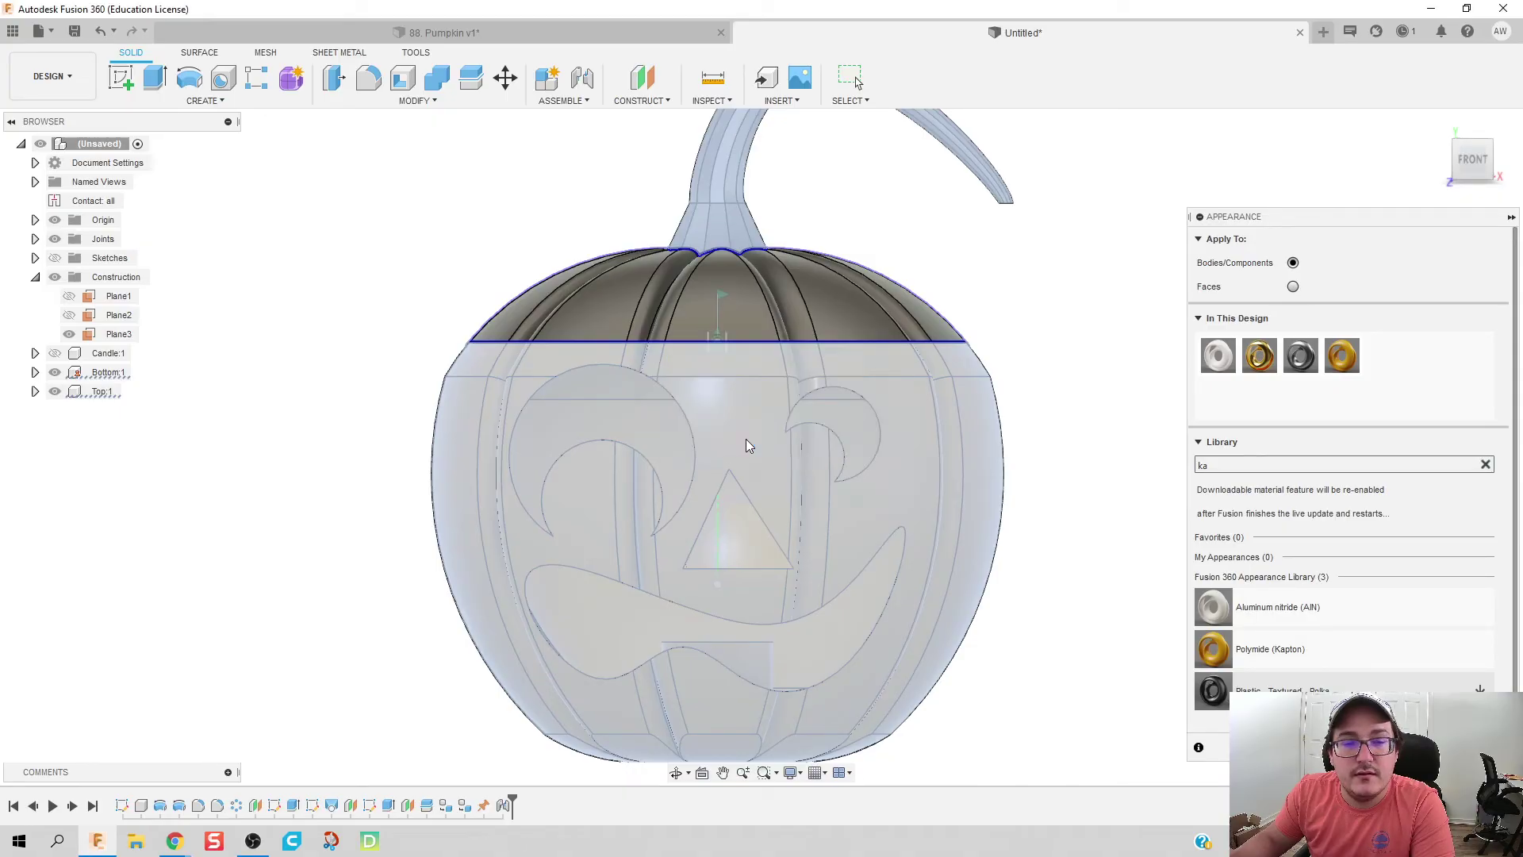
left_click(743, 439)
scroll(1067, 317, "down", 2)
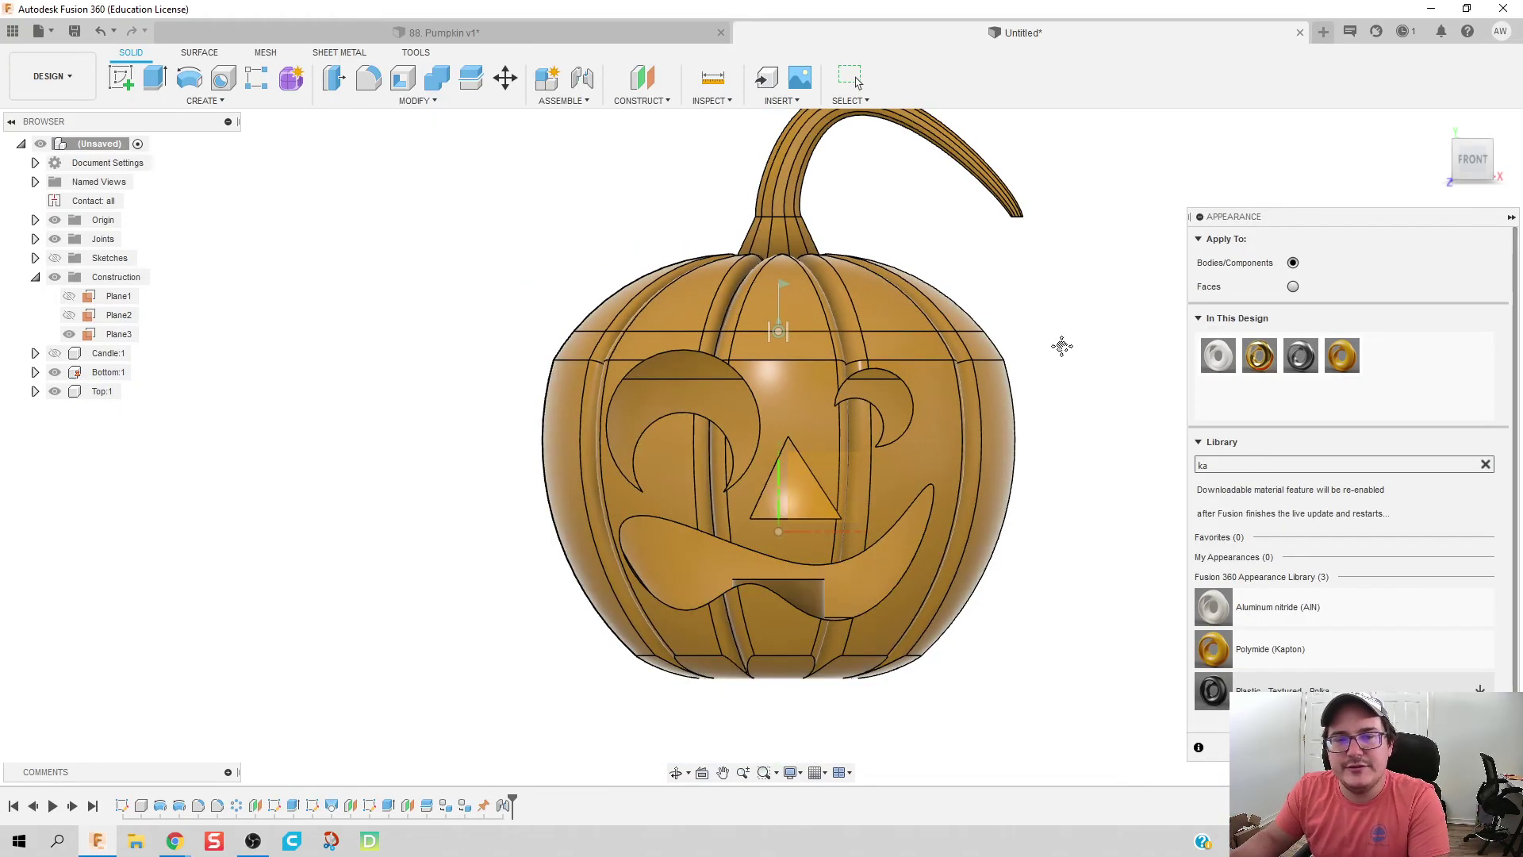
middle_click_drag(1060, 344, 1023, 499)
scroll(844, 388, "down", 3)
scroll(844, 389, "up", 5)
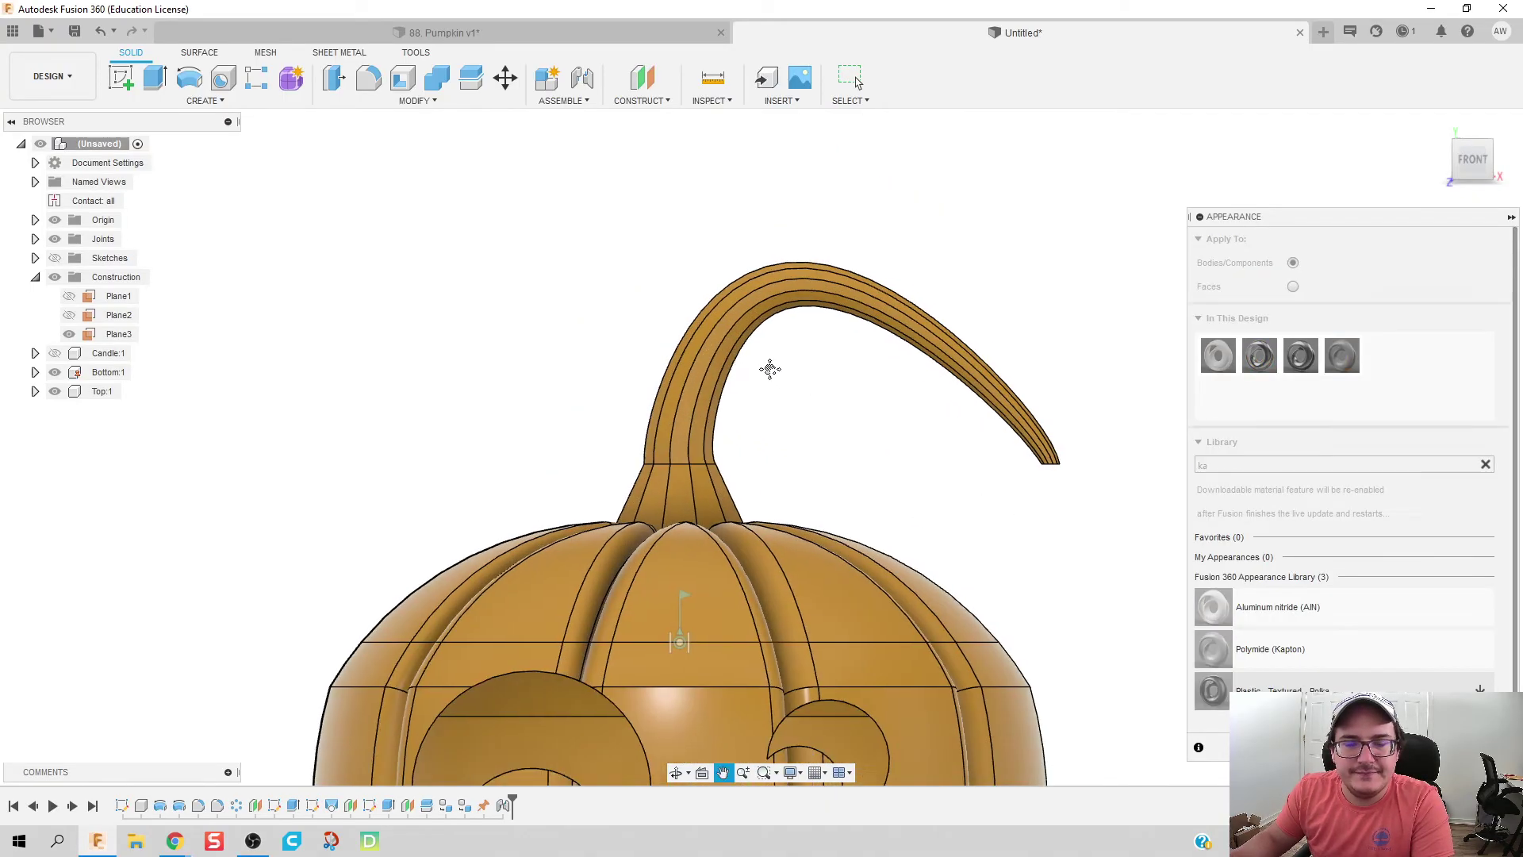
Step: Select the stem and search the appearance library for 'gleen'
left_click(1262, 461)
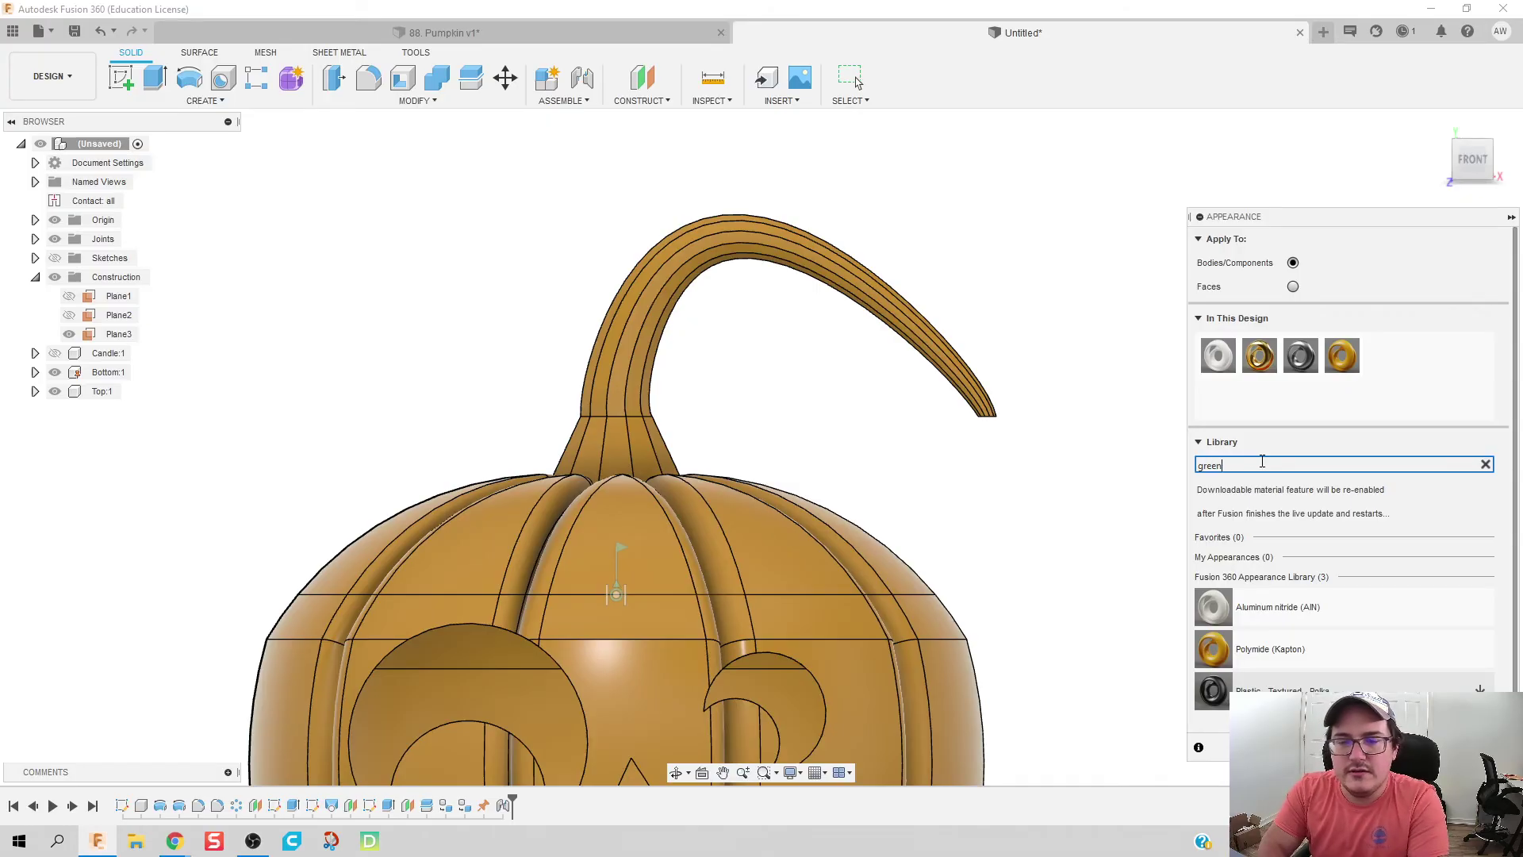
key("Escape")
left_click(912, 336)
key("a")
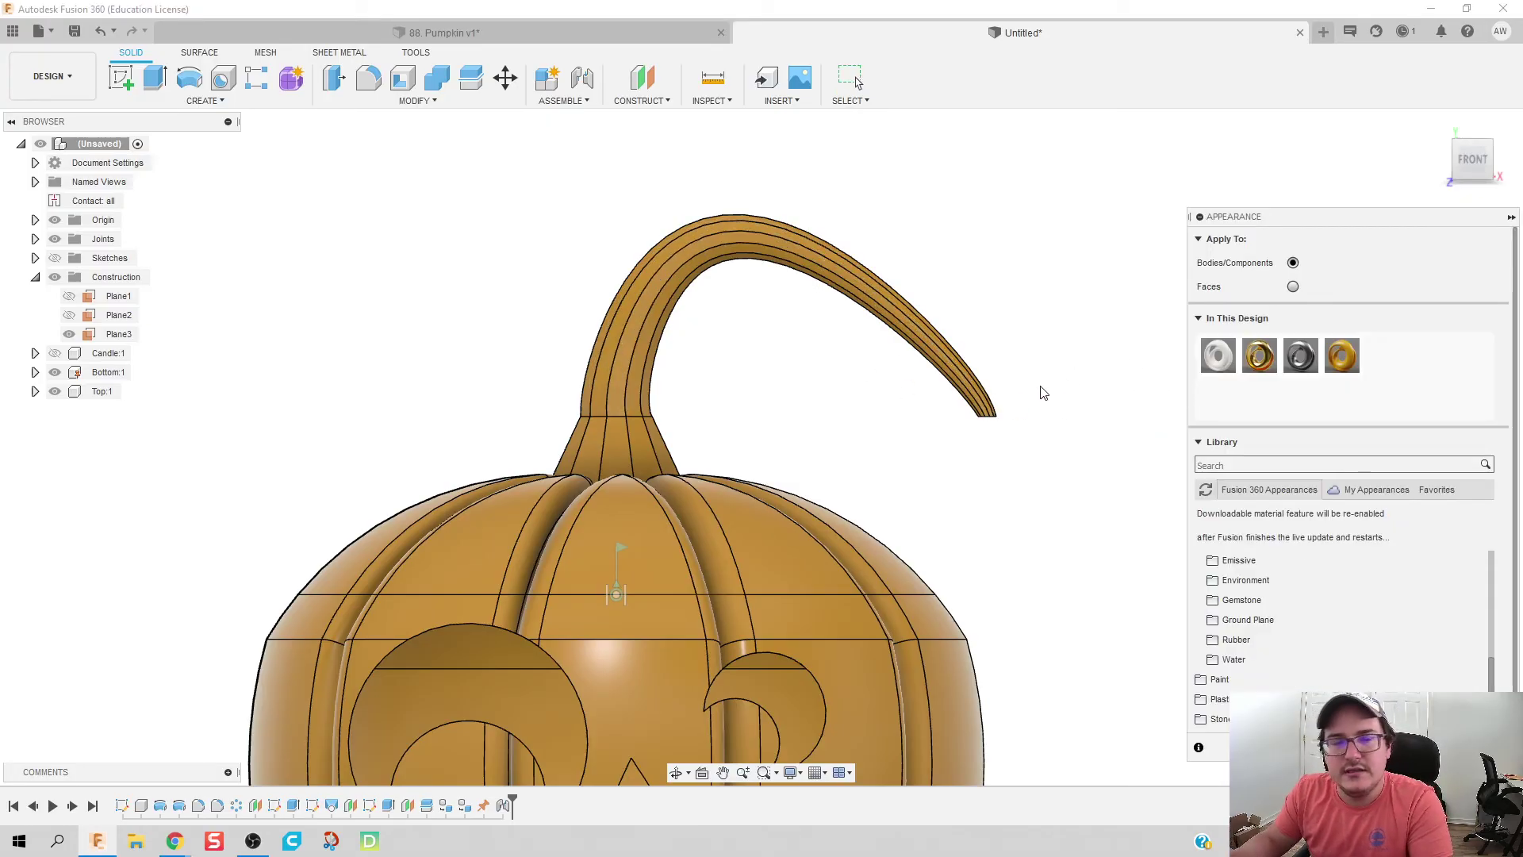
left_click(1231, 464)
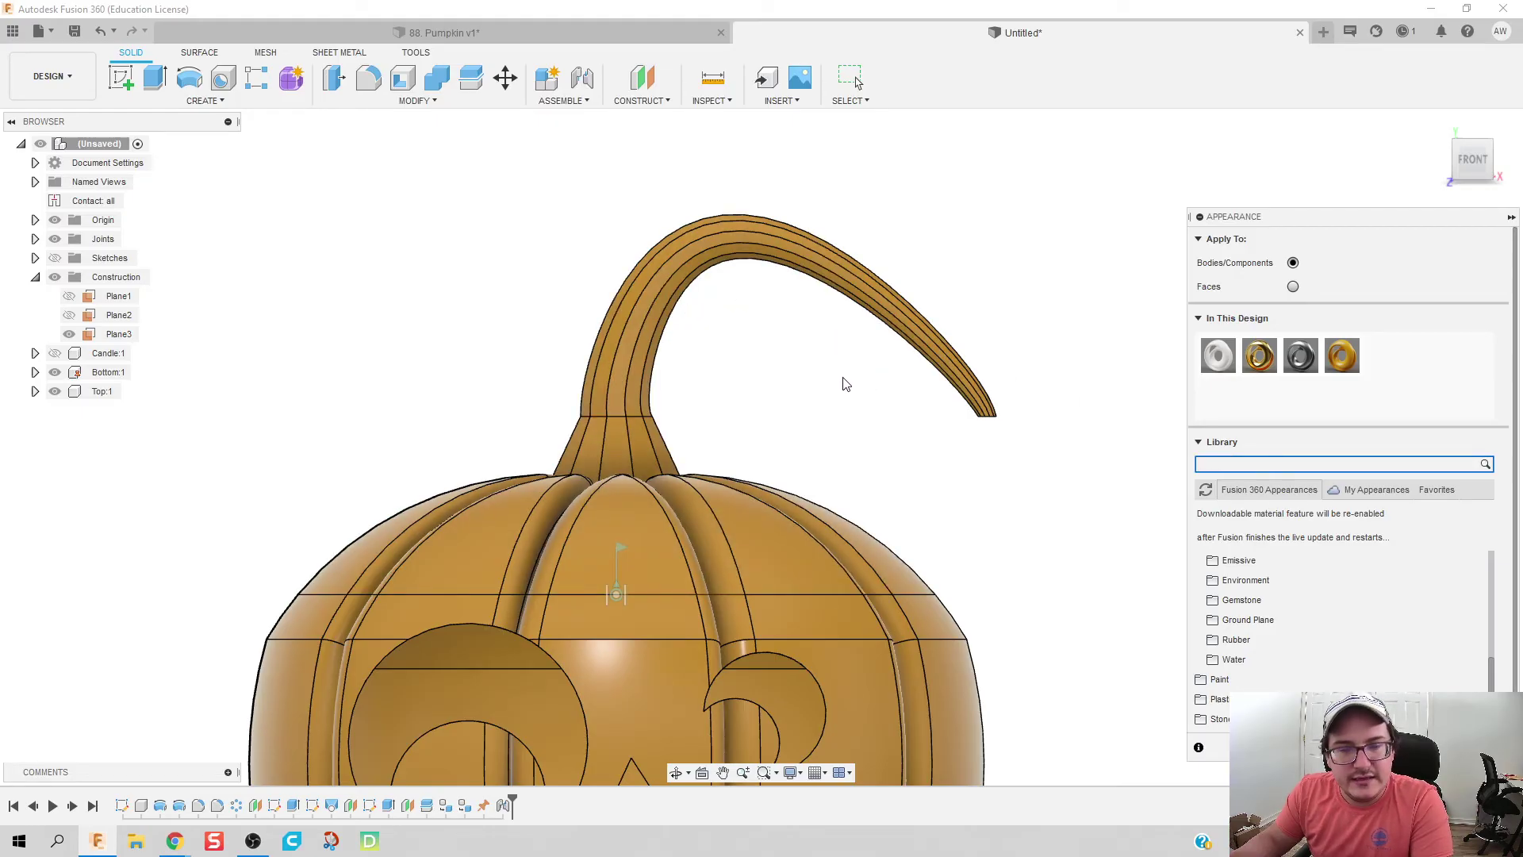
middle_click_drag(842, 376, 876, 389, "shift")
left_click(1203, 466)
type("gleen")
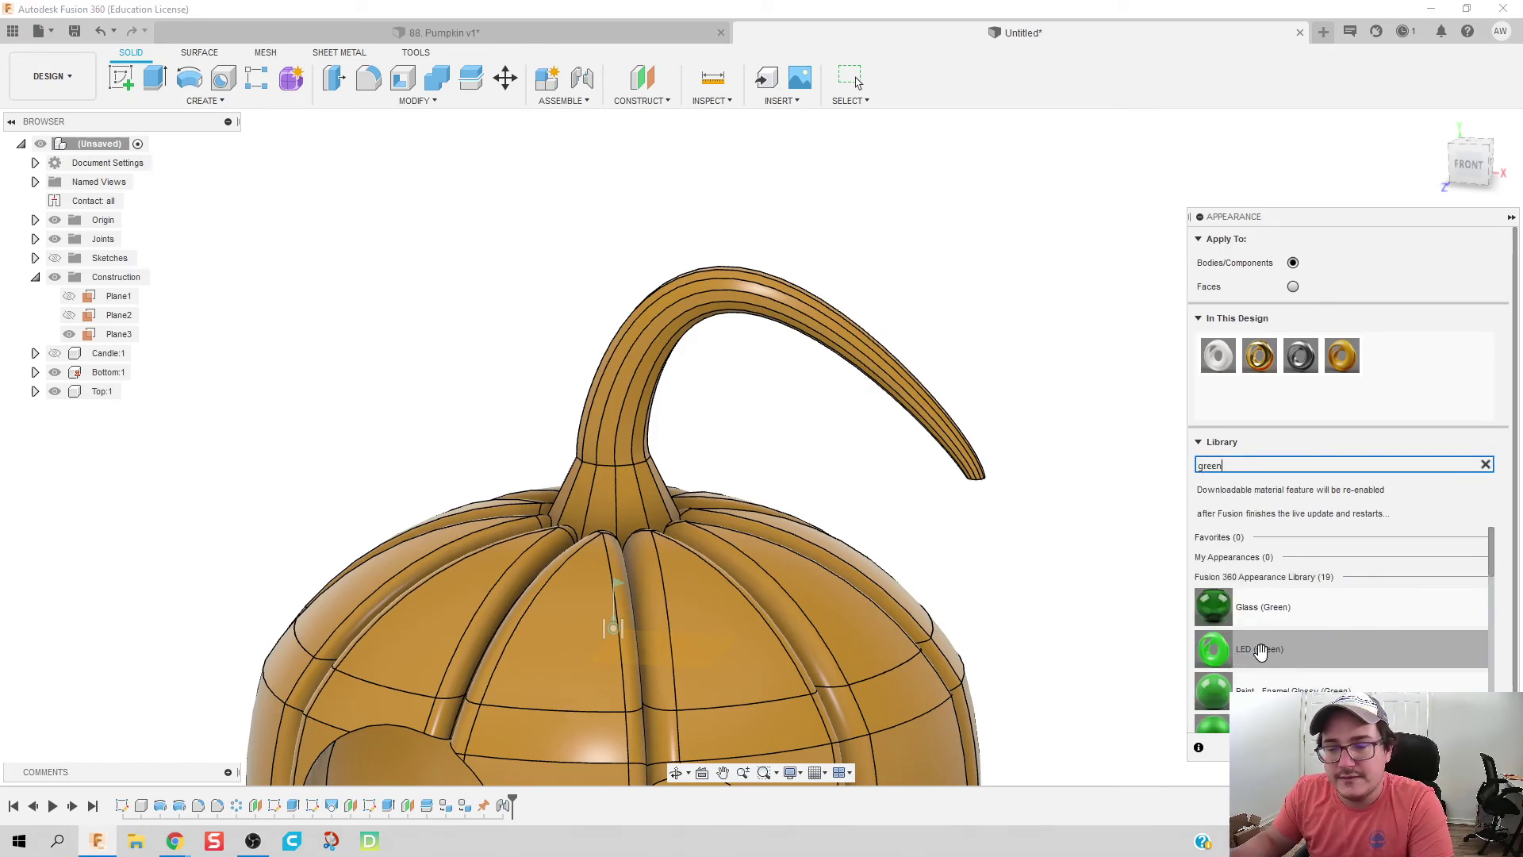
scroll(1261, 649, "down", 5)
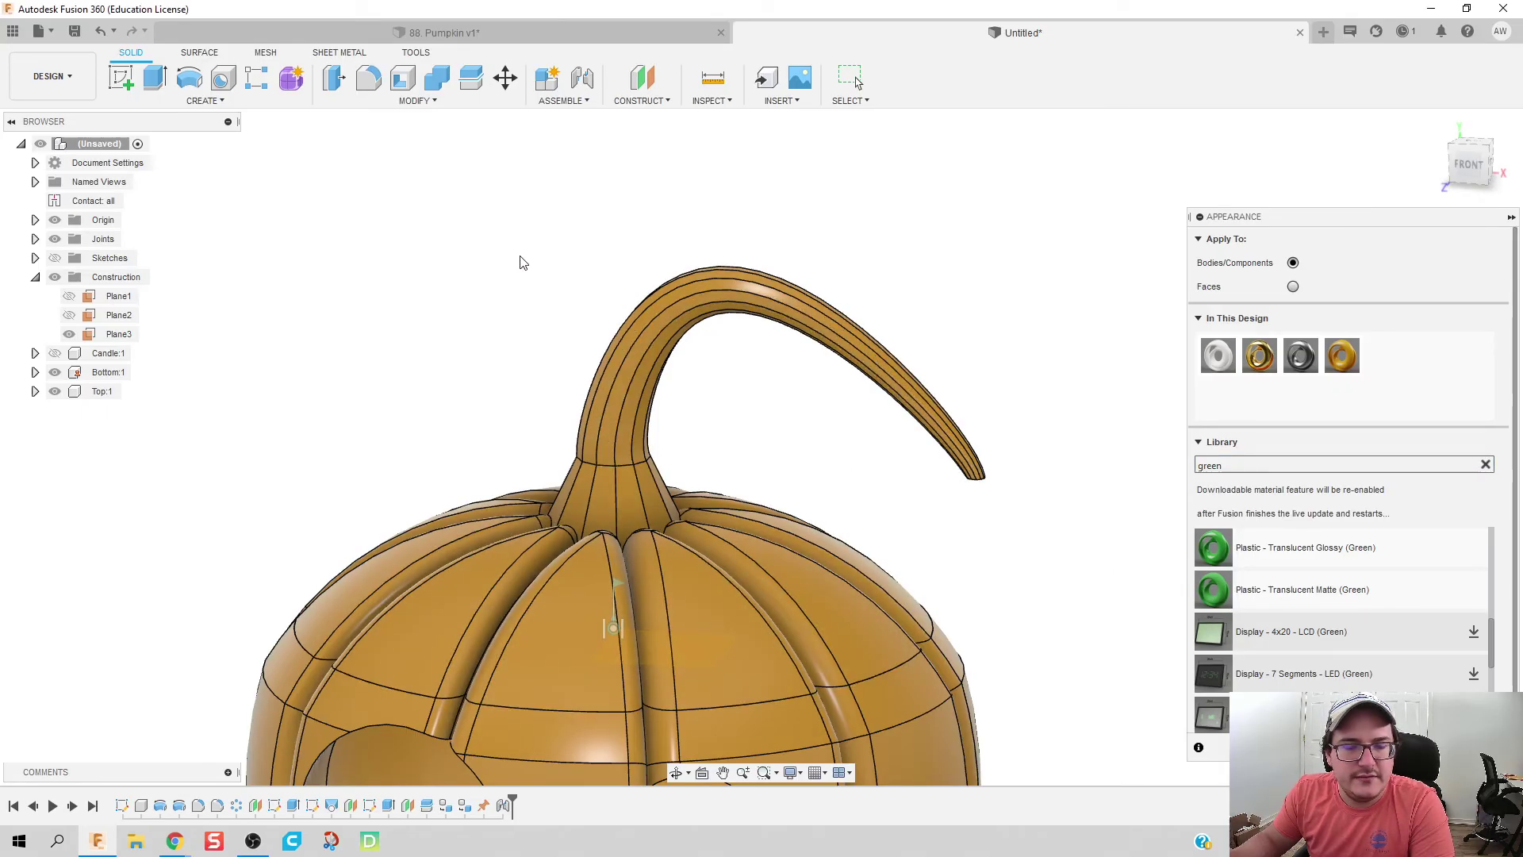
left_click_drag(526, 240, 1027, 484)
scroll(1206, 550, "up", 3)
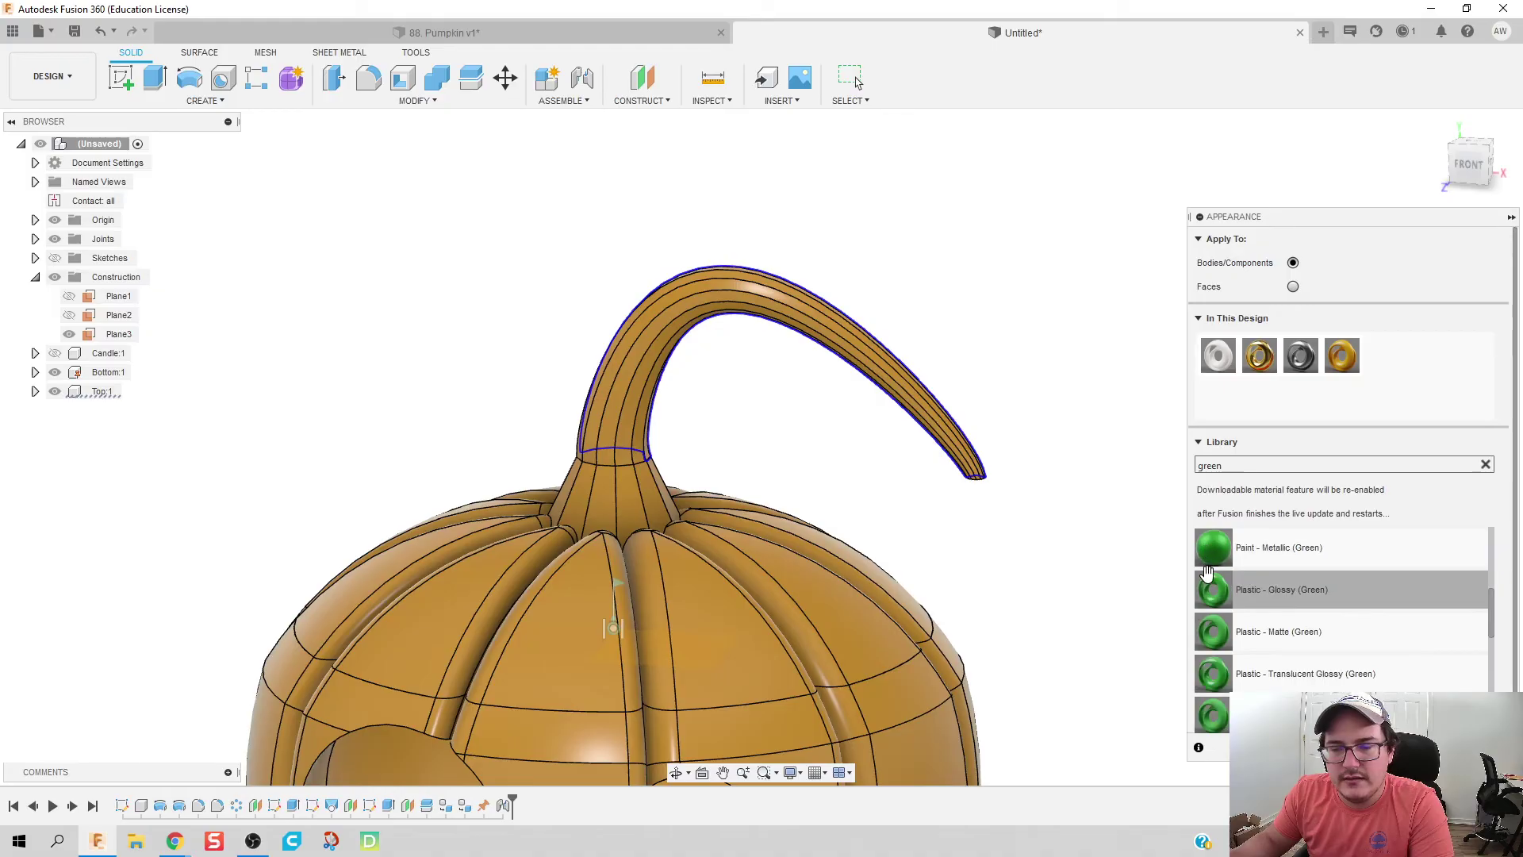
mouse_move(1213, 631)
left_mouse_down()
mouse_move(908, 400)
mouse_move(972, 413)
mouse_move(641, 349)
mouse_move(804, 419)
mouse_move(618, 438)
mouse_move(1198, 482)
left_mouse_up()
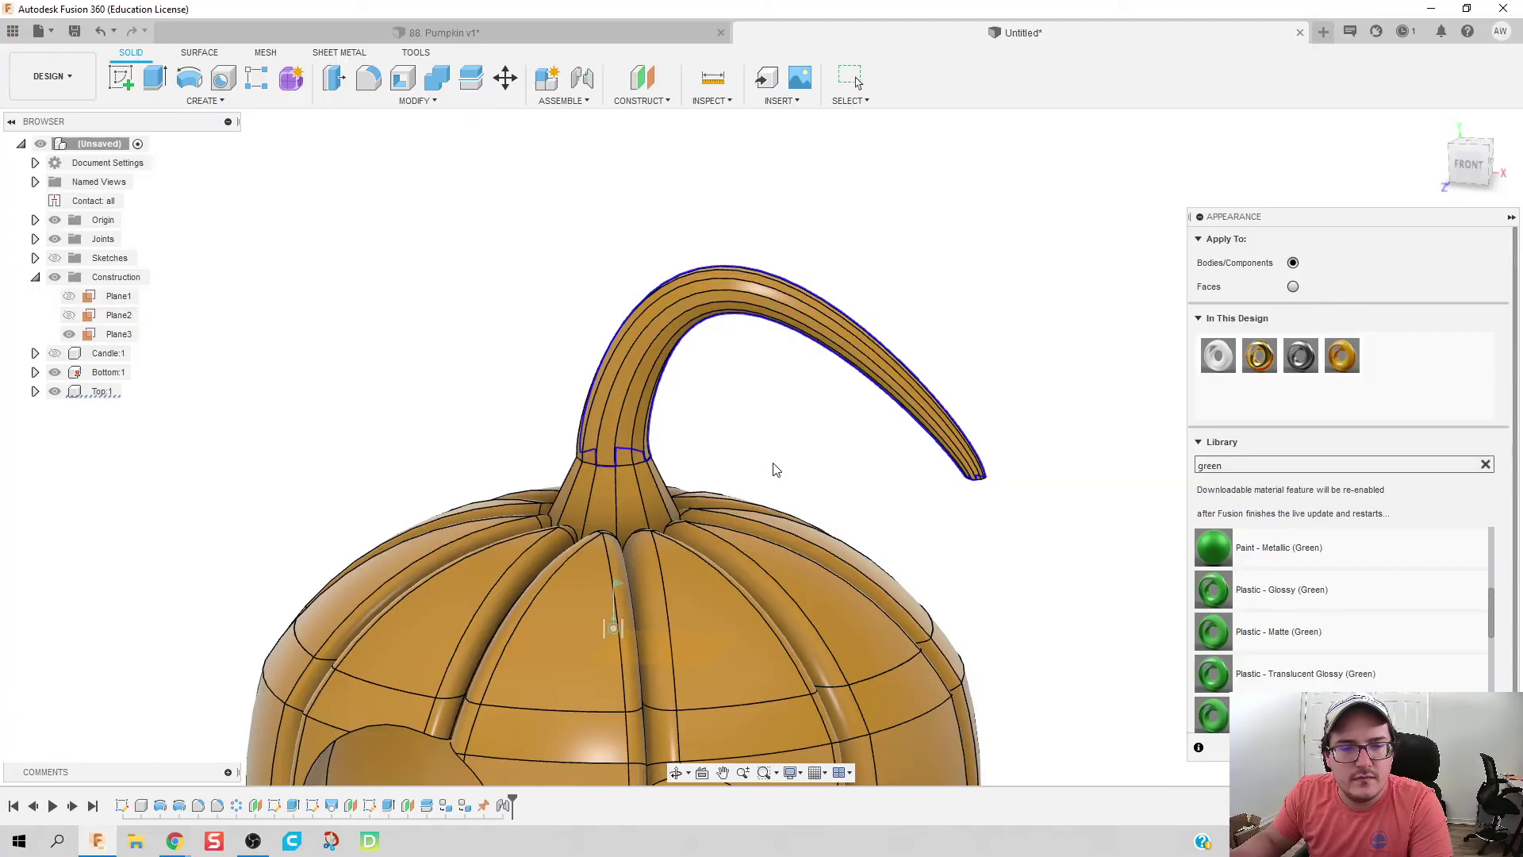
Step: Search 'green', window-select the stem, and apply Plastic - Glossy (Green), choosing Keep
key("Escape")
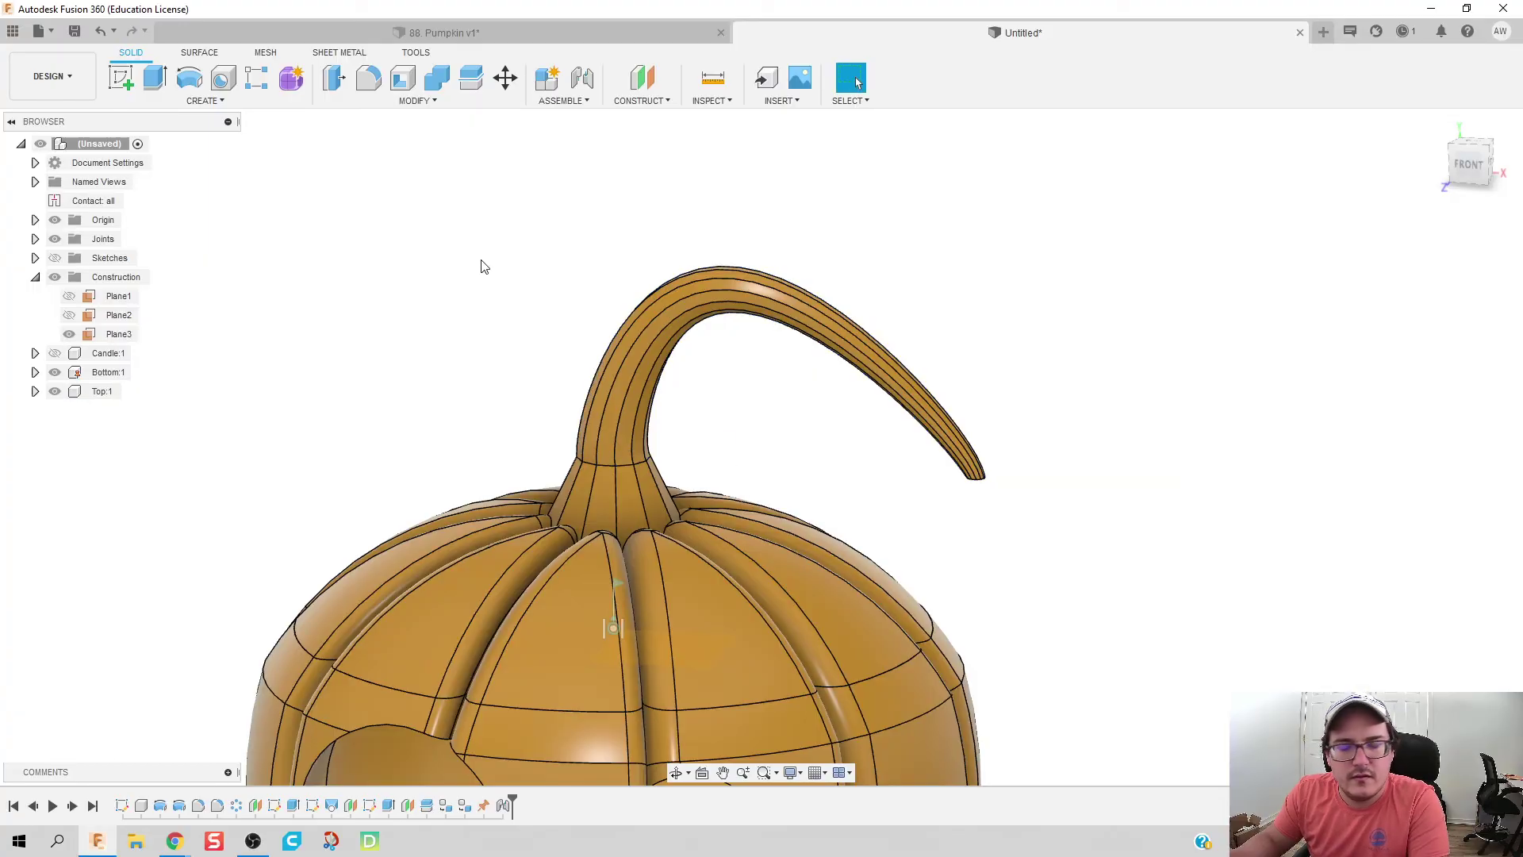
key("a")
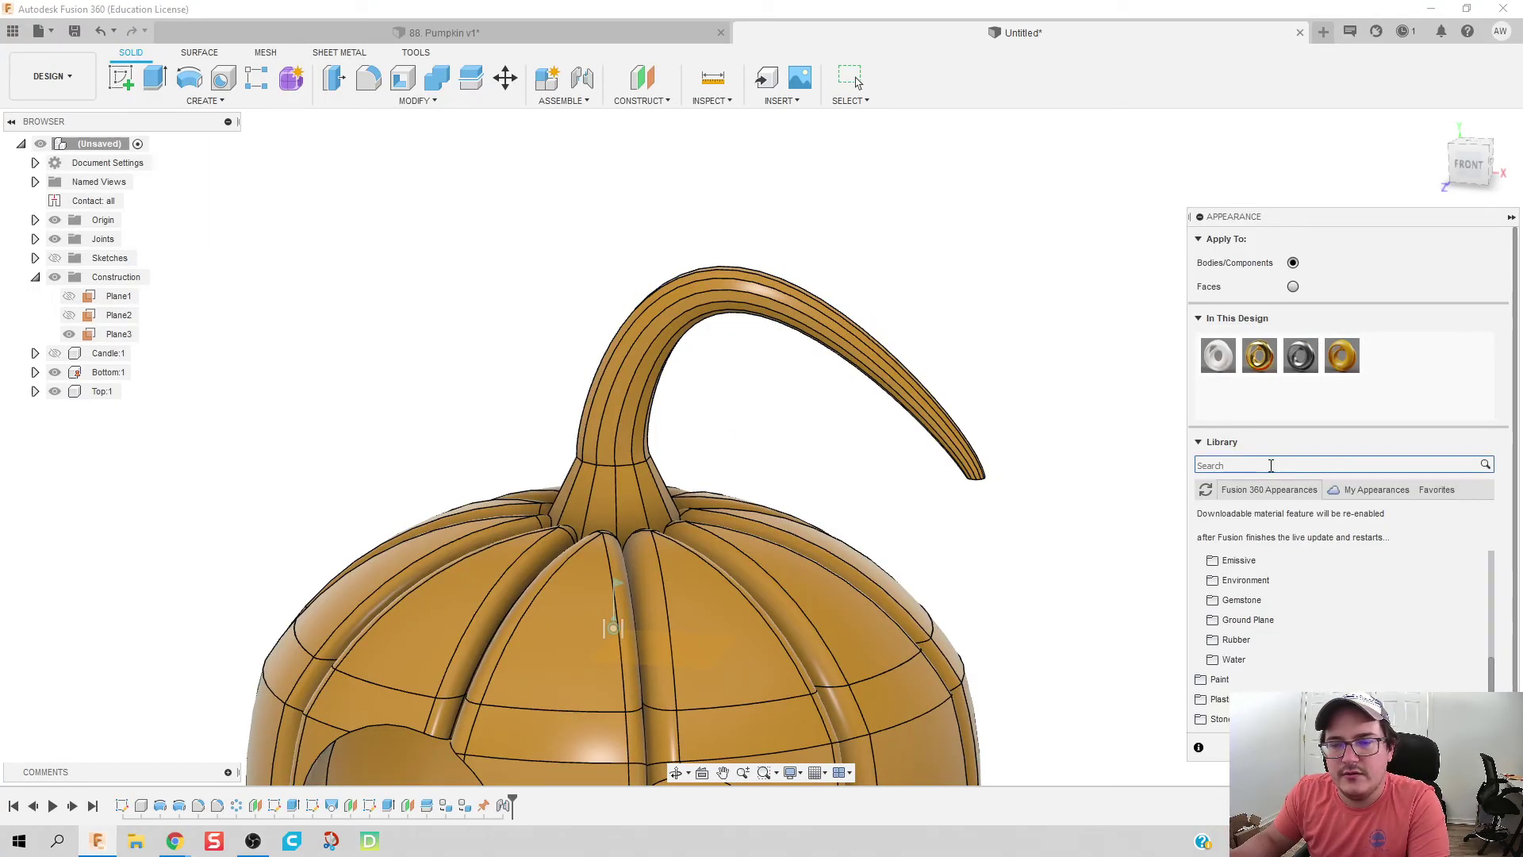
left_click(1270, 465)
type("green")
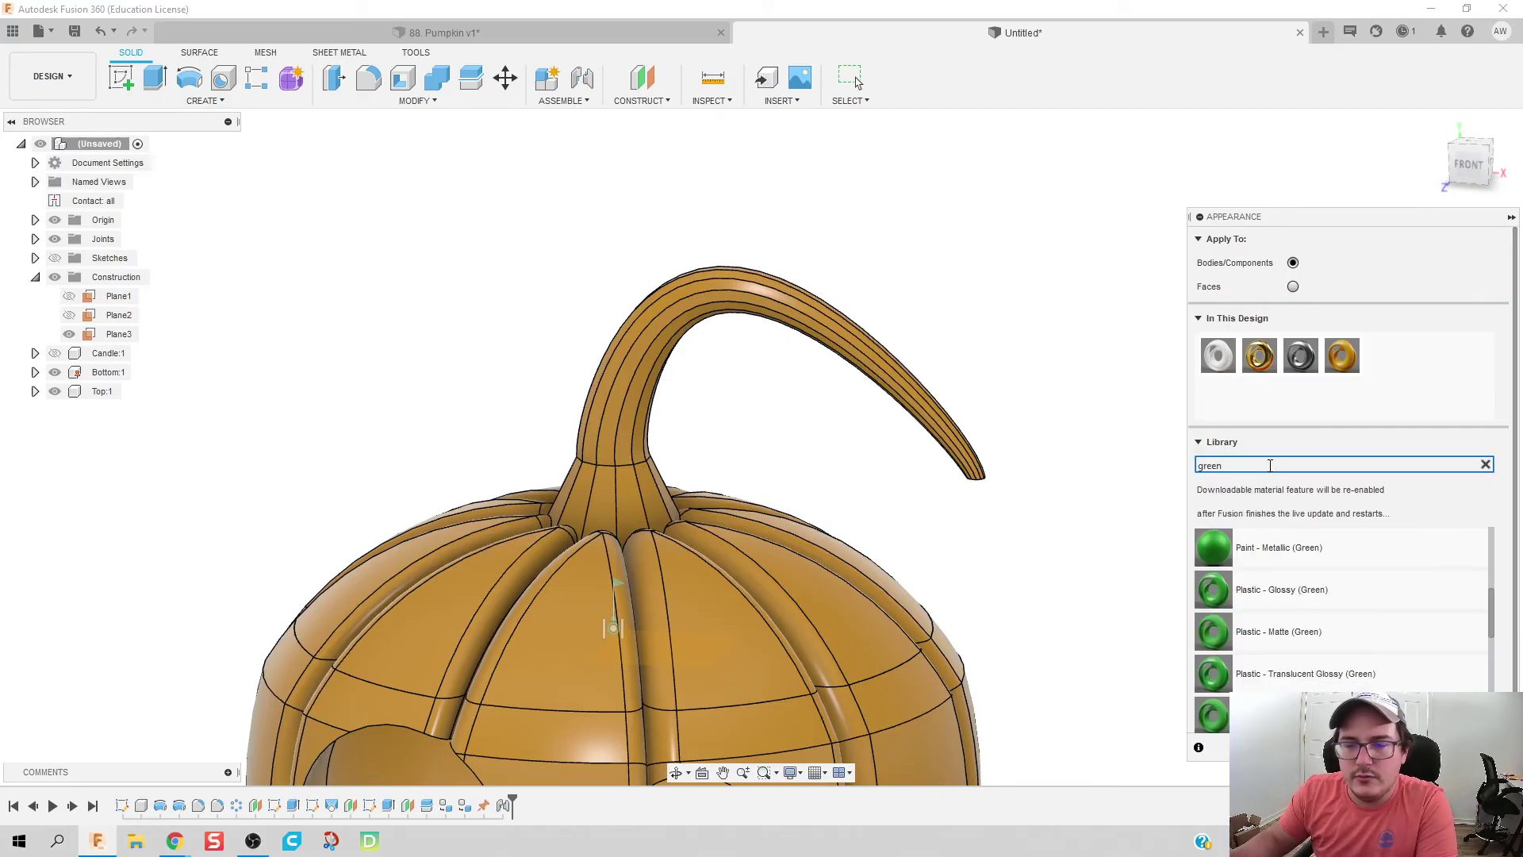
left_click(790, 317)
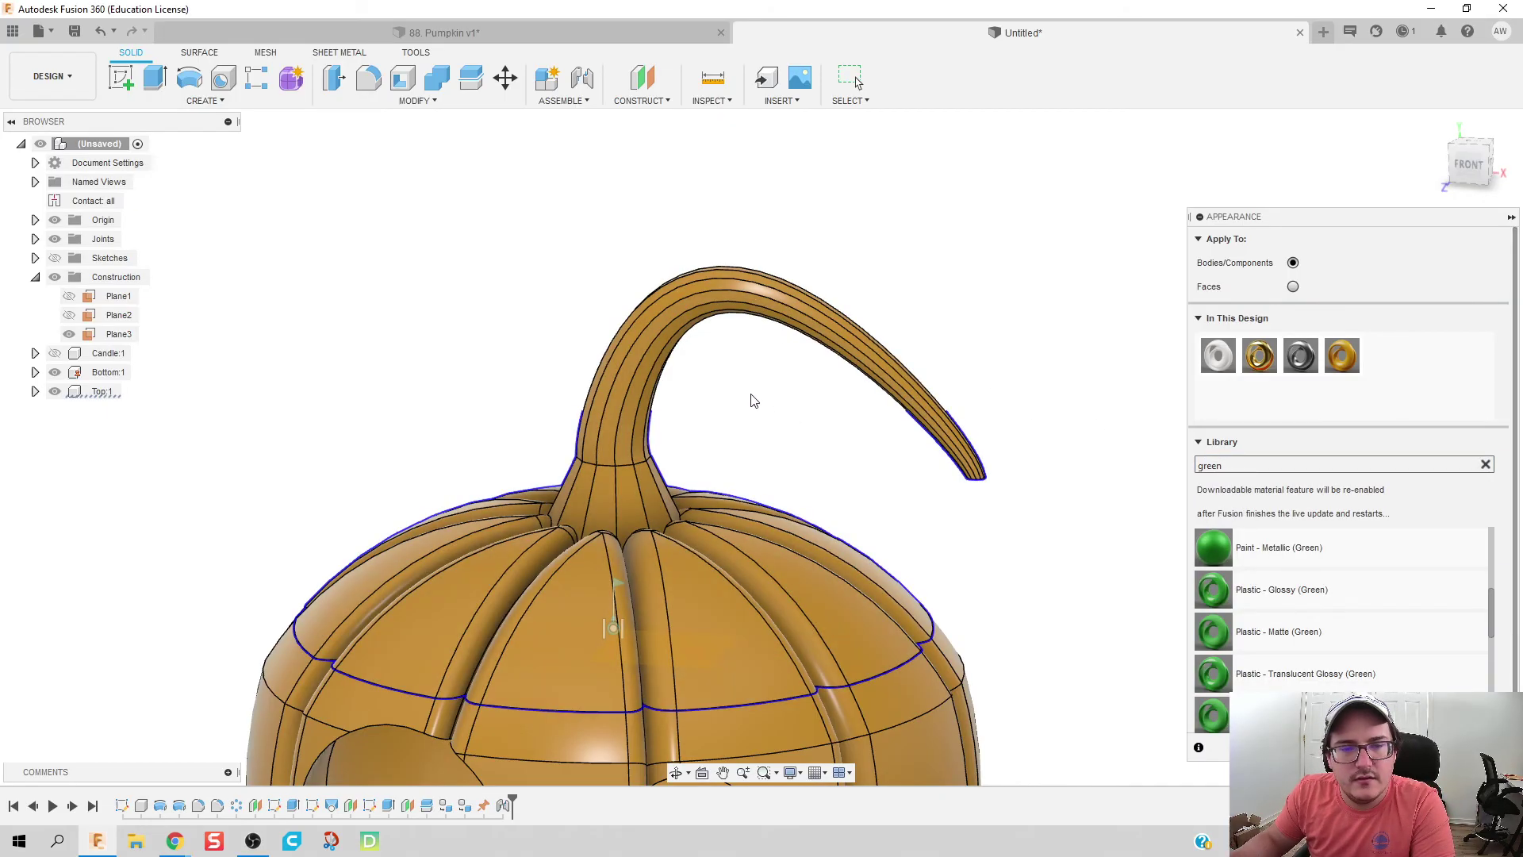
left_click(843, 477)
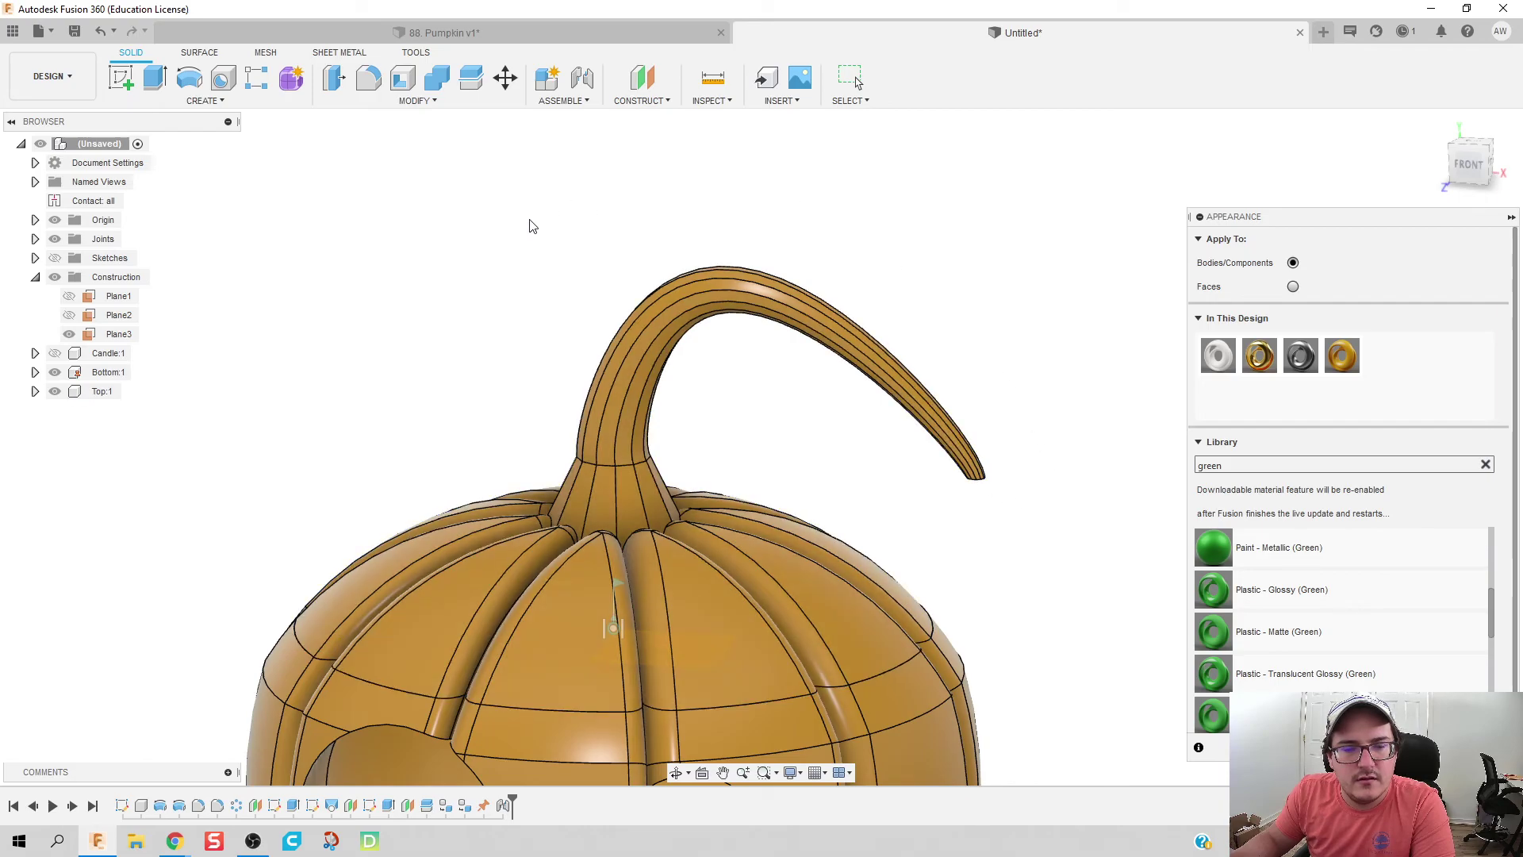
left_click_drag(1024, 494, 536, 226)
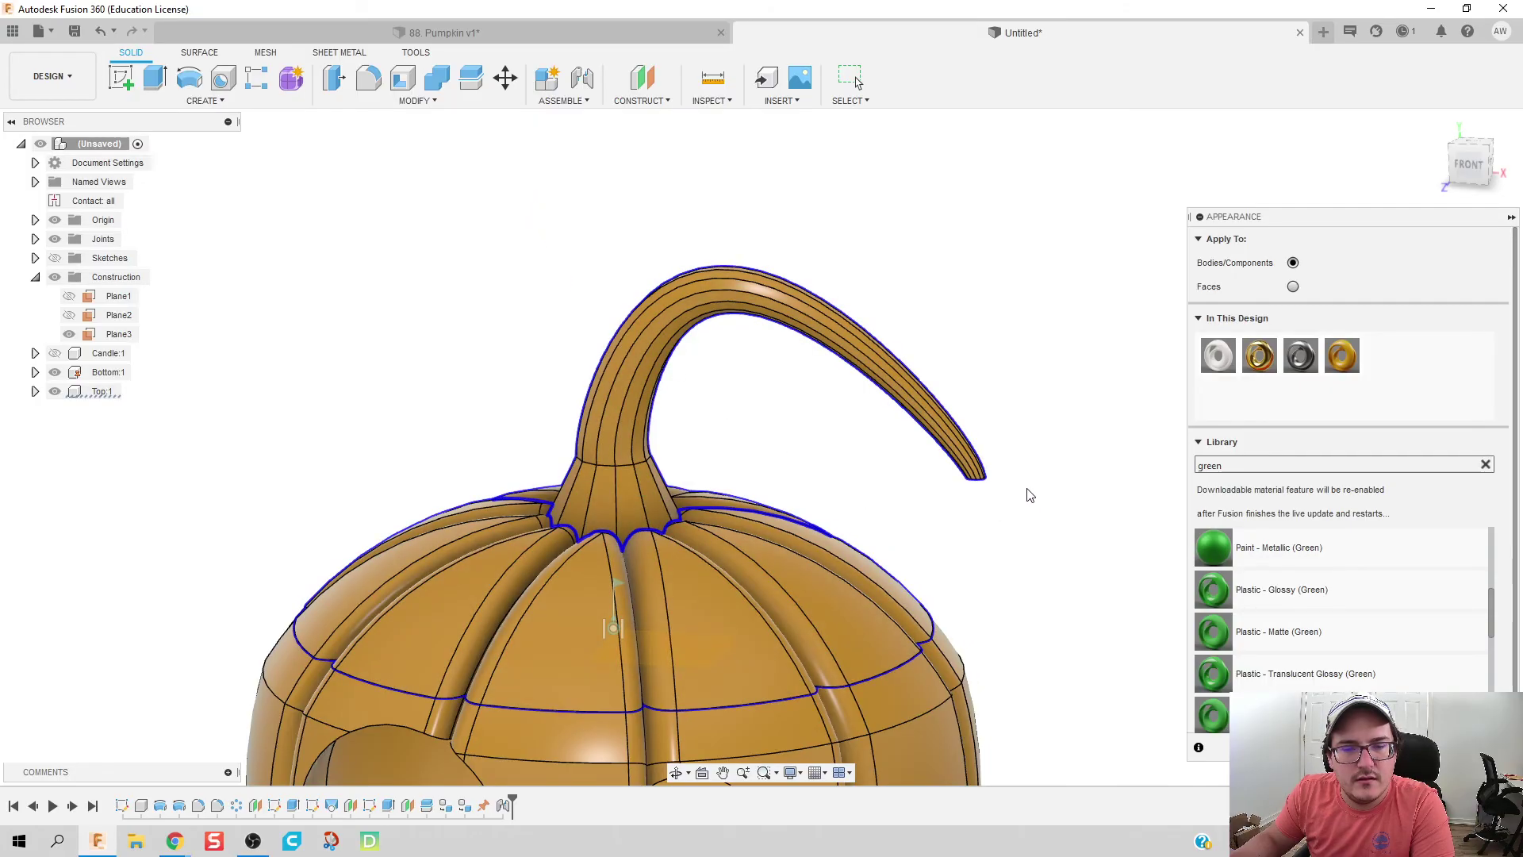
left_click_drag(1020, 487, 531, 167)
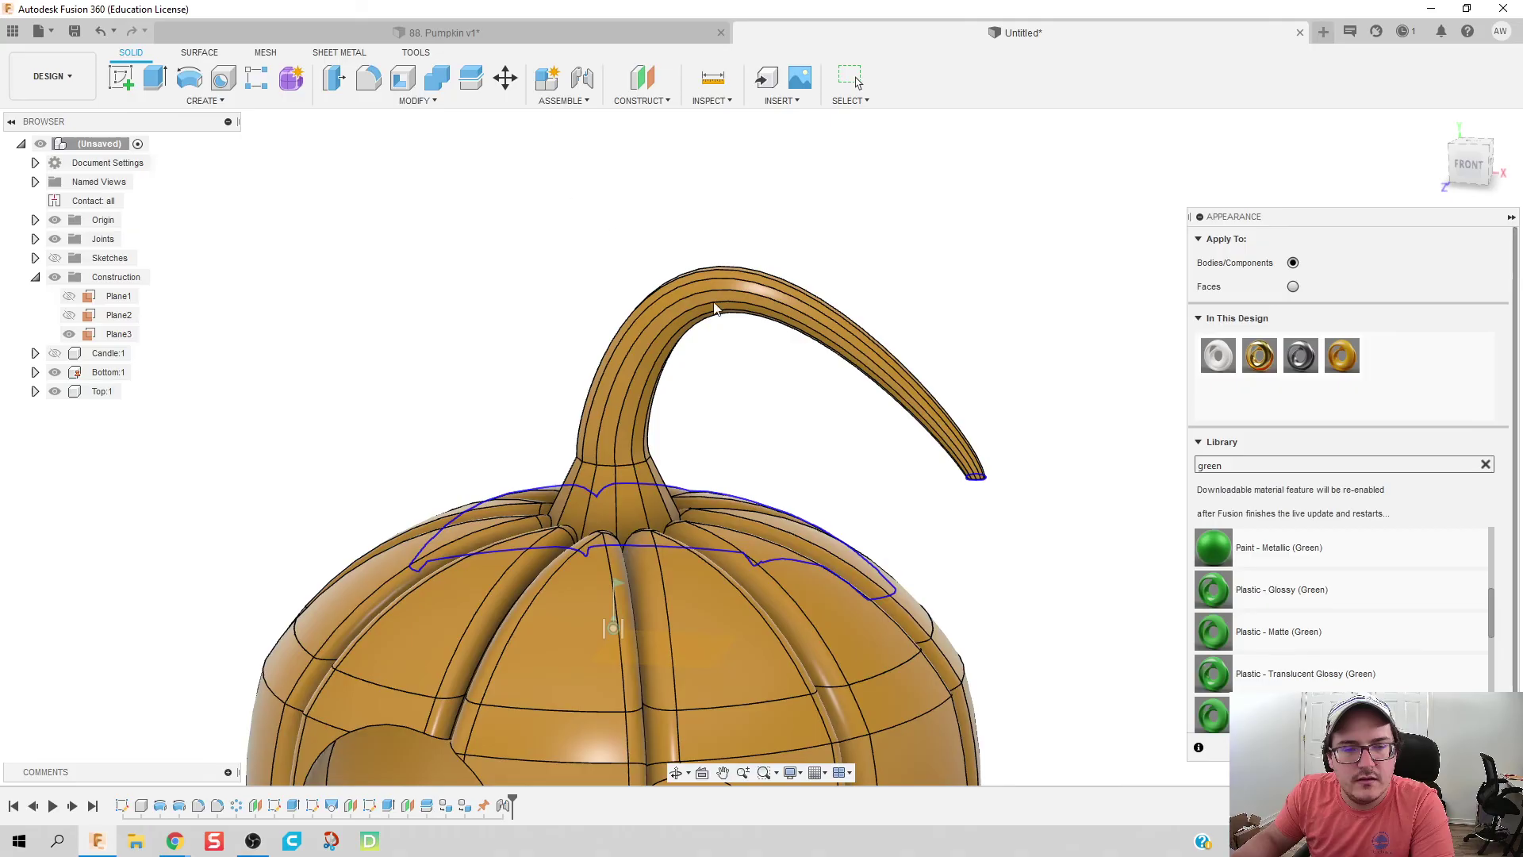
left_click_drag(1241, 585, 925, 401)
left_click(779, 441)
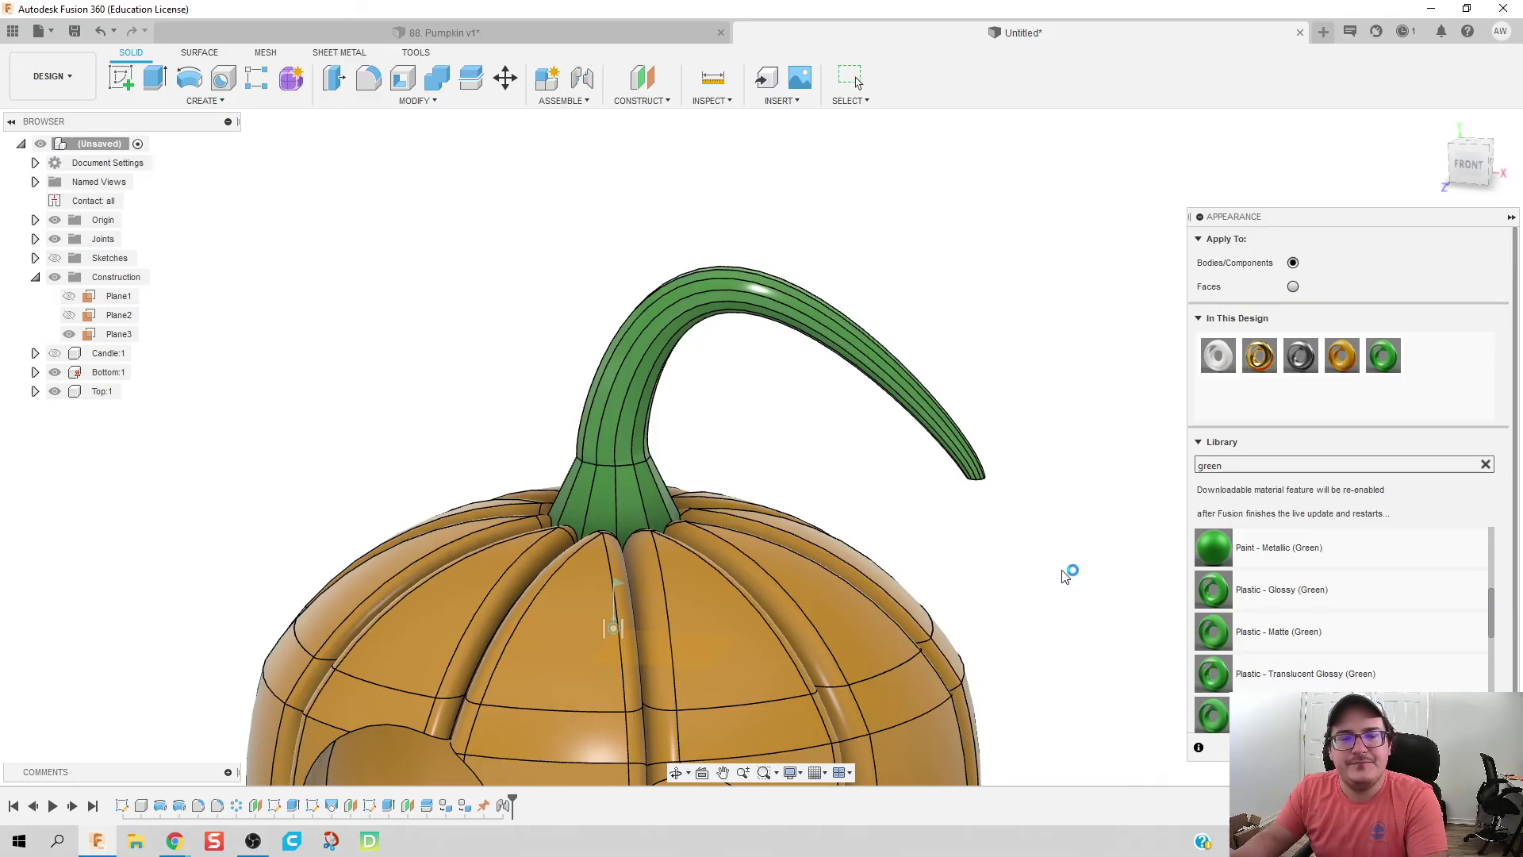
Step: Collapse the Appearance library panel out of the view
middle_click_drag(1057, 584, 1027, 608, "shift")
scroll(1079, 389, "up", 5)
scroll(1076, 382, "down", 5)
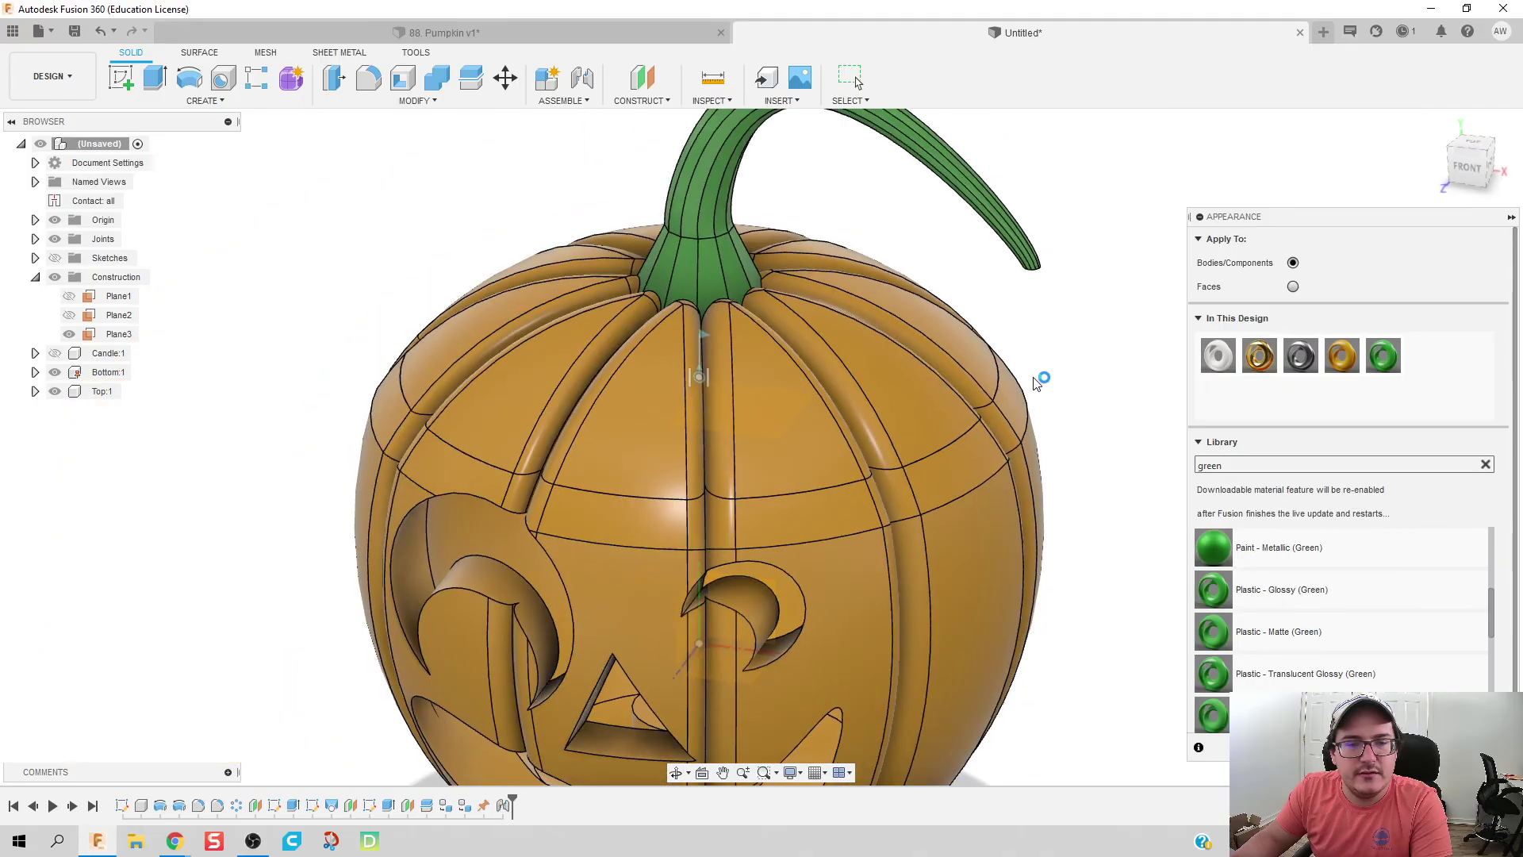
middle_click_drag(1037, 381, 932, 435, "shift")
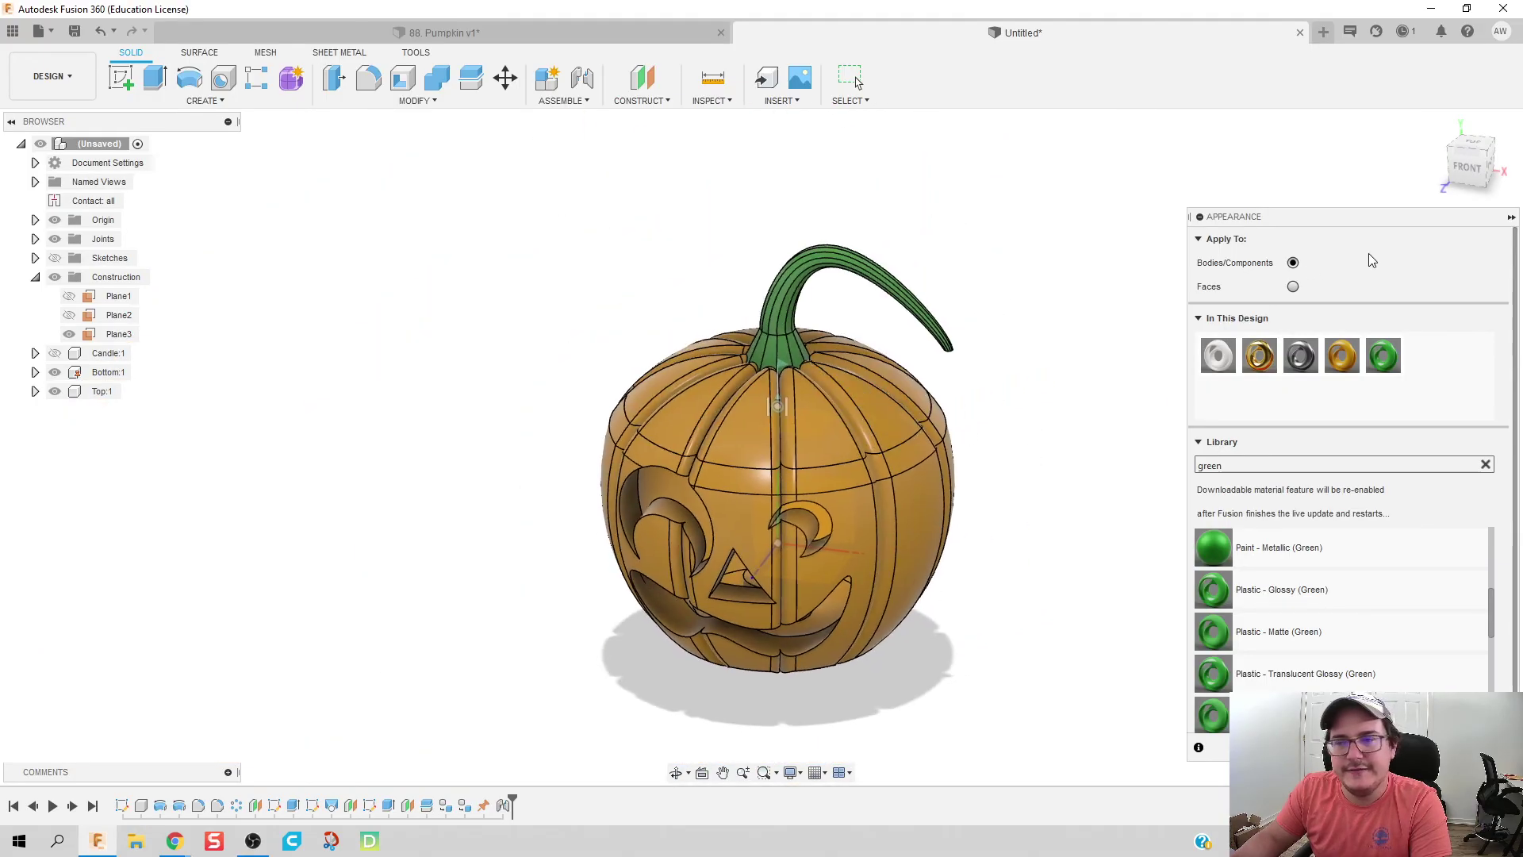
left_click(1511, 218)
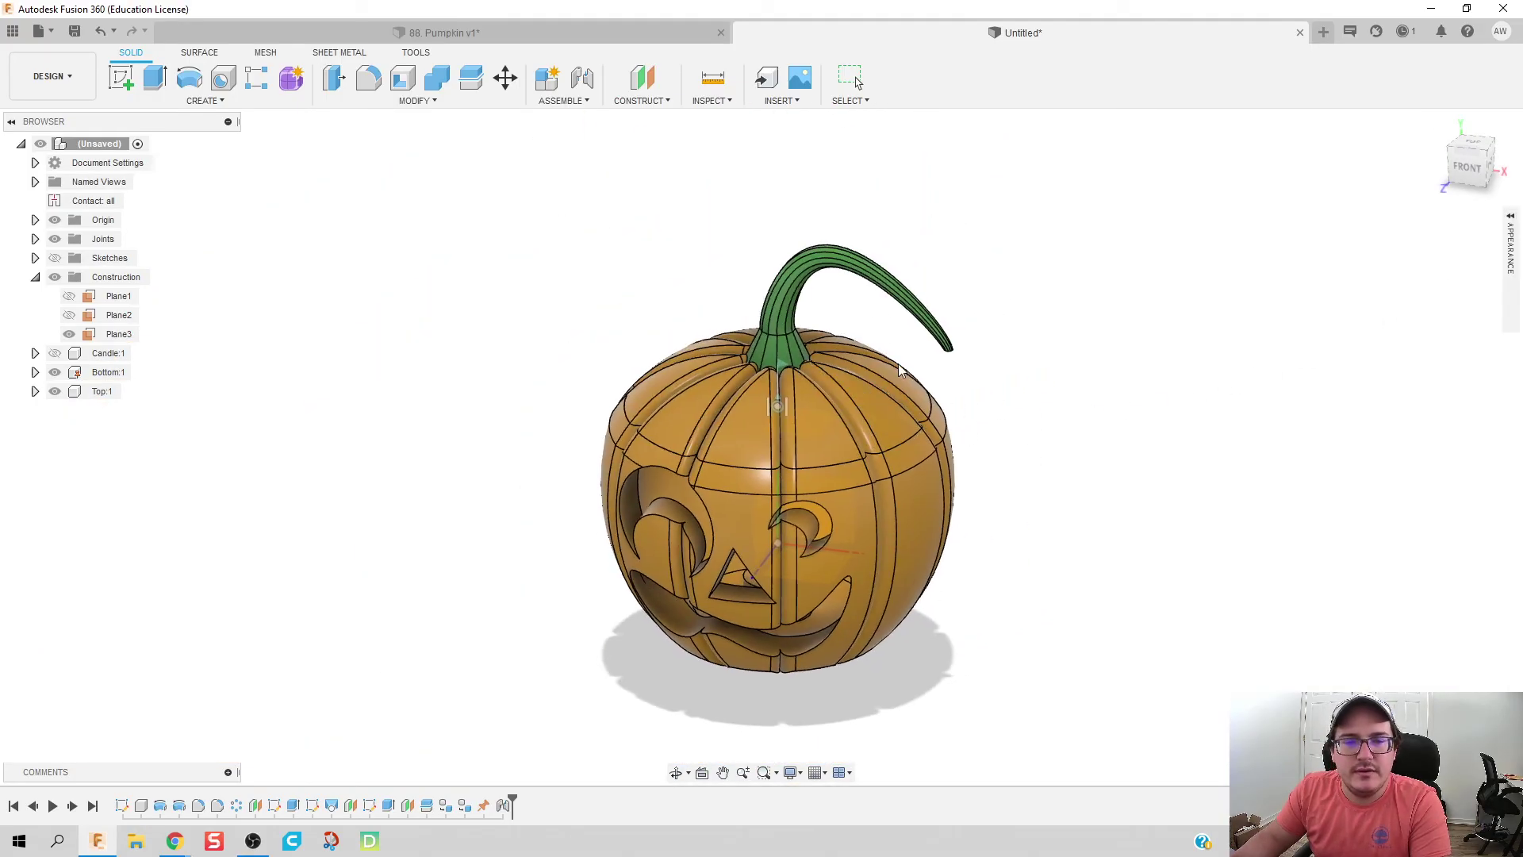
Step: Orbit to face the carved front and hide the Origin in the Browser
middle_click_drag(920, 385, 754, 476, "shift")
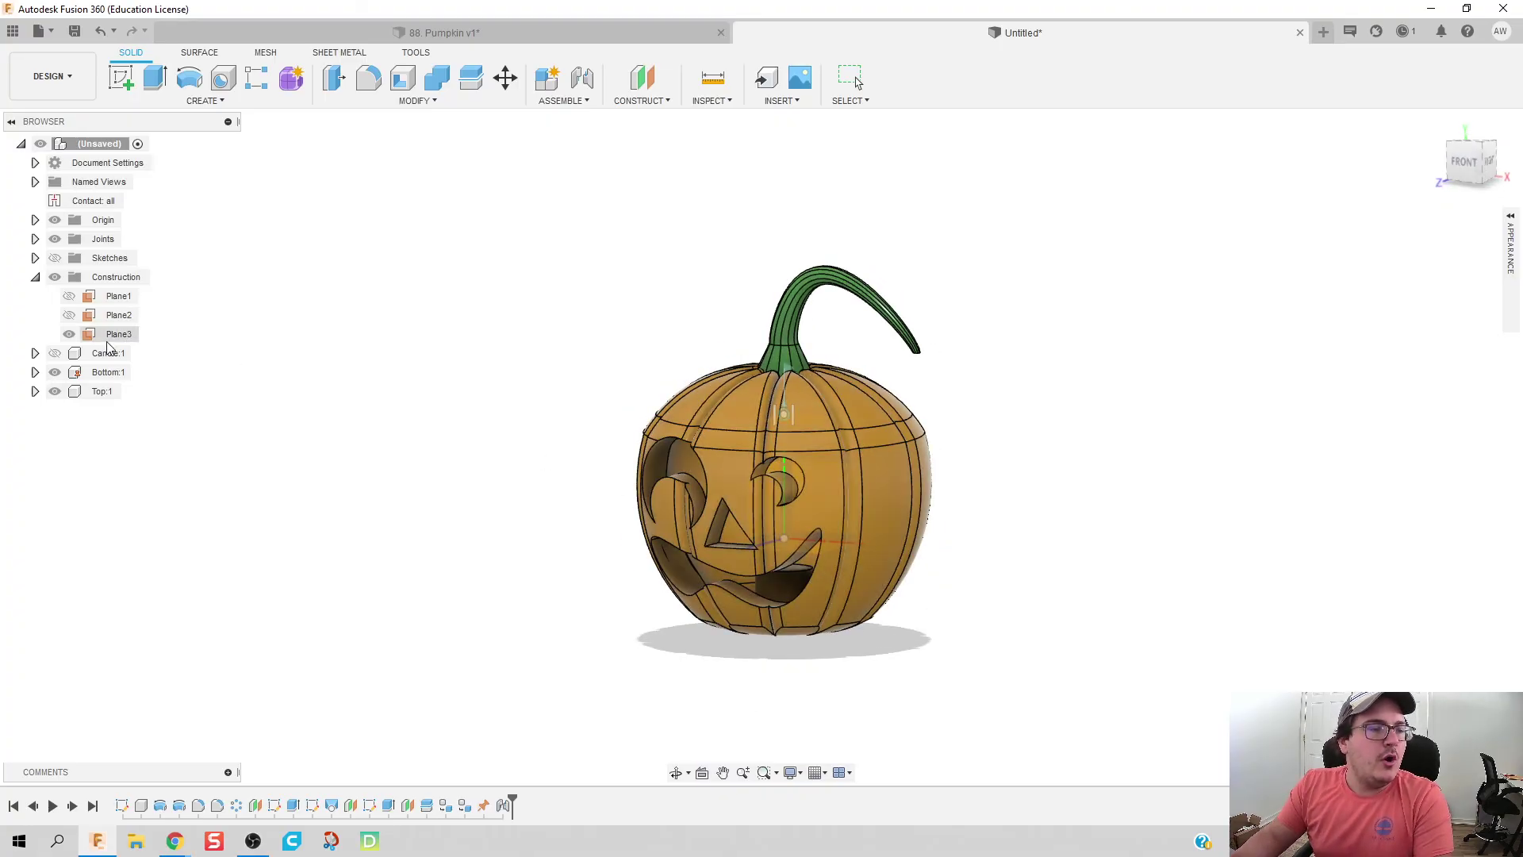
scroll(649, 474, "down", 2)
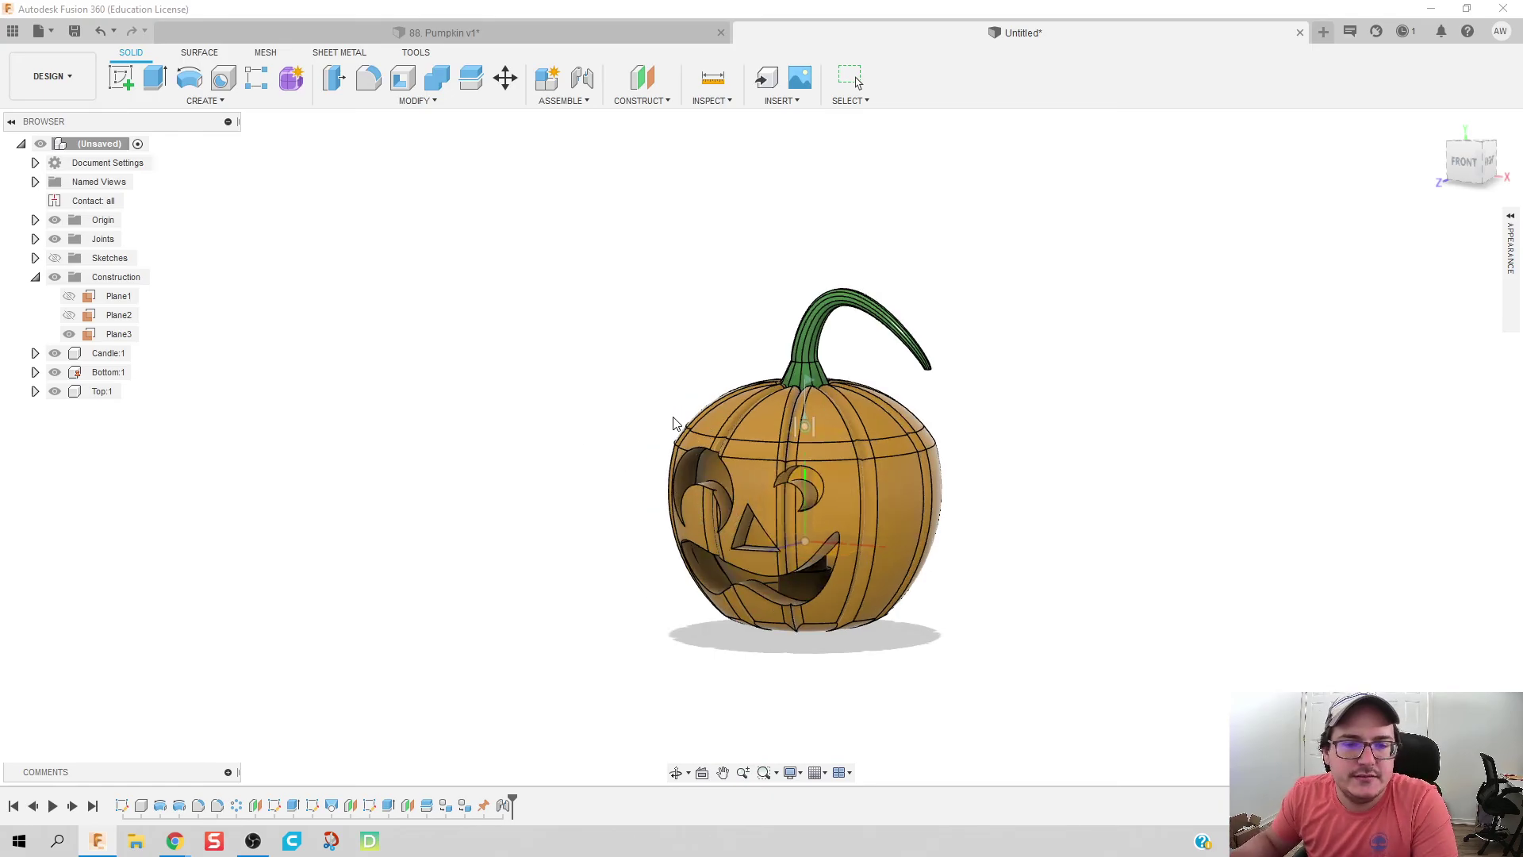
scroll(625, 311, "up", 1)
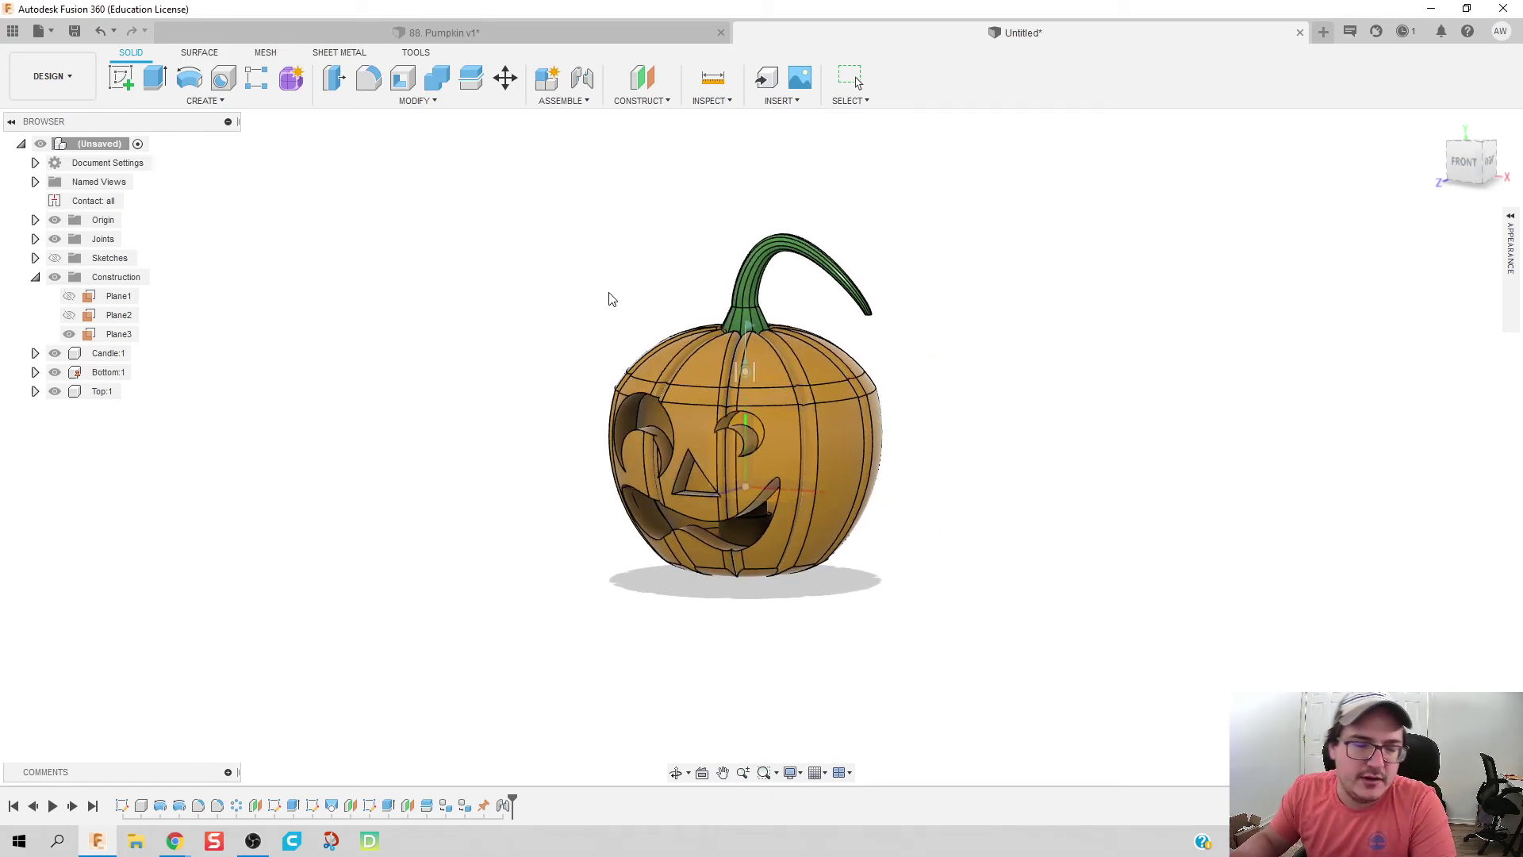
scroll(557, 458, "up", 1)
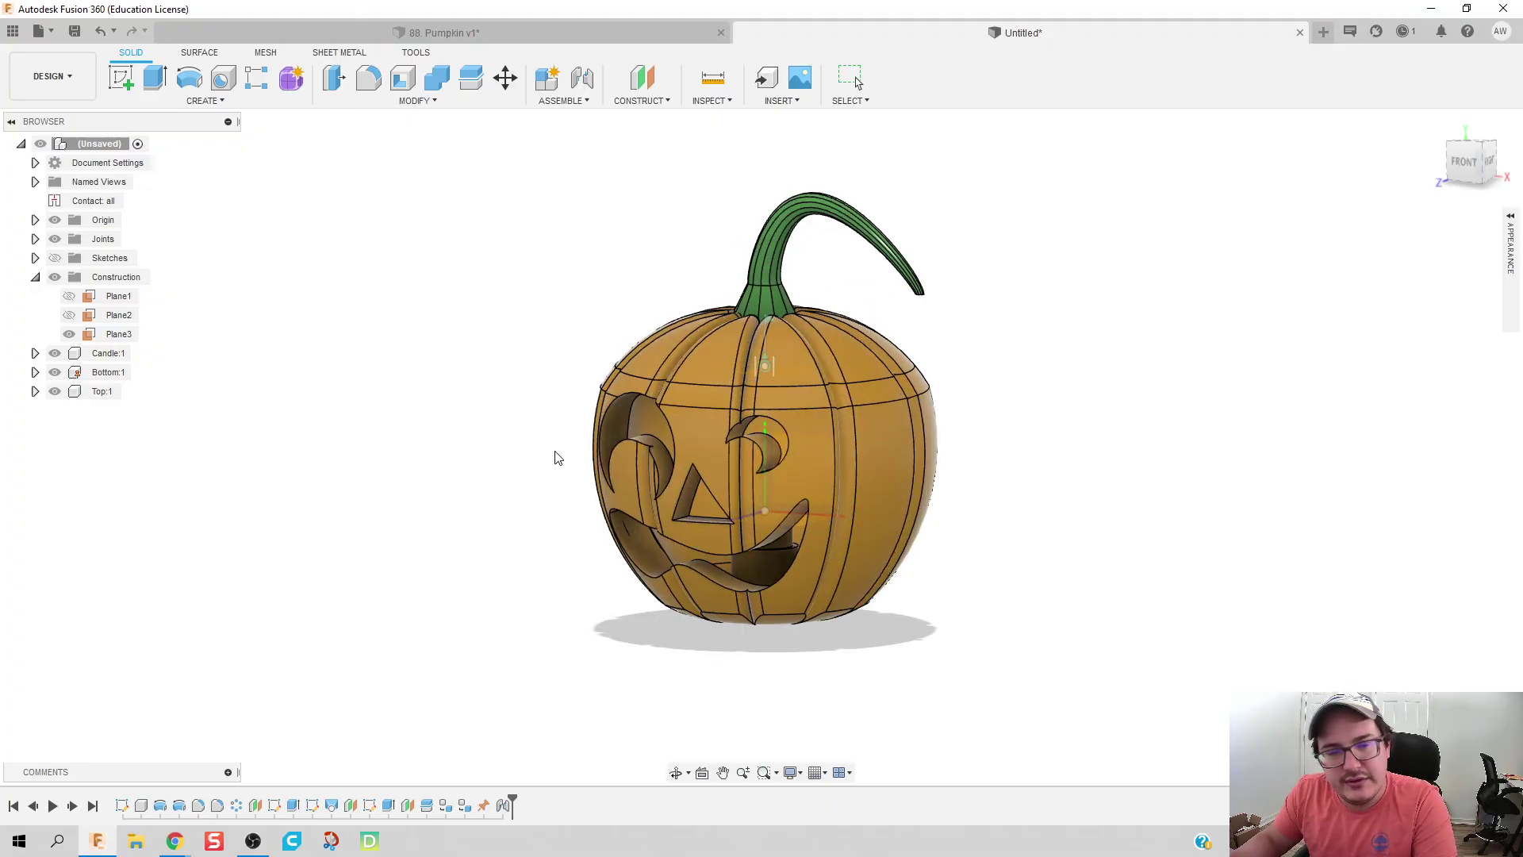
mouse_move(557, 458)
middle_mouse_down("shift")
mouse_move(595, 391)
mouse_move(557, 452)
mouse_move(593, 420)
mouse_move(618, 422)
mouse_move(556, 422)
mouse_move(564, 436)
middle_mouse_up("shift")
left_click(54, 220)
scroll(692, 484, "down", 1)
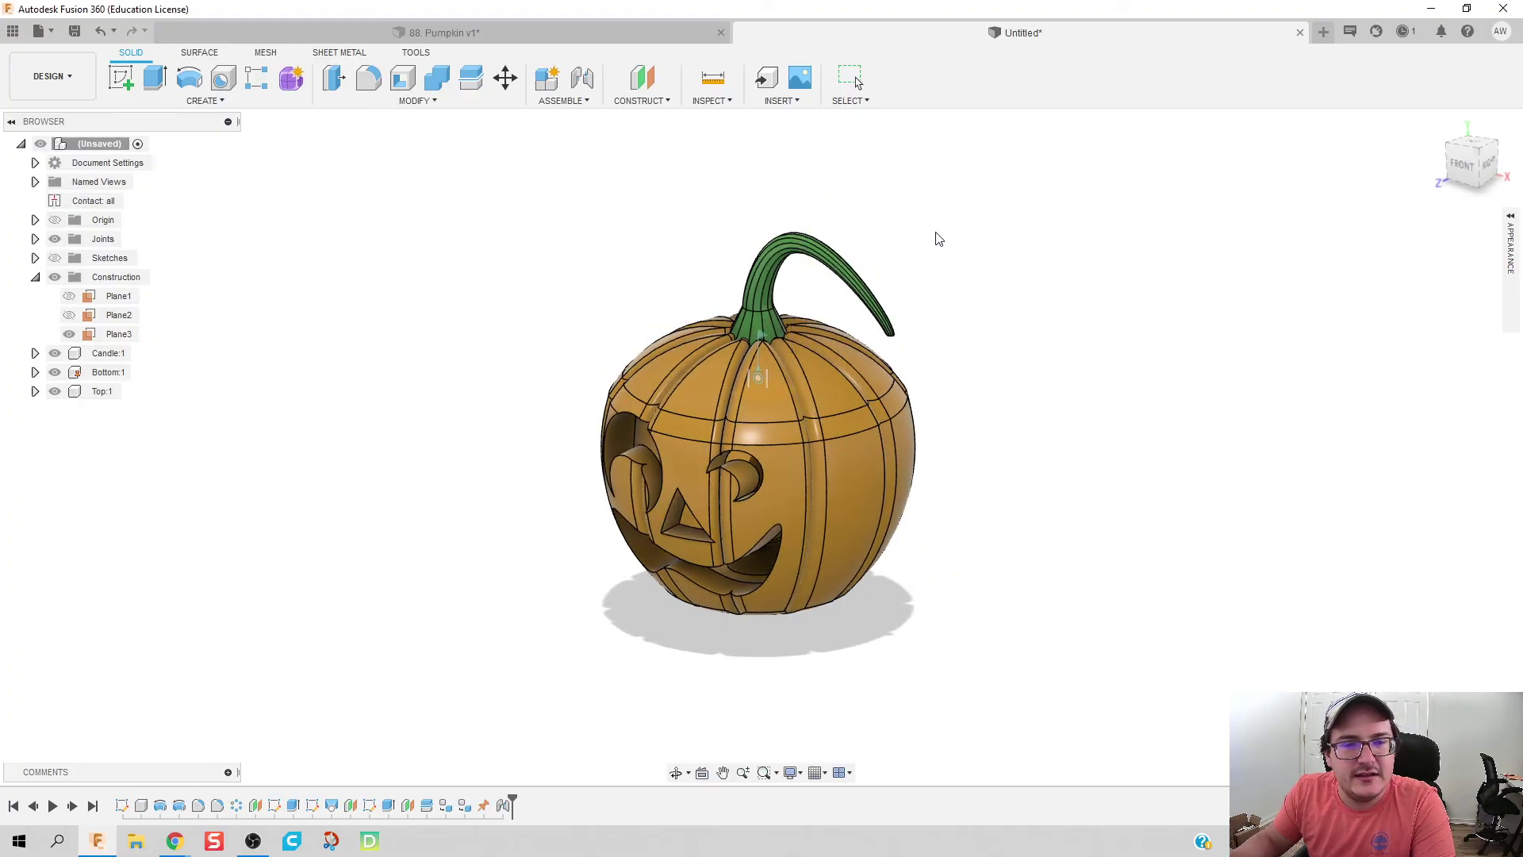
Step: Swing the lid open on its joint and look down into the hollow pumpkin
left_click_drag(793, 306, 566, 263)
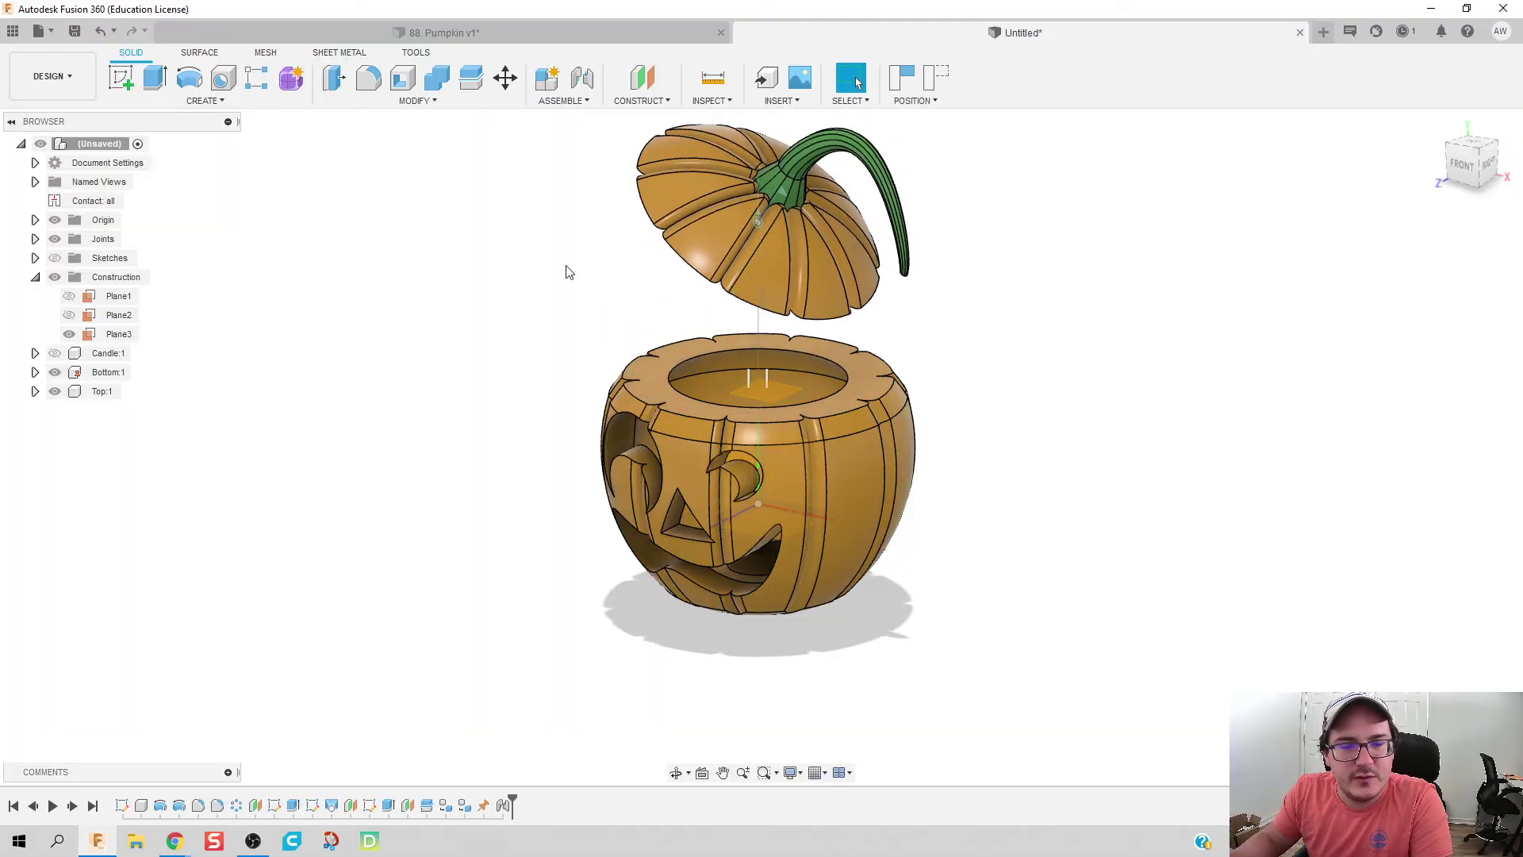
mouse_move(565, 263)
middle_mouse_down("shift")
mouse_move(563, 330)
mouse_move(584, 275)
middle_mouse_up("shift")
key("ctrl+z")
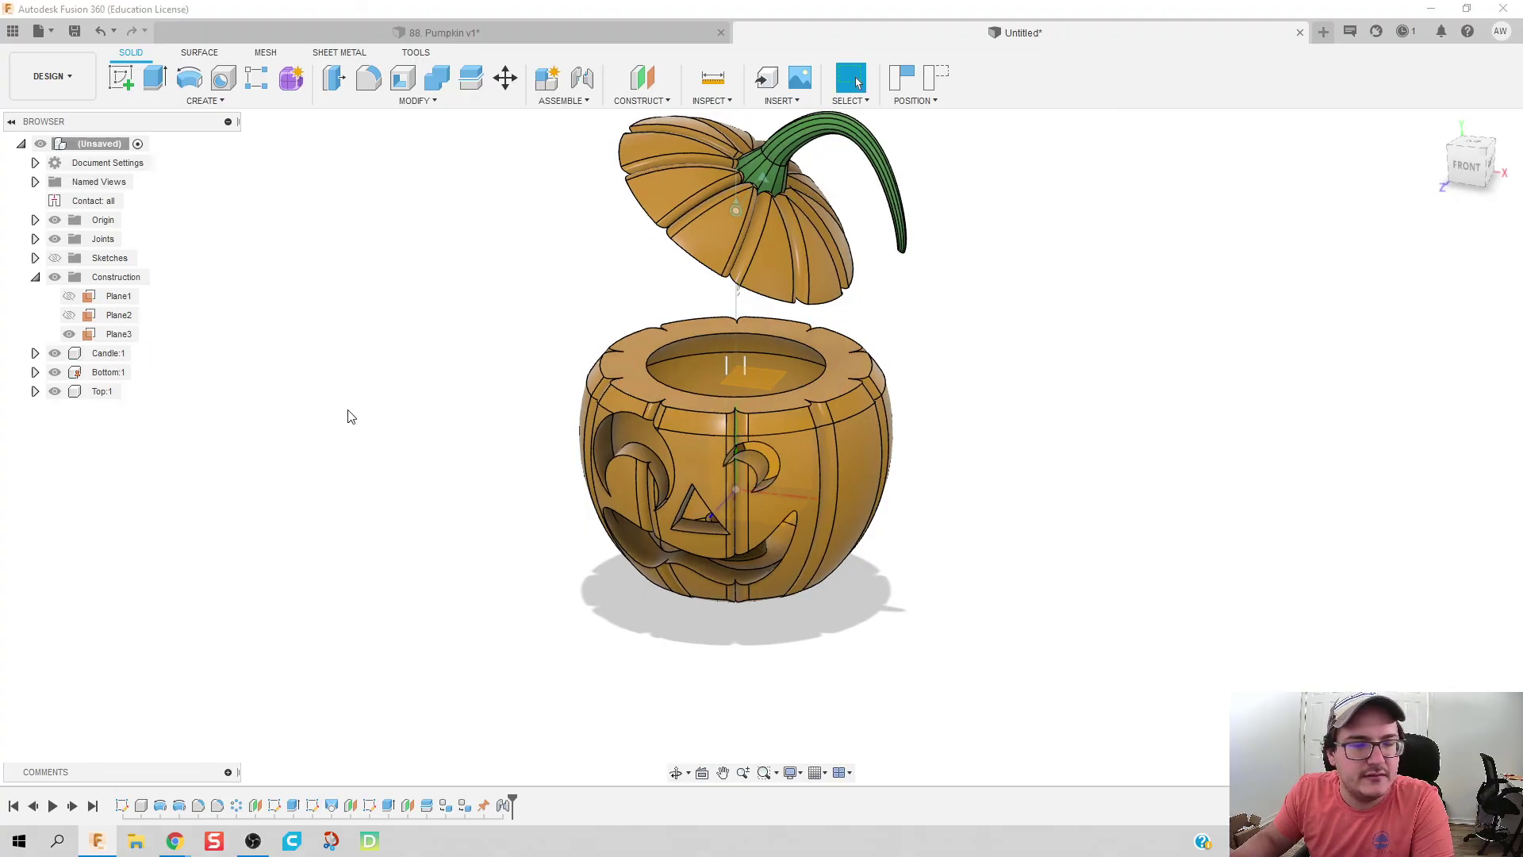
middle_click_drag(540, 318, 528, 349, "shift")
Step: Hide Origin, Joints and Construction, then close the lid onto the base
left_click(54, 220)
left_click(54, 239)
left_click(54, 277)
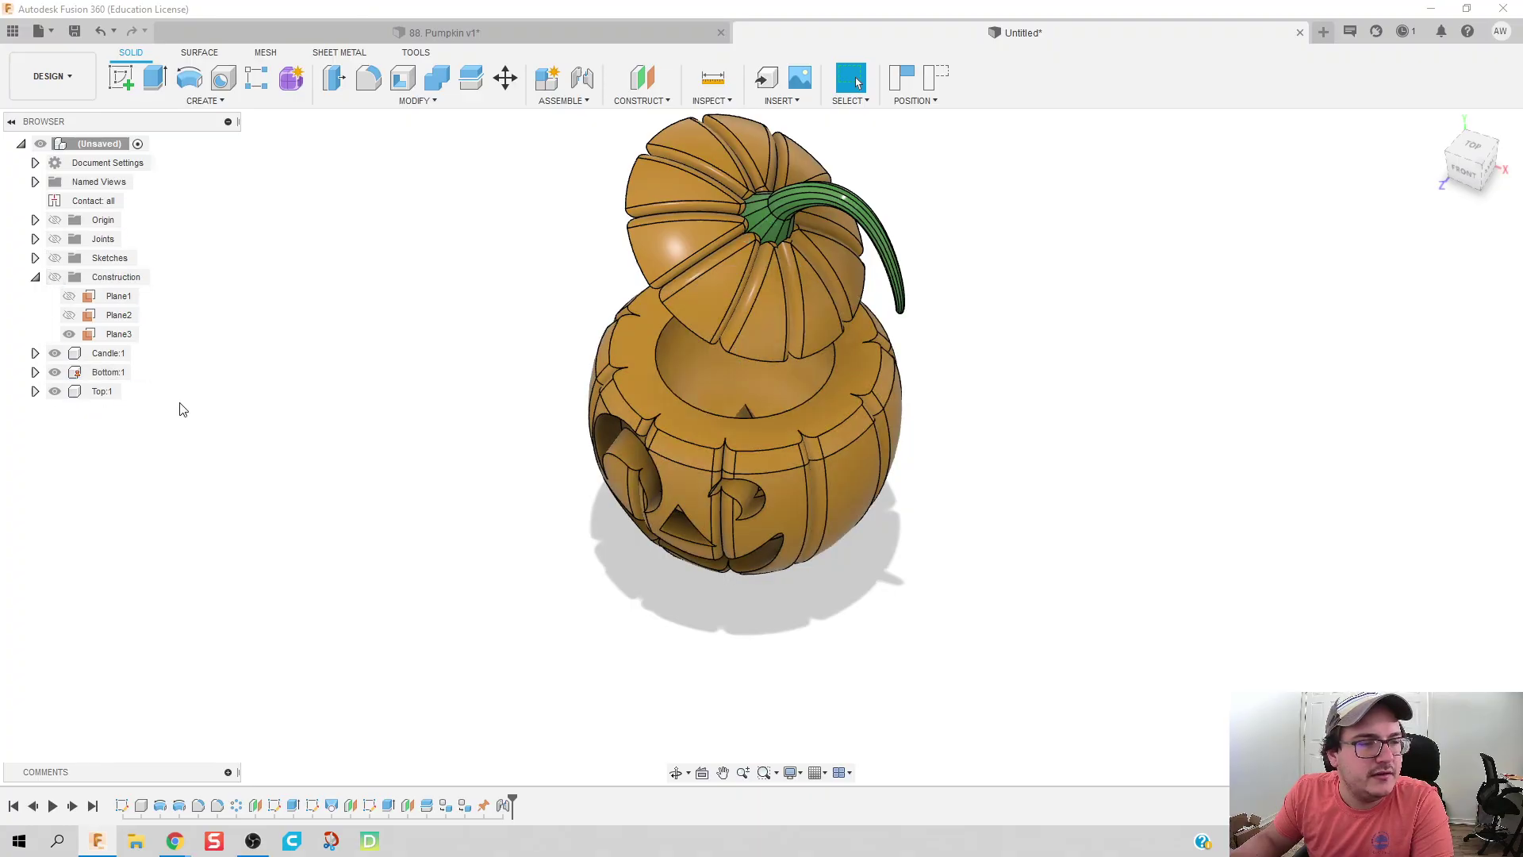
middle_click_drag(401, 473, 418, 405, "shift")
left_click_drag(684, 158, 650, 618)
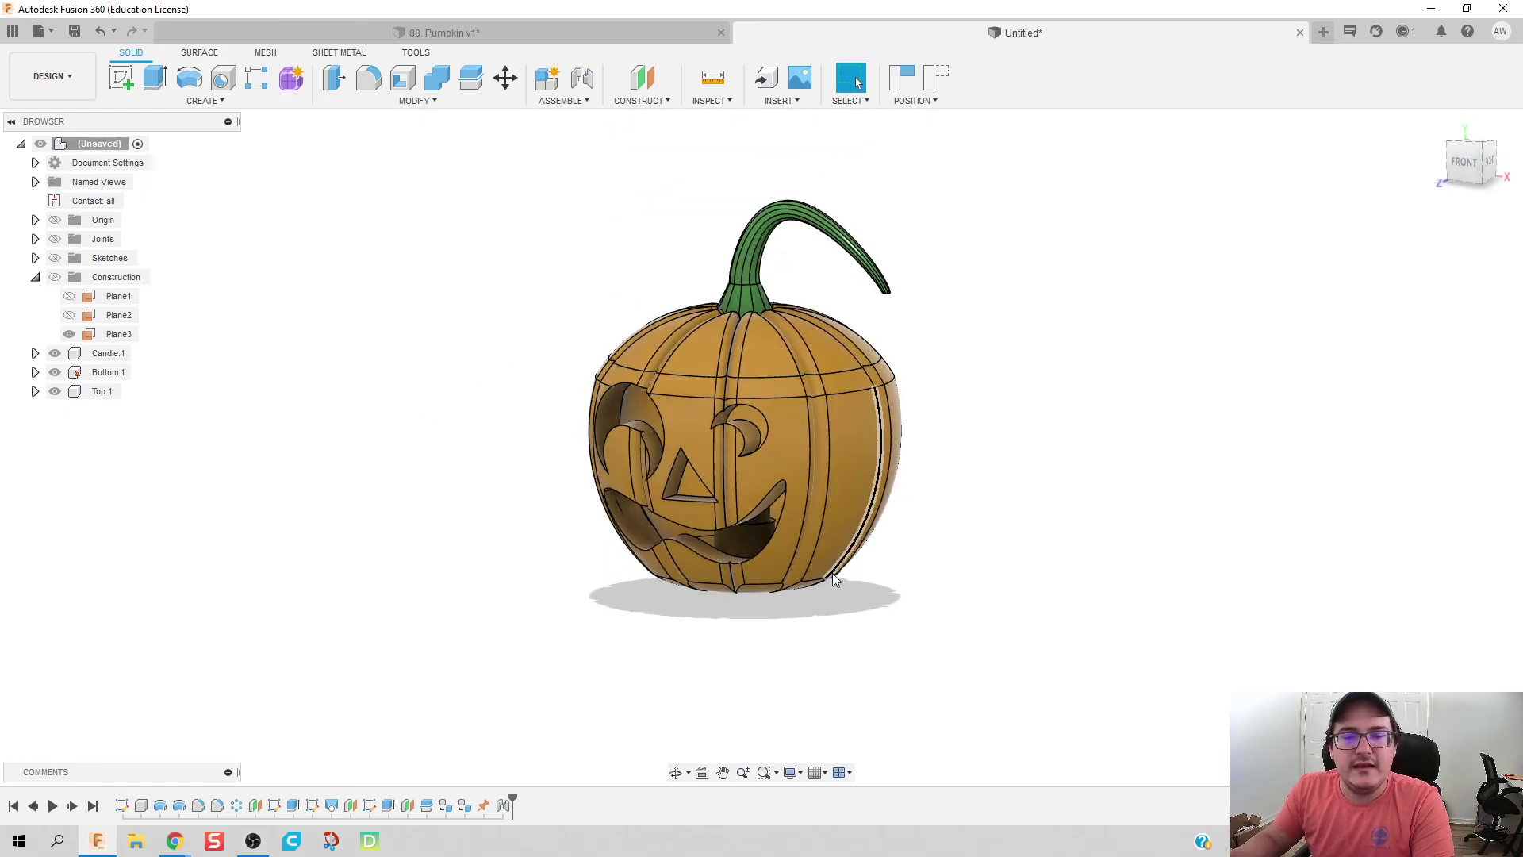
scroll(730, 606, "down", 1)
scroll(671, 516, "up", 2)
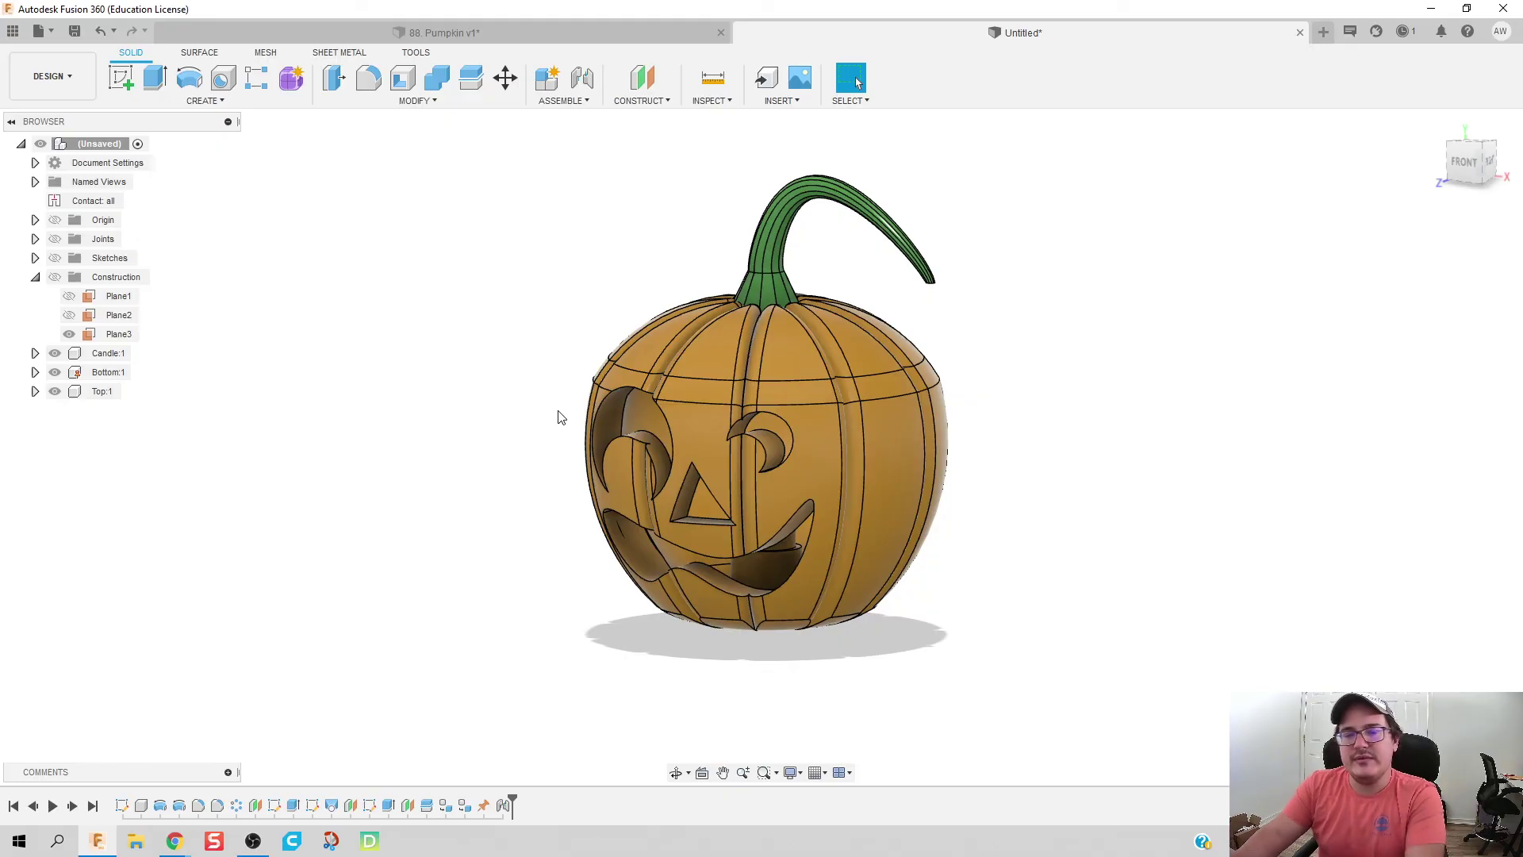